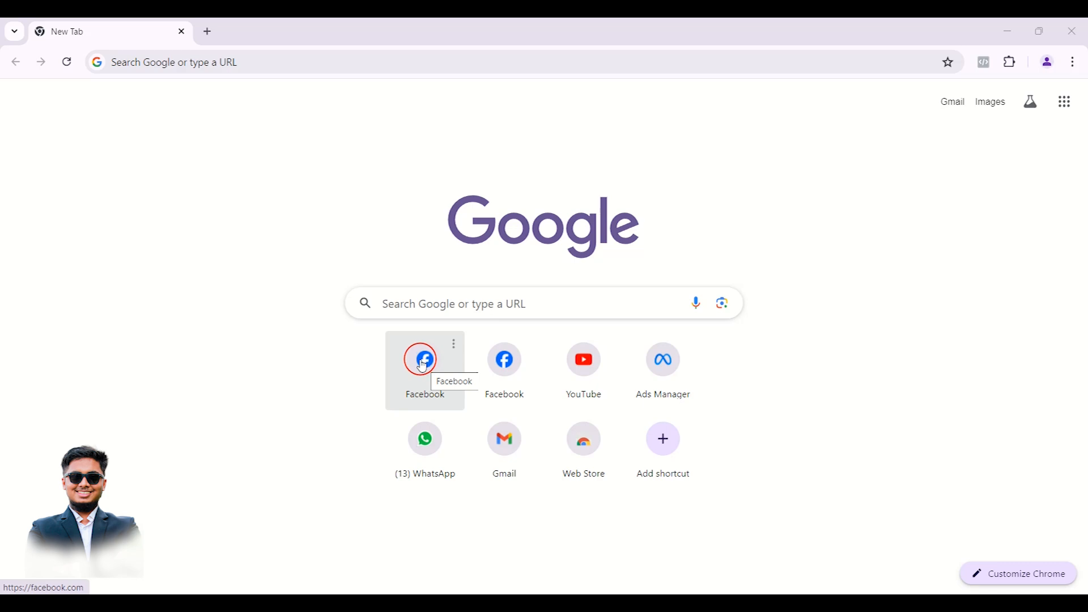
# Step: Open Ads Manager at facebook.com/adsmanager and add a blank second browser tab
pyautogui.click(277, 69)
pyautogui.write('fa')
pyautogui.click(285, 84)
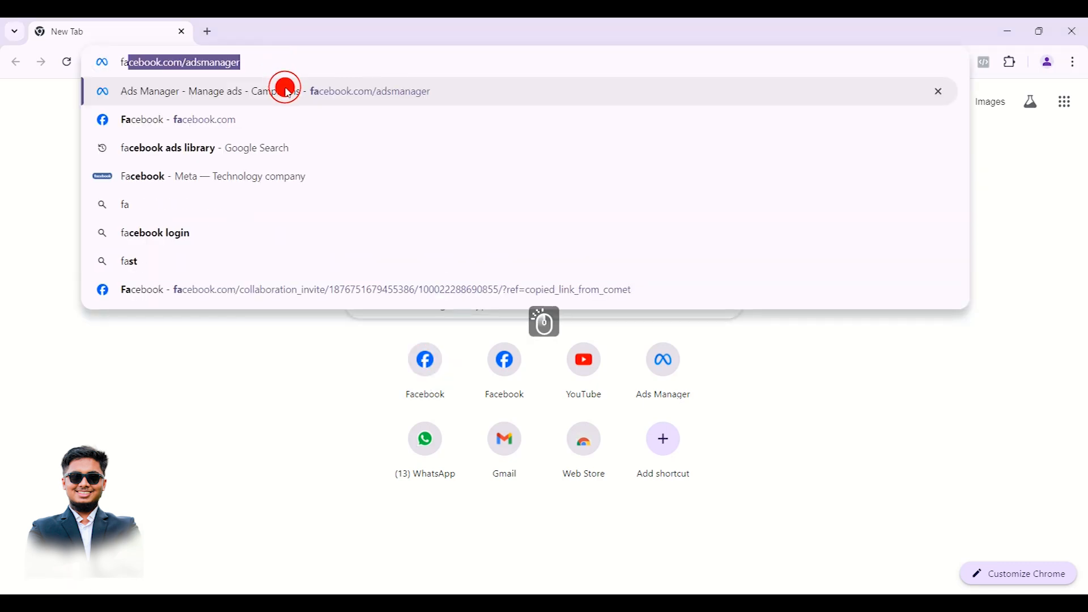
pyautogui.click(210, 32)
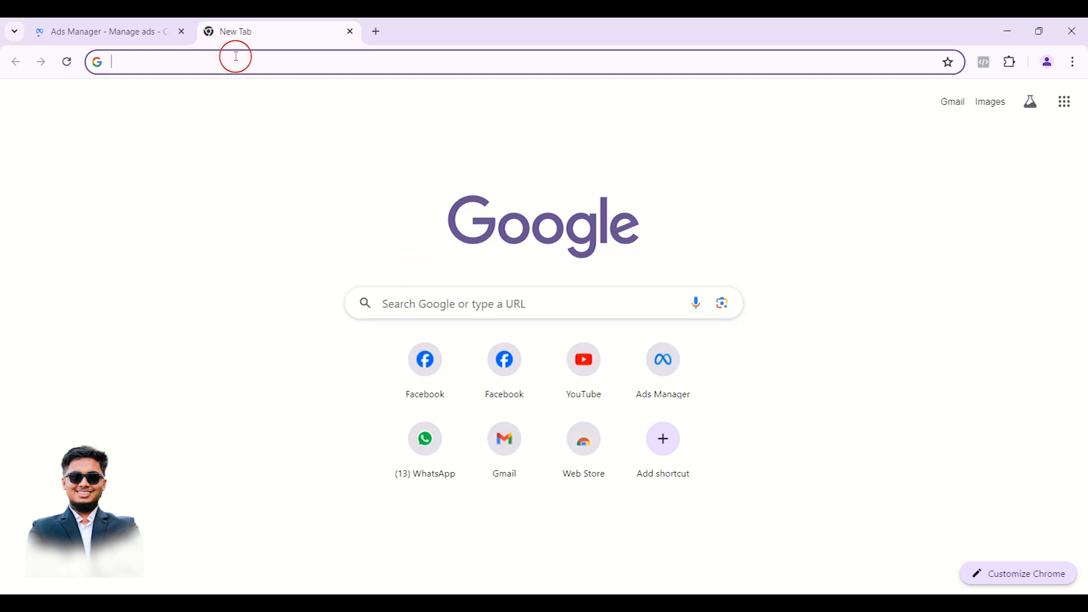
pyautogui.click(100, 23)
# Step: Switch Ads Manager to a different ad account from the account list
pyautogui.click(120, 93)
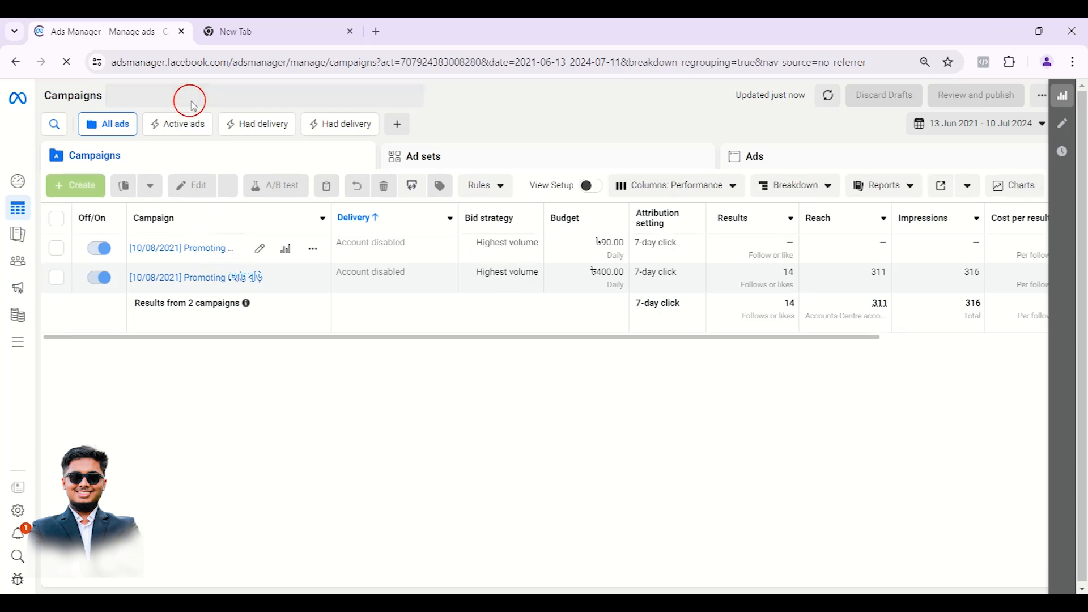
pyautogui.click(270, 23)
pyautogui.click(108, 32)
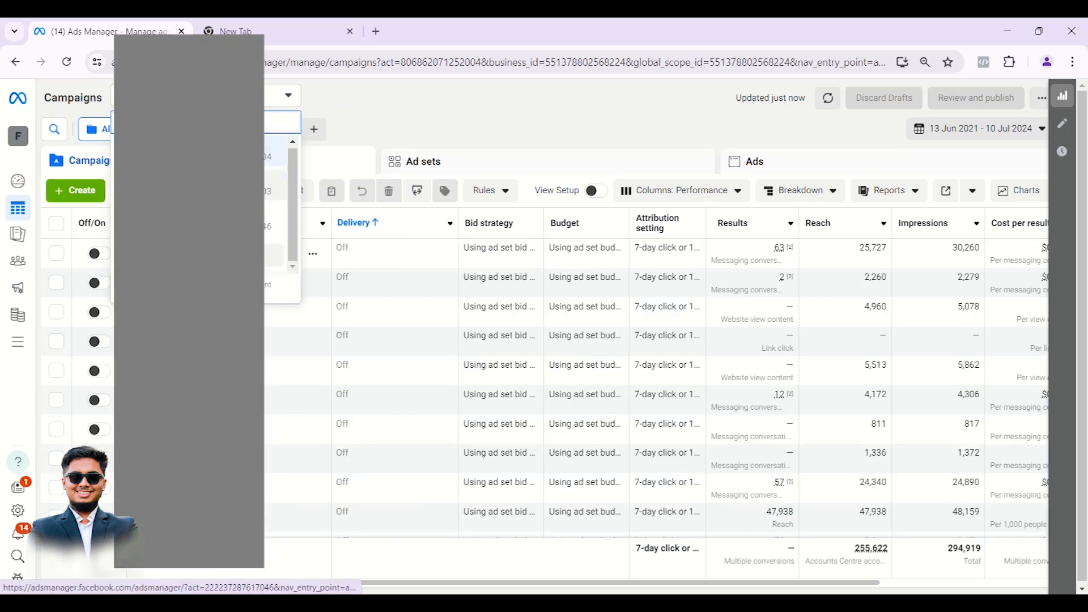
pyautogui.click(545, 321)
pyautogui.scroll(-5, 278, 249)
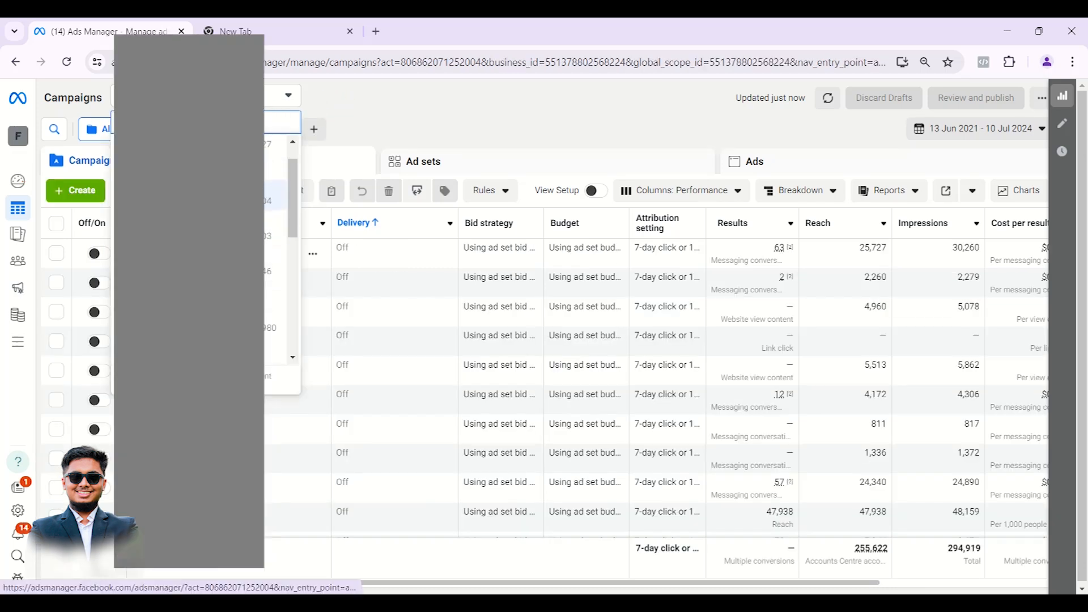
pyautogui.click(275, 255)
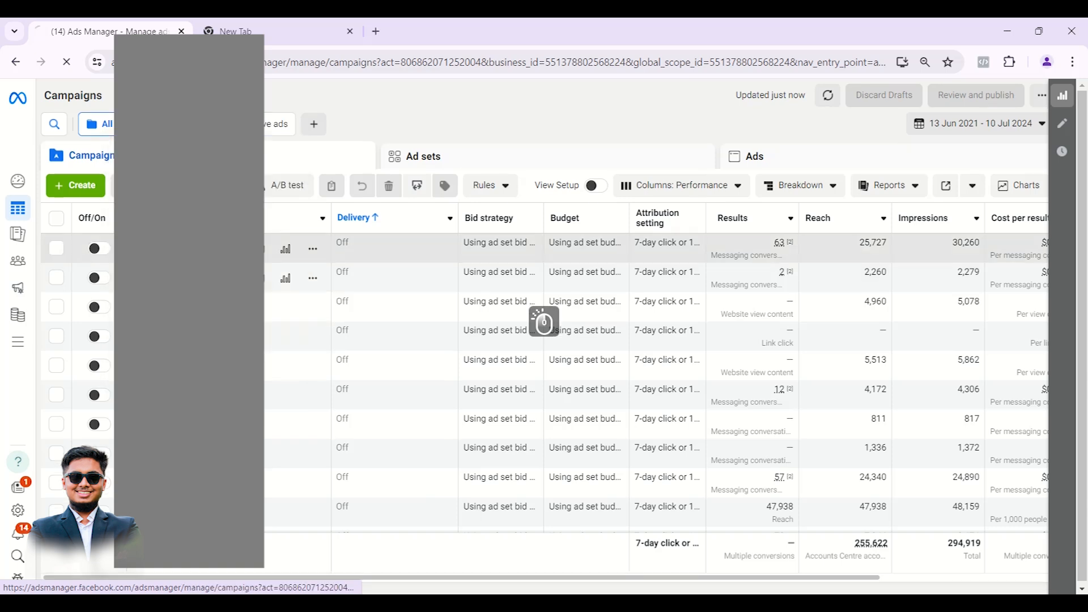
pyautogui.click(262, 22)
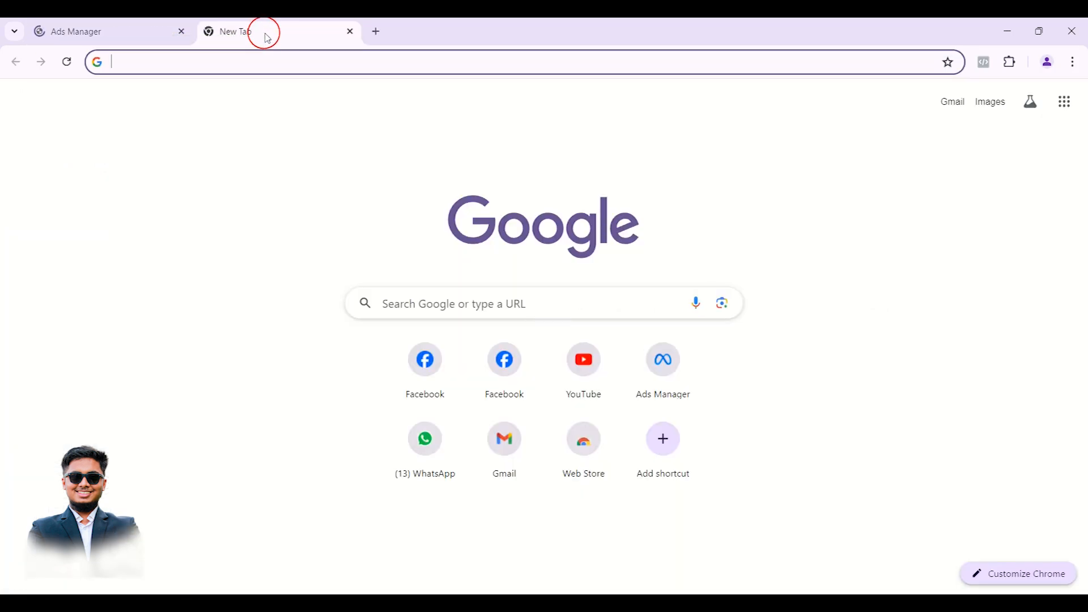
pyautogui.write('facebook.com/adsmanager')
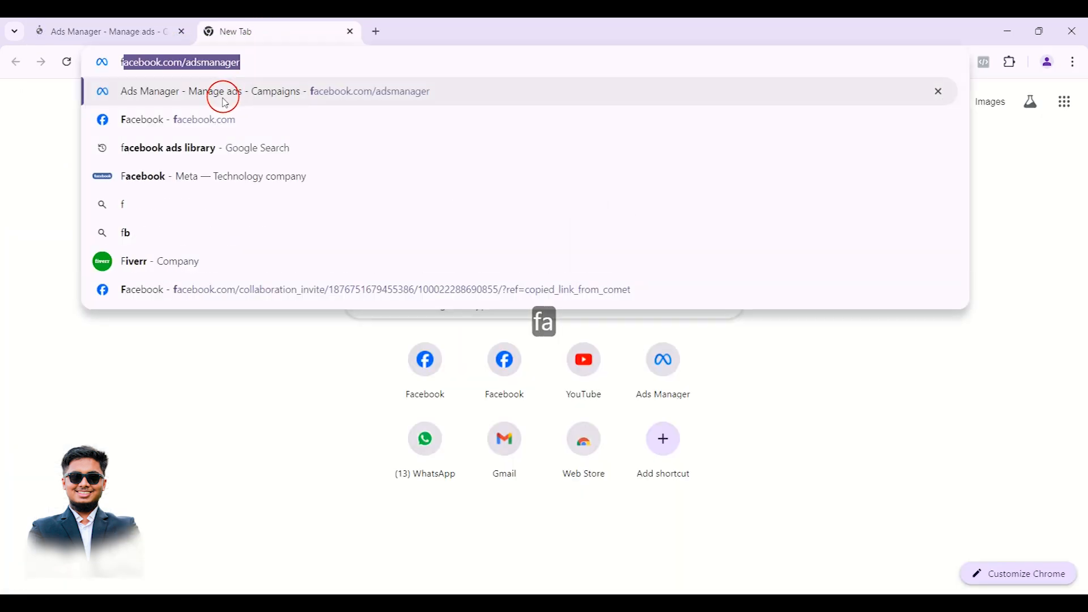
pyautogui.click(233, 63)
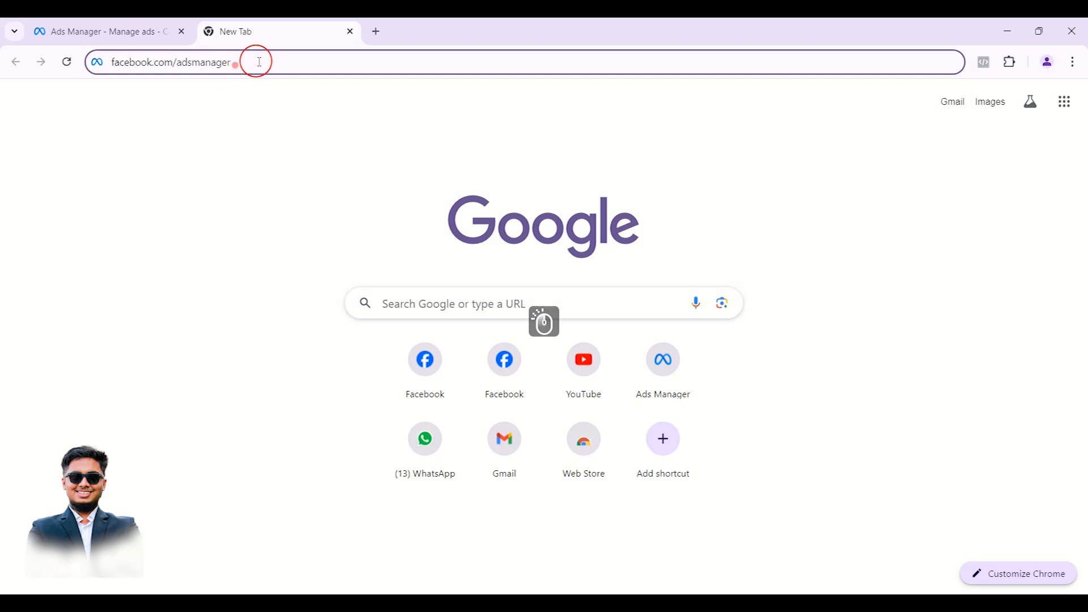
# Step: Open Facebook in the second tab and examine its shortcuts and footer links for ways into advertising
pyautogui.click(395, 343)
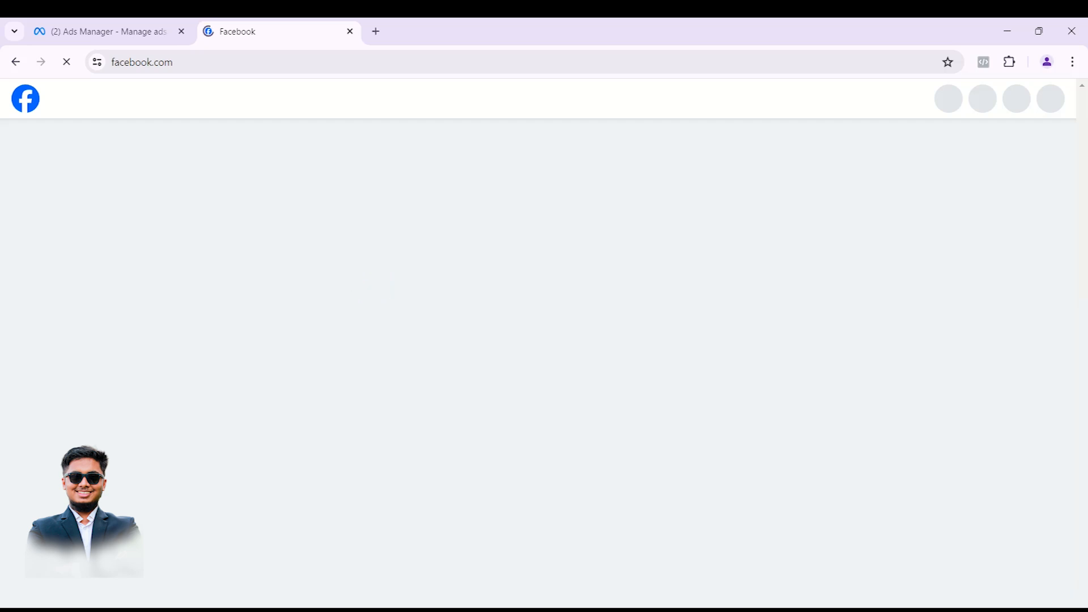
pyautogui.scroll(-6, 538, 210)
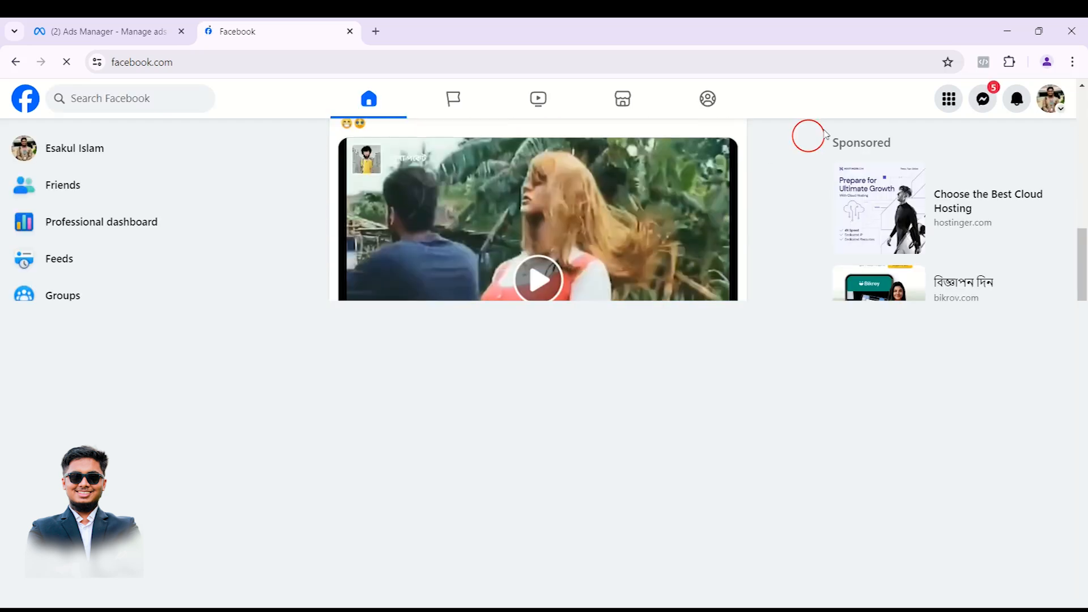
pyautogui.scroll(7, 739, 284)
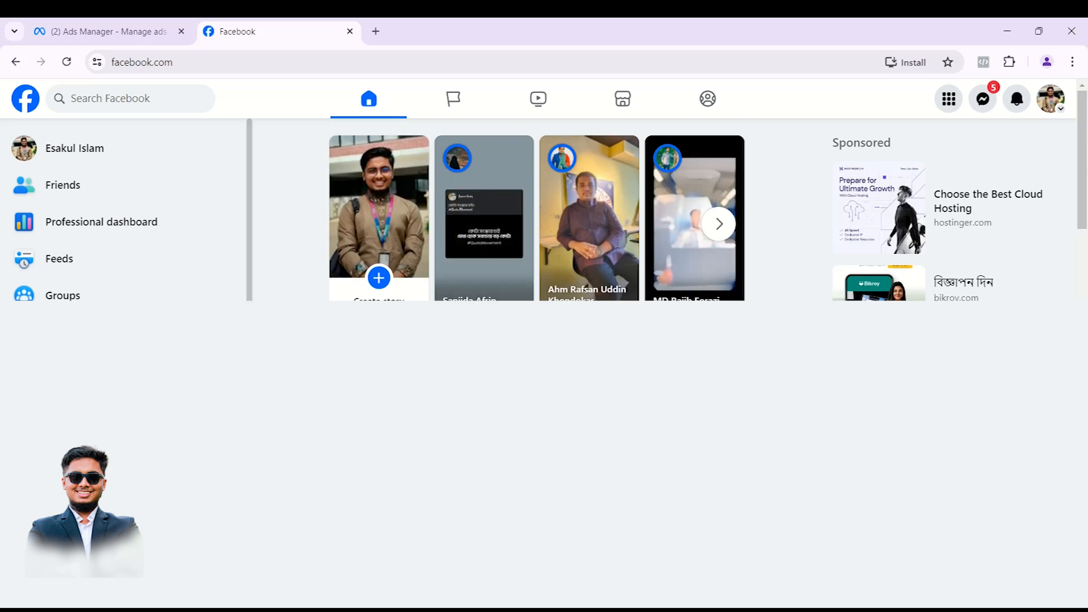
pyautogui.scroll(-3, 61, 281)
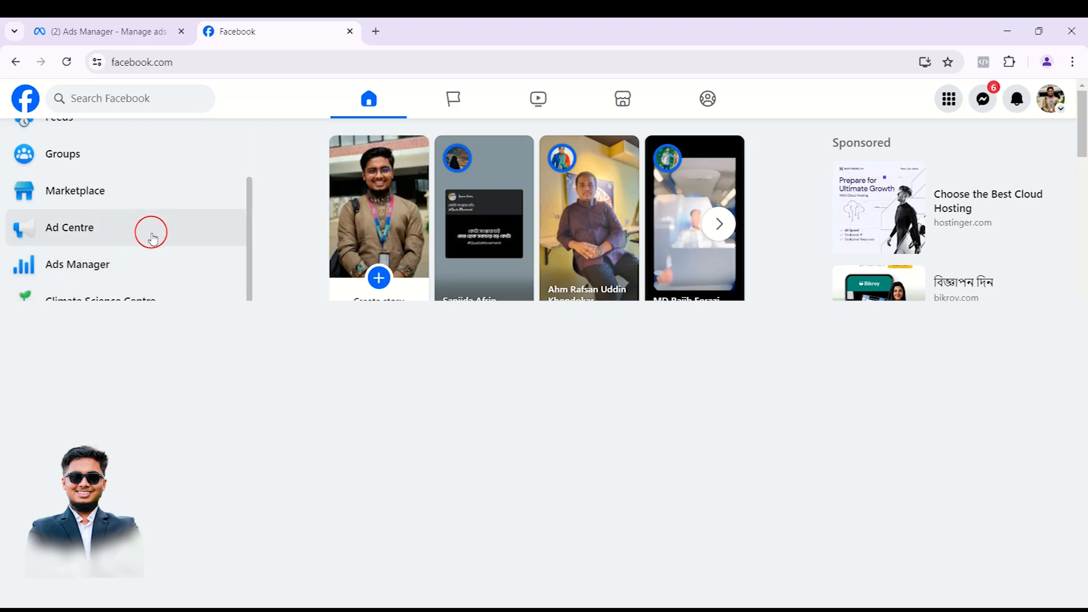
pyautogui.scroll(-8, 151, 266)
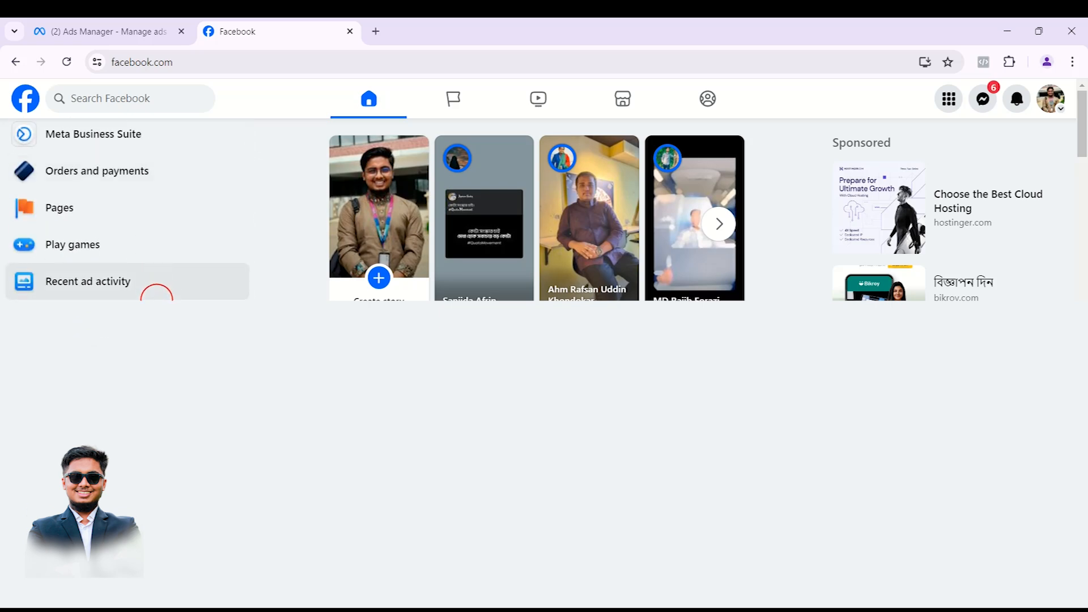
pyautogui.scroll(3, 153, 284)
pyautogui.scroll(2, 155, 300)
pyautogui.scroll(-5, 152, 304)
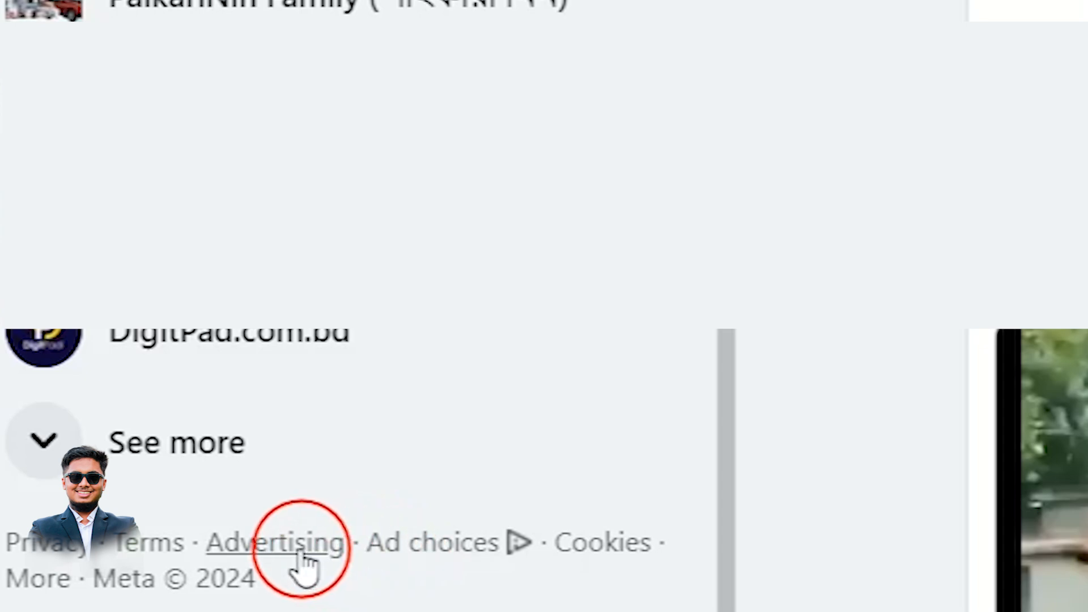
# Step: Open Facebook's Advertising page and show the Start now options that lead to Ads Manager
pyautogui.click(286, 556)
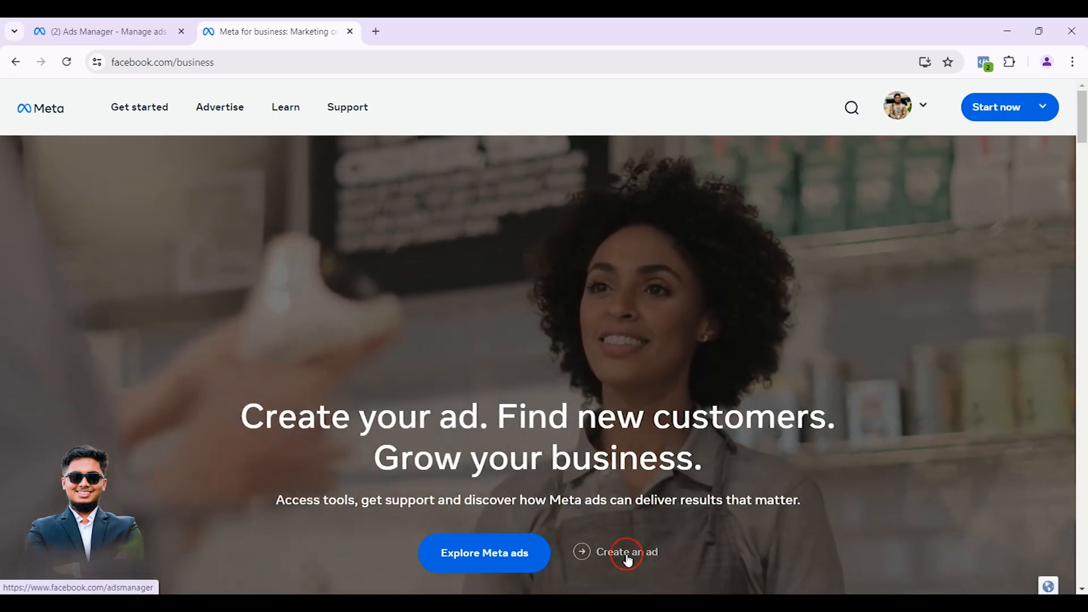
pyautogui.click(1036, 112)
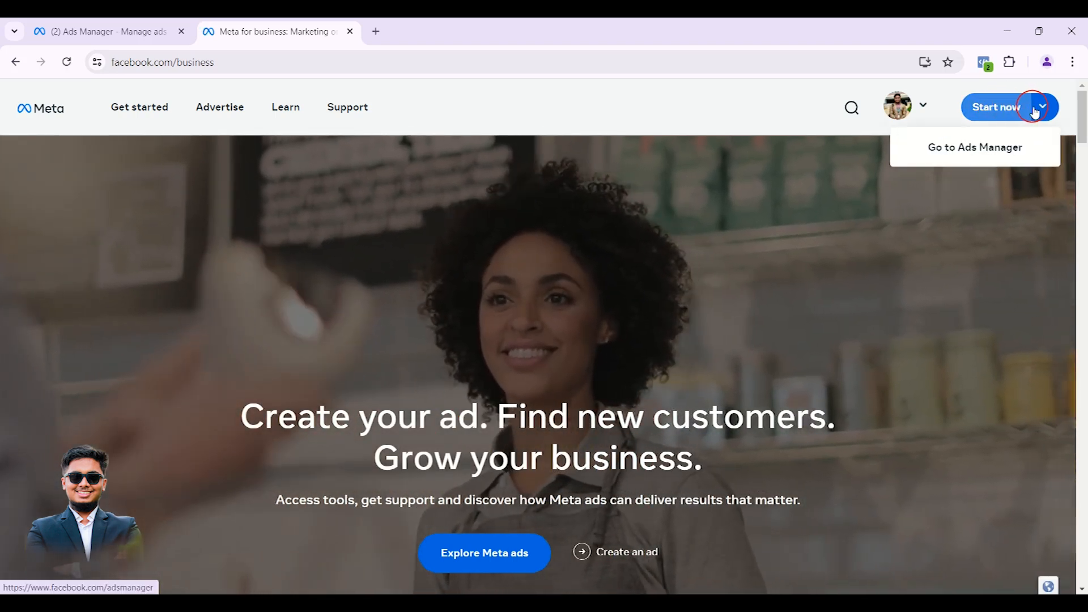
pyautogui.moveTo(1001, 114)
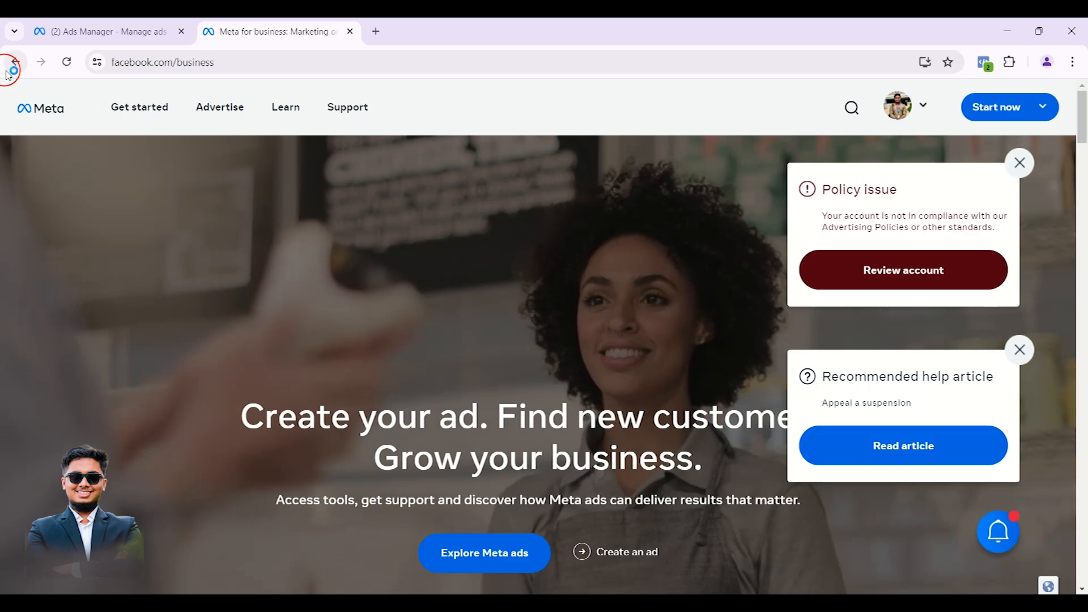
# Step: Close the Meta for Business tab and start creating a new campaign in Ads Manager
pyautogui.click(293, 55)
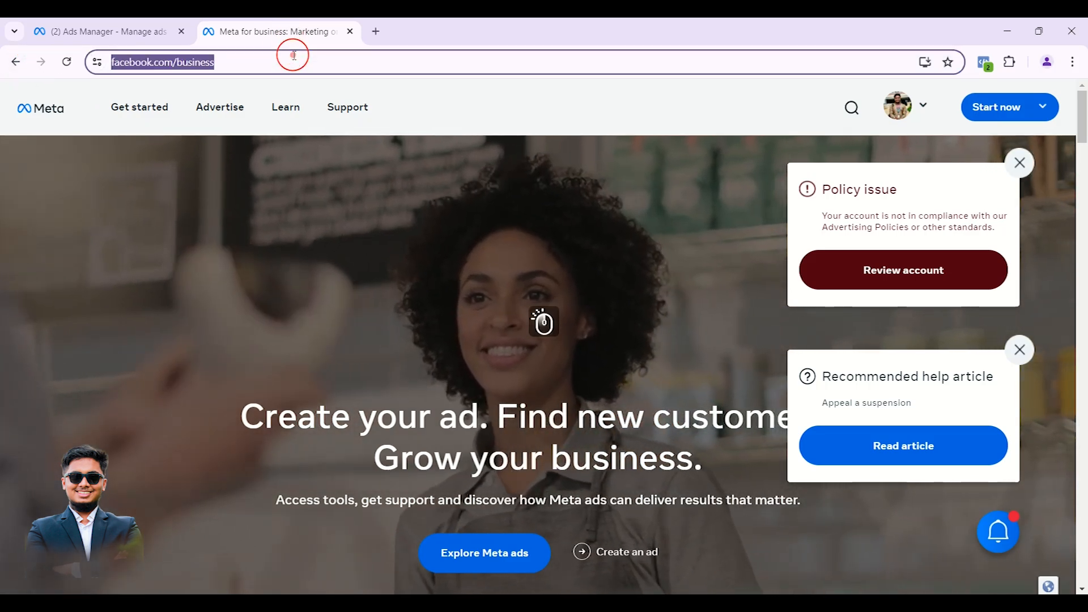
pyautogui.write('fa')
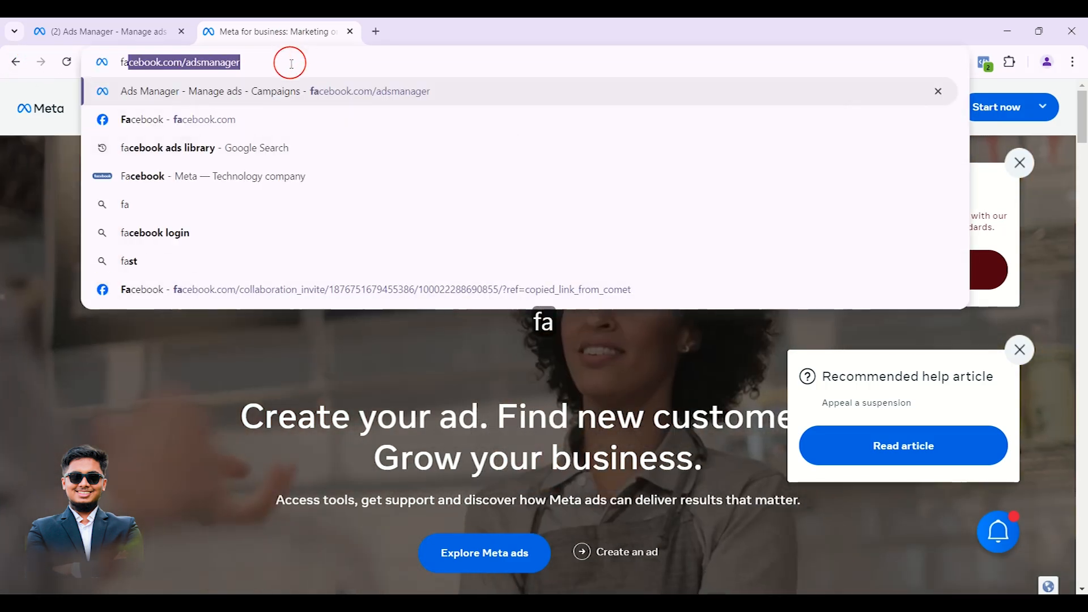
pyautogui.click(298, 26)
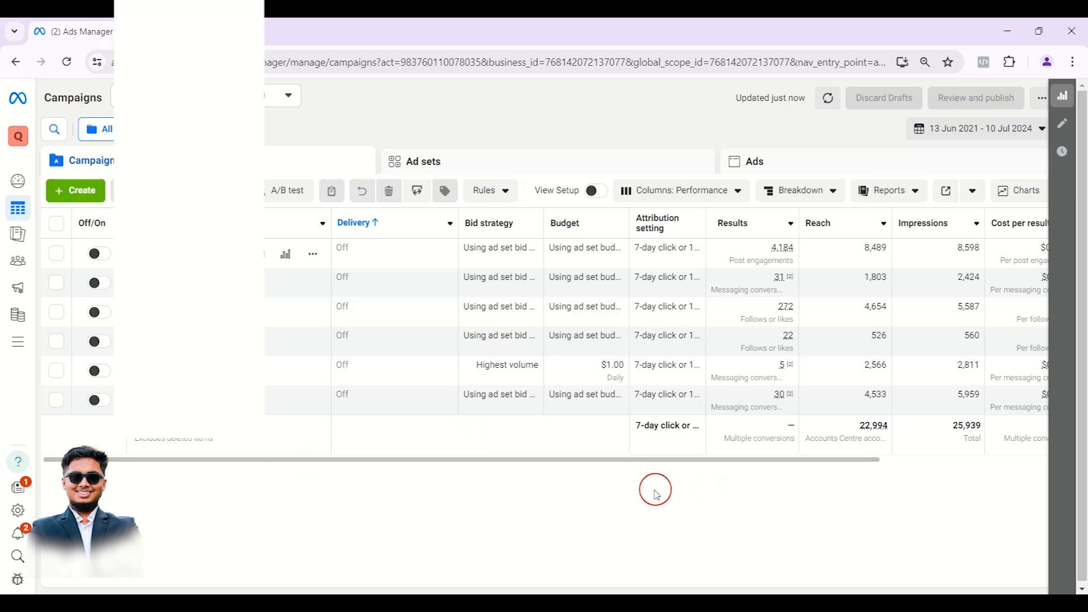
pyautogui.moveTo(452, 459); pyautogui.dragTo(462, 435)
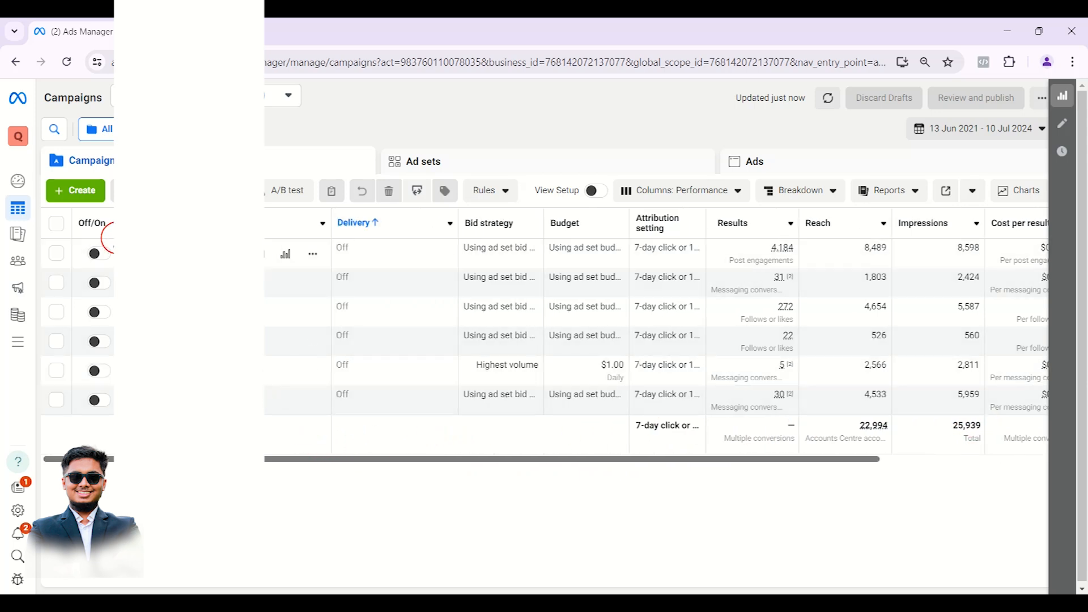
pyautogui.click(72, 193)
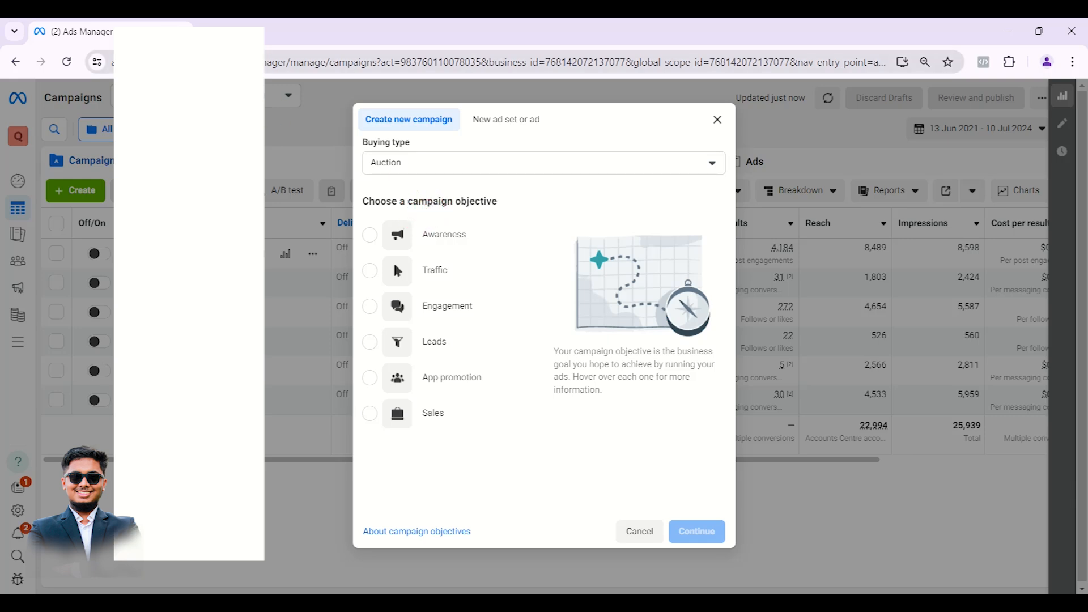
# Step: Open Facebook in a new browser tab alongside the Ads Manager campaign dialog
pyautogui.click(209, 28)
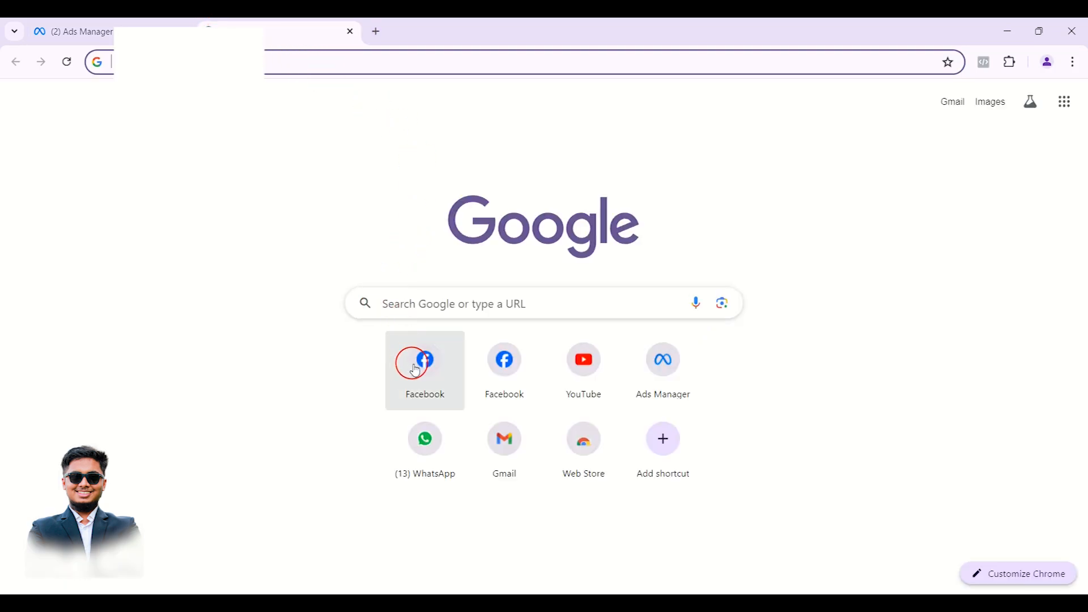
pyautogui.click(416, 370)
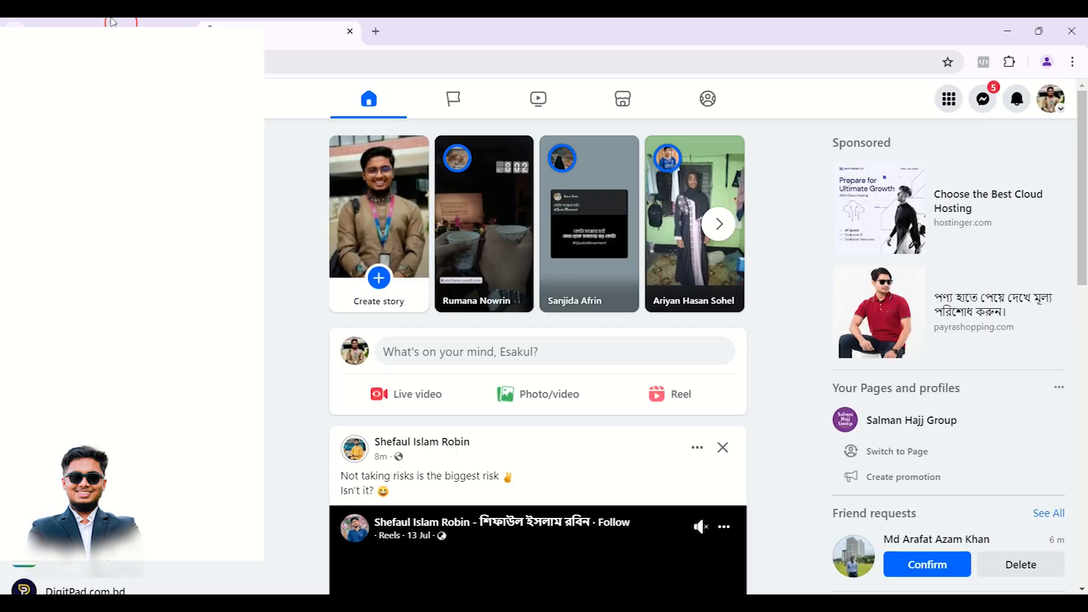
pyautogui.click(79, 23)
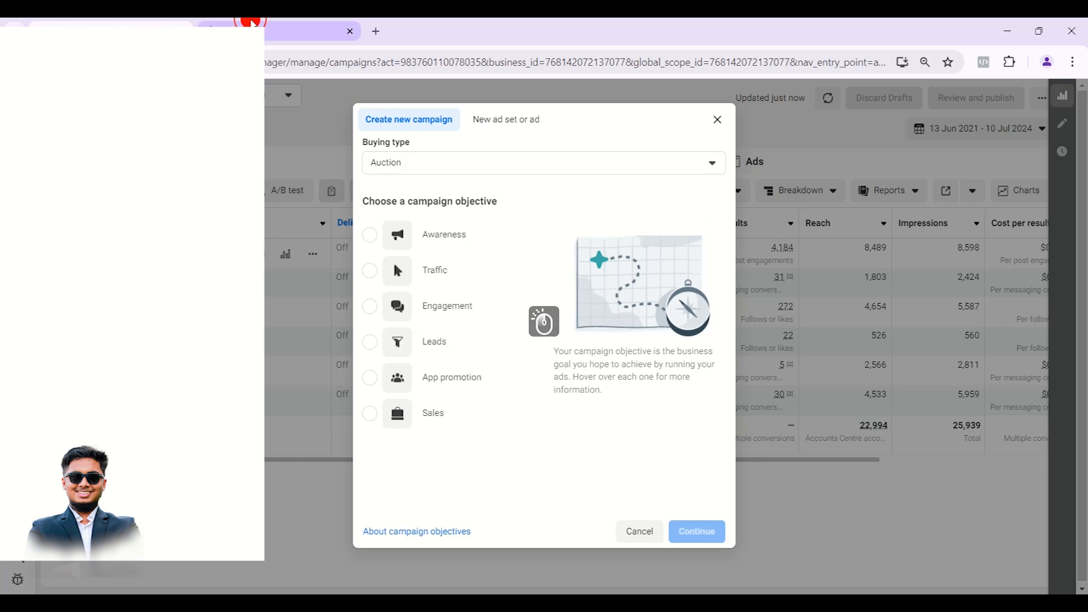
pyautogui.click(246, 22)
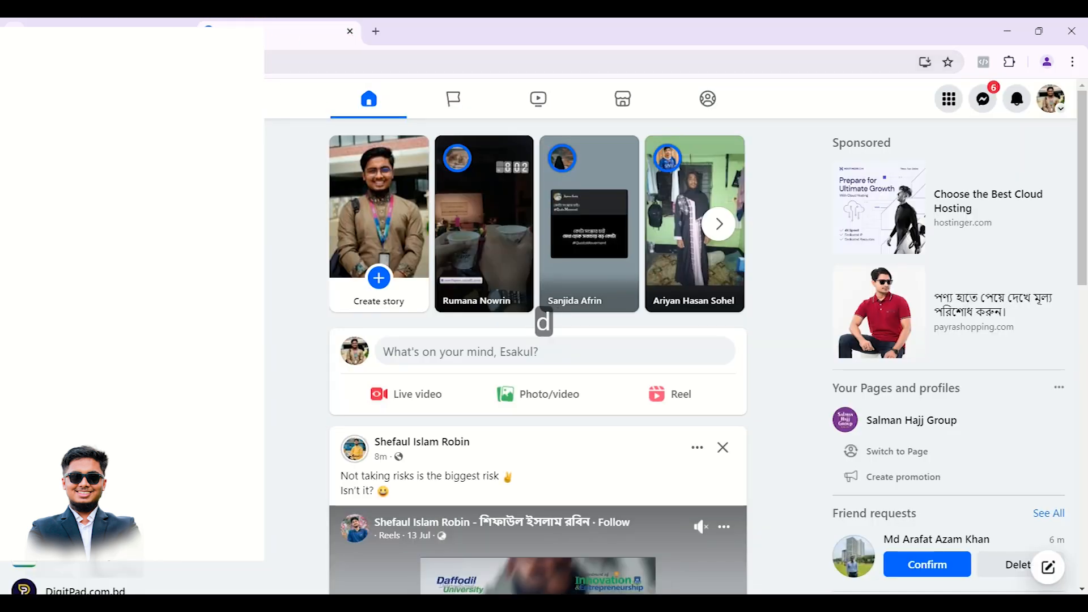
# Step: Search Facebook for "বিনতে ফ্যাশন" and open that business page
pyautogui.press('ctrl')
pyautogui.write('sh')
pyautogui.press('BackSpace')
pyautogui.press('BackSpace')
pyautogui.press('BackSpace')
pyautogui.write('dhbck ')
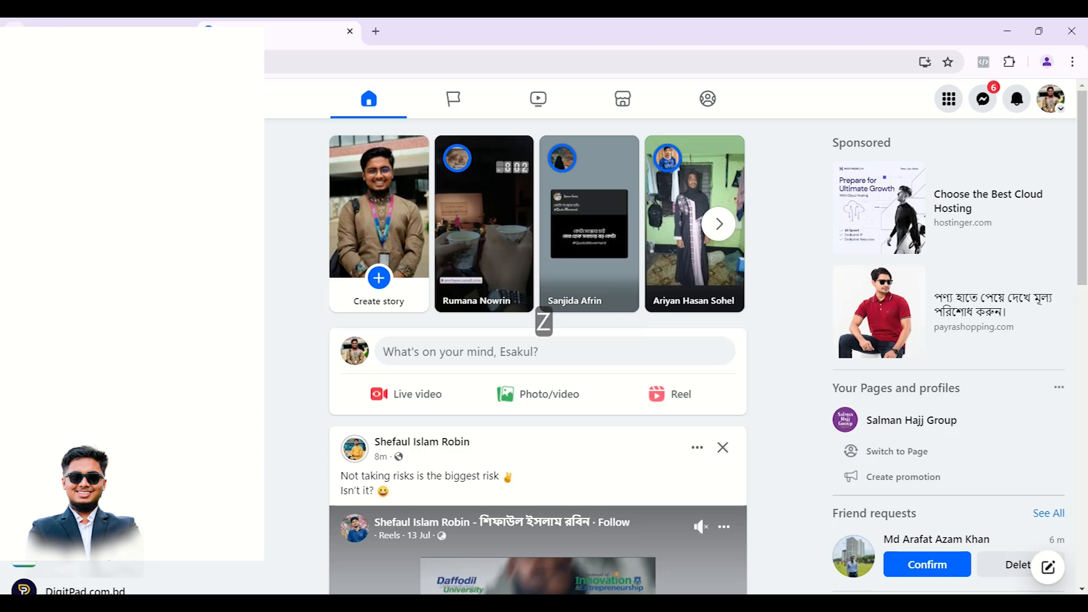
pyautogui.write('Mb')
pyautogui.press('Return')
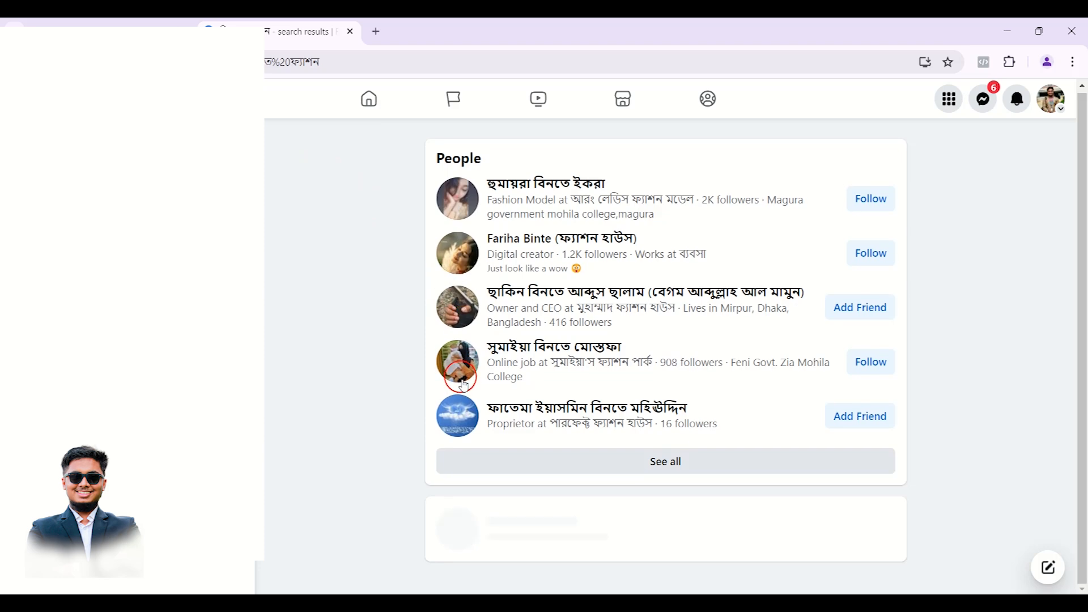
pyautogui.scroll(-1, 462, 400)
pyautogui.click(517, 448)
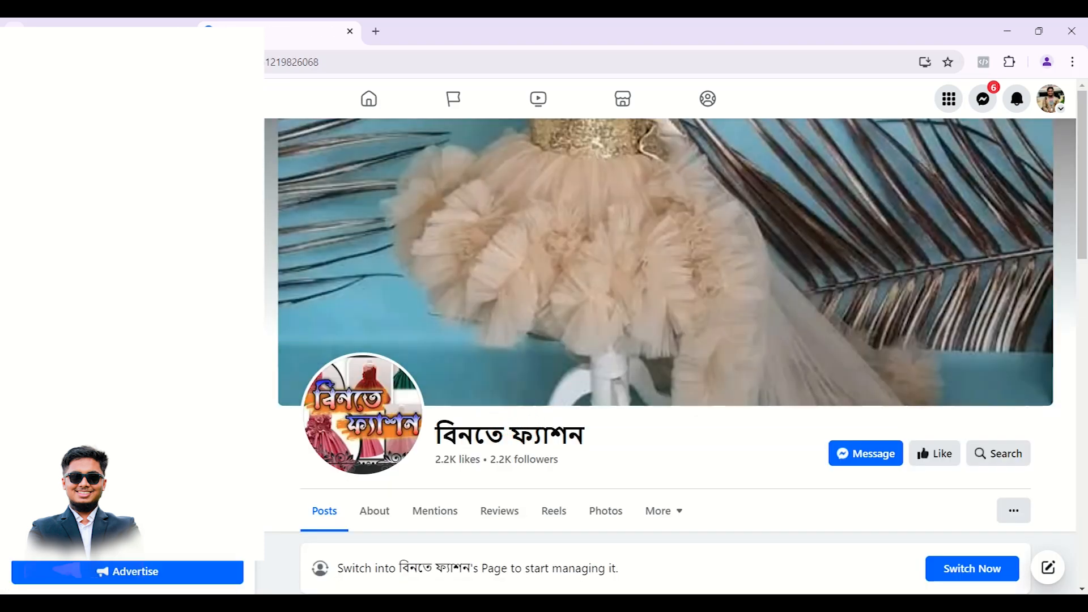
# Step: Dismiss the notification and examine the intro, photos and posts on the বিনতে ফ্যাশন page
pyautogui.click(235, 144)
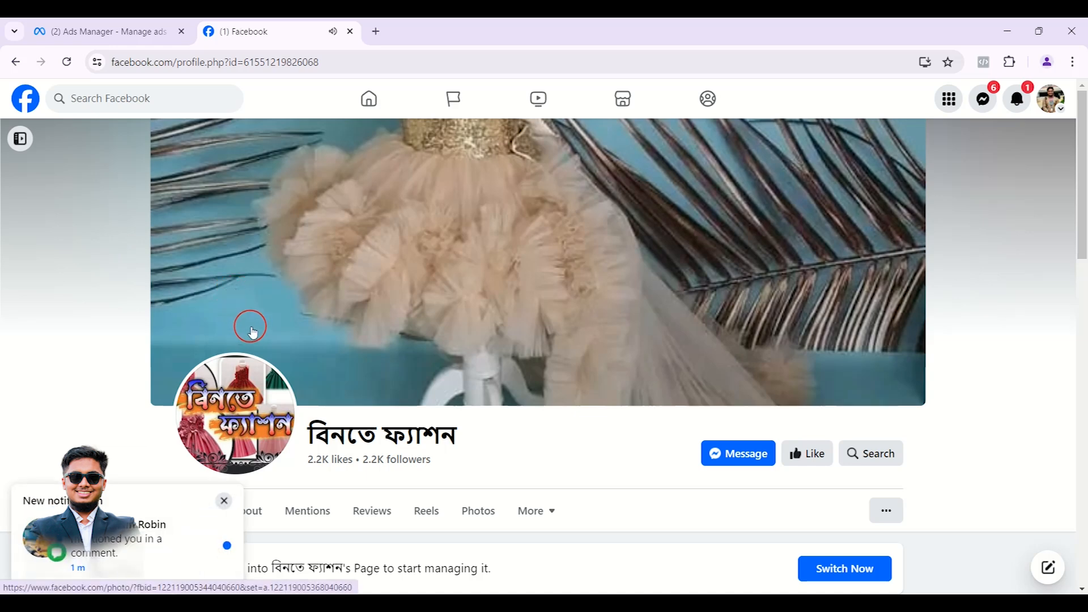
pyautogui.click(224, 497)
pyautogui.scroll(-10, 418, 318)
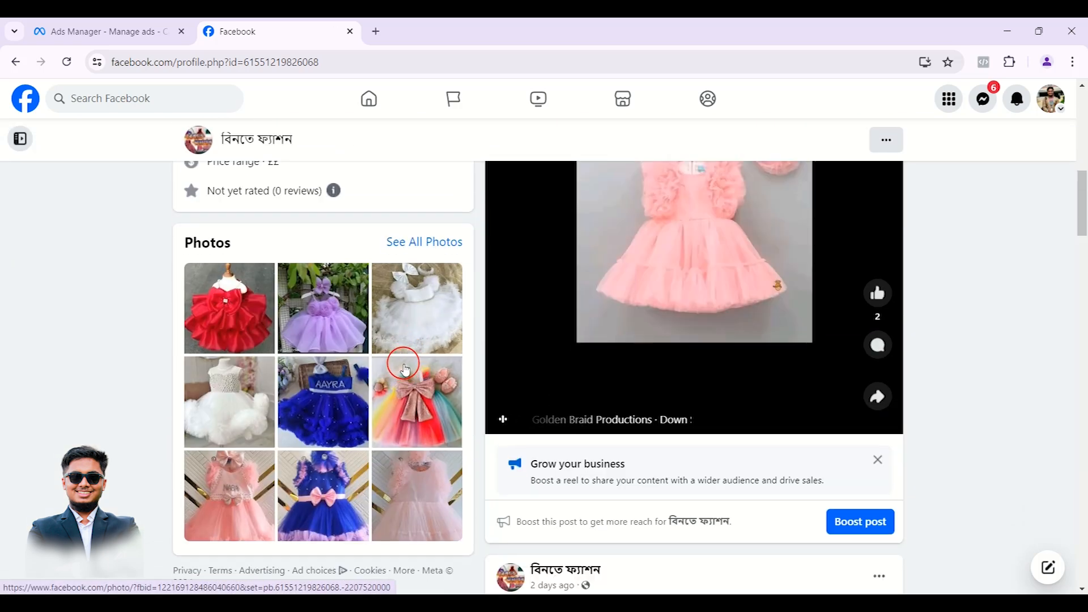
pyautogui.scroll(4, 374, 360)
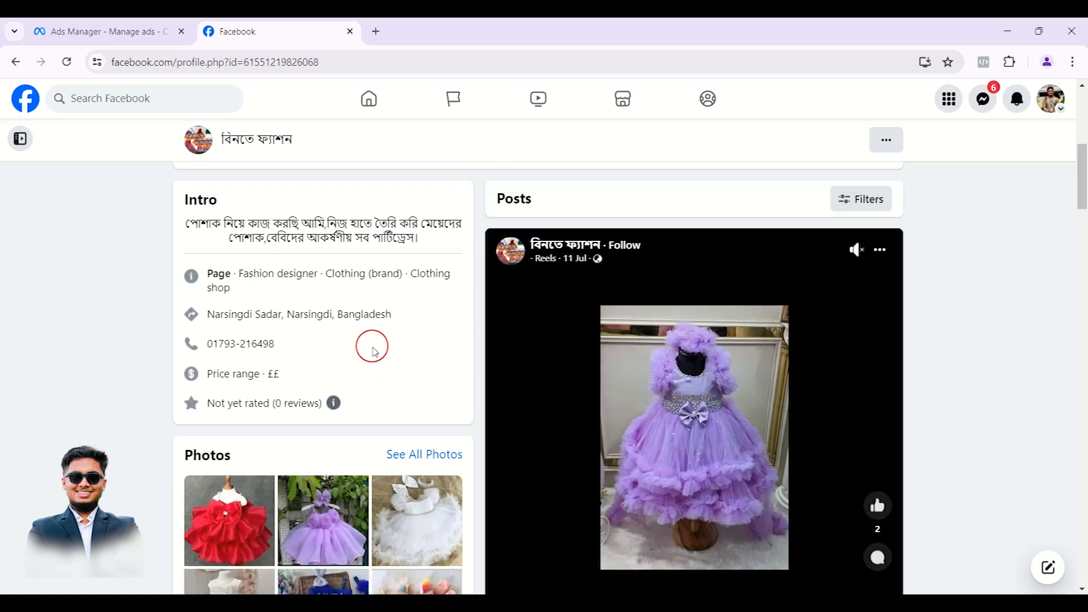
pyautogui.scroll(1, 374, 351)
pyautogui.scroll(6, 398, 342)
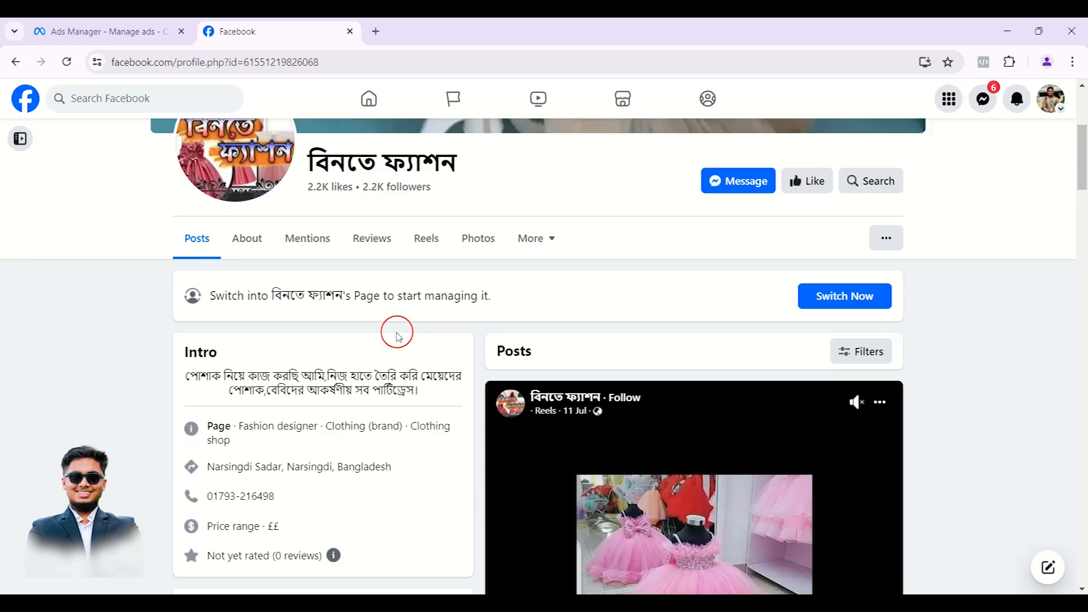
pyautogui.scroll(-6, 392, 345)
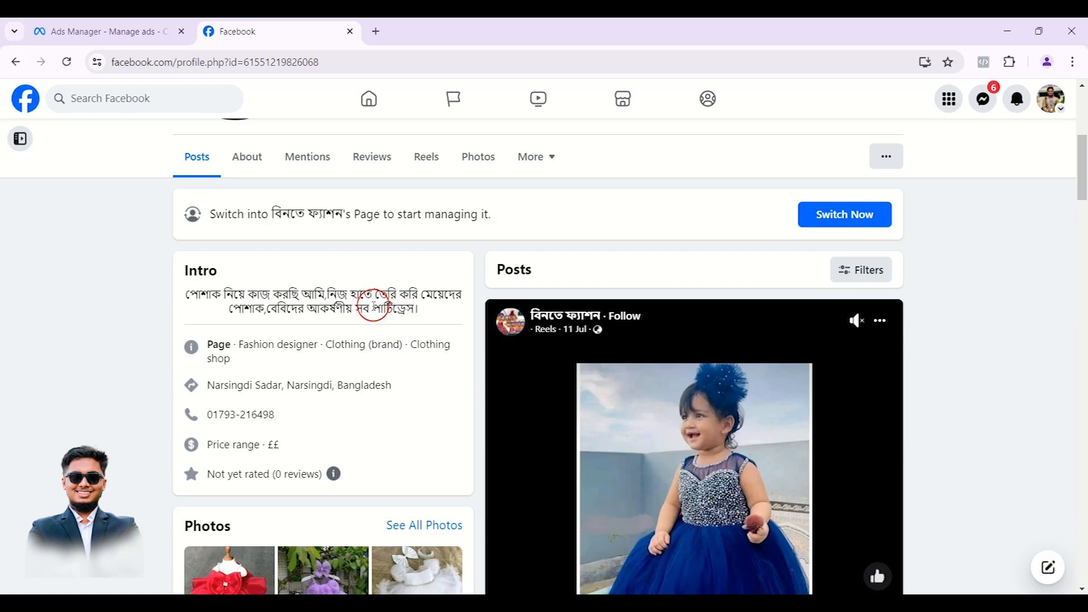
# Step: Expand the full text of the বিনতে ফ্যাশন page's children's party dress post and read its description and photos
pyautogui.scroll(4, 401, 294)
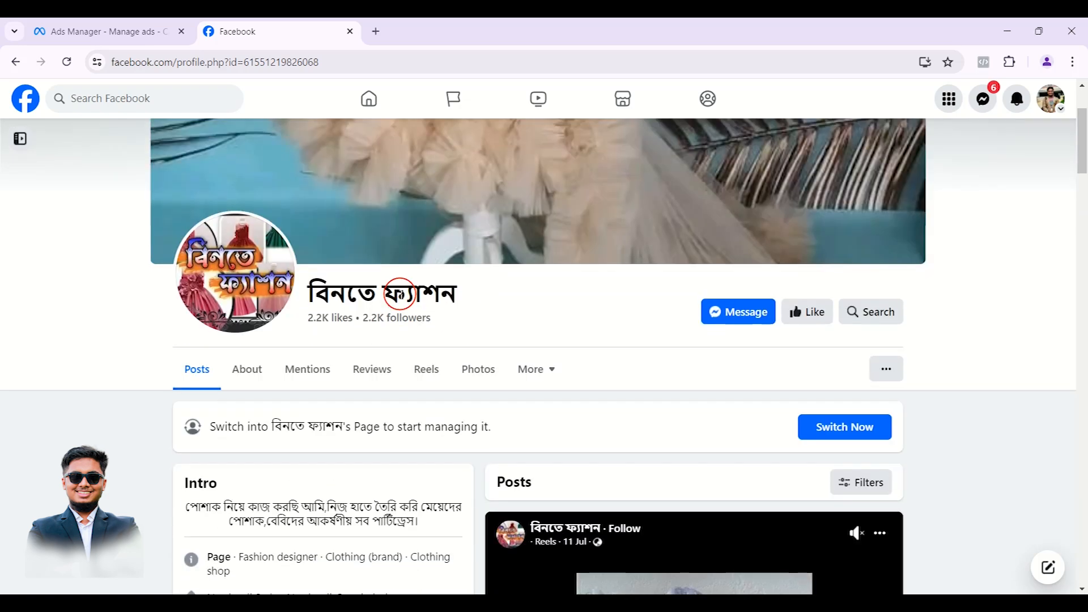
pyautogui.scroll(-15, 583, 321)
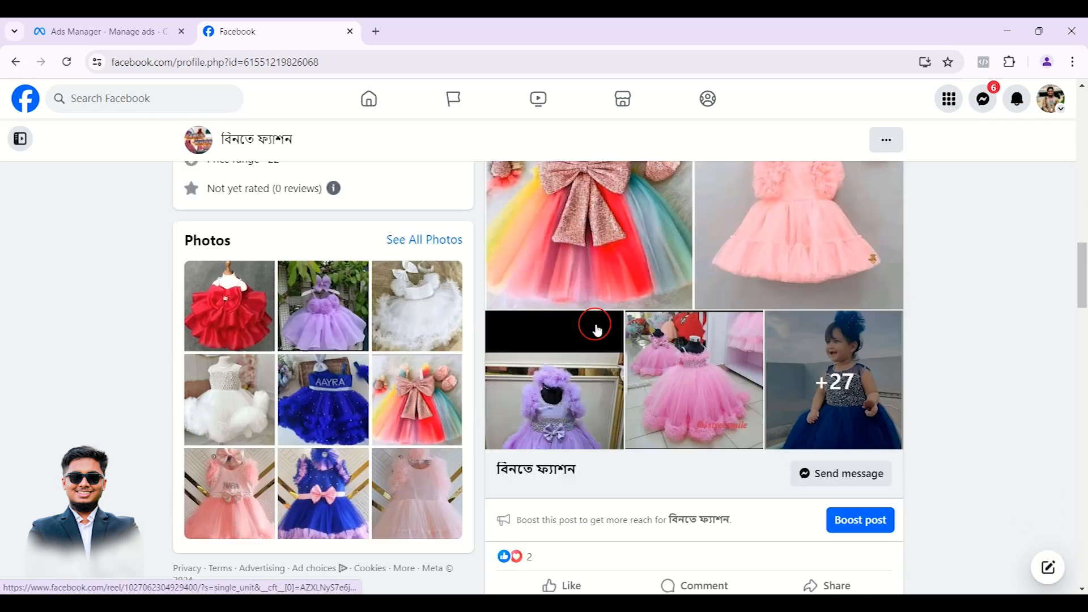
pyautogui.scroll(6, 590, 323)
pyautogui.scroll(-5, 591, 323)
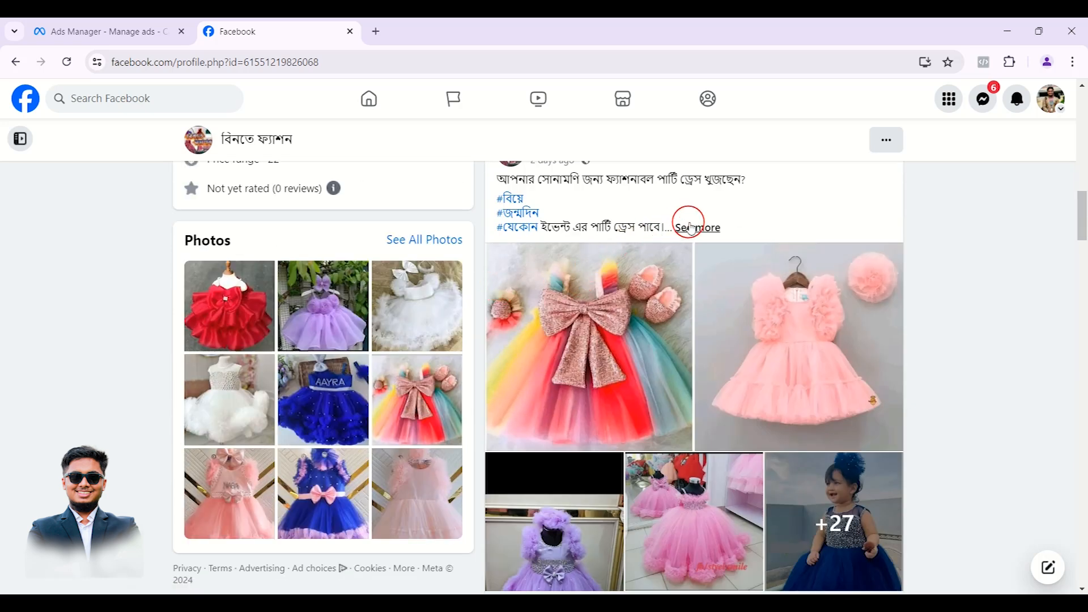
pyautogui.click(691, 223)
pyautogui.scroll(1, 621, 249)
pyautogui.scroll(-6, 608, 268)
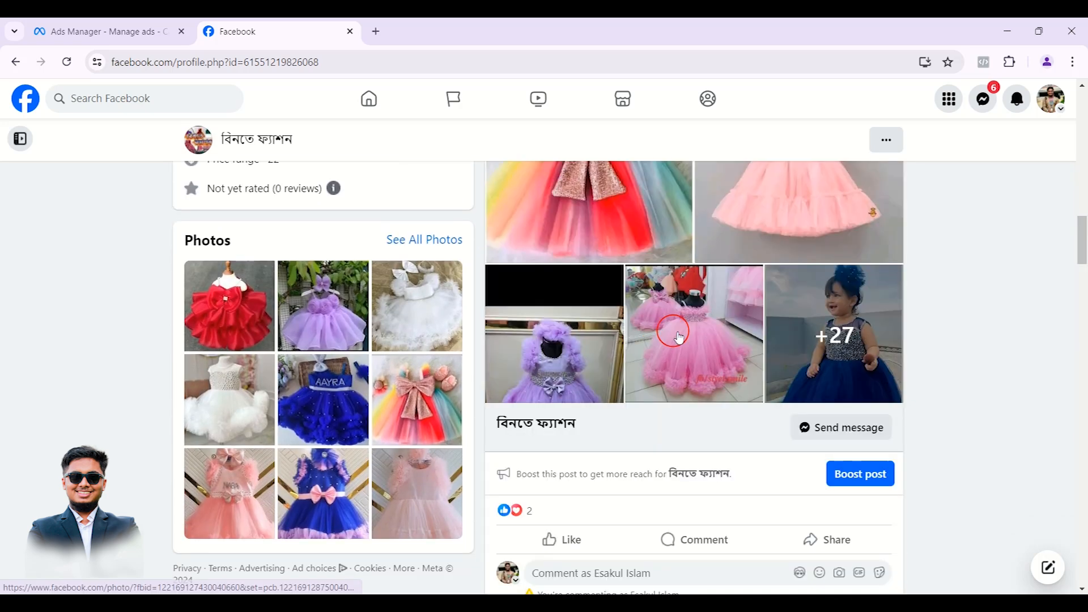
pyautogui.scroll(3, 768, 368)
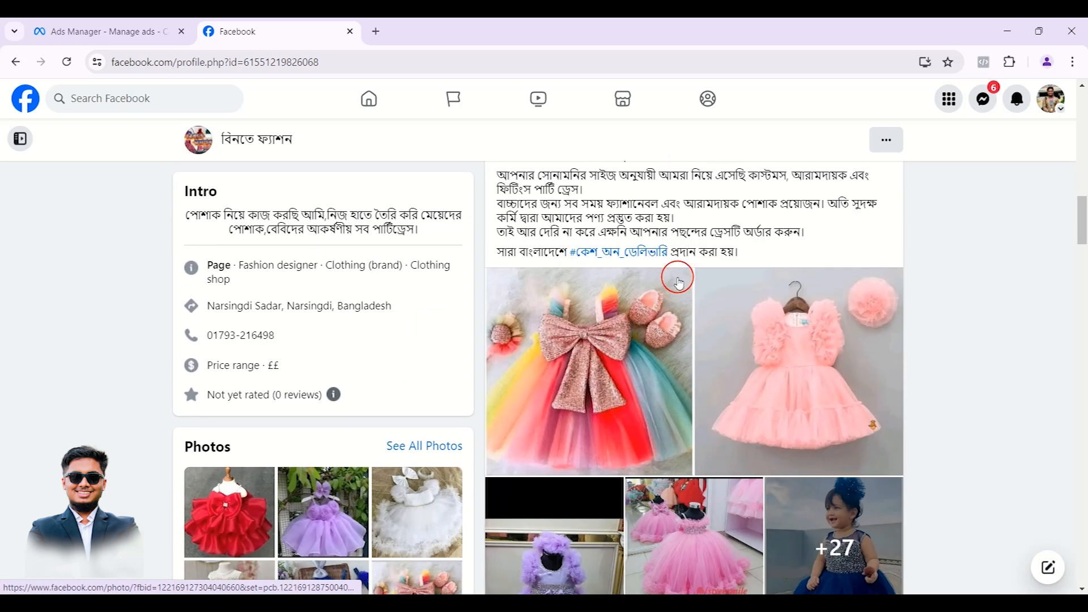
pyautogui.scroll(1, 678, 282)
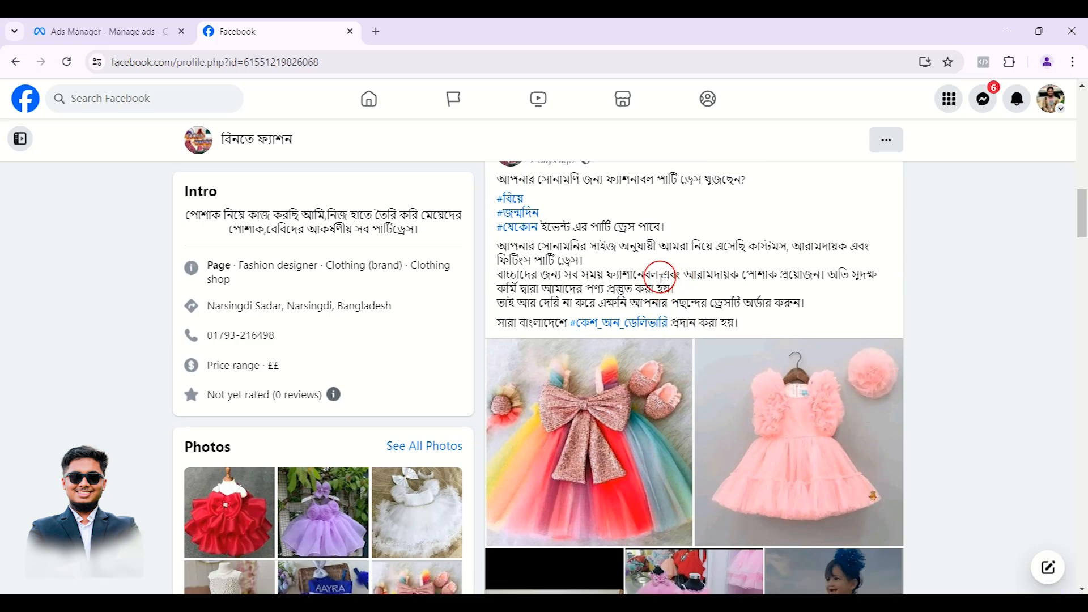
pyautogui.scroll(1, 656, 286)
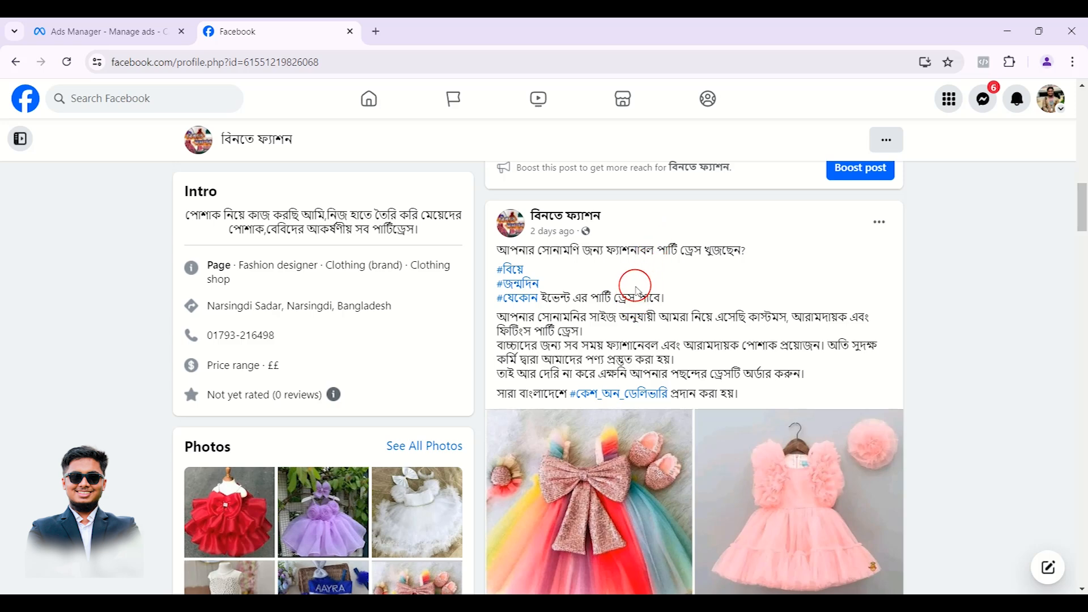
# Step: Look through the page's older reels of 29 May, and return to the page header
pyautogui.scroll(-10, 639, 290)
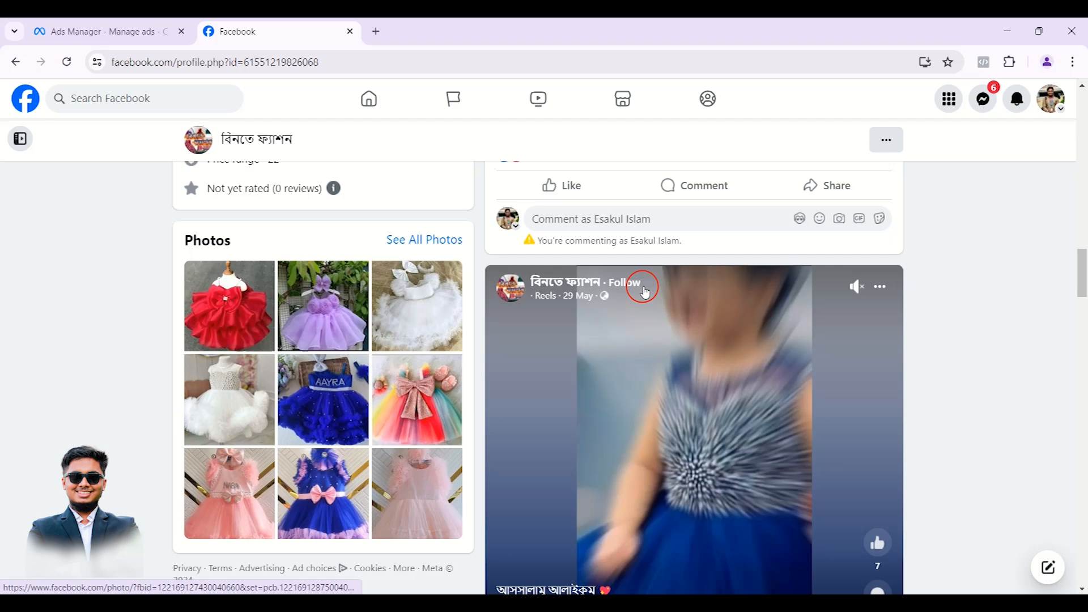
pyautogui.scroll(-5, 639, 299)
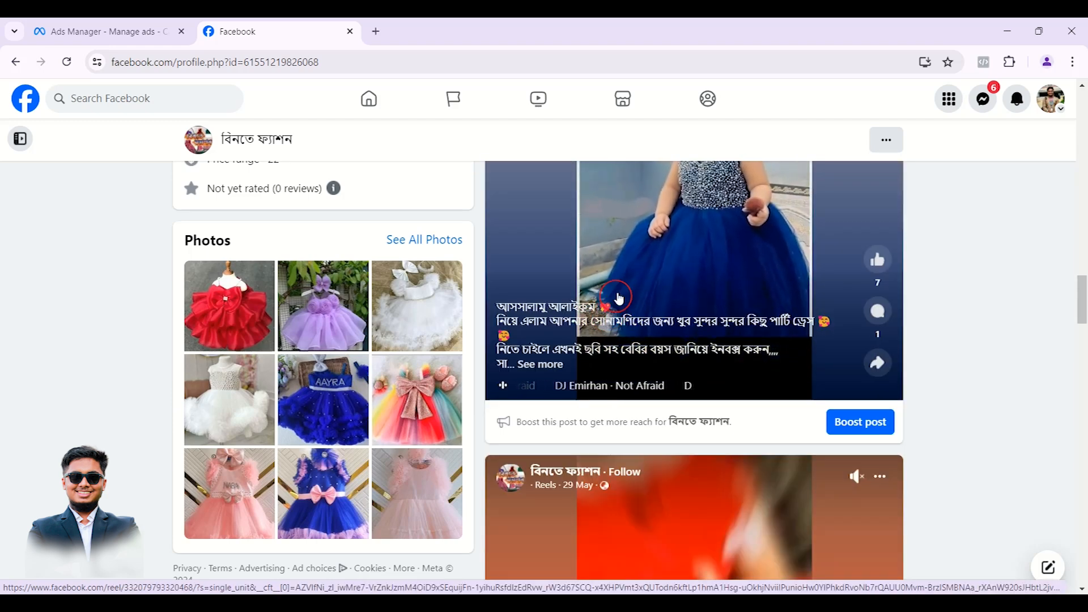
pyautogui.scroll(-2, 542, 366)
pyautogui.scroll(-1, 543, 366)
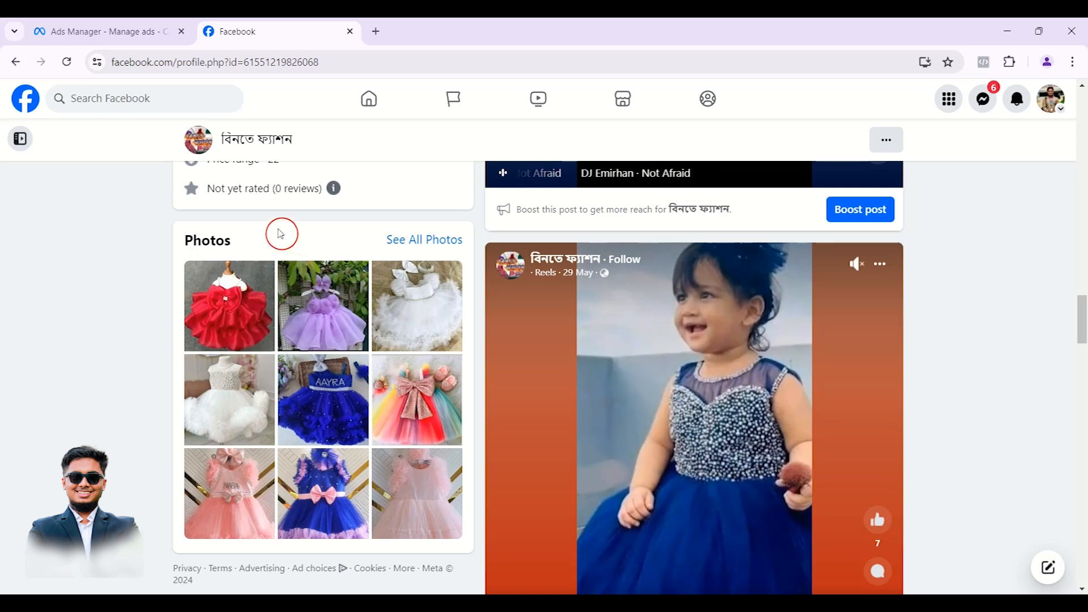
pyautogui.click(251, 147)
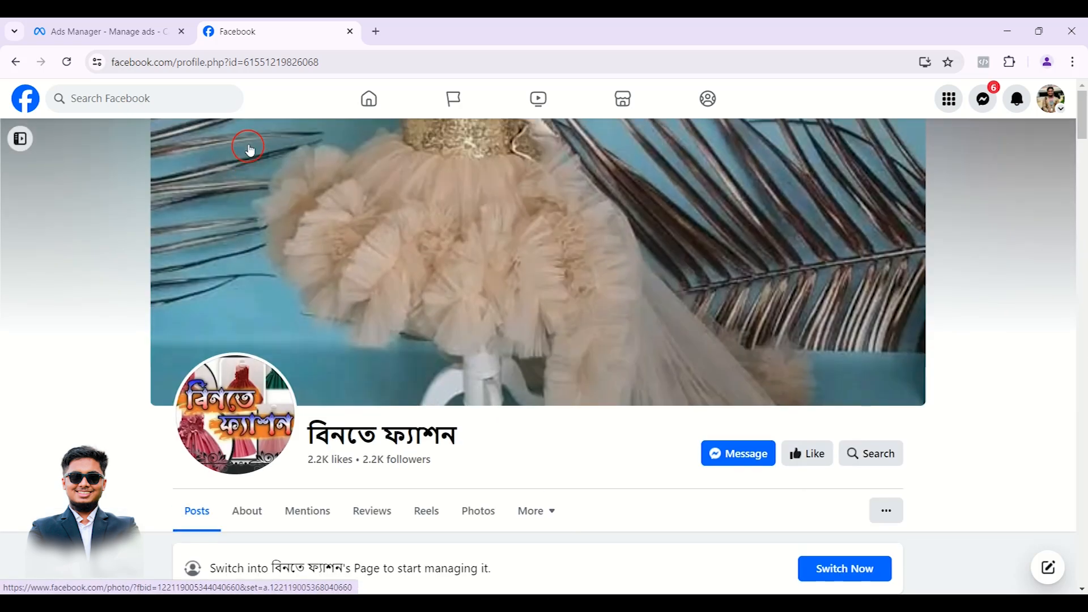
# Step: Open the digitpad.info website in a new browser tab
pyautogui.hotkey('ctrl', 't')
pyautogui.write('dig')
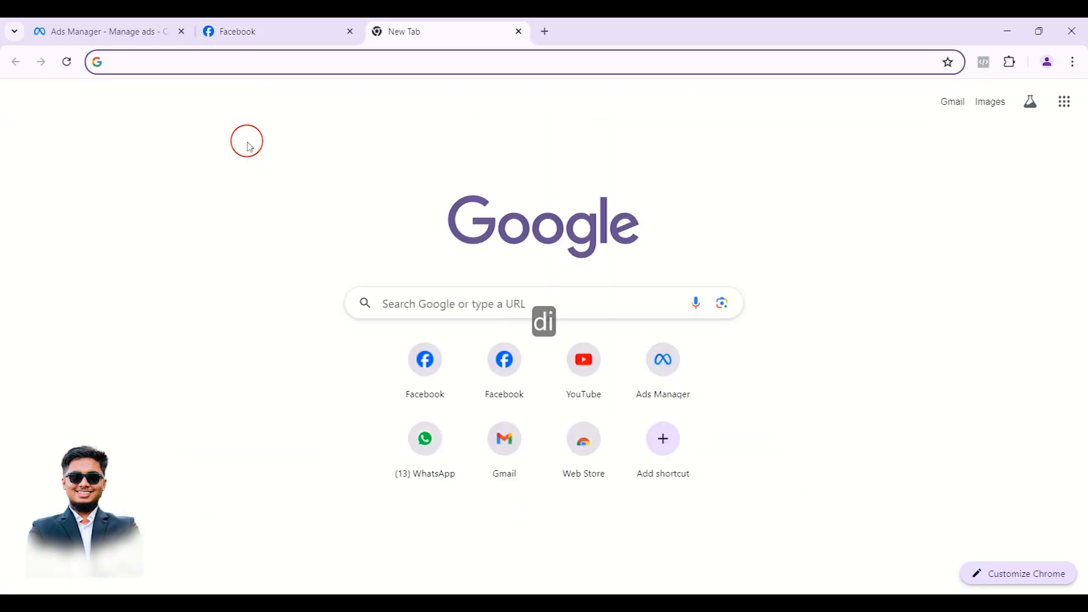
pyautogui.press('BackSpace')
pyautogui.write('it')
pyautogui.hotkey('ctrl', 'a')
pyautogui.hotkey('ctrl', 'alt', 'v')
pyautogui.write('digitp')
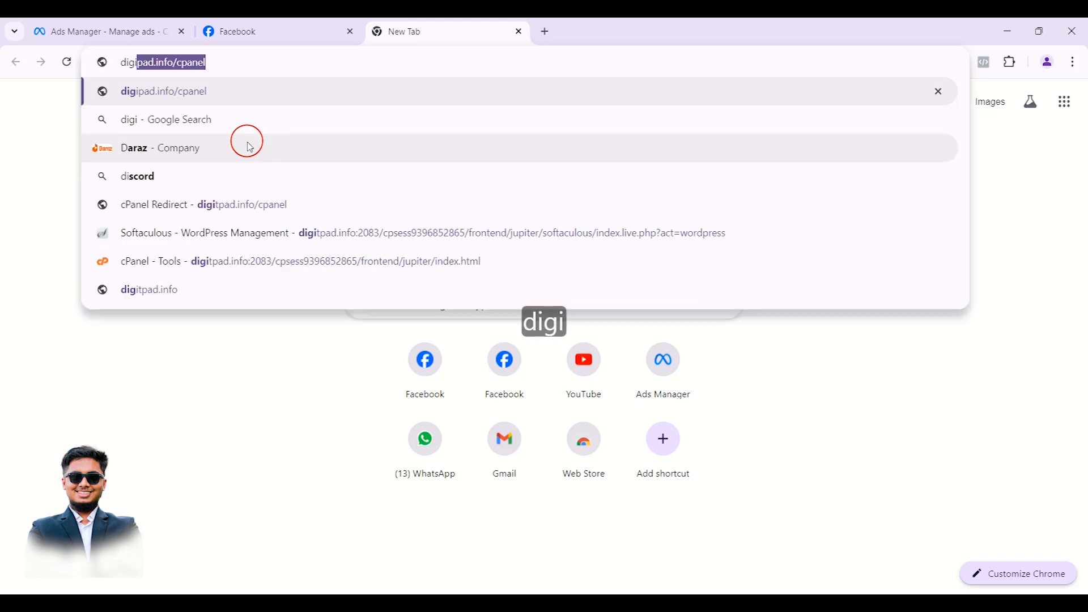
pyautogui.write('ad.')
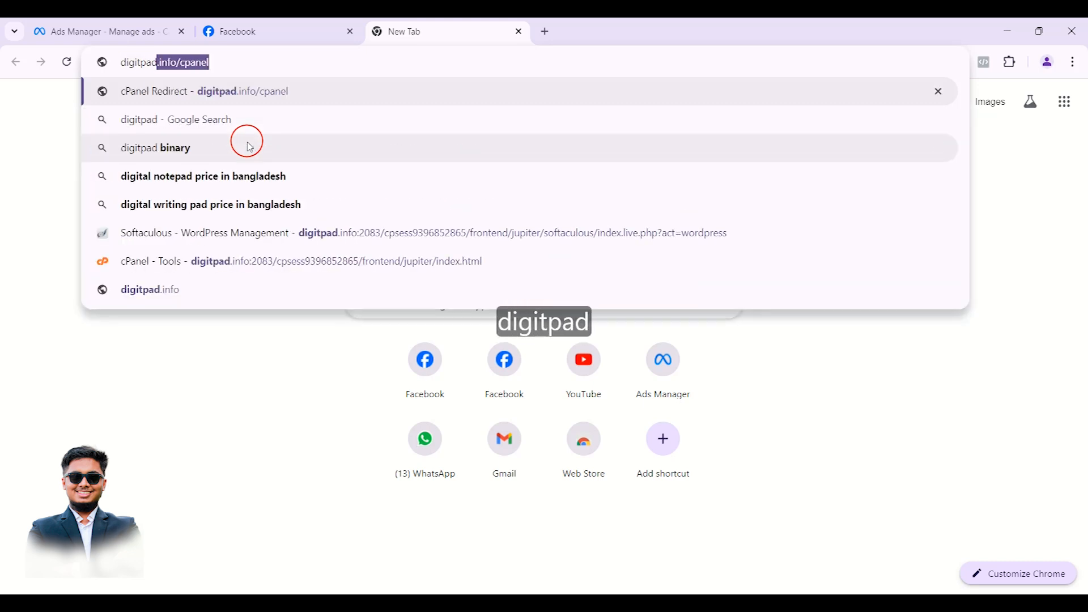
pyautogui.write('info')
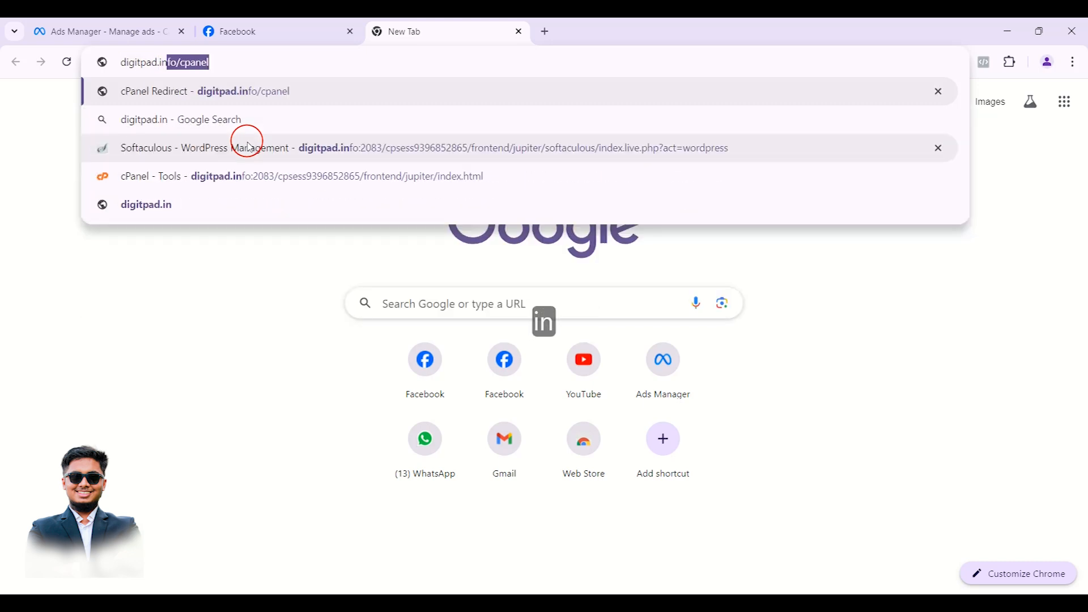
pyautogui.press('BackSpace')
pyautogui.press('Return')
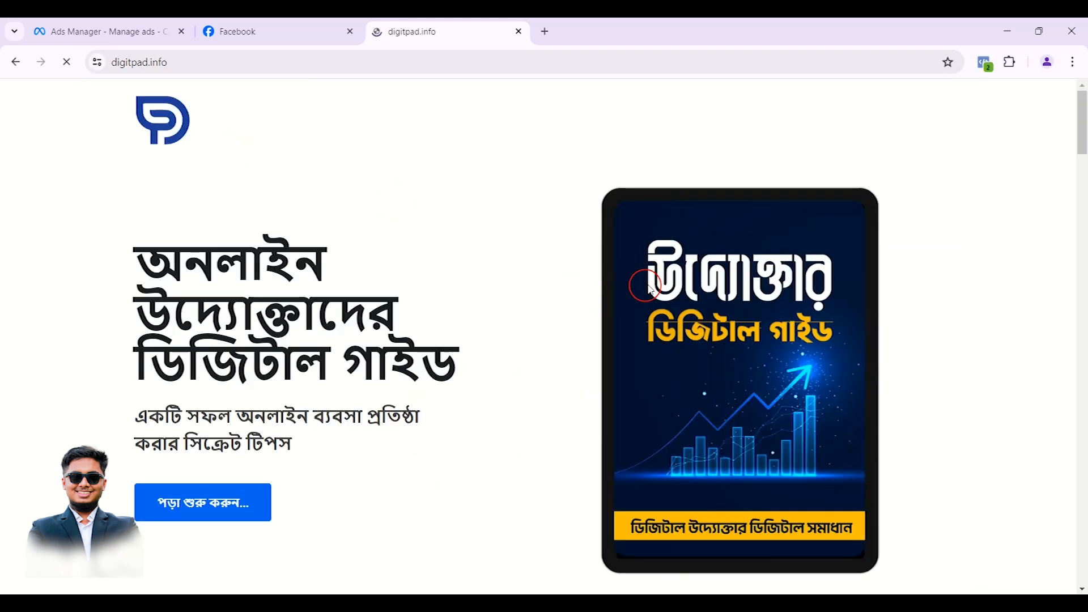
# Step: Examine the digitpad.info e-book landing page down to the customer reviews, checking it against the Facebook page
pyautogui.scroll(-20, 377, 342)
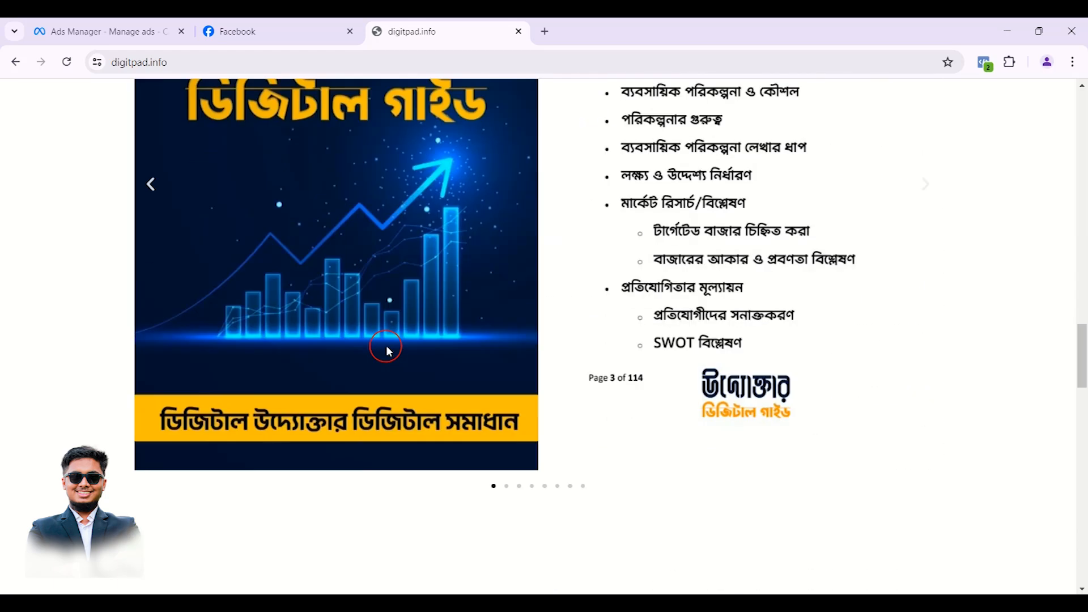
pyautogui.scroll(-15, 389, 352)
pyautogui.scroll(5, 382, 294)
pyautogui.click(276, 31)
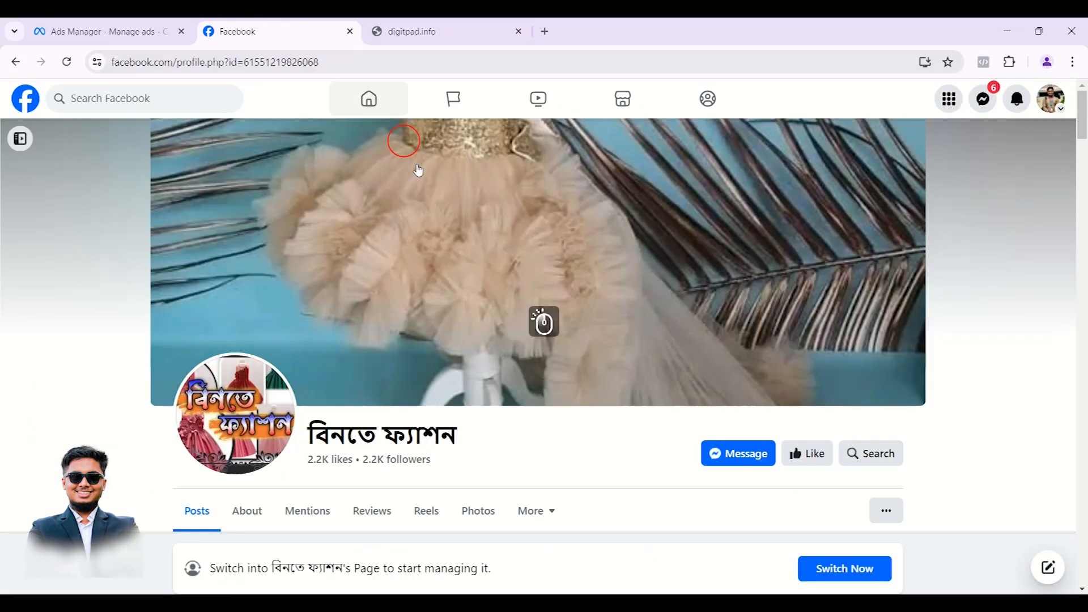
pyautogui.click(391, 31)
pyautogui.scroll(10, 484, 343)
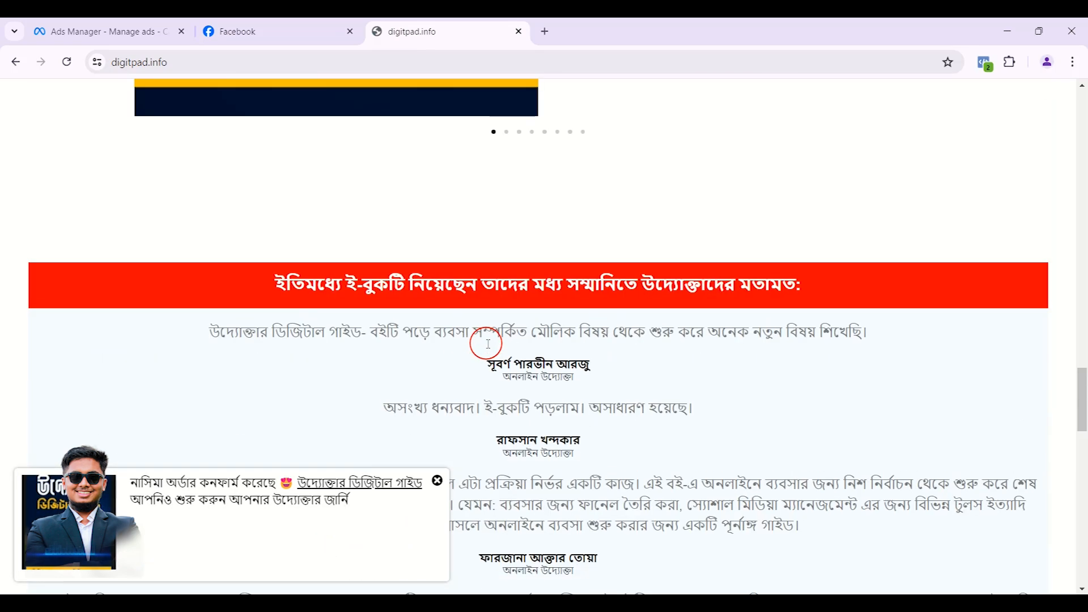
pyautogui.scroll(3, 475, 297)
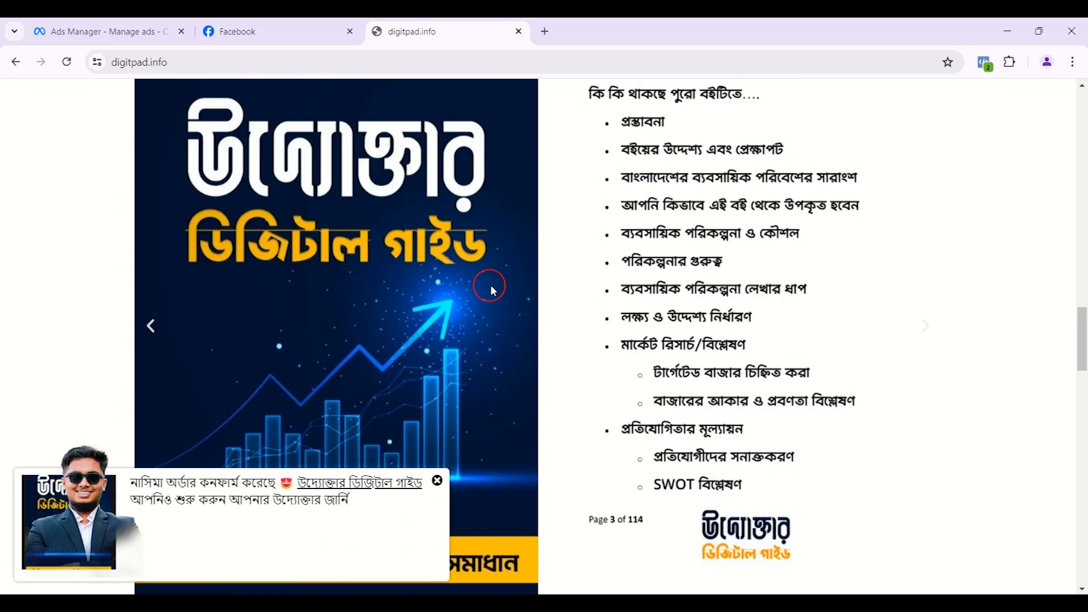
# Step: Leaf through the e-book's sample pages in the preview carousel, from the contents list to the last slide
pyautogui.moveTo(602, 268); pyautogui.dragTo(335, 291)
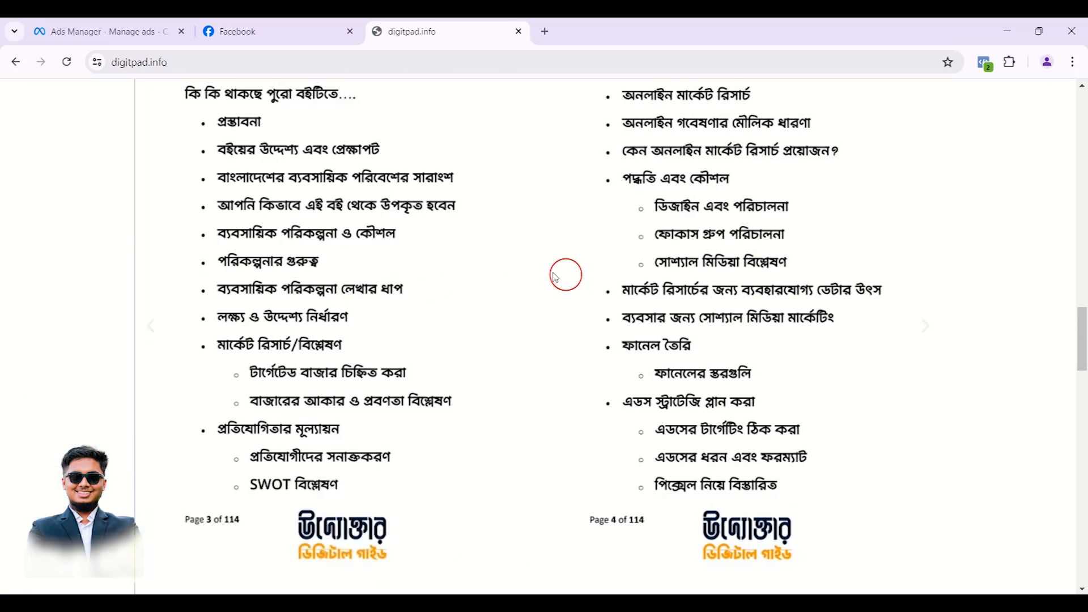
pyautogui.moveTo(586, 209); pyautogui.dragTo(499, 221)
pyautogui.moveTo(665, 234); pyautogui.dragTo(454, 246)
pyautogui.moveTo(695, 223); pyautogui.dragTo(467, 244)
pyautogui.moveTo(814, 288); pyautogui.dragTo(544, 292)
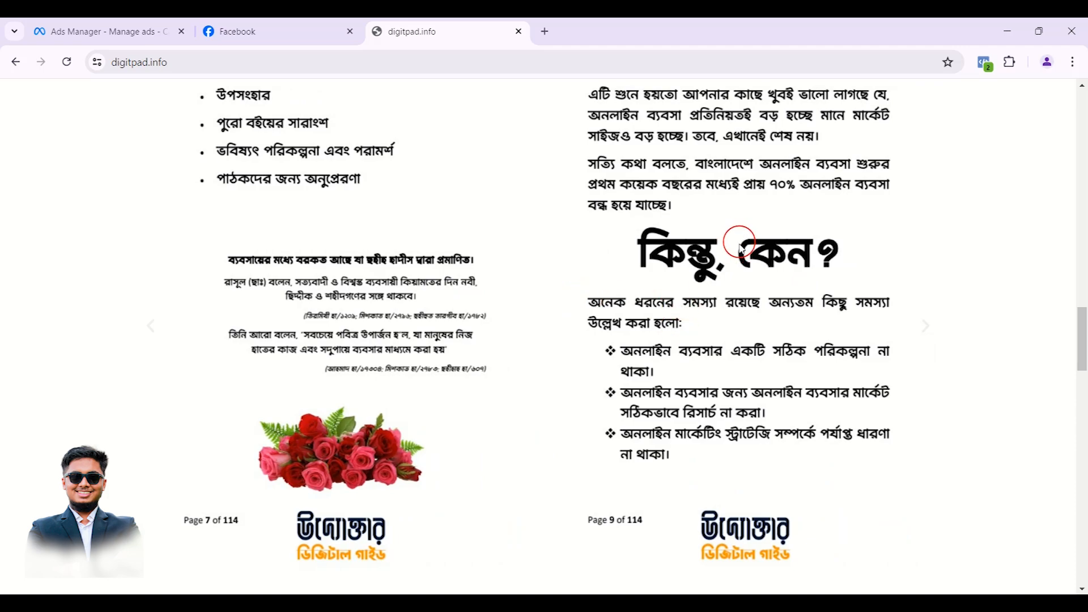
pyautogui.scroll(3, 734, 247)
pyautogui.scroll(-3, 735, 283)
pyautogui.moveTo(740, 258); pyautogui.dragTo(434, 265)
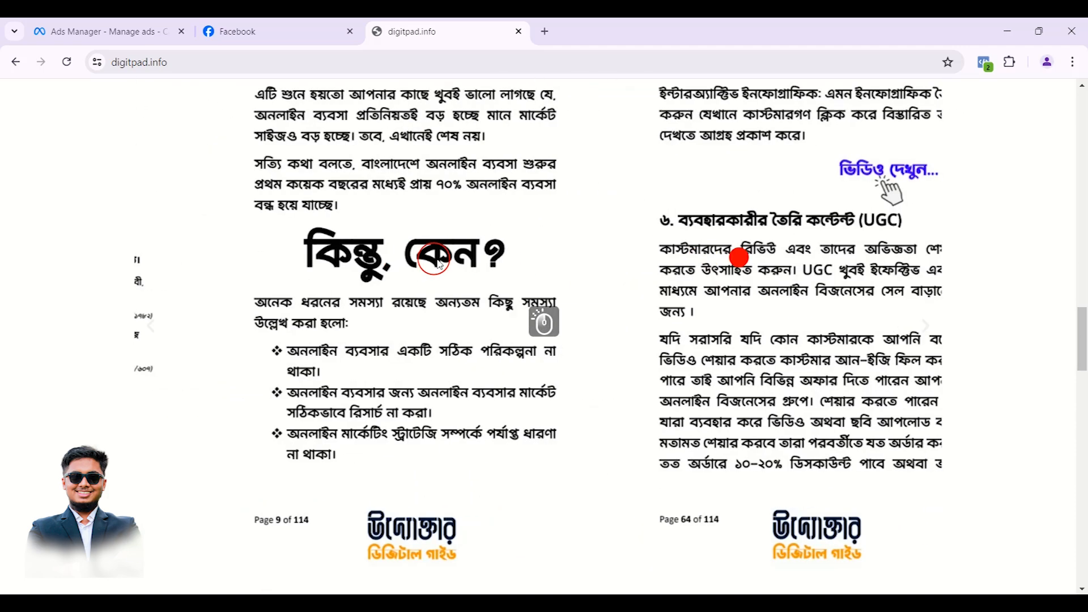
pyautogui.moveTo(675, 270); pyautogui.dragTo(512, 274)
pyautogui.moveTo(427, 241); pyautogui.dragTo(678, 164)
pyautogui.click(803, 187)
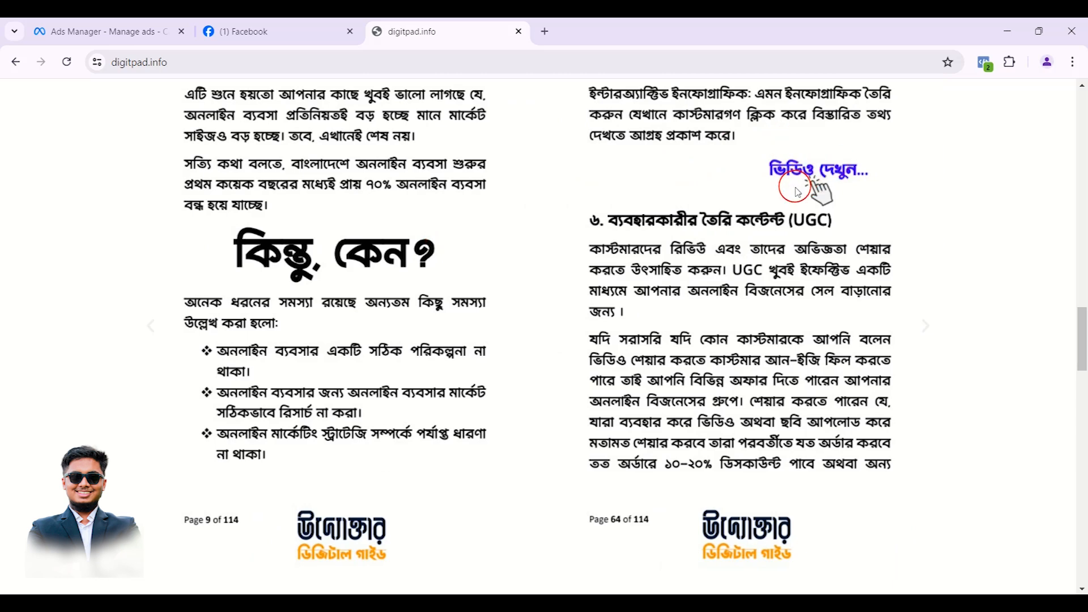
pyautogui.moveTo(798, 191); pyautogui.dragTo(487, 275)
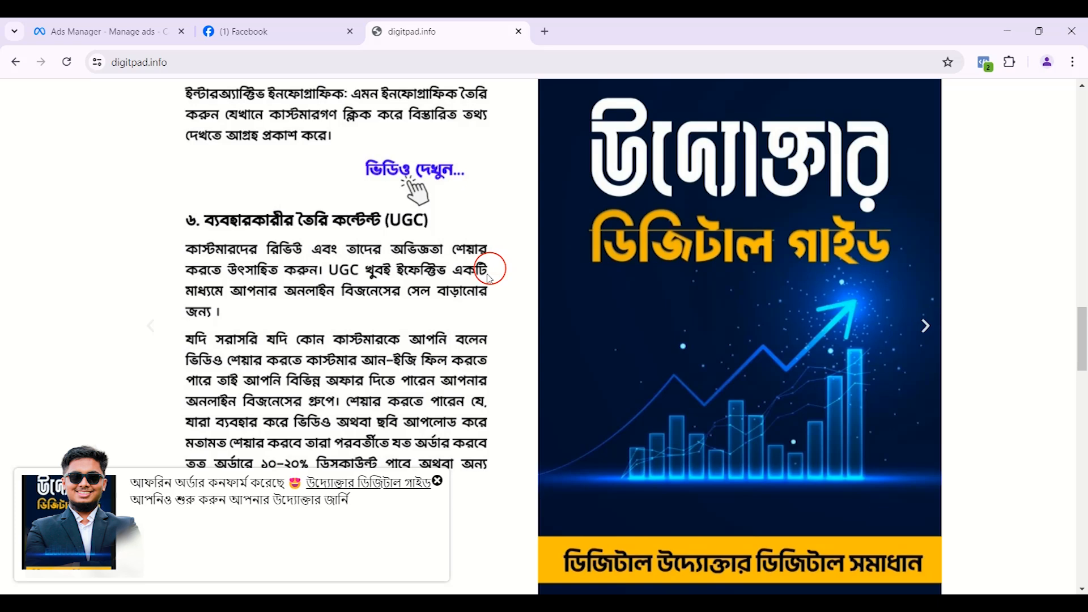
# Step: Compare the e-book landing page with the বিনতে ফ্যাশন Facebook page, and review the area below the preview carousel
pyautogui.scroll(-7, 489, 277)
pyautogui.scroll(5, 545, 324)
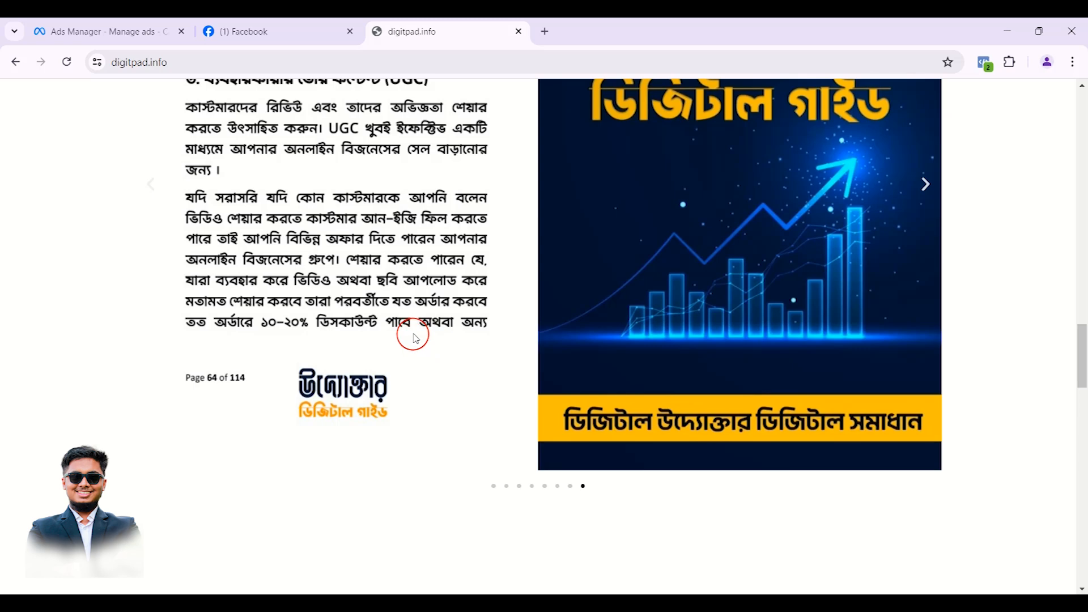
pyautogui.click(283, 31)
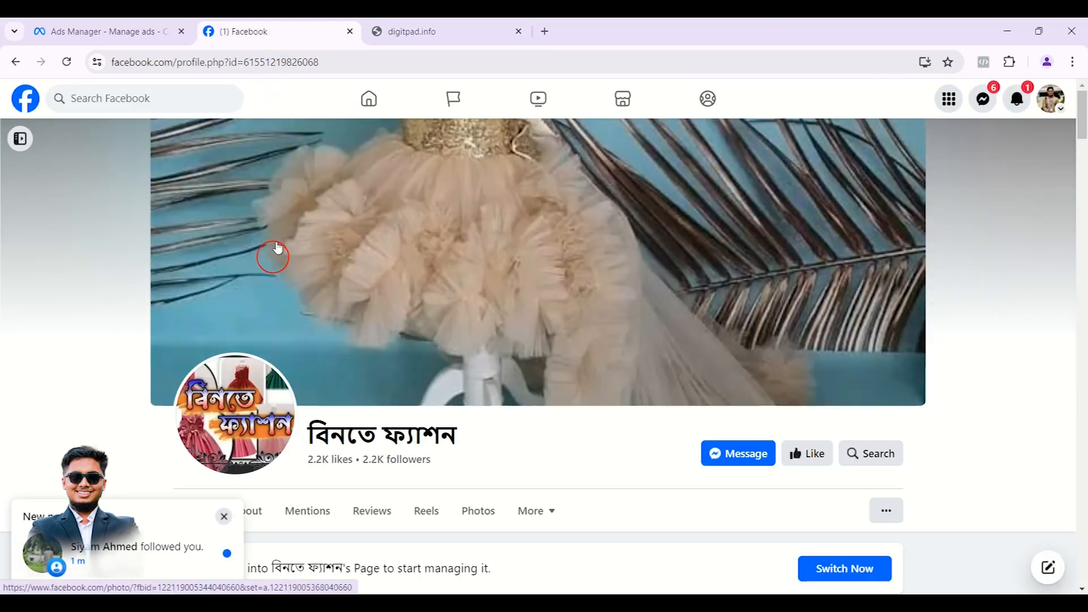
pyautogui.click(442, 24)
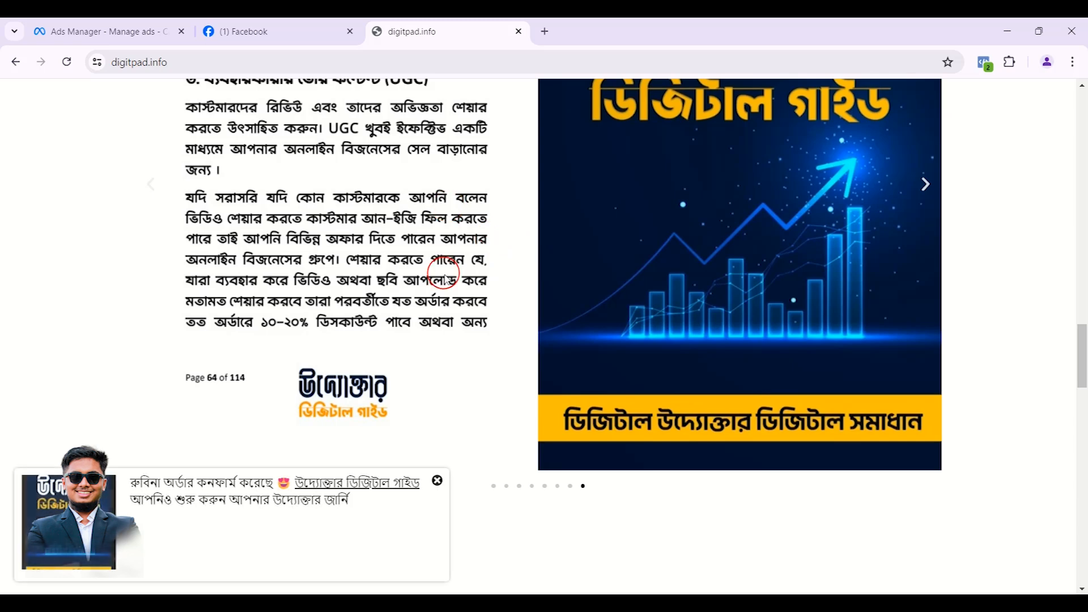
pyautogui.scroll(2, 454, 280)
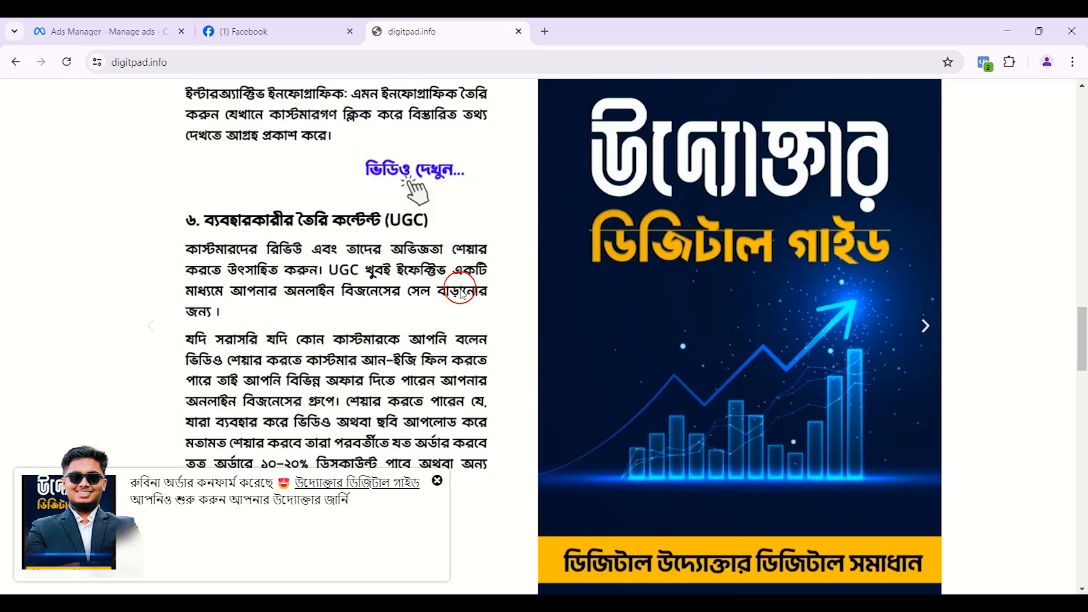
pyautogui.scroll(-4, 460, 293)
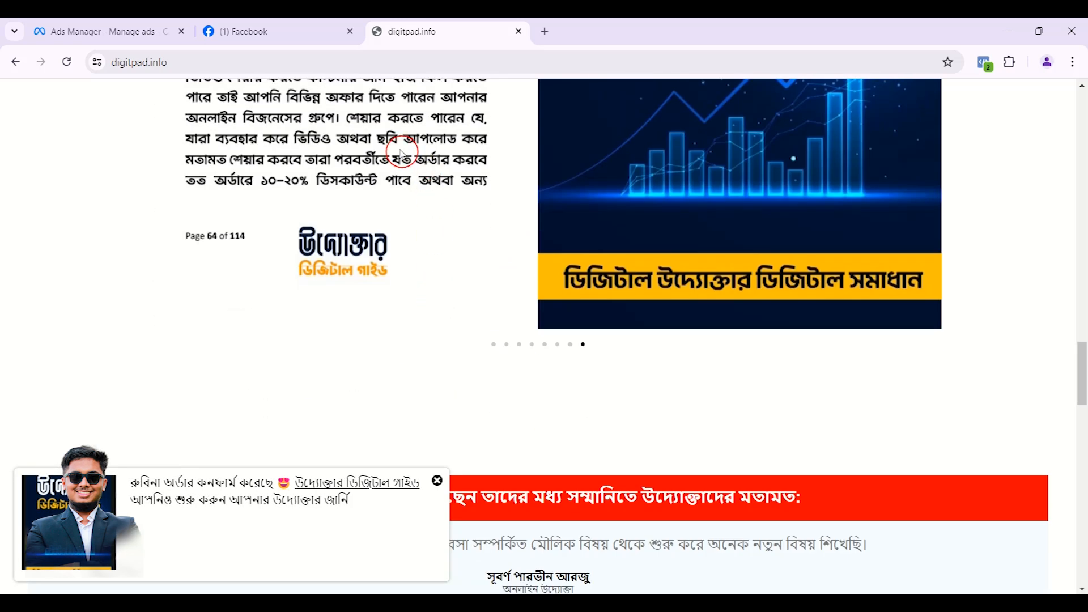
# Step: Switch back to the বিনতে ফ্যাশন Facebook page and review its intro and party dress post again
pyautogui.click(266, 31)
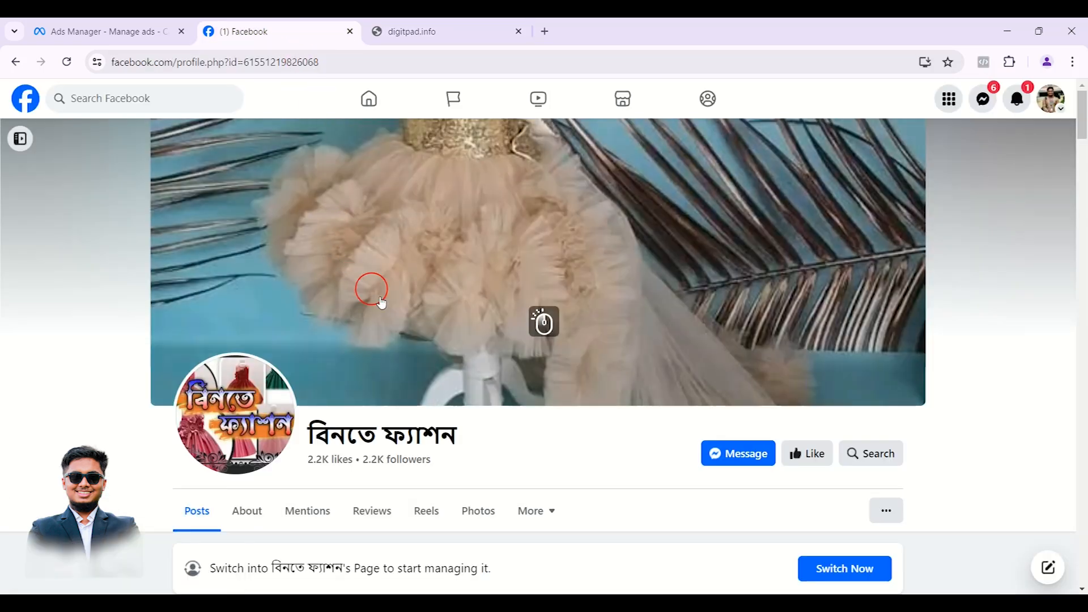
pyautogui.scroll(-6, 423, 333)
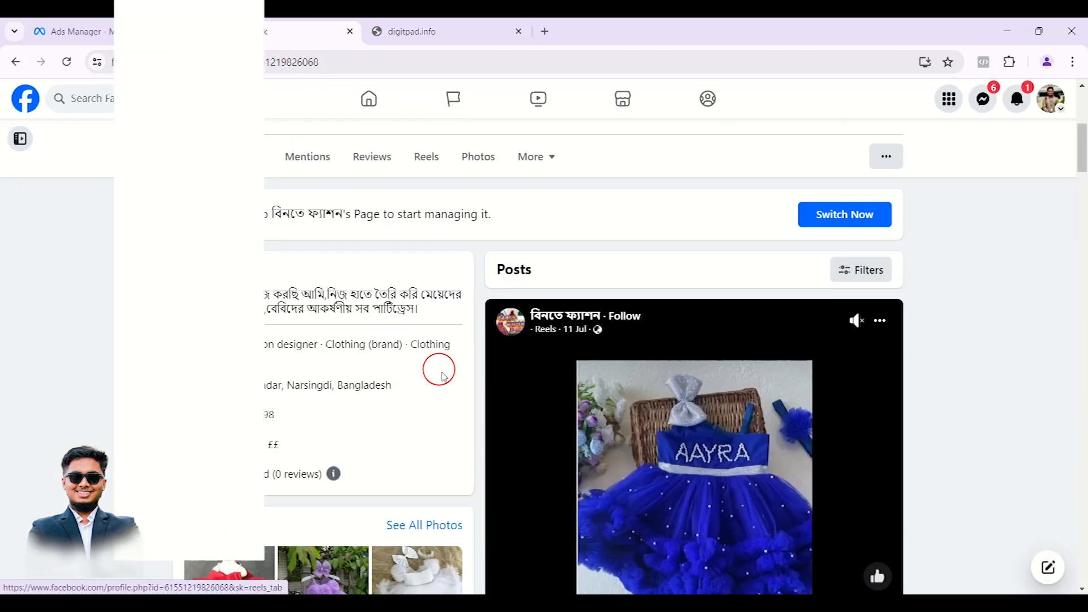
pyautogui.scroll(-5, 431, 366)
pyautogui.scroll(-5, 470, 358)
pyautogui.scroll(4, 561, 323)
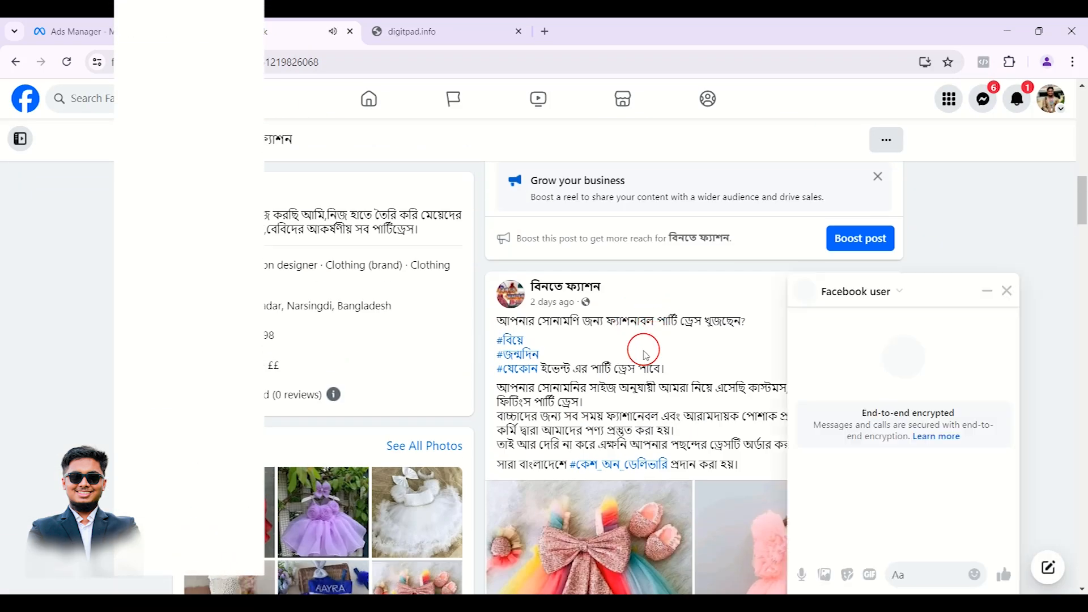
# Step: Close the Messenger chat window on Facebook and return to the new campaign dialog in Ads Manager
pyautogui.click(1007, 290)
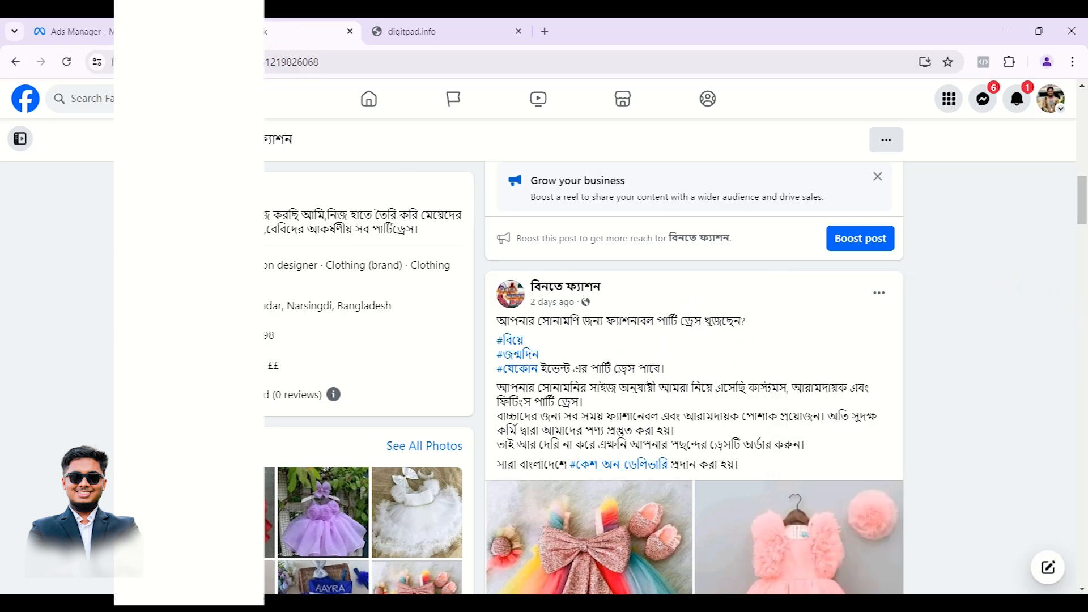
pyautogui.click(109, 31)
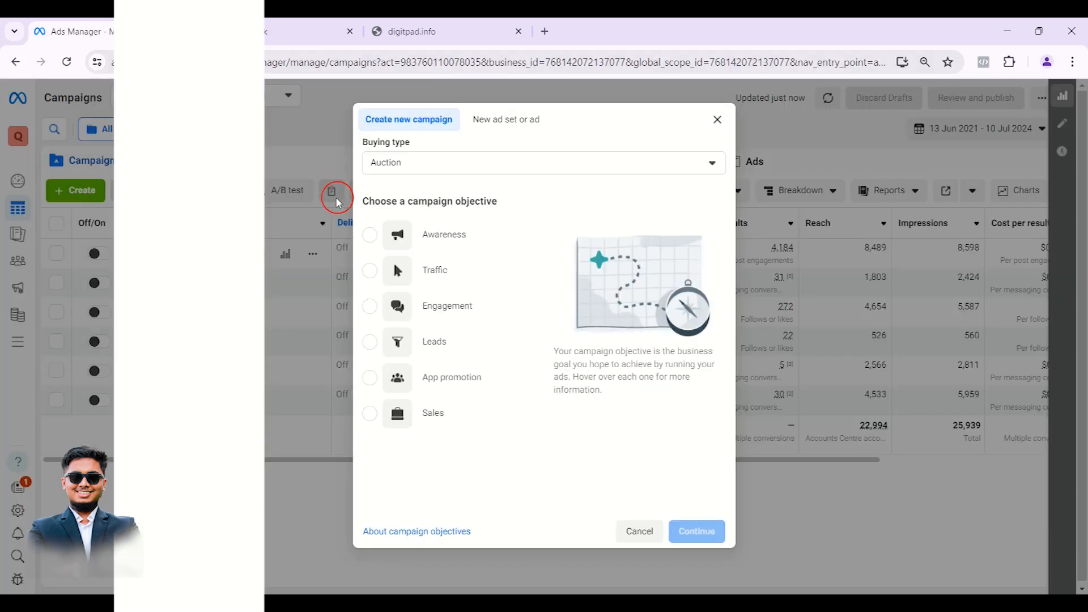
# Step: Review the party dress post on the বিনতে ফ্যাশন Facebook page, and read the Awareness objective's description in the Ads Manager campaign dialog
pyautogui.click(316, 23)
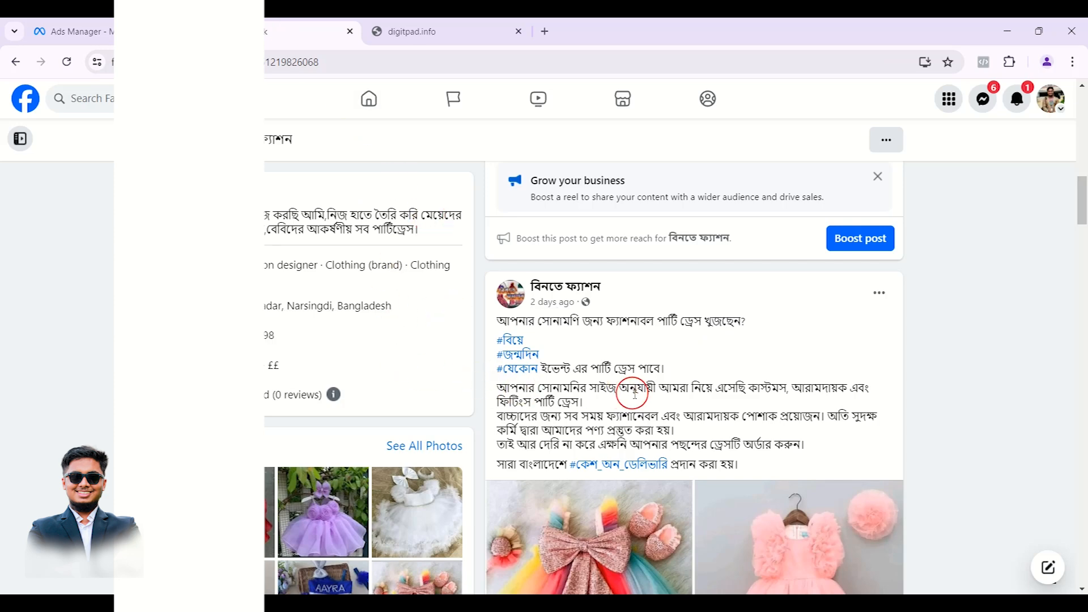
pyautogui.scroll(-2, 422, 380)
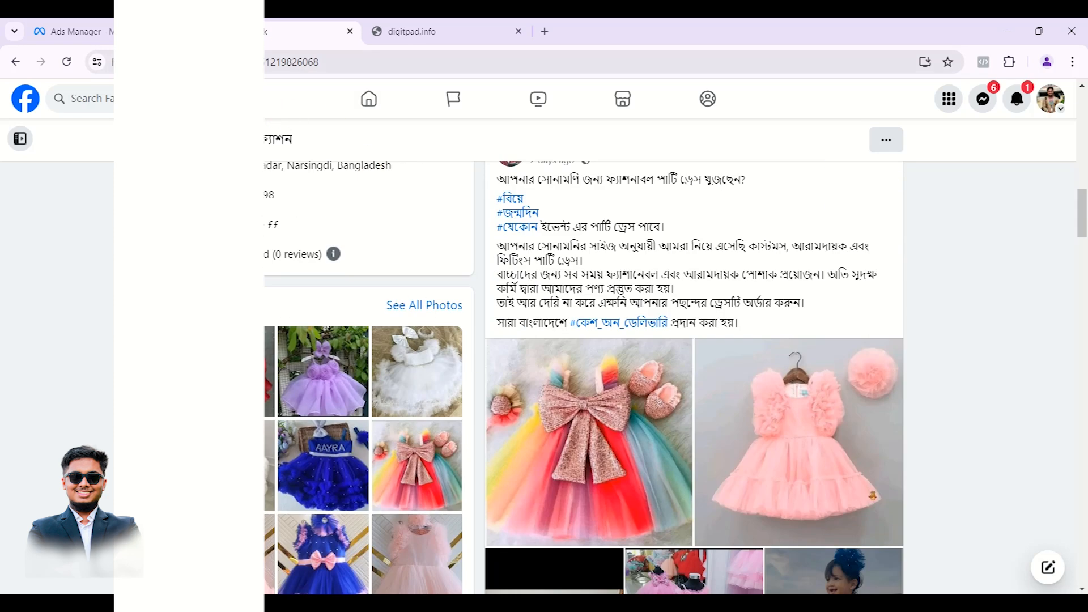
pyautogui.click(109, 31)
pyautogui.moveTo(429, 256)
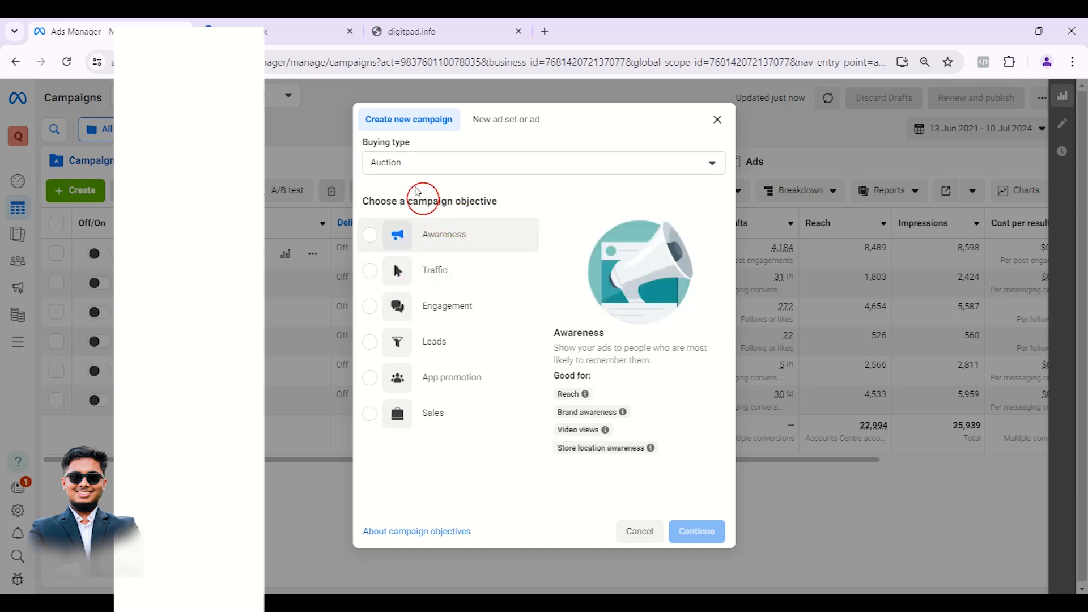
# Step: Compare the বিনতে ফ্যাশন Facebook page with the digitpad.info landing page, and return to the campaign objectives in Ads Manager
pyautogui.click(268, 22)
pyautogui.scroll(6, 611, 270)
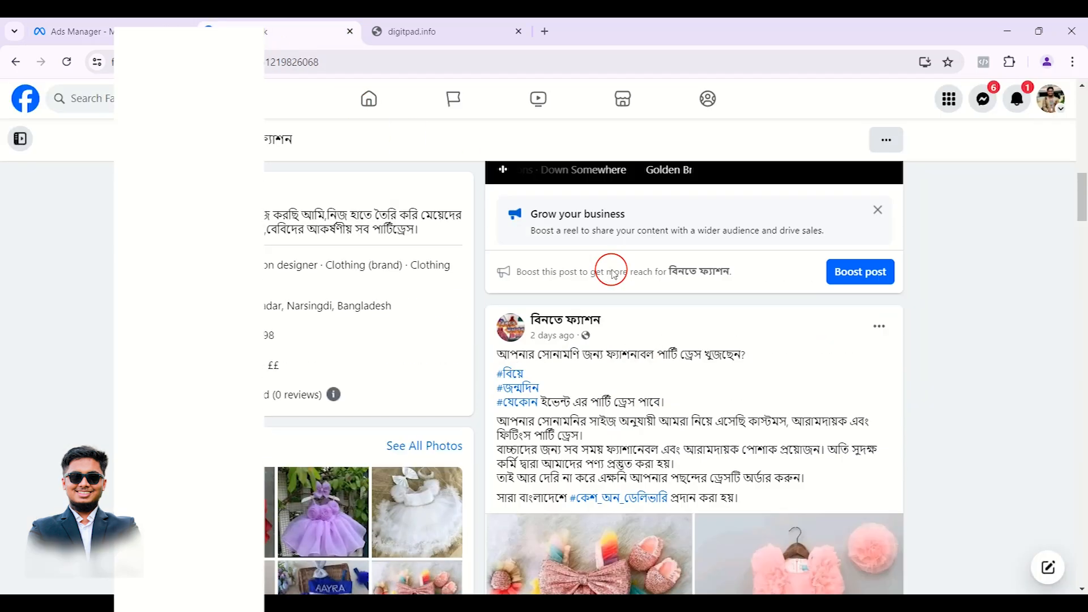
pyautogui.scroll(-5, 611, 272)
pyautogui.click(377, 30)
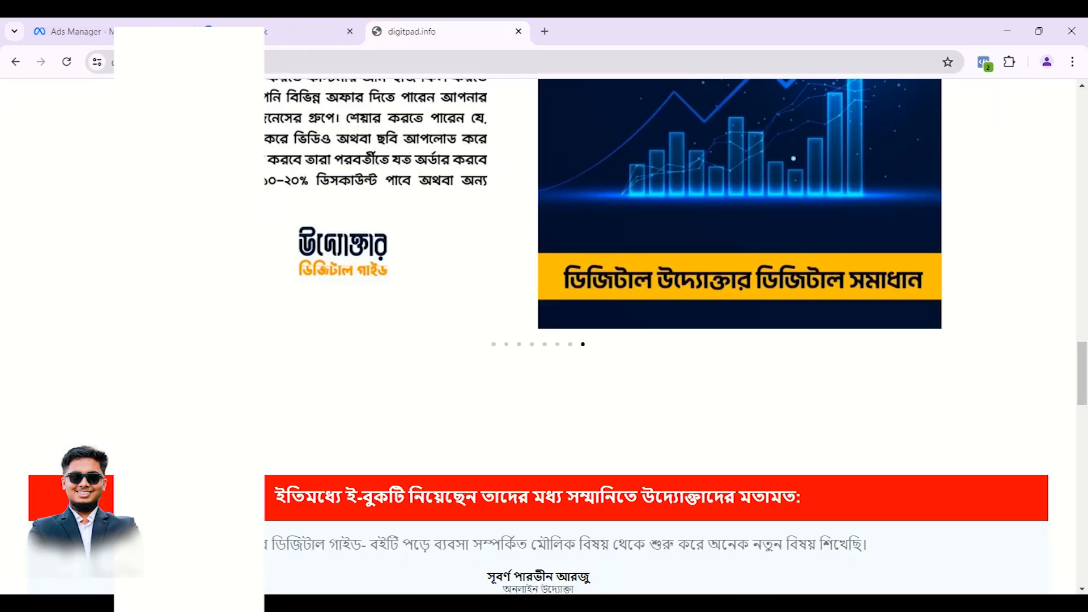
pyautogui.click(123, 35)
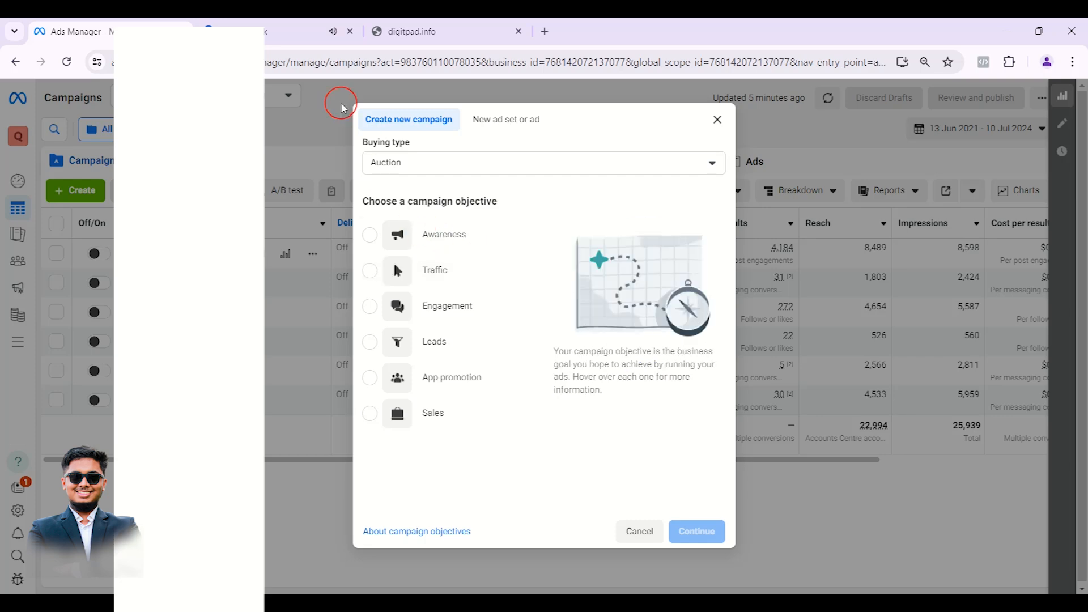
pyautogui.click(295, 31)
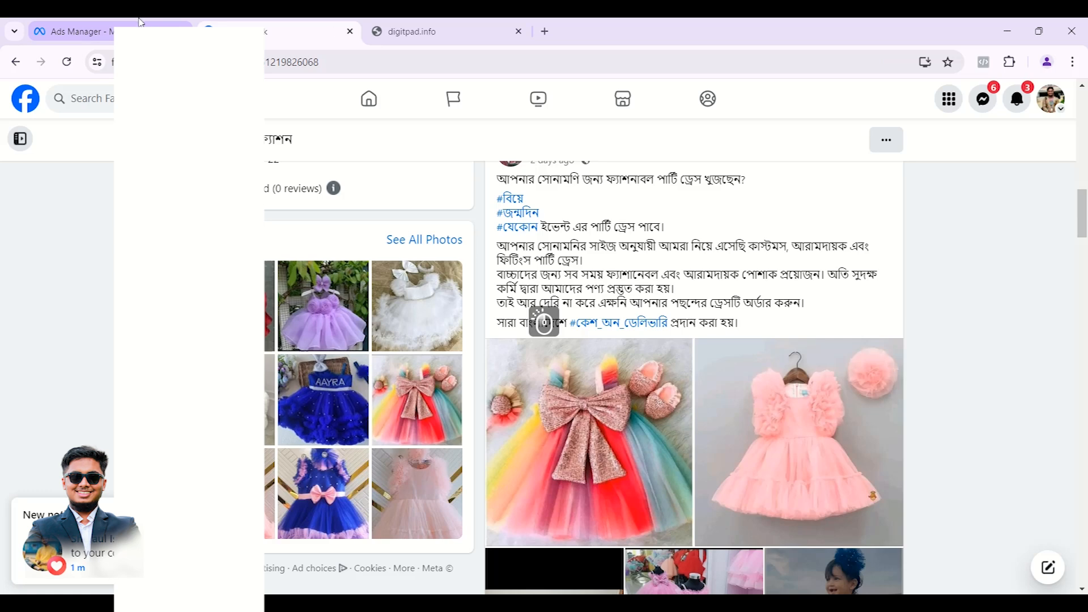
pyautogui.click(141, 23)
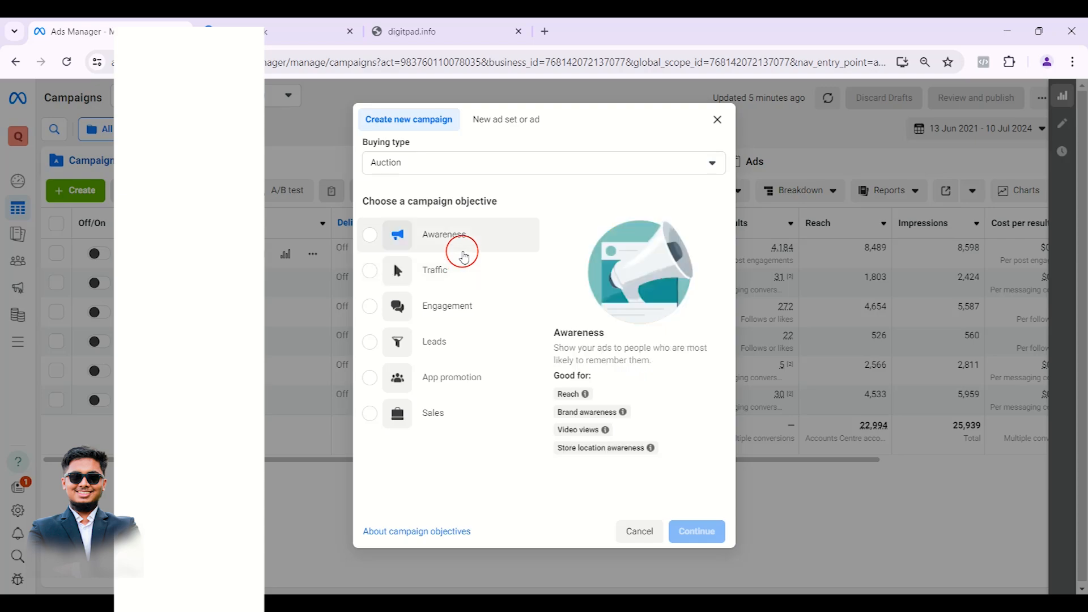
# Step: Look through the digitpad.info landing page down to its policy links, and examine the Engagement objective's description in Ads Manager
pyautogui.click(430, 32)
pyautogui.scroll(10, 308, 318)
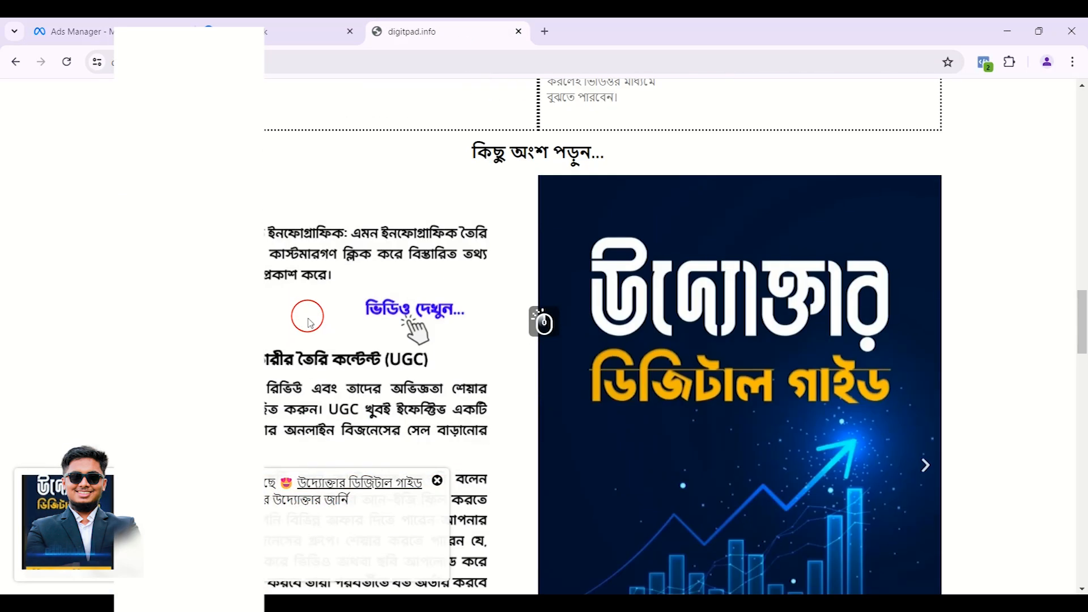
pyautogui.scroll(10, 315, 322)
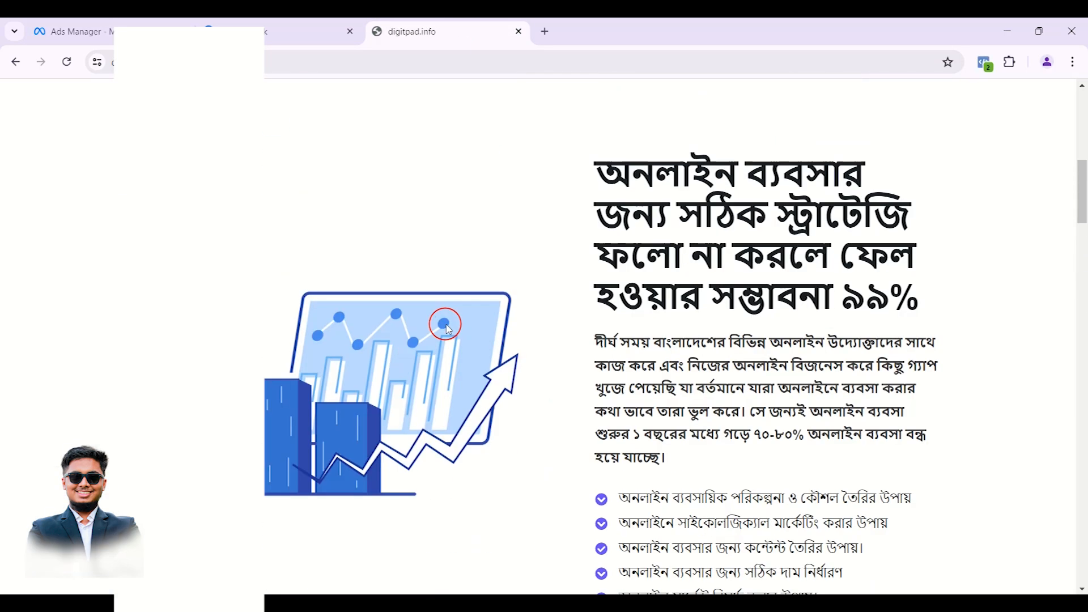
pyautogui.scroll(-15, 524, 351)
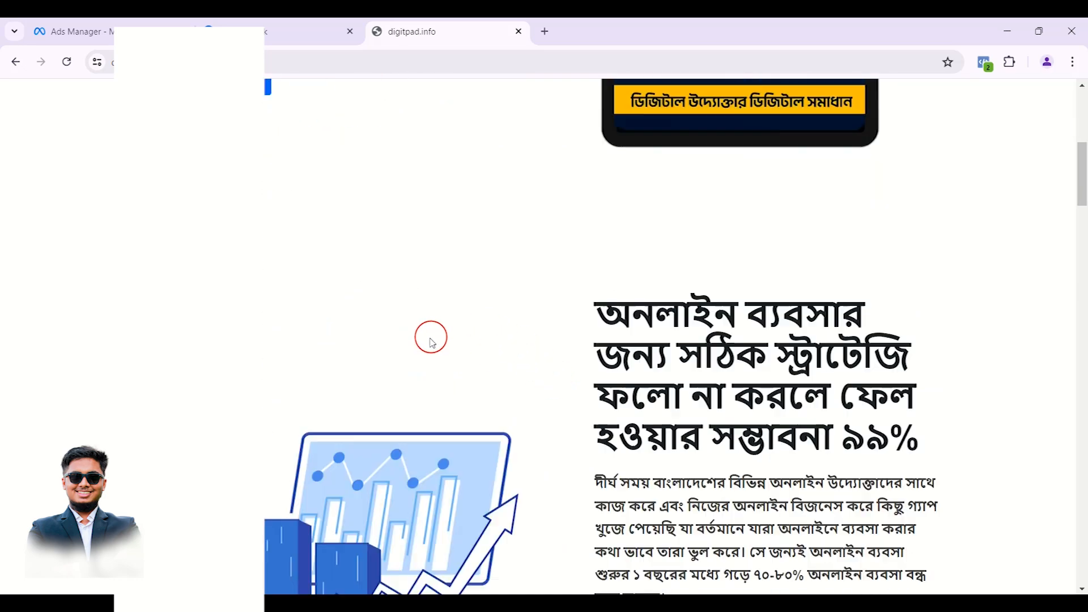
pyautogui.scroll(-5, 417, 348)
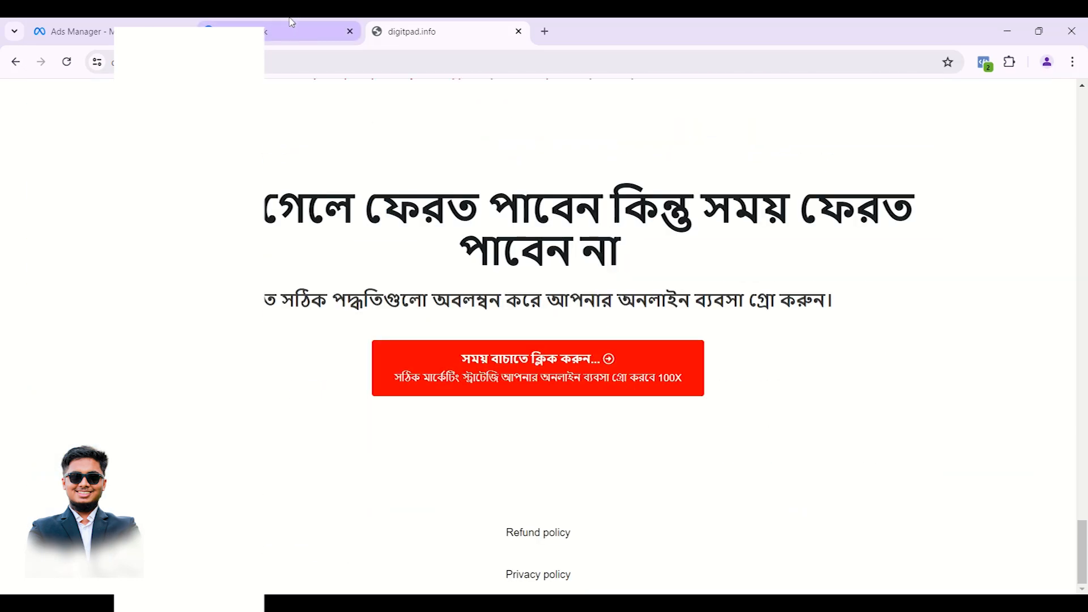
pyautogui.click(85, 31)
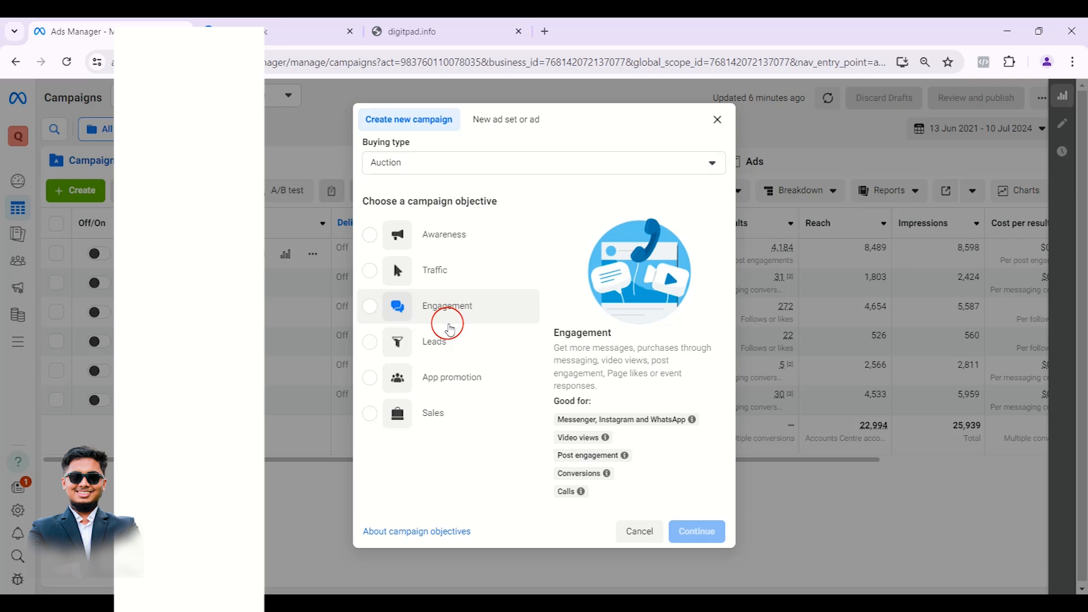
# Step: Examine the reactions on the party dress post and the likes and followers in the বিনতে ফ্যাশন Facebook page header
pyautogui.click(278, 31)
pyautogui.scroll(-4, 684, 278)
pyautogui.scroll(-2, 684, 278)
pyautogui.moveTo(533, 377)
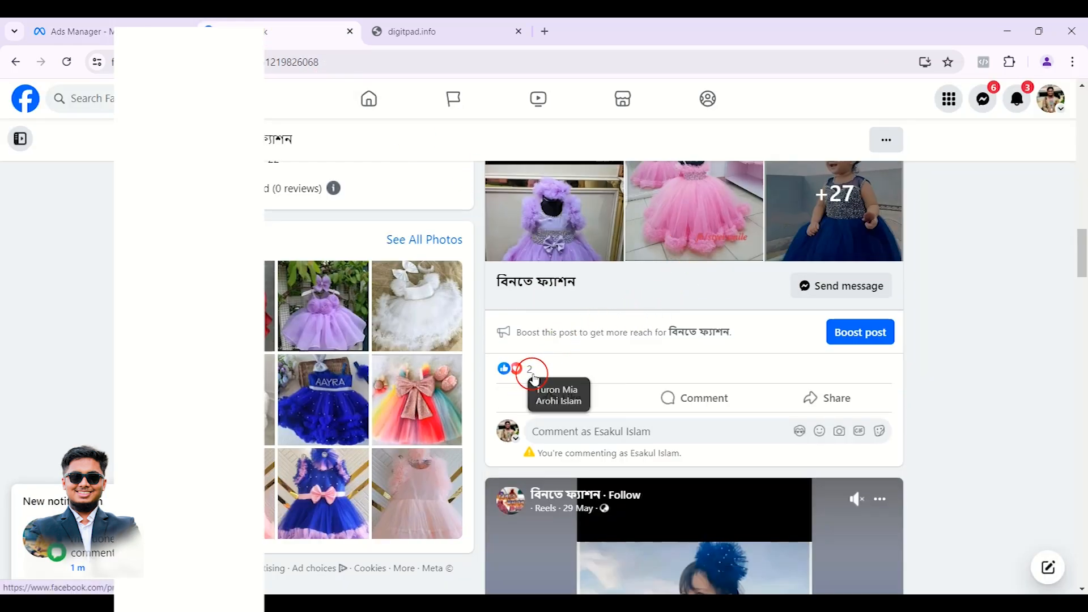
pyautogui.scroll(3, 688, 361)
pyautogui.scroll(6, 689, 361)
pyautogui.scroll(8, 498, 296)
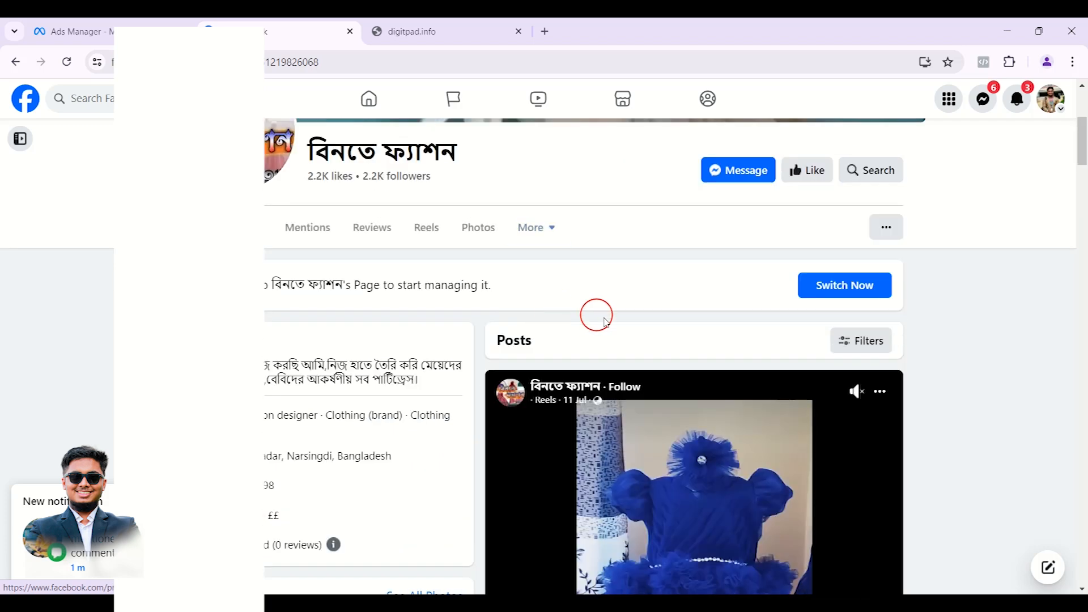
pyautogui.scroll(-5, 606, 322)
# Step: Glance at the digitpad.info landing page and the Facebook page once more, and return to the list of campaign objectives
pyautogui.click(448, 23)
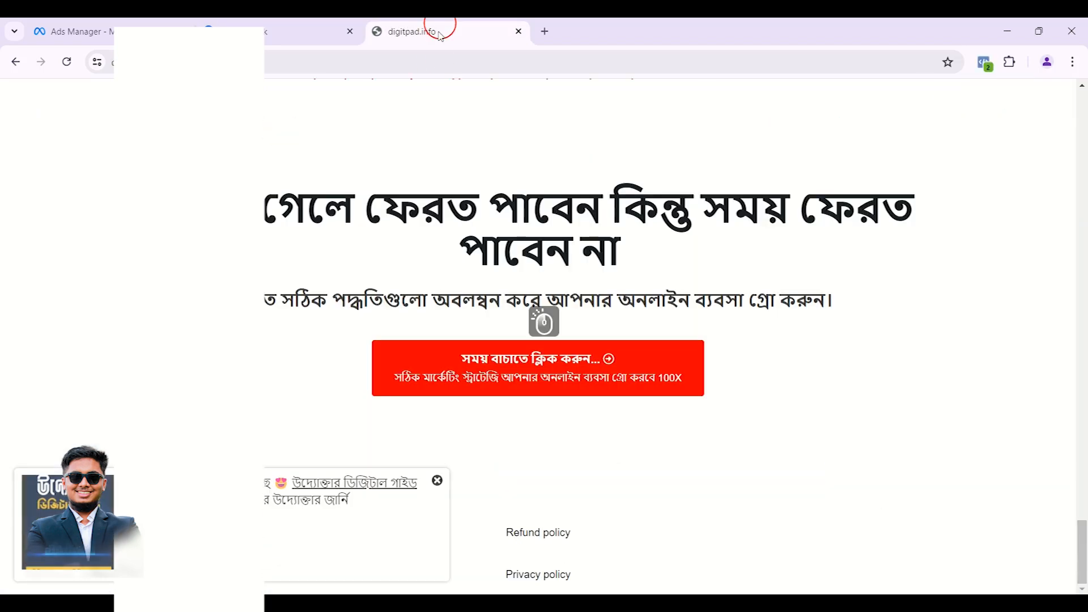
pyautogui.click(219, 23)
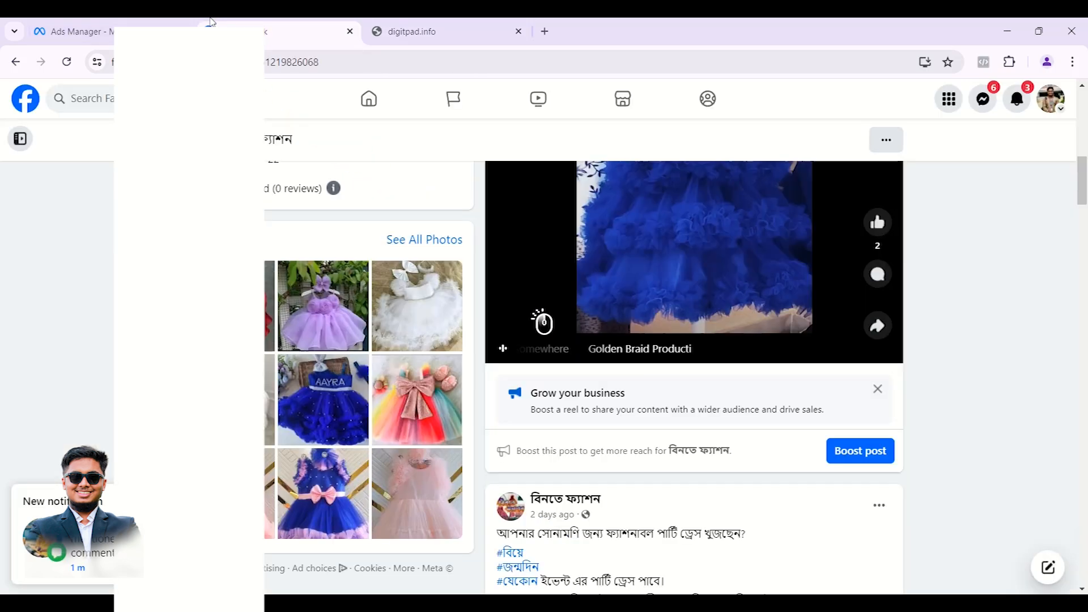
pyautogui.click(97, 31)
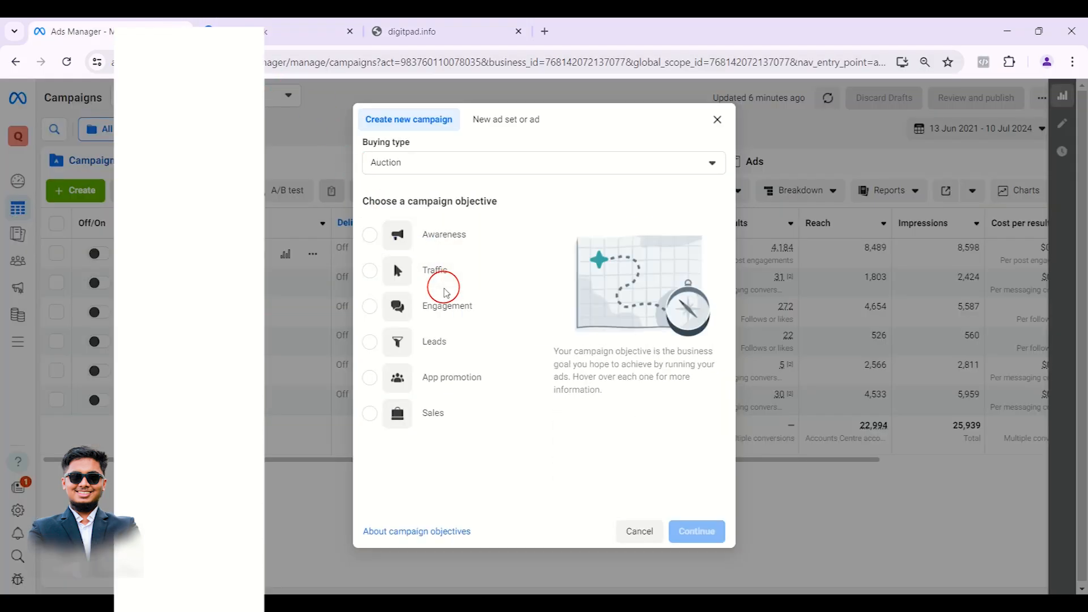
pyautogui.moveTo(447, 304)
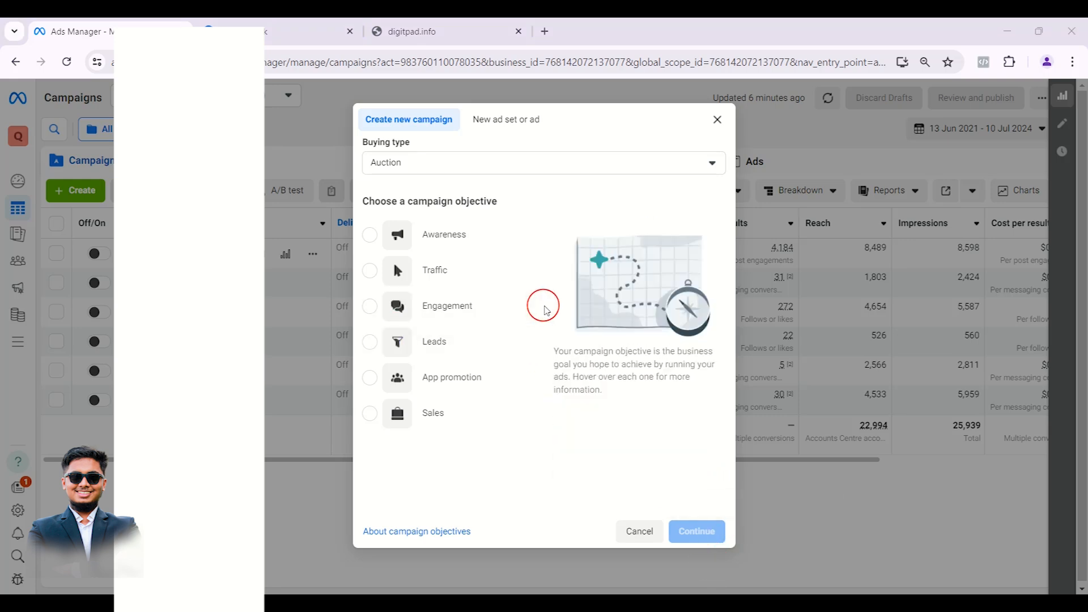
pyautogui.moveTo(492, 340)
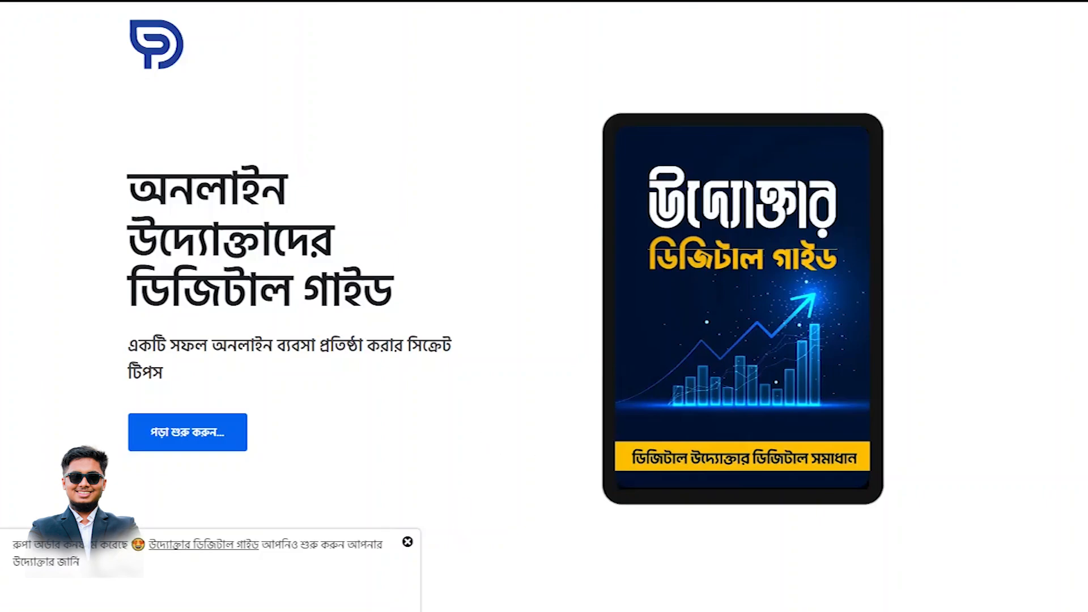
# Step: Read the e-book landing page from its cover banner through the benefits list to the topic table
pyautogui.scroll(-3, 69, 169)
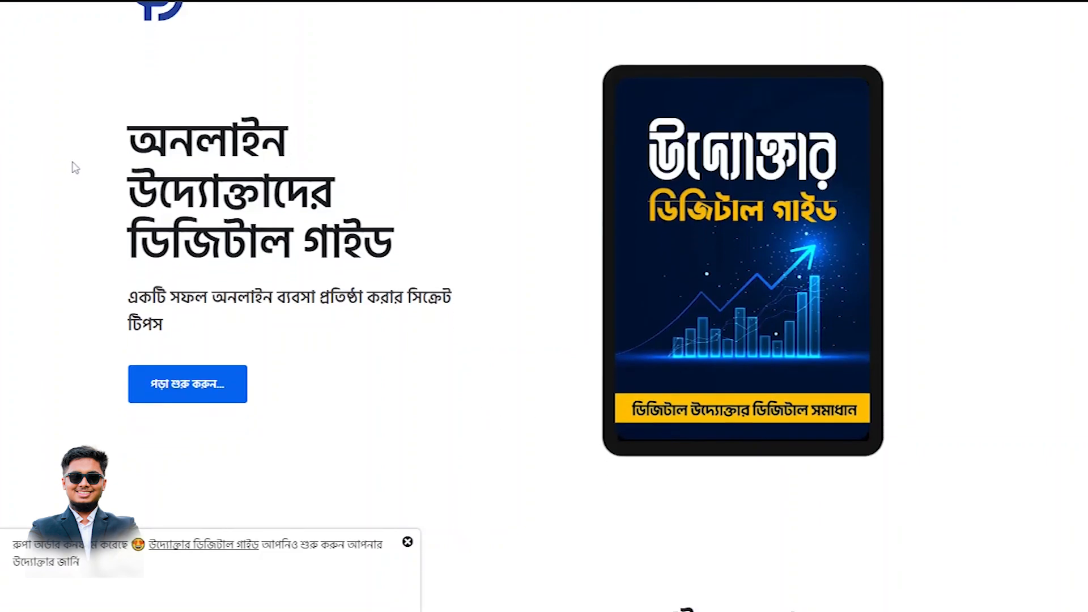
pyautogui.scroll(-10, 78, 169)
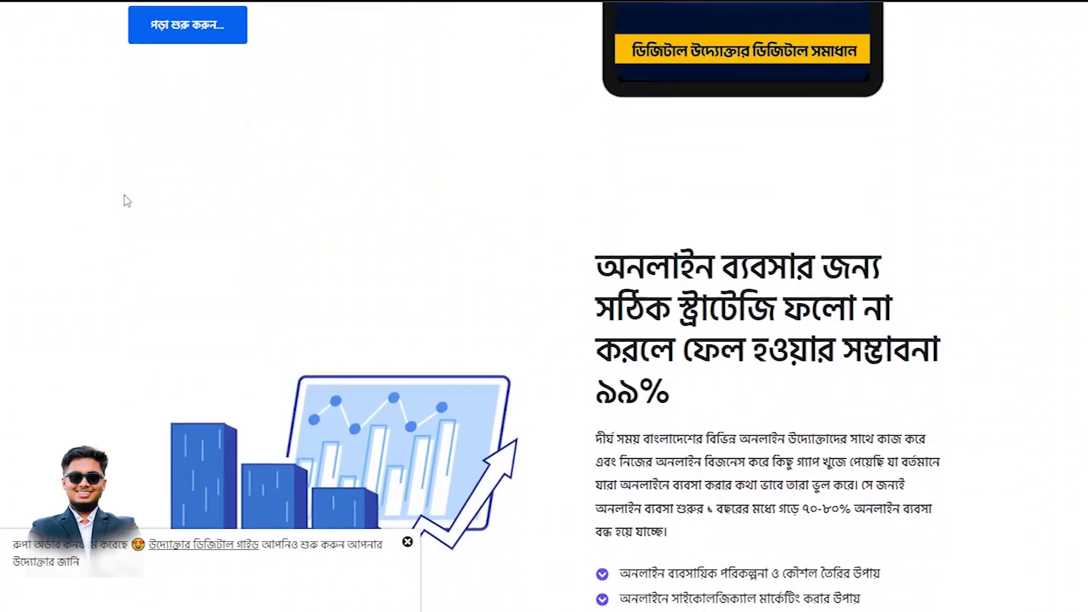
pyautogui.scroll(-7, 138, 211)
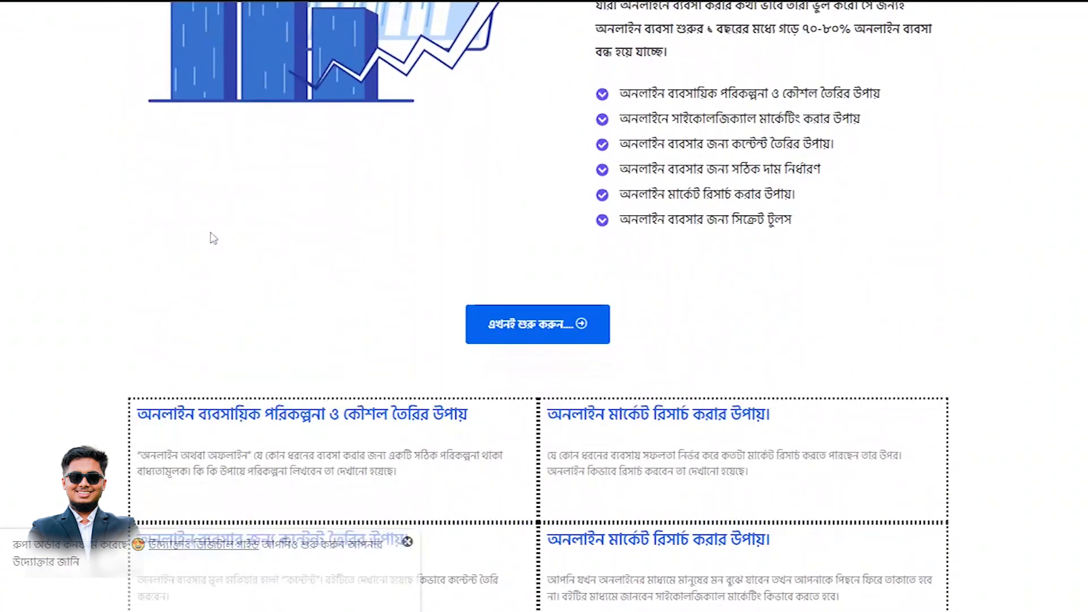
pyautogui.scroll(-4, 289, 255)
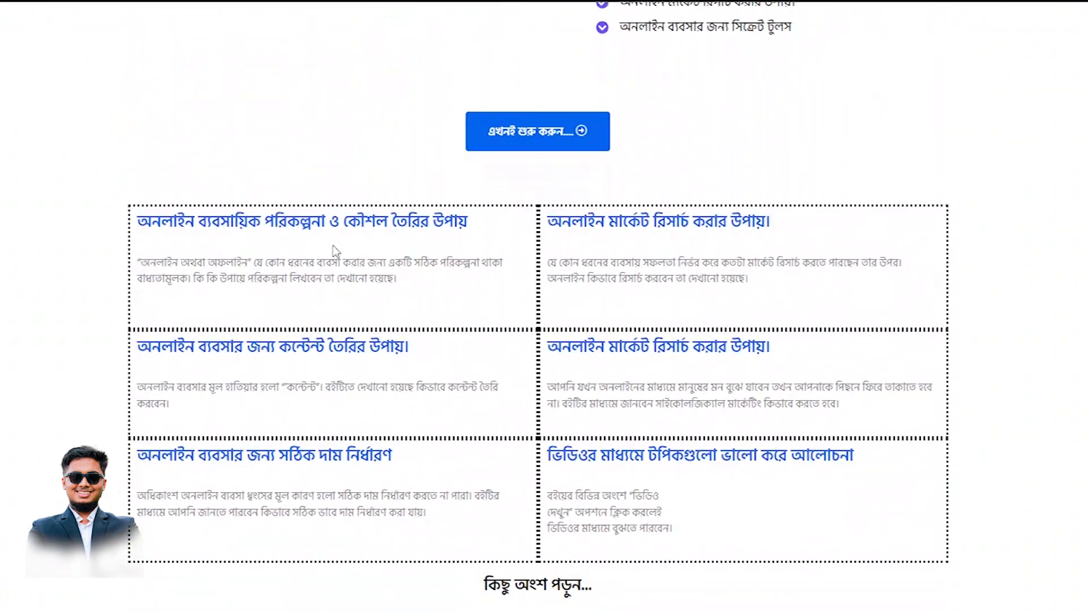
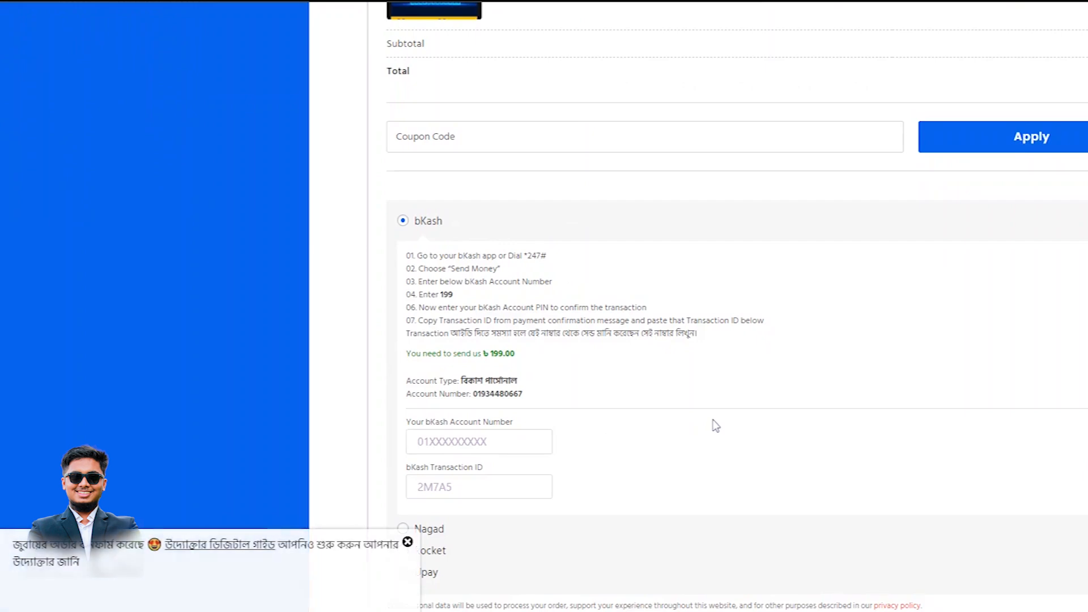
# Step: Review the e-book checkout's coupon field, bKash payment instructions, other payment methods and order button
pyautogui.scroll(-2, 714, 424)
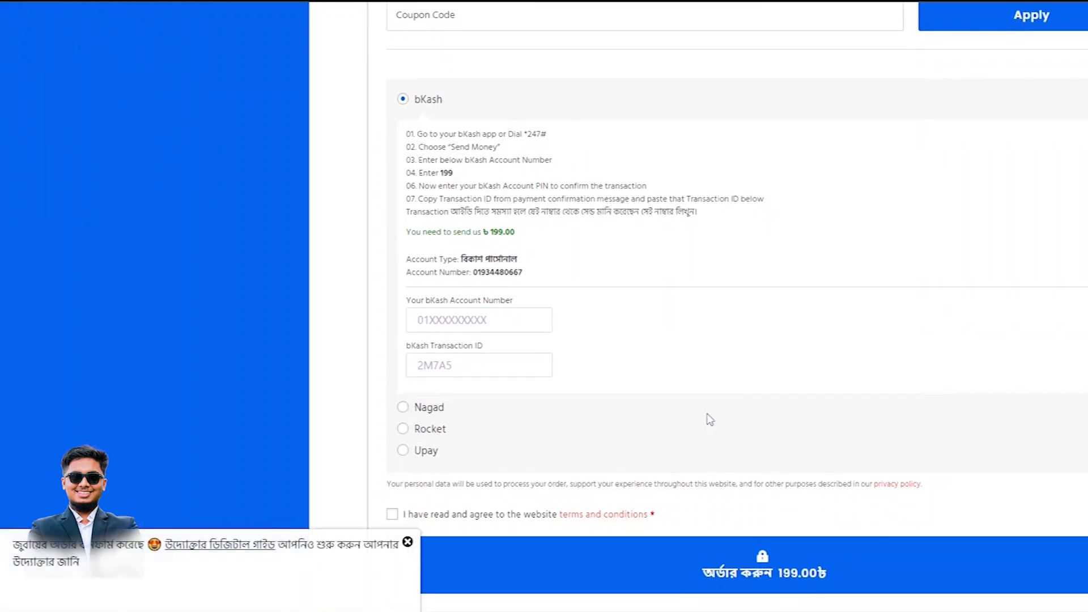
pyautogui.scroll(4, 709, 419)
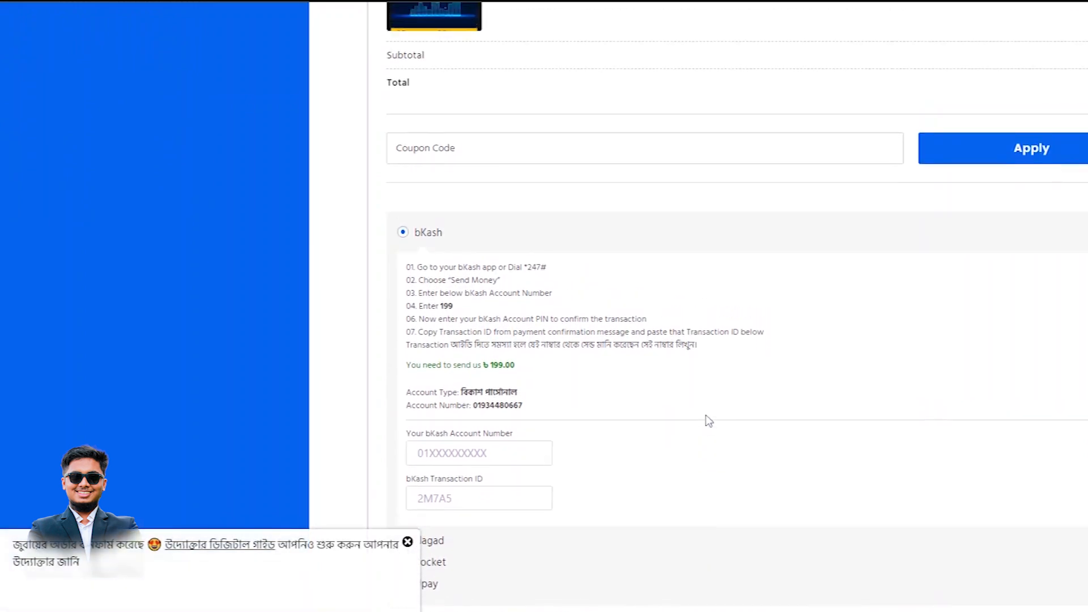
pyautogui.scroll(3, 708, 420)
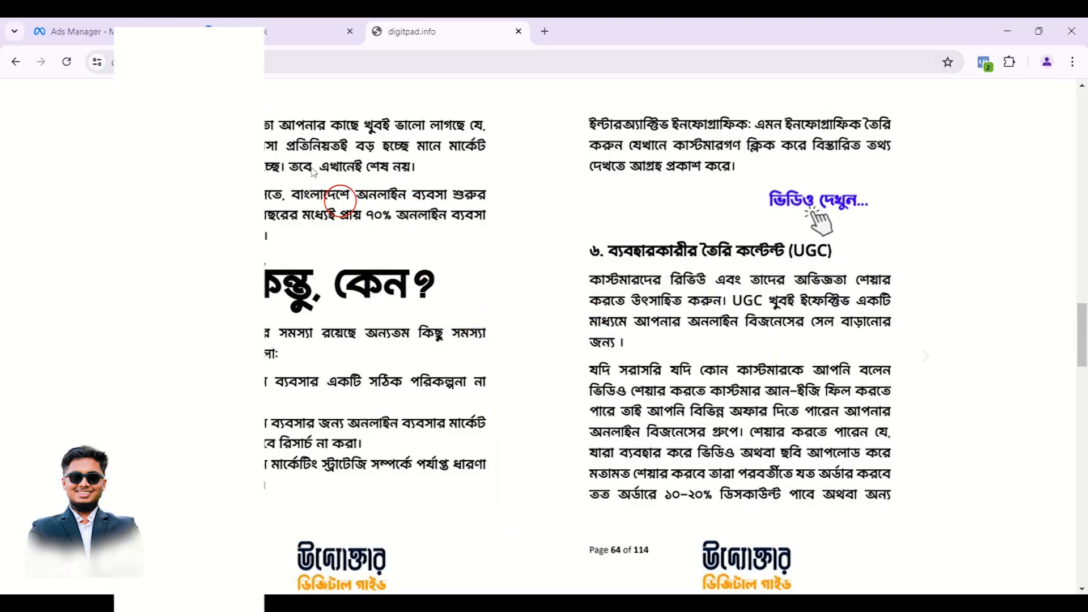
# Step: Read the Traffic, Leads and Sales objective descriptions in Ads Manager, checking the digitpad.info landing page in between
pyautogui.click(89, 27)
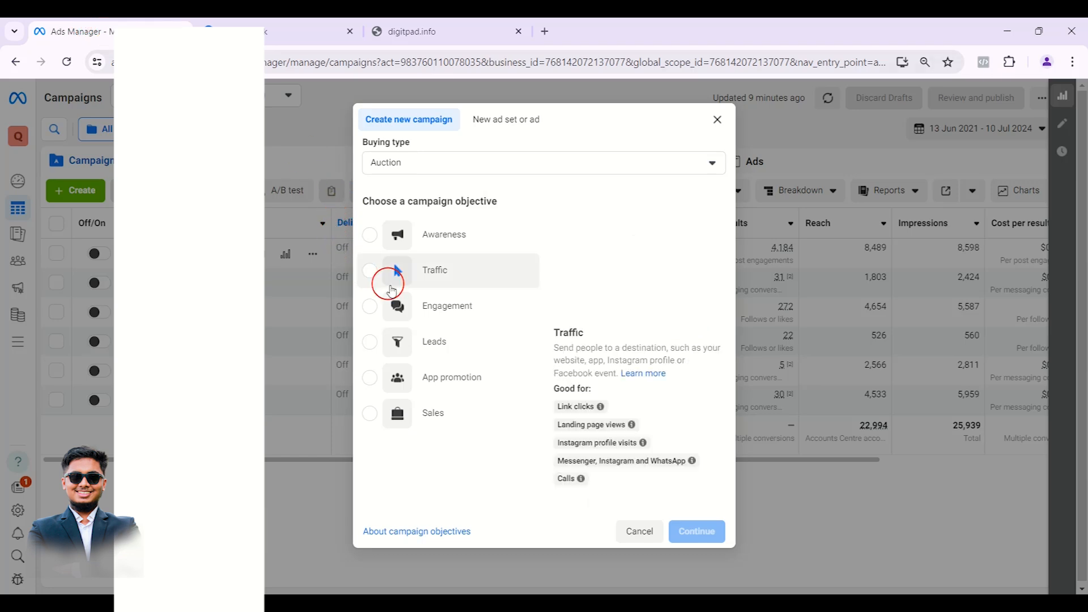
pyautogui.moveTo(448, 323)
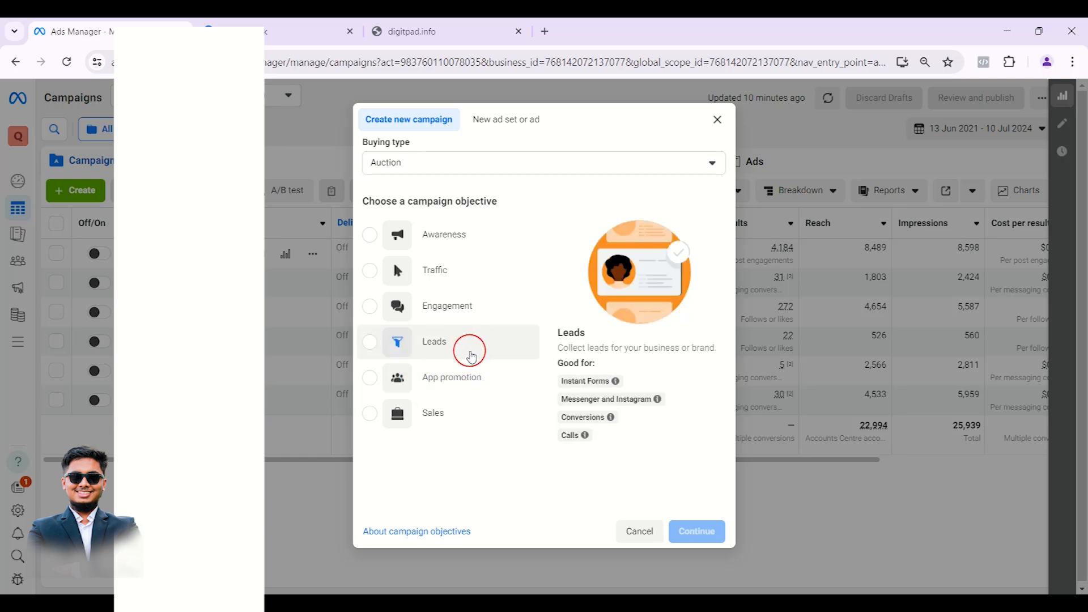
pyautogui.click(462, 25)
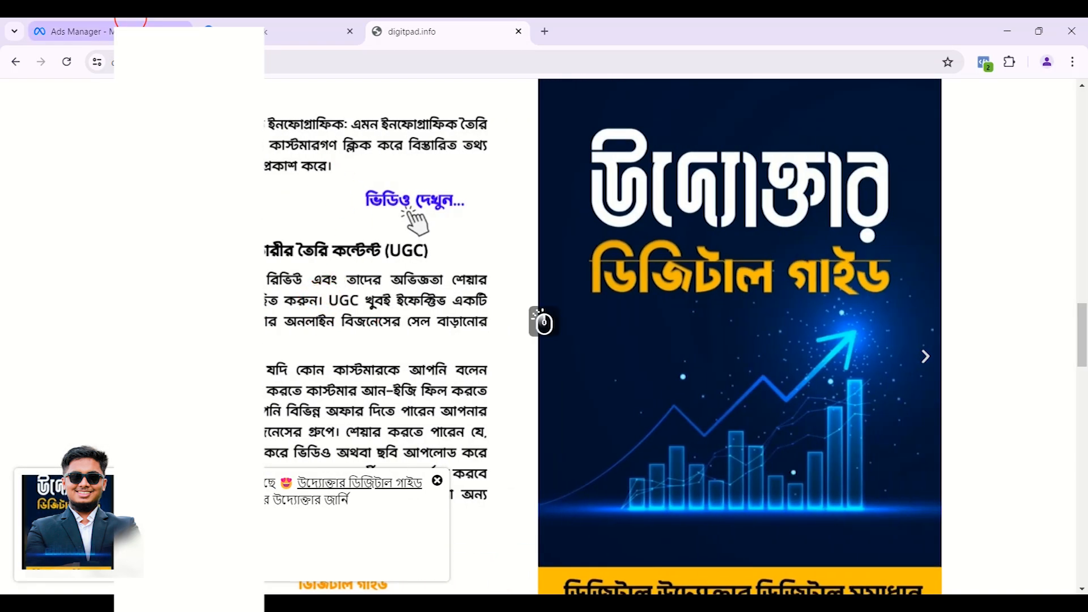
pyautogui.click(91, 23)
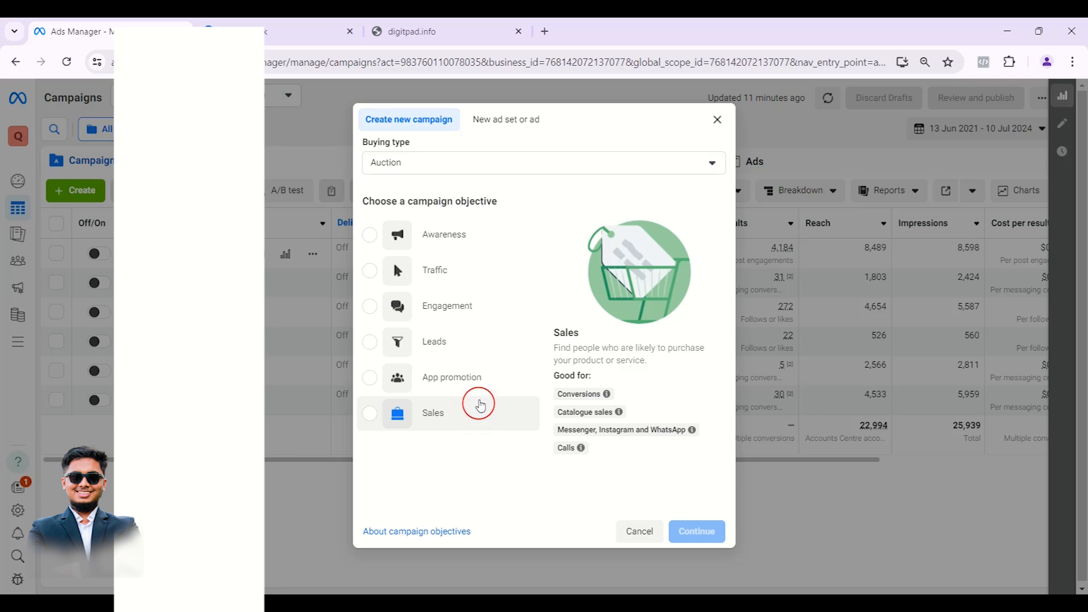
# Step: Compare the Engagement and Sales objectives, and select Engagement as the campaign objective
pyautogui.click(465, 294)
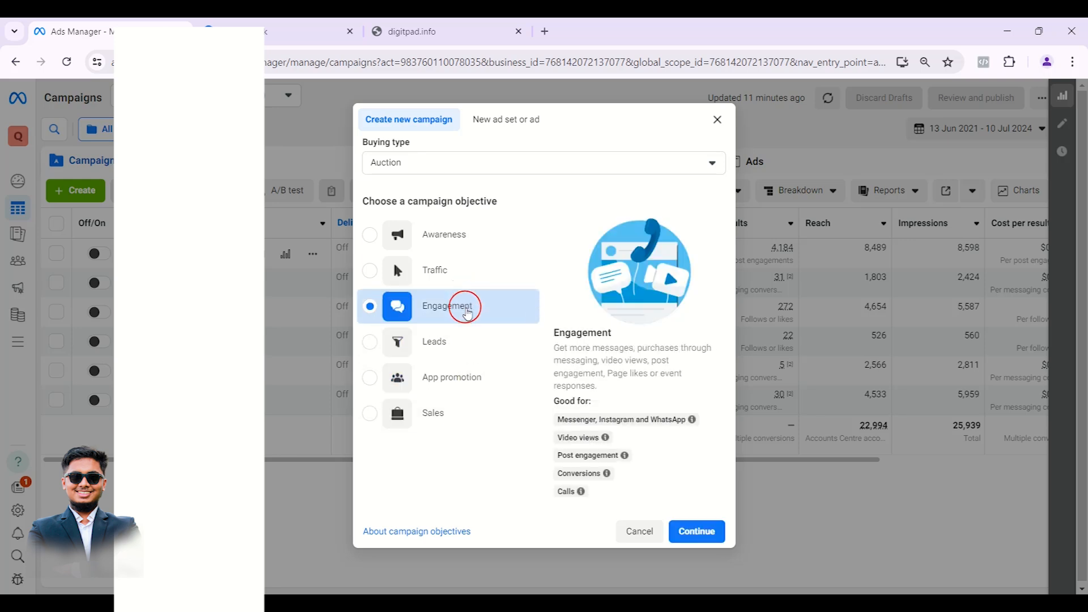
pyautogui.click(477, 431)
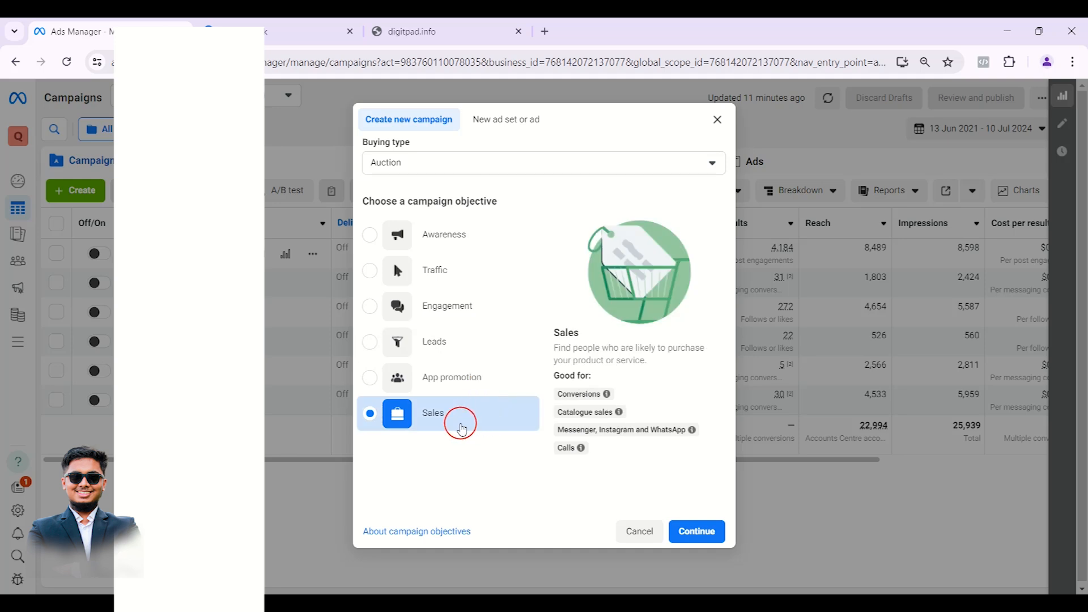
pyautogui.click(469, 310)
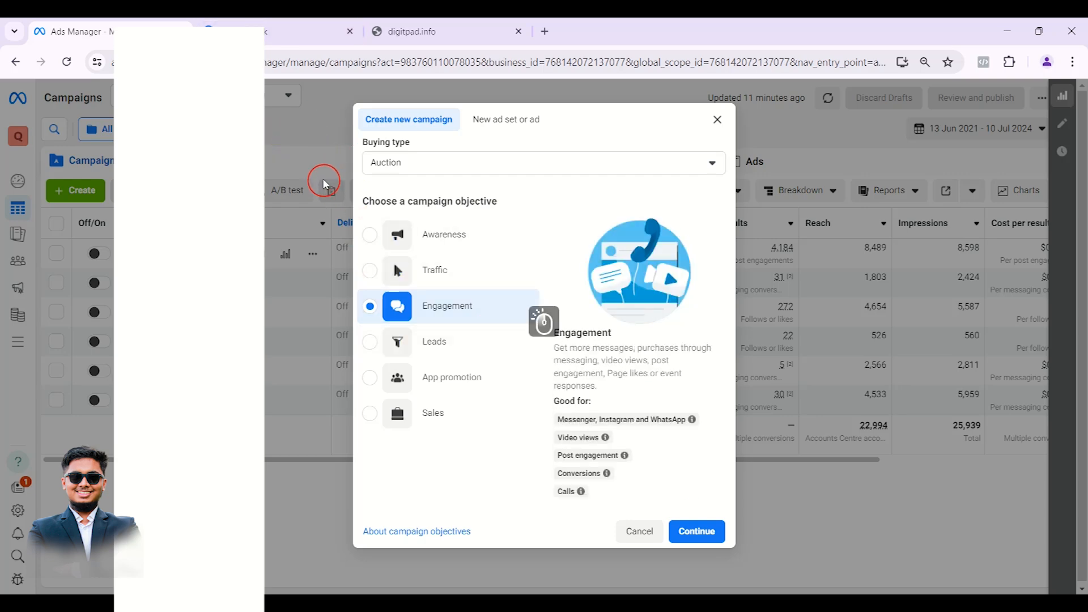
# Step: Review the captions and dress photos in the বিনতে ফ্যাশন Facebook page's posts, and return to the campaign objective dialog
pyautogui.click(284, 43)
pyautogui.scroll(4, 397, 223)
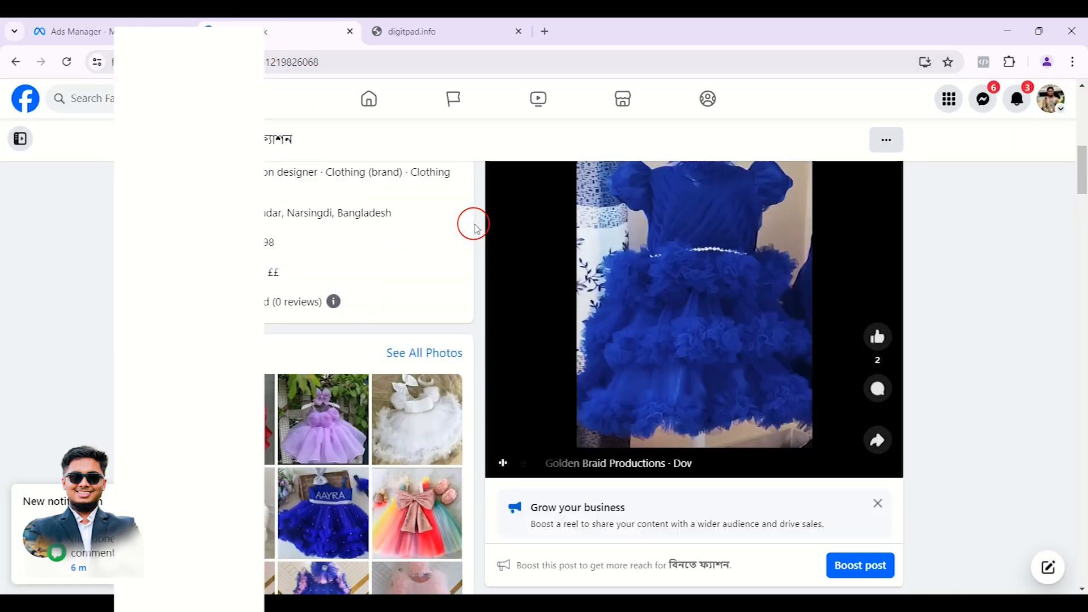
pyautogui.scroll(3, 573, 316)
pyautogui.scroll(-12, 568, 359)
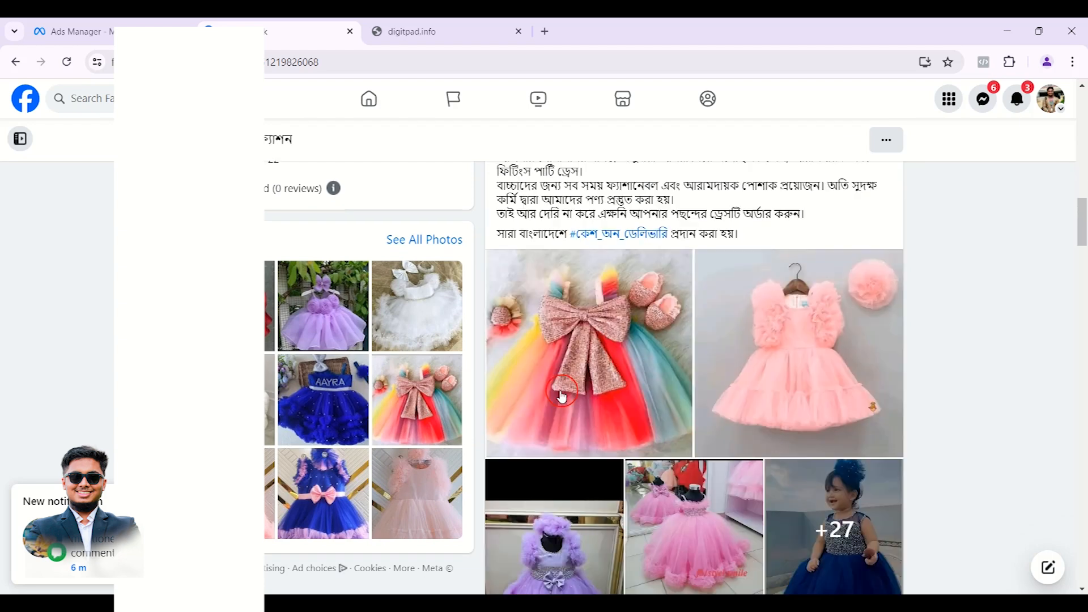
pyautogui.scroll(3, 536, 383)
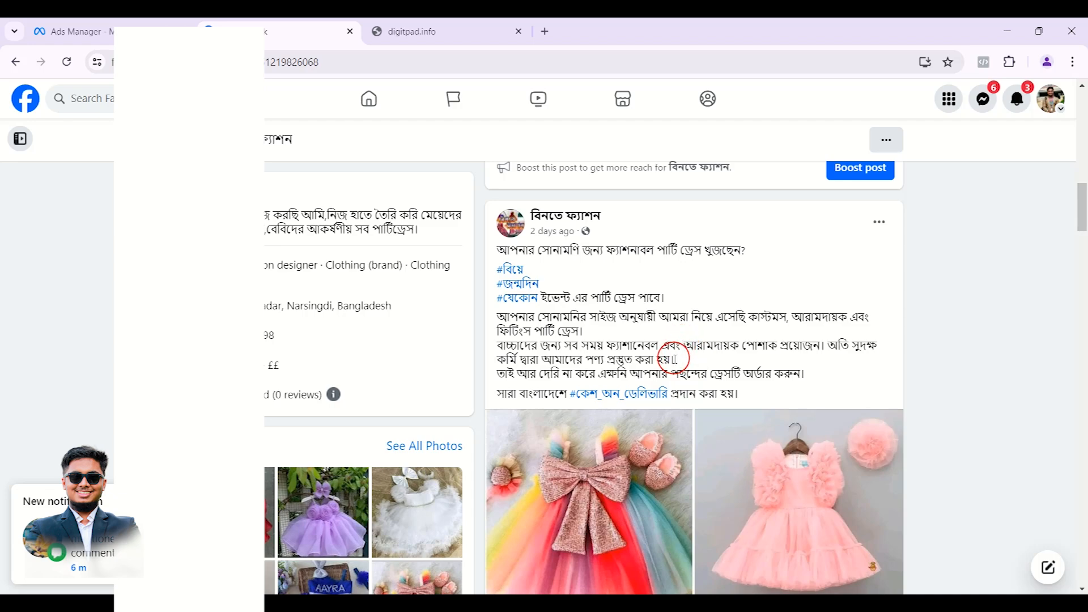
pyautogui.scroll(-6, 671, 354)
pyautogui.scroll(-10, 671, 358)
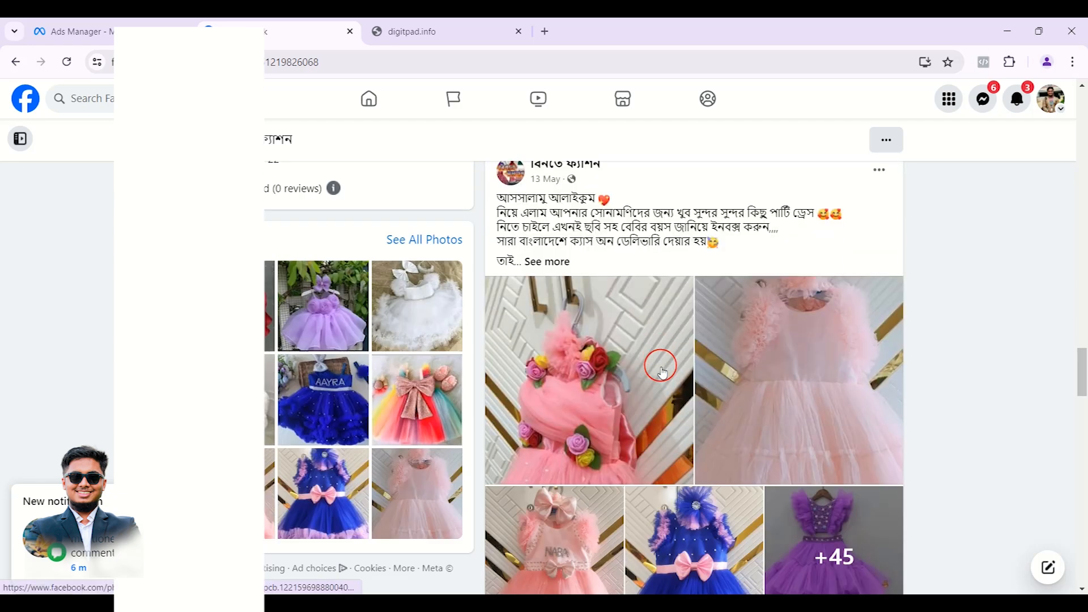
pyautogui.click(102, 22)
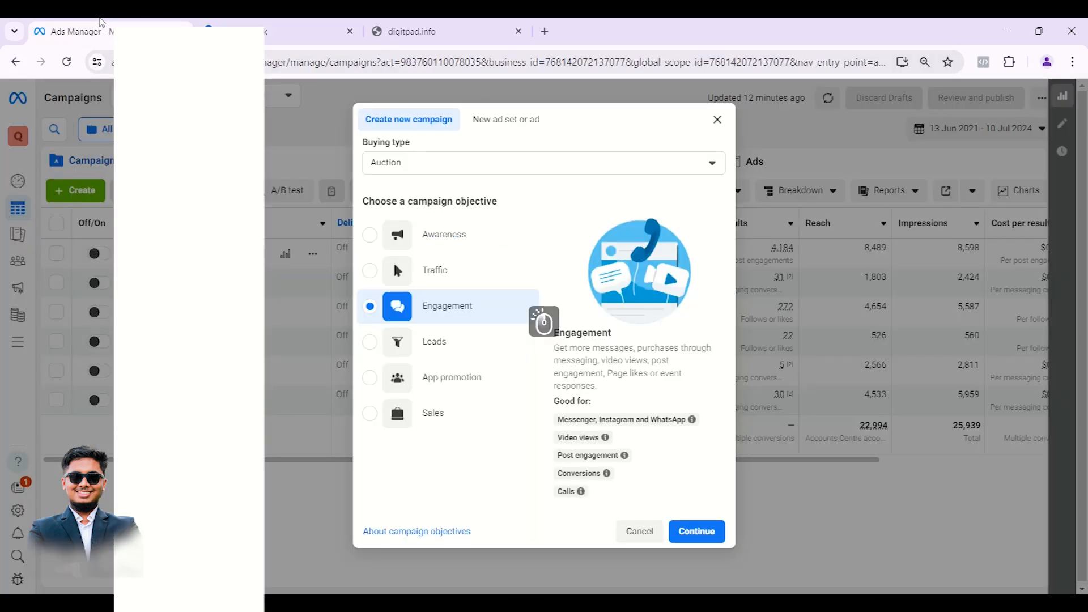
# Step: Check the Engagement objective's messaging, video views and conversions explanations, and continue with Engagement as the objective
pyautogui.doubleClick(593, 363)
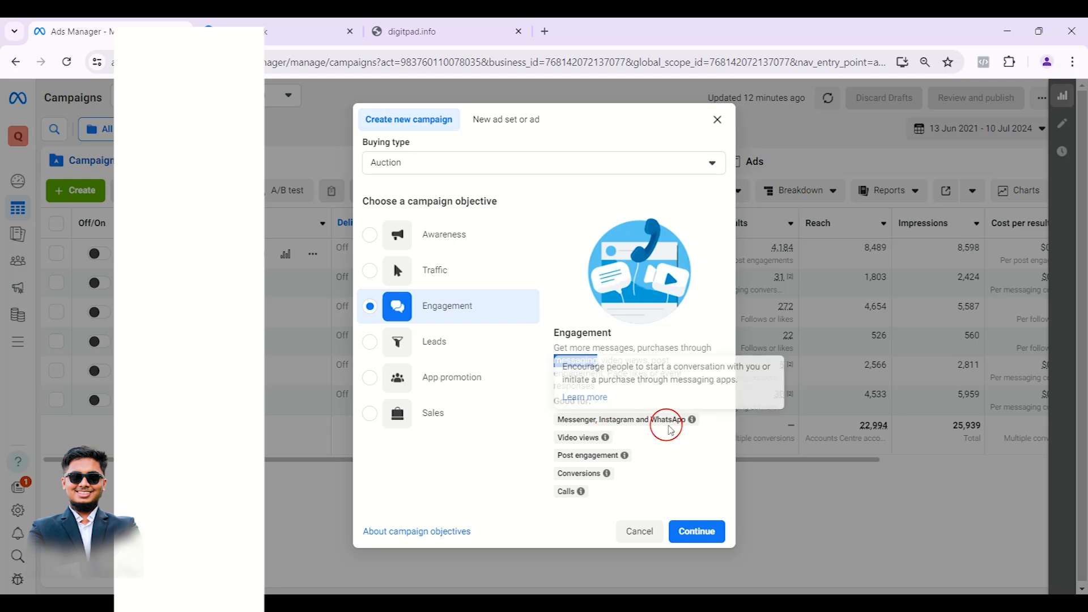
pyautogui.moveTo(601, 447)
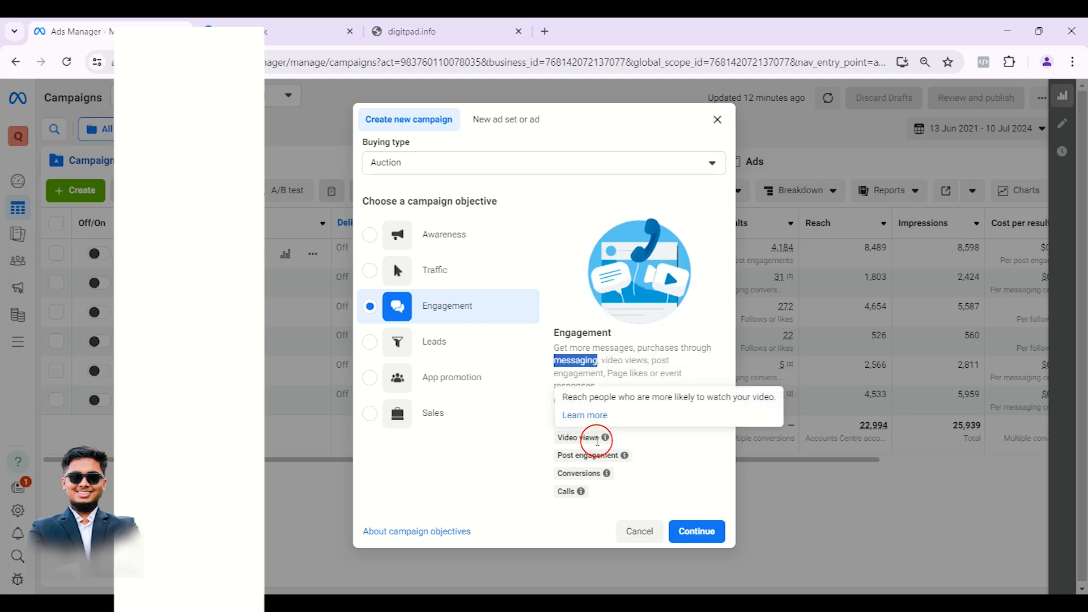
pyautogui.moveTo(608, 470)
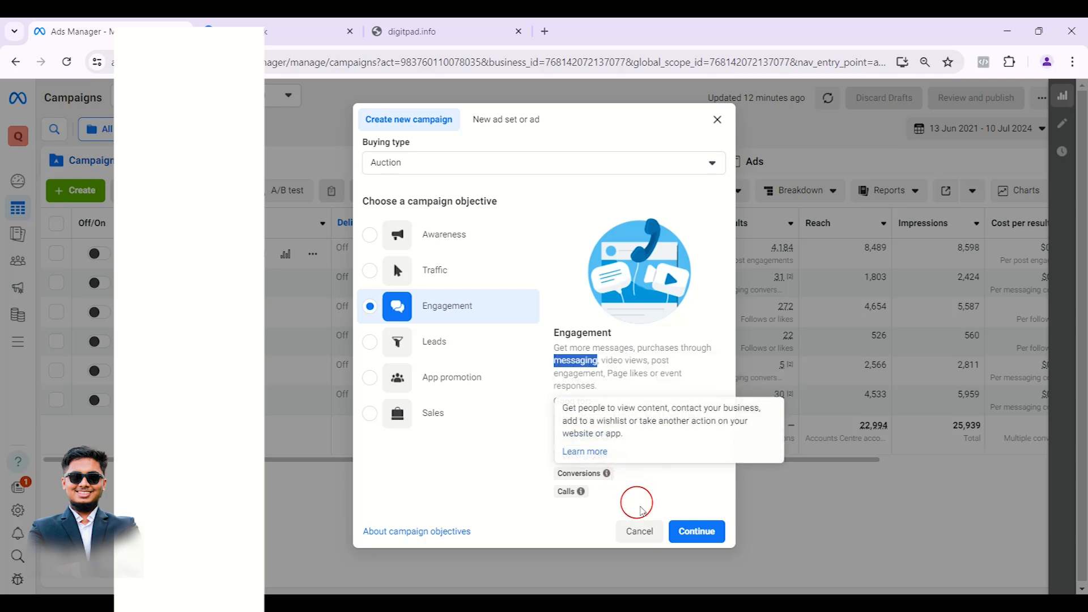
pyautogui.click(683, 532)
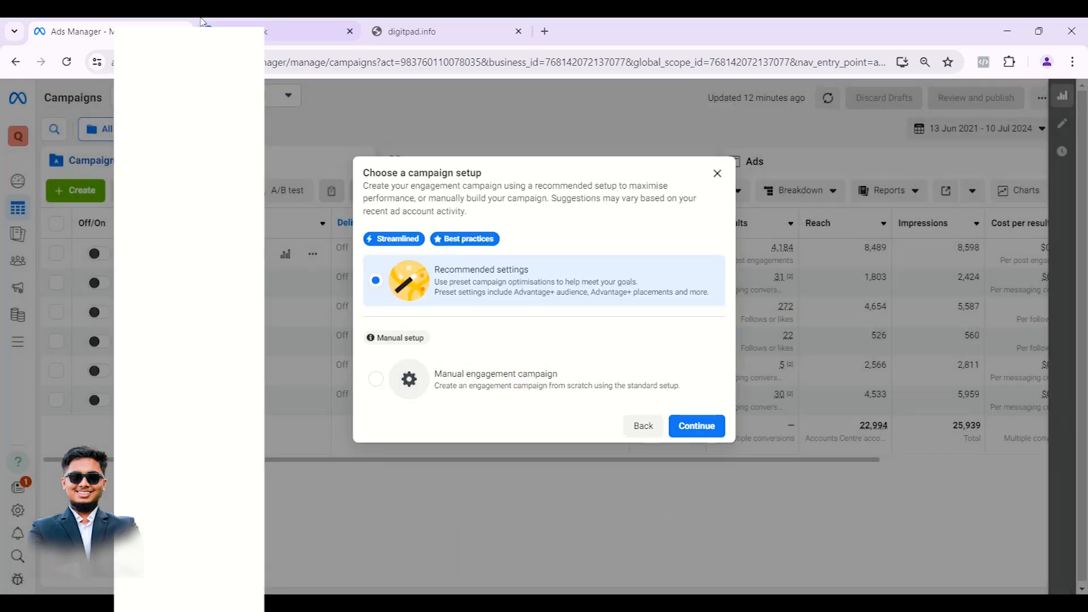
# Step: Examine the 13 May post's Send message option and the newer dress posts on the Facebook page, and return to Ads Manager
pyautogui.click(306, 32)
pyautogui.scroll(-6, 800, 314)
pyautogui.scroll(1, 816, 272)
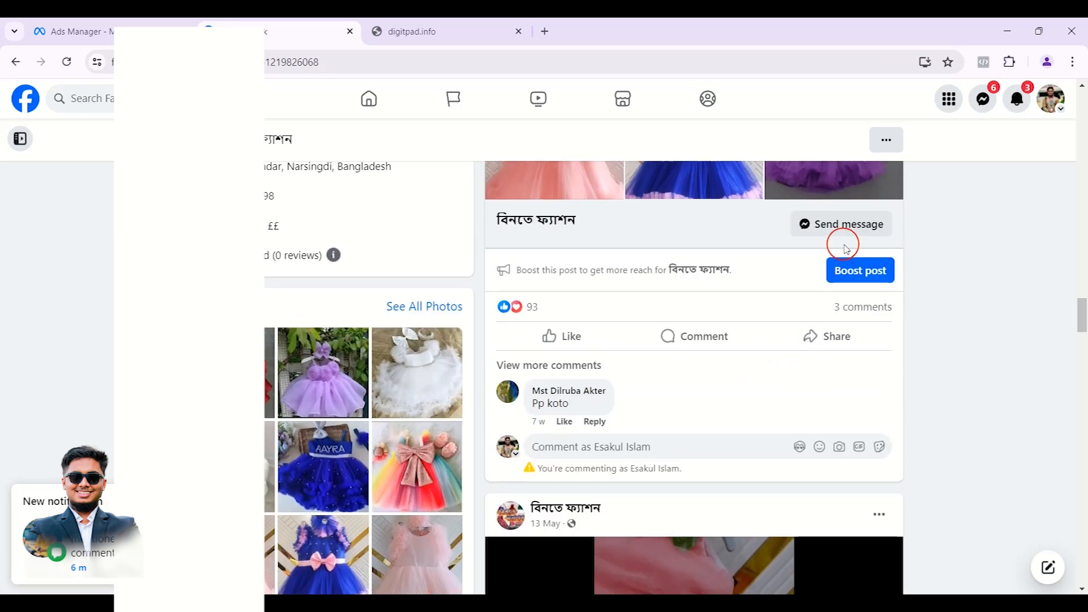
pyautogui.scroll(3, 774, 273)
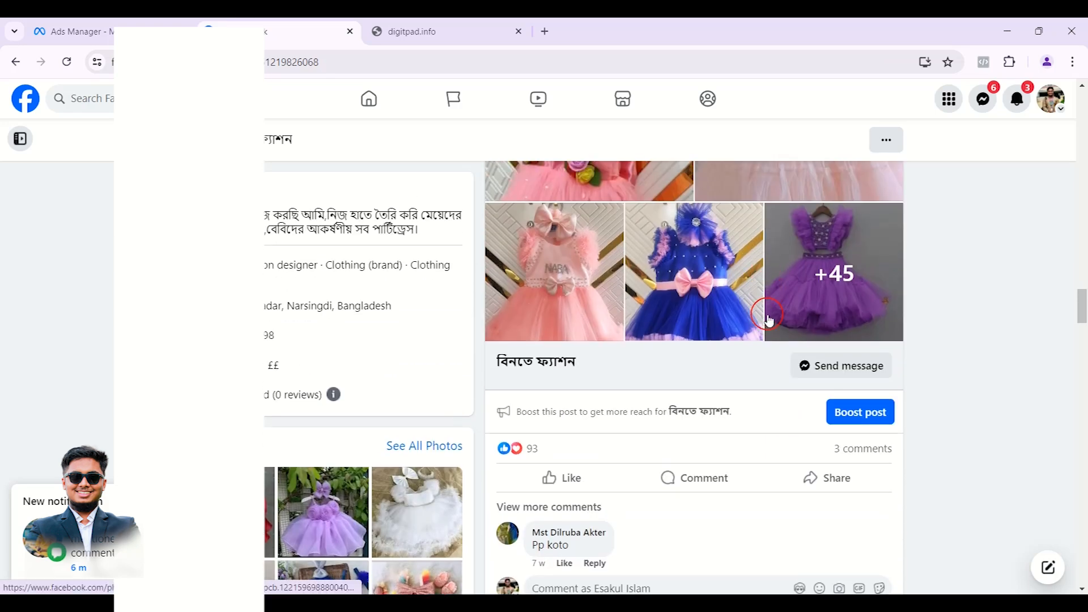
pyautogui.scroll(2, 743, 323)
pyautogui.scroll(10, 799, 374)
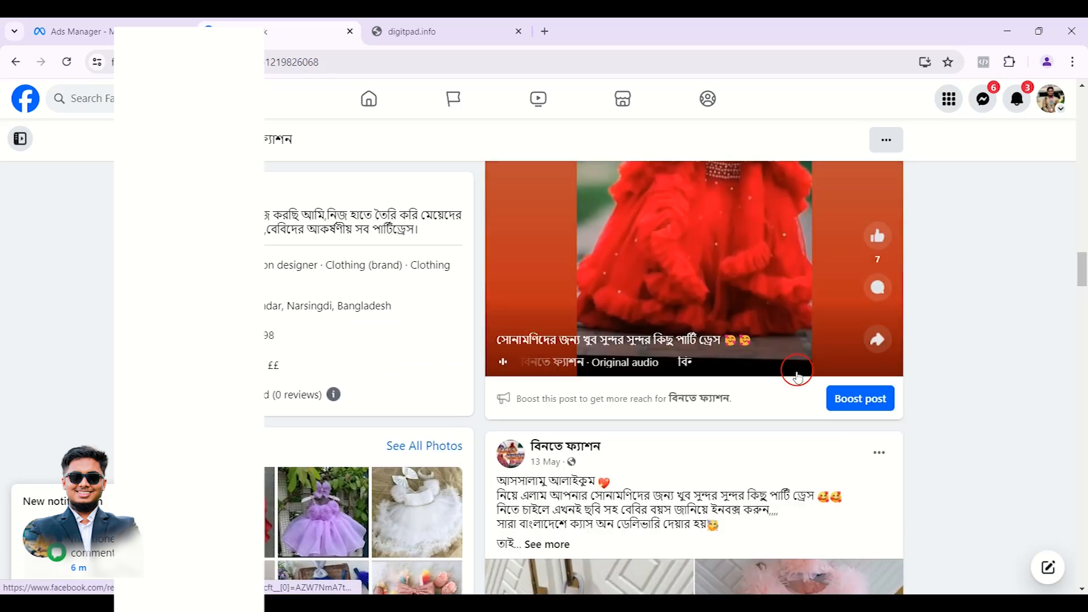
pyautogui.scroll(5, 831, 431)
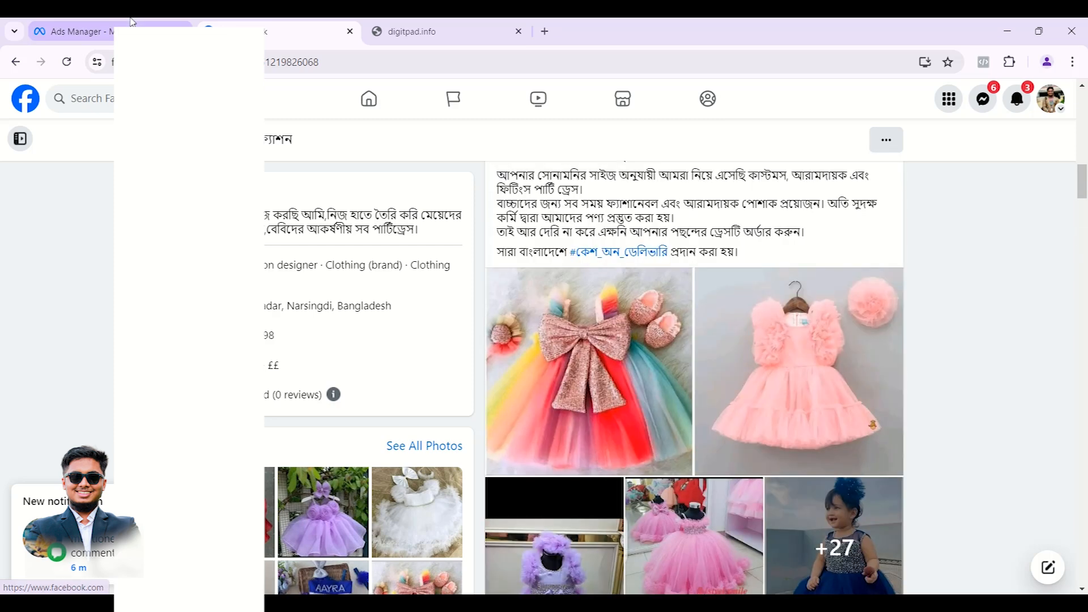
pyautogui.click(107, 33)
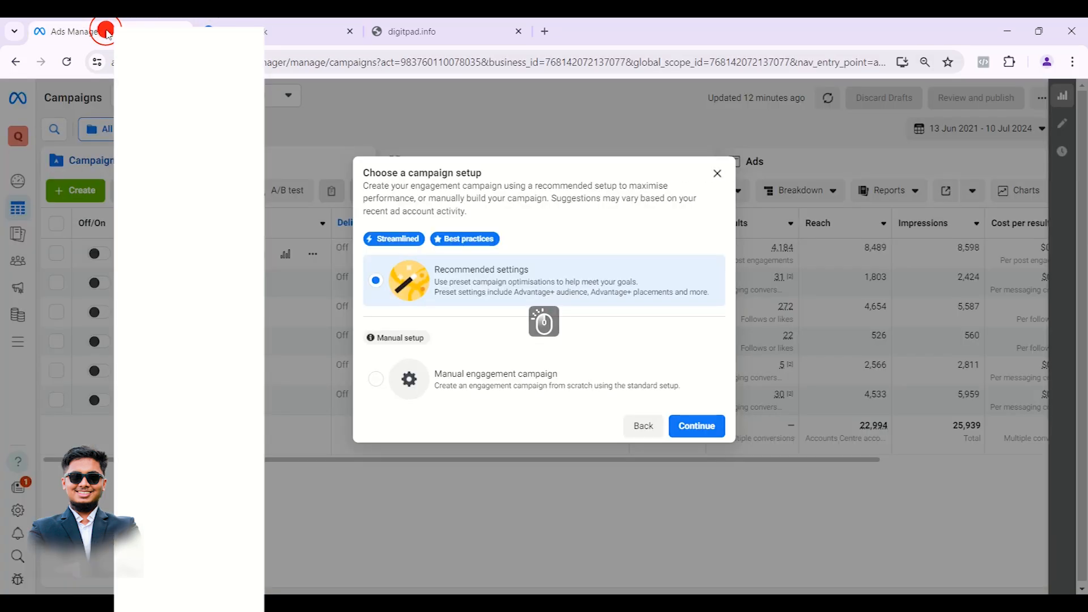
# Step: Choose the Manual engagement campaign setup, recheck the latest dress post on the Facebook page, and continue to the campaign editor
pyautogui.click(453, 369)
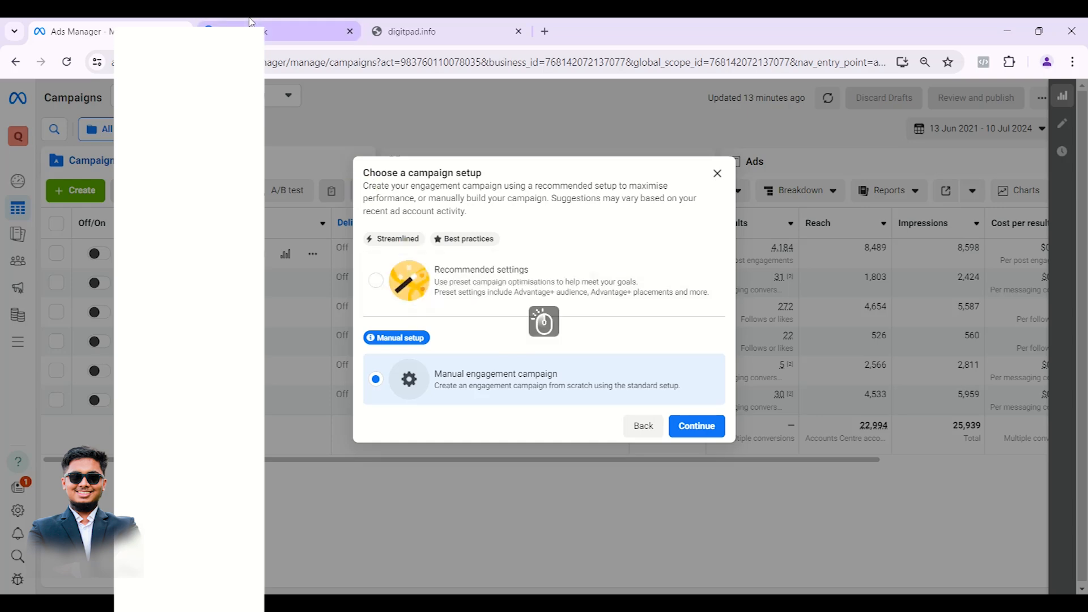
pyautogui.click(270, 44)
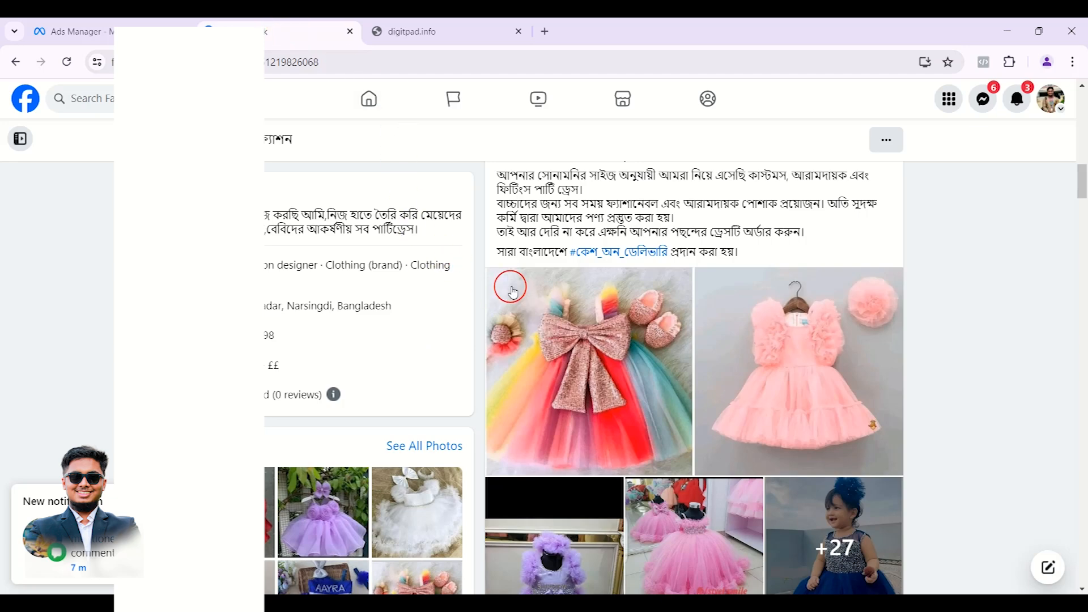
pyautogui.scroll(-4, 562, 334)
pyautogui.scroll(3, 575, 349)
pyautogui.scroll(2, 579, 351)
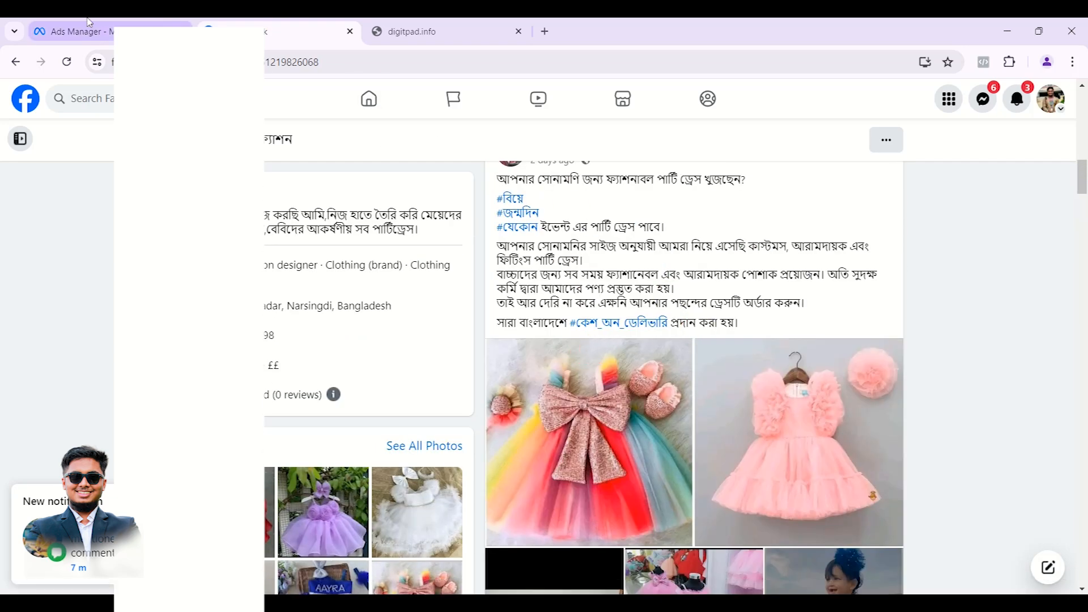
pyautogui.click(55, 28)
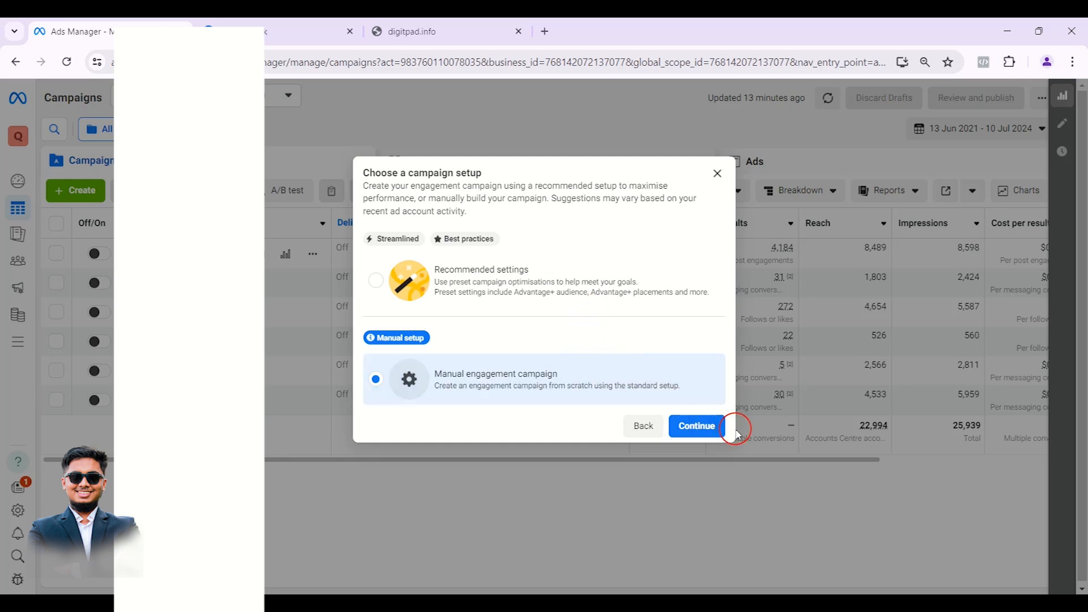
pyautogui.click(712, 428)
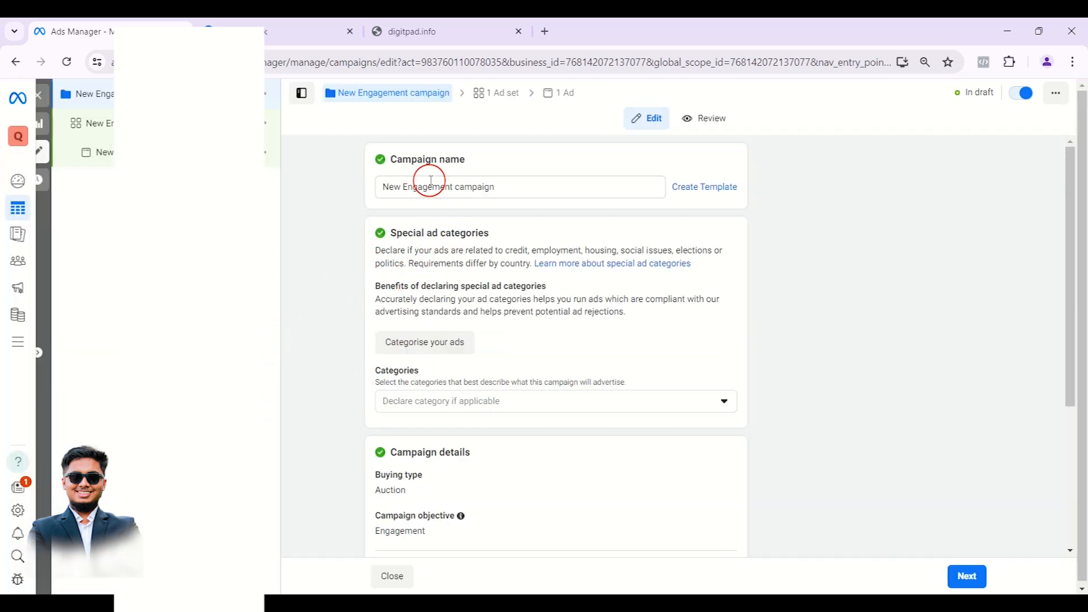
# Step: Rename the campaign as 13-7-24 Engagement campaign
pyautogui.click(430, 181)
pyautogui.doubleClick(400, 187)
pyautogui.write('13-7-24')
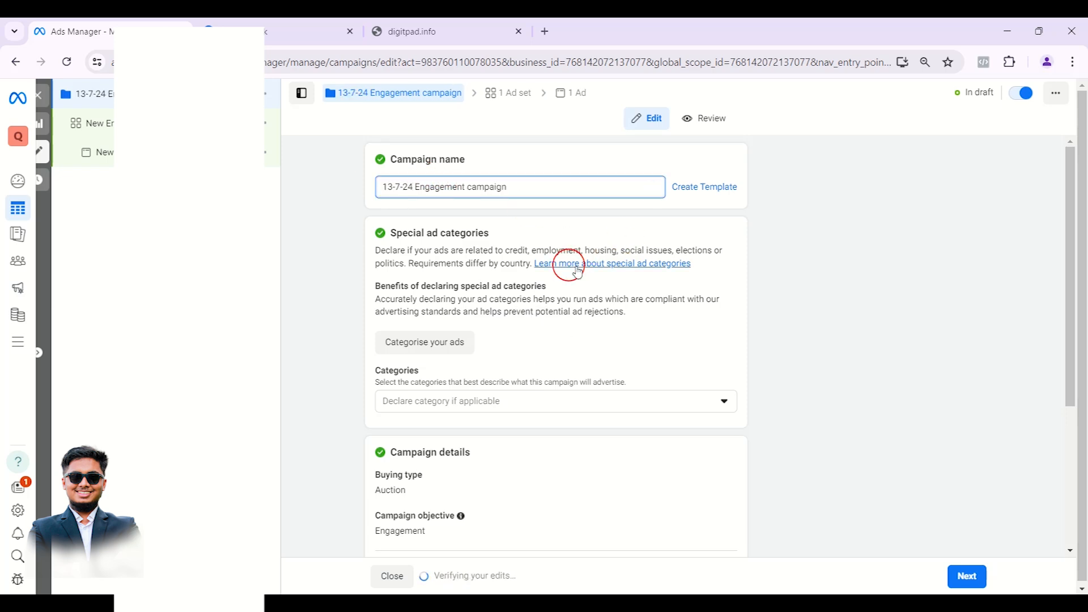
# Step: Turn on Advantage campaign budget to view its daily budget and scheduling options, and turn it off again
pyautogui.scroll(-2, 799, 280)
pyautogui.scroll(-2, 799, 280)
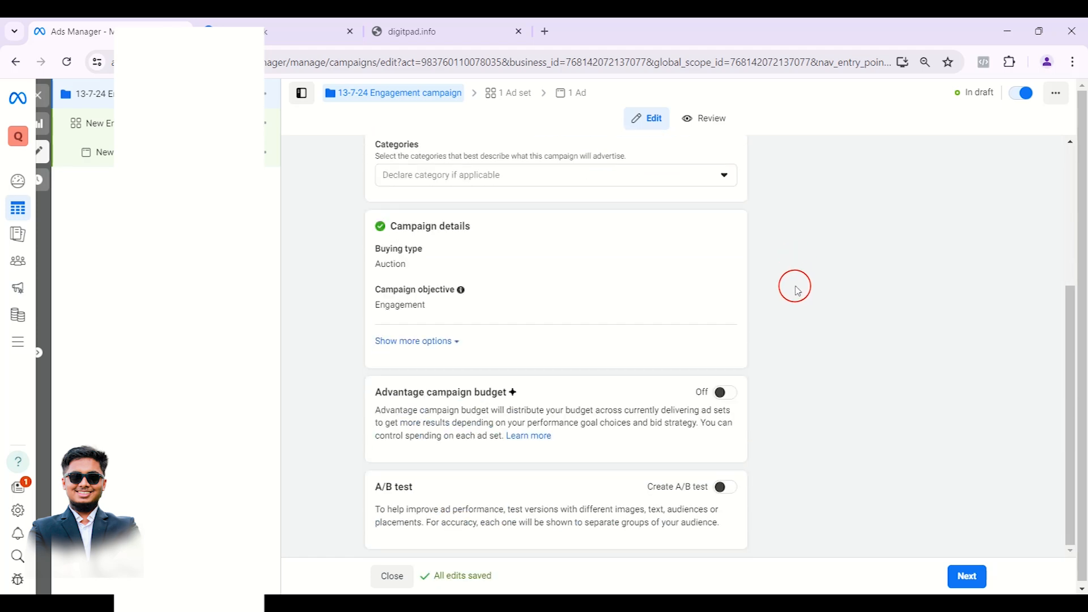
pyautogui.scroll(4, 793, 286)
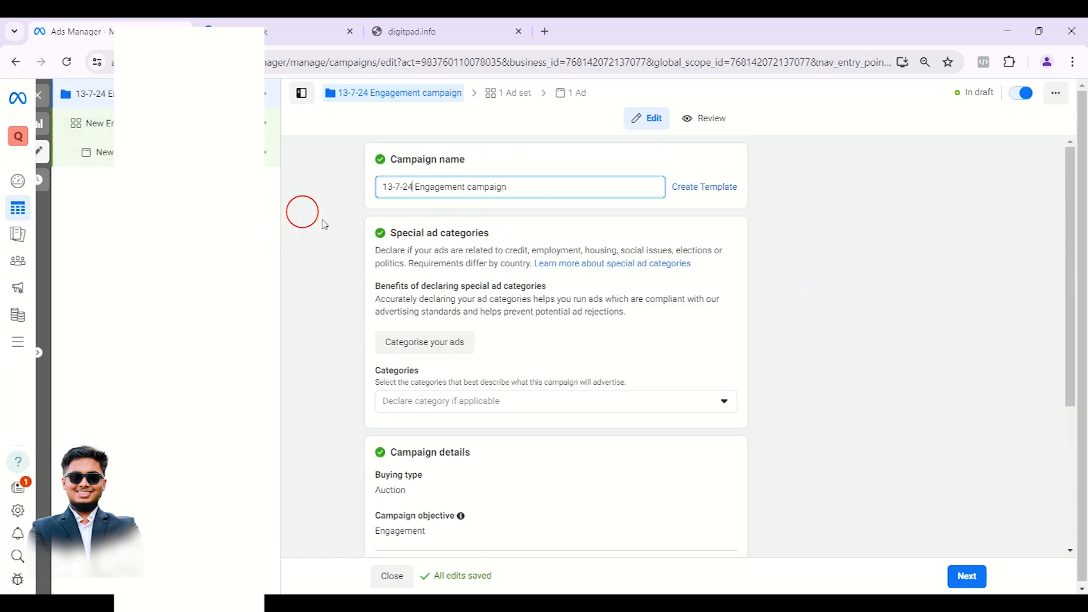
pyautogui.scroll(-4, 301, 233)
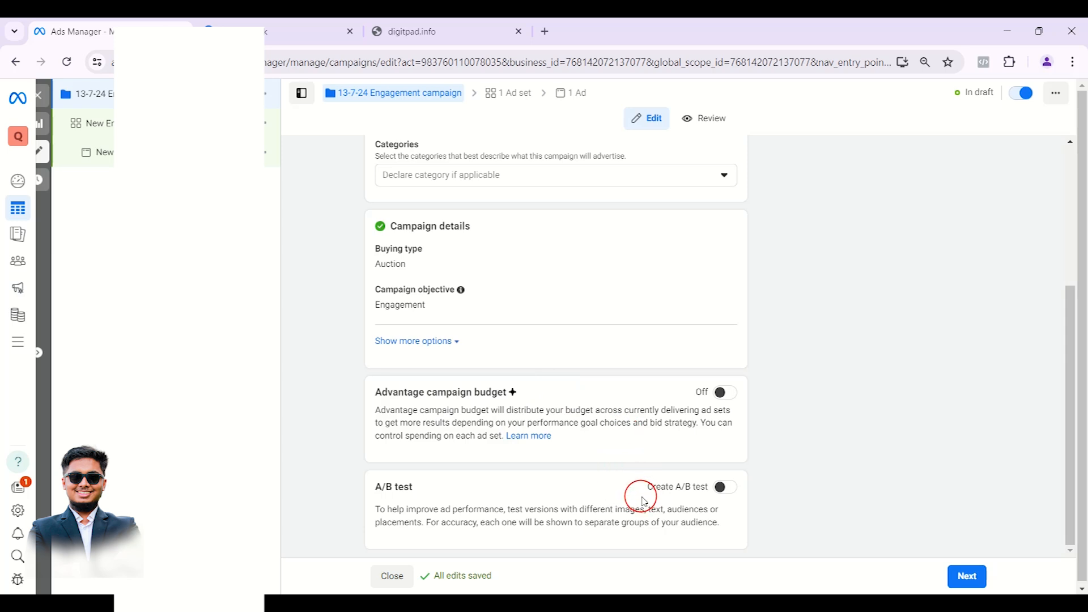
pyautogui.click(722, 394)
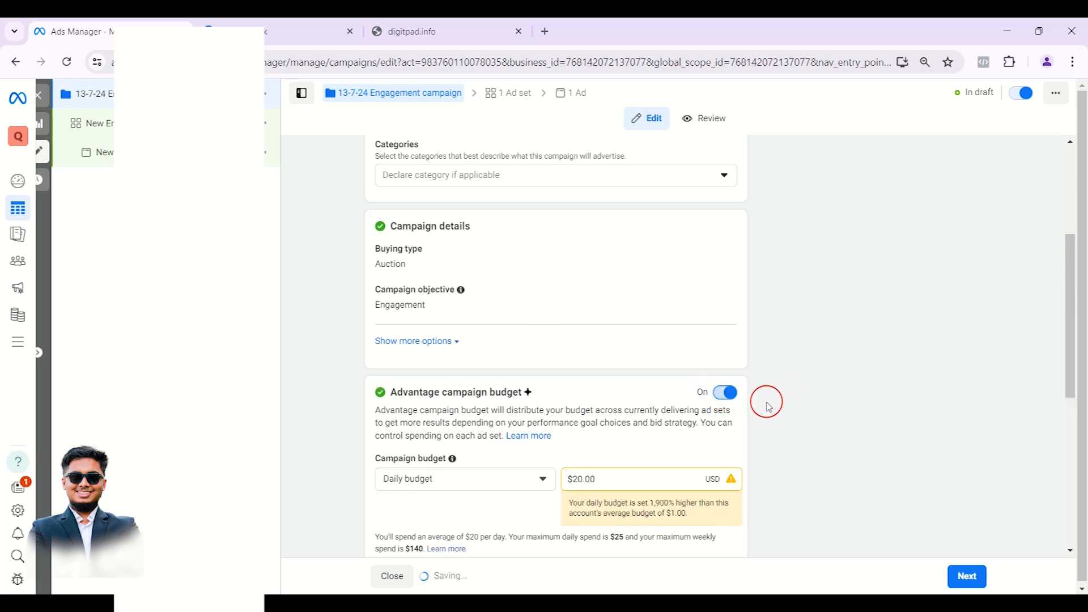
pyautogui.scroll(-4, 640, 420)
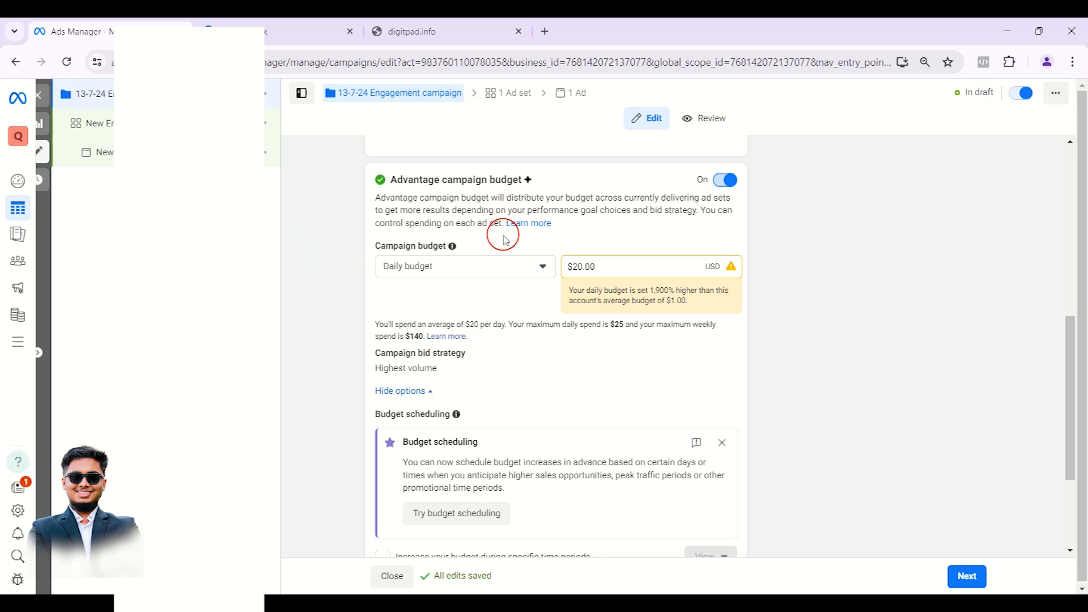
pyautogui.click(718, 183)
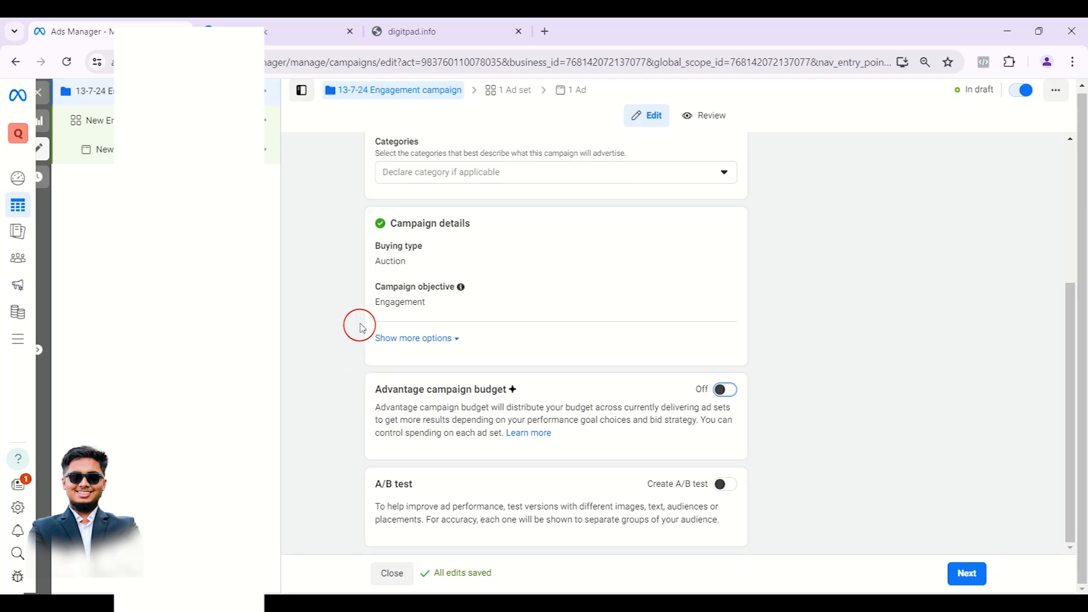
# Step: Open the campaign's ad set and choose Messaging apps as its conversion location
pyautogui.scroll(4, 356, 321)
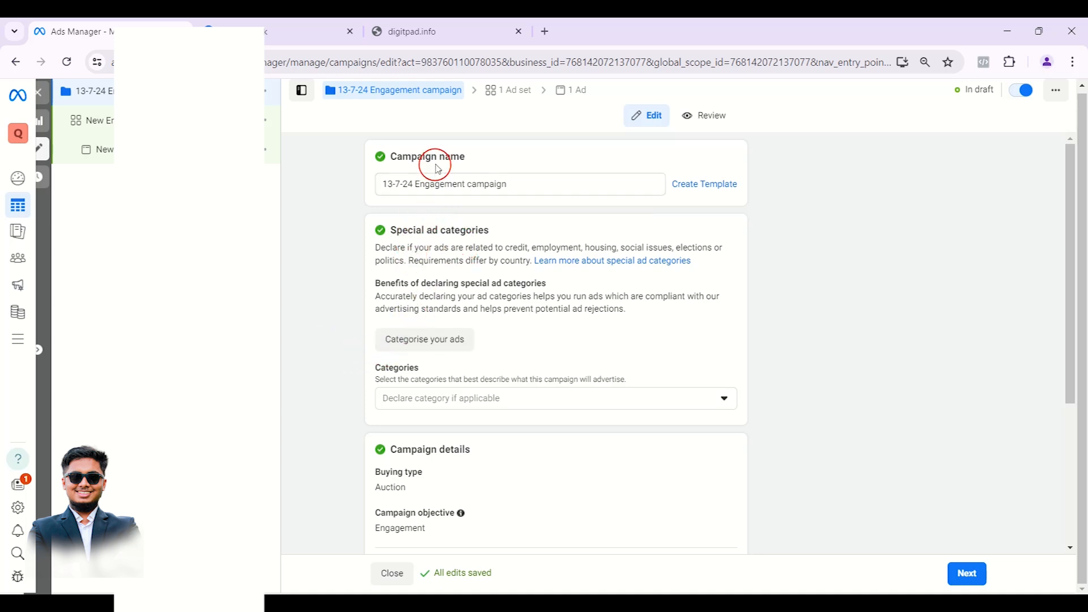
pyautogui.scroll(-3, 473, 366)
pyautogui.scroll(-1, 482, 391)
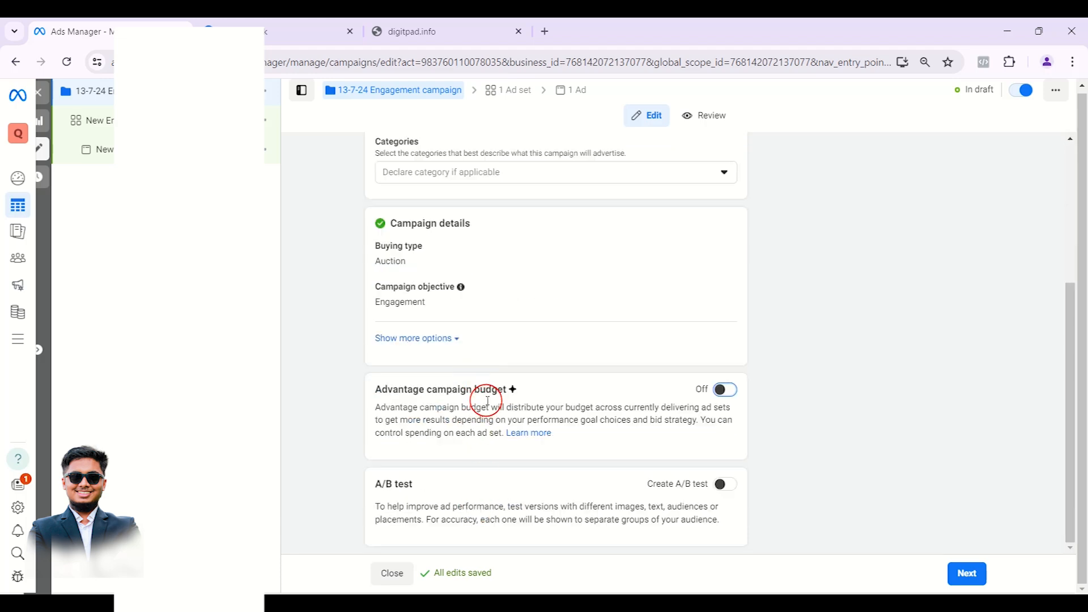
pyautogui.scroll(4, 468, 431)
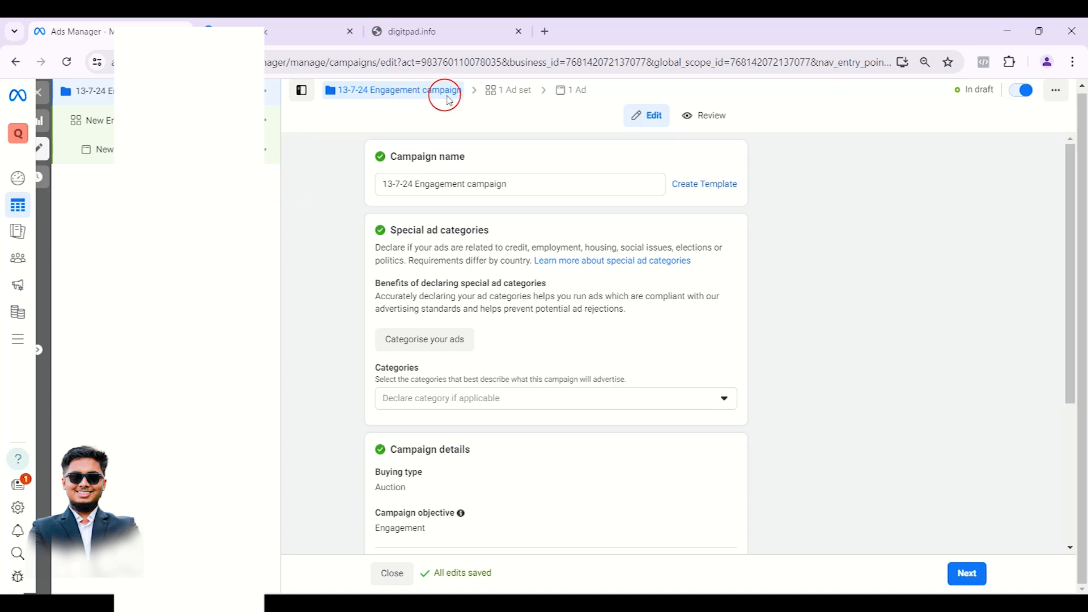
pyautogui.click(498, 96)
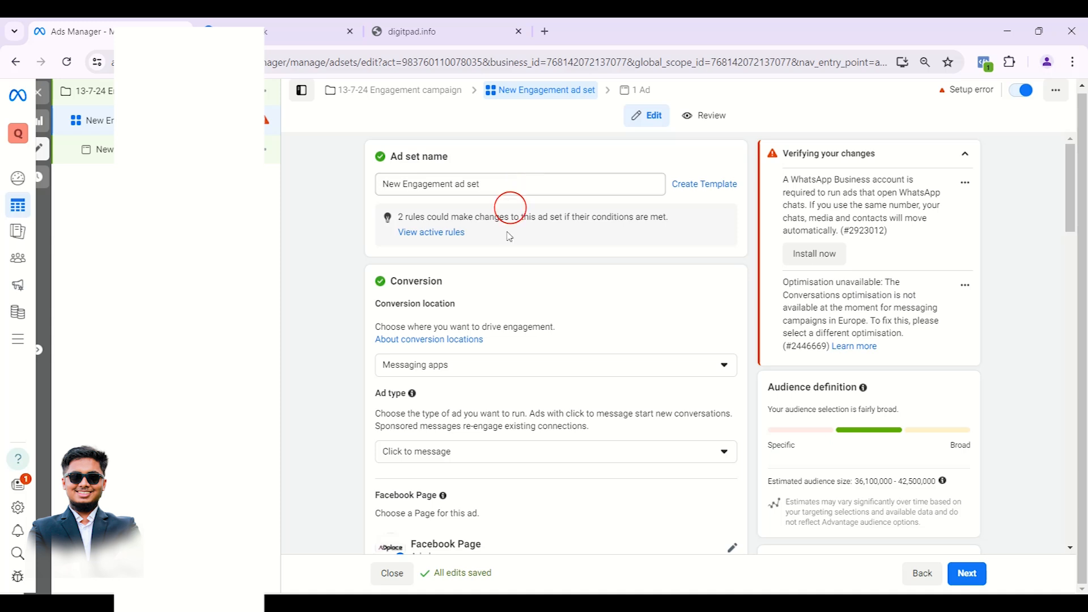
pyautogui.click(456, 362)
pyautogui.scroll(-1, 440, 445)
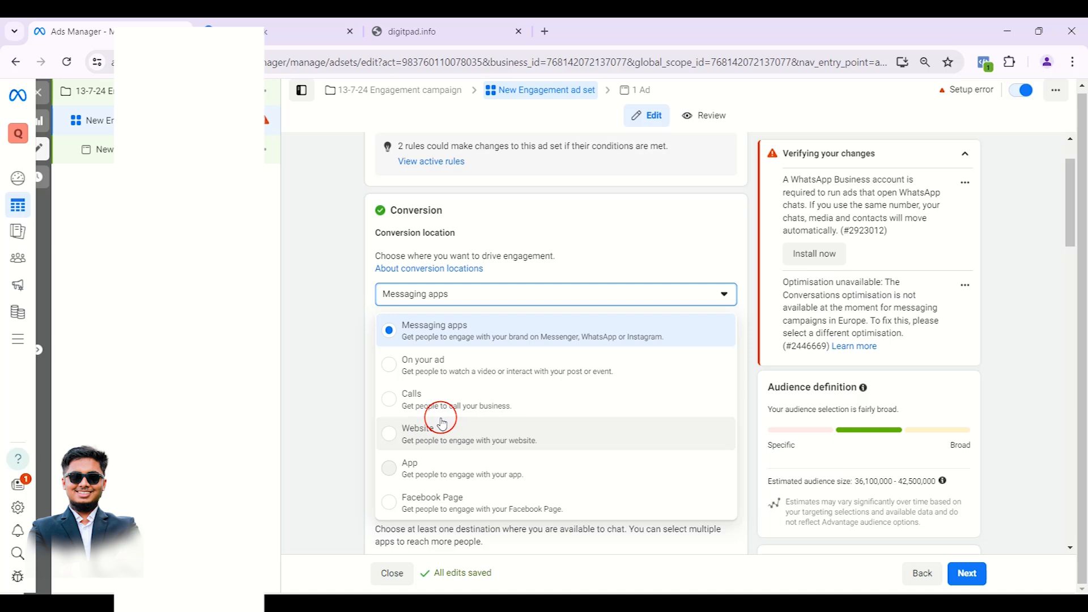
pyautogui.click(470, 344)
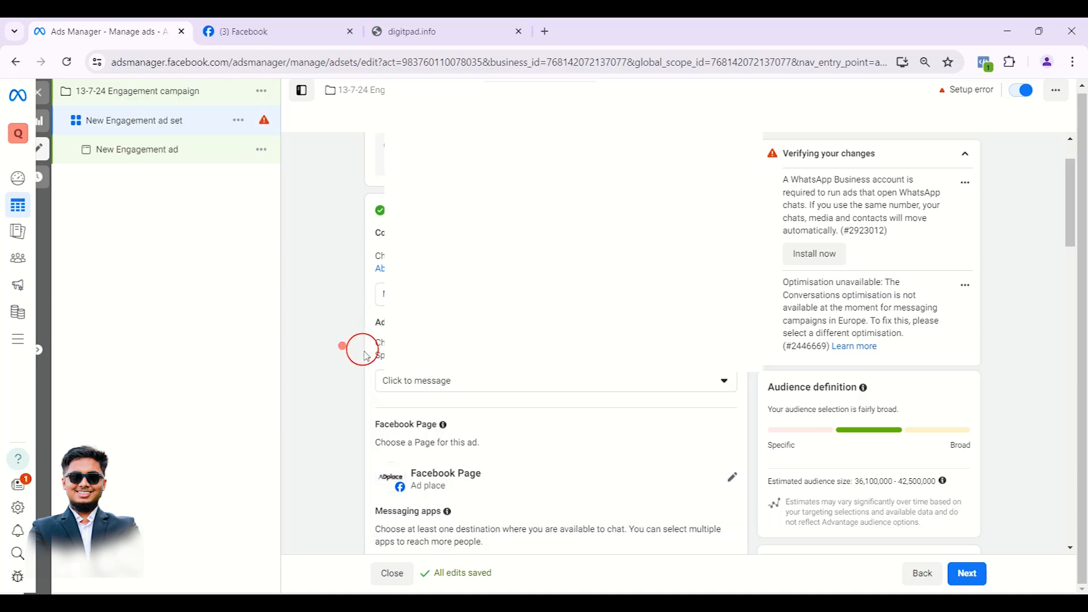
# Step: Choose বিনতে ফ্যাশন as the ad set's Facebook Page, and check its messaging app destinations
pyautogui.scroll(-1, 361, 375)
pyautogui.scroll(-2, 361, 375)
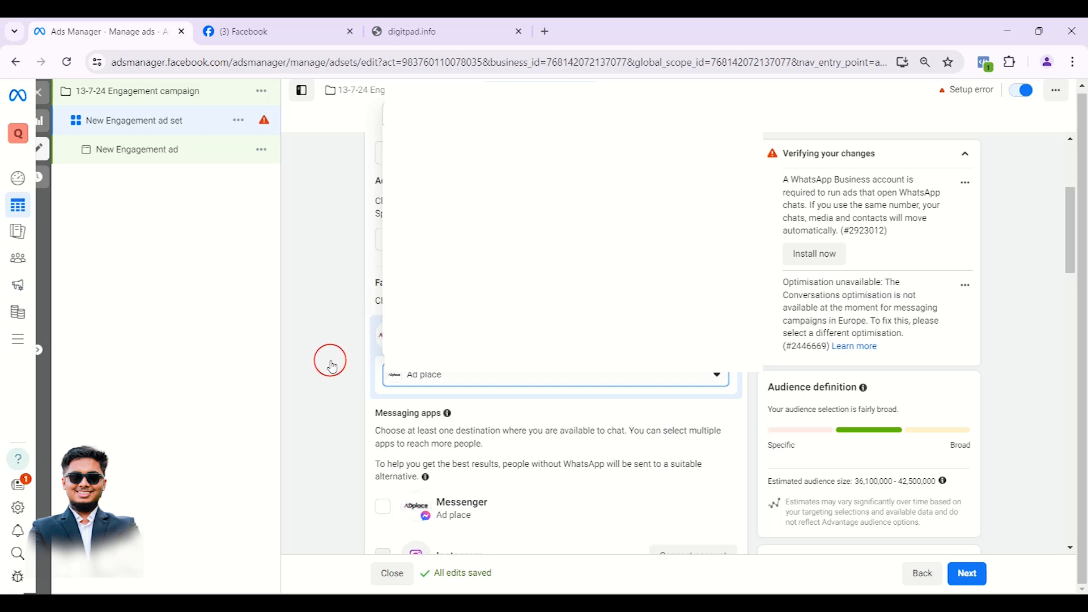
pyautogui.click(336, 314)
pyautogui.scroll(-2, 336, 338)
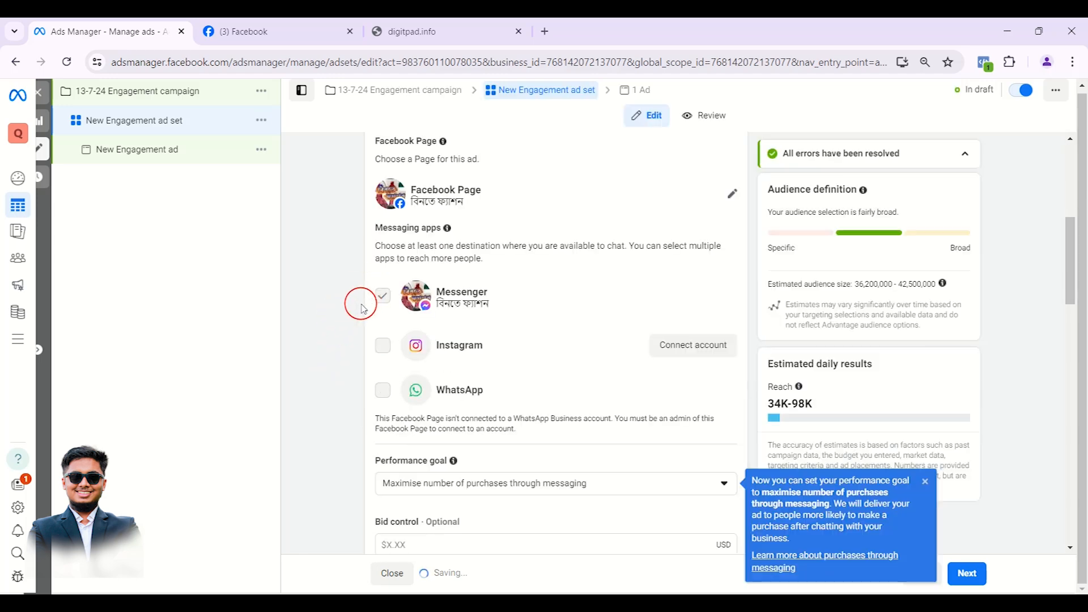
pyautogui.scroll(4, 361, 305)
pyautogui.scroll(-3, 340, 316)
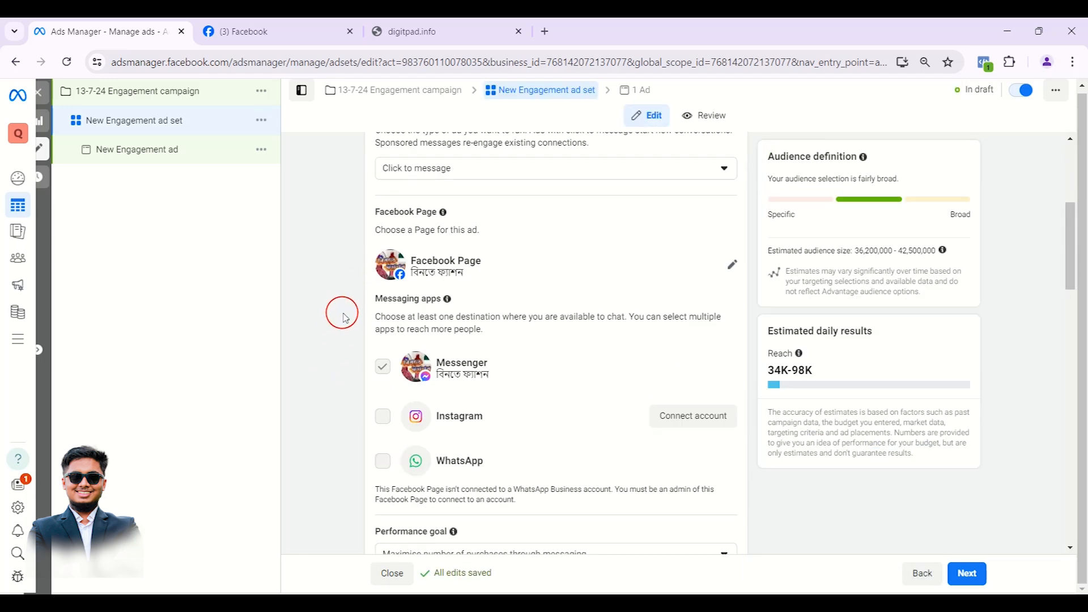
# Step: Check the ad set's conversion settings and switch its budget type from daily to Lifetime budget
pyautogui.scroll(-5, 344, 315)
pyautogui.scroll(9, 347, 317)
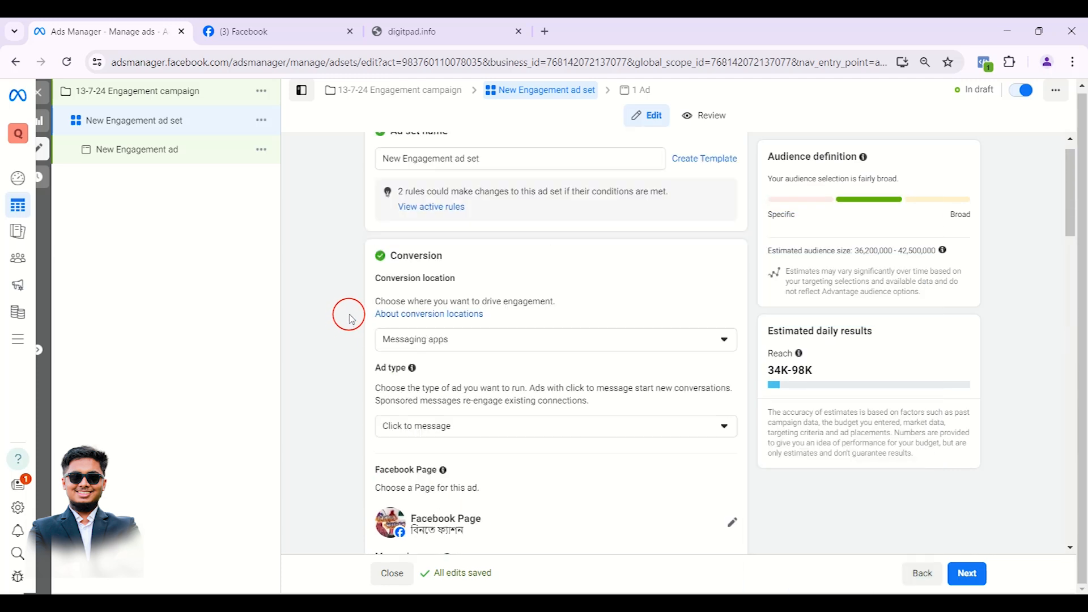
pyautogui.scroll(-2, 354, 323)
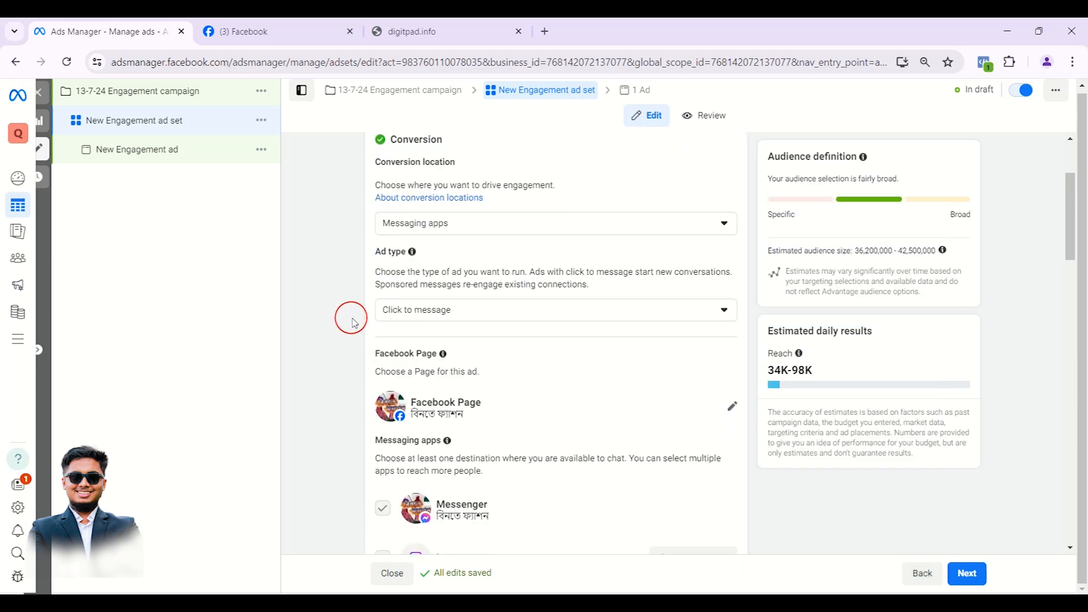
pyautogui.scroll(-8, 352, 322)
pyautogui.scroll(-3, 367, 324)
pyautogui.scroll(2, 413, 274)
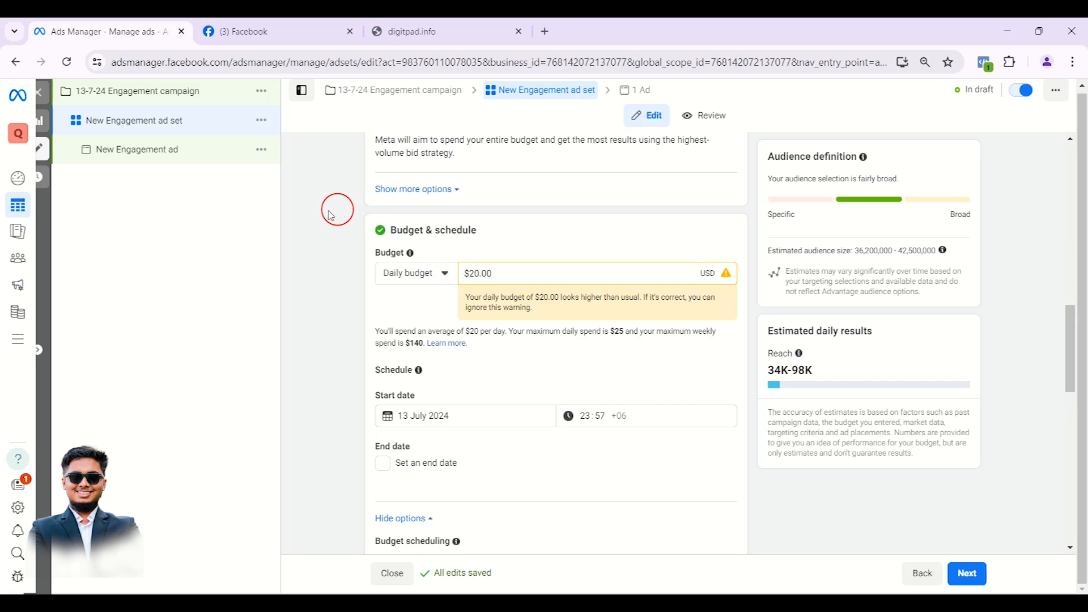
pyautogui.click(418, 274)
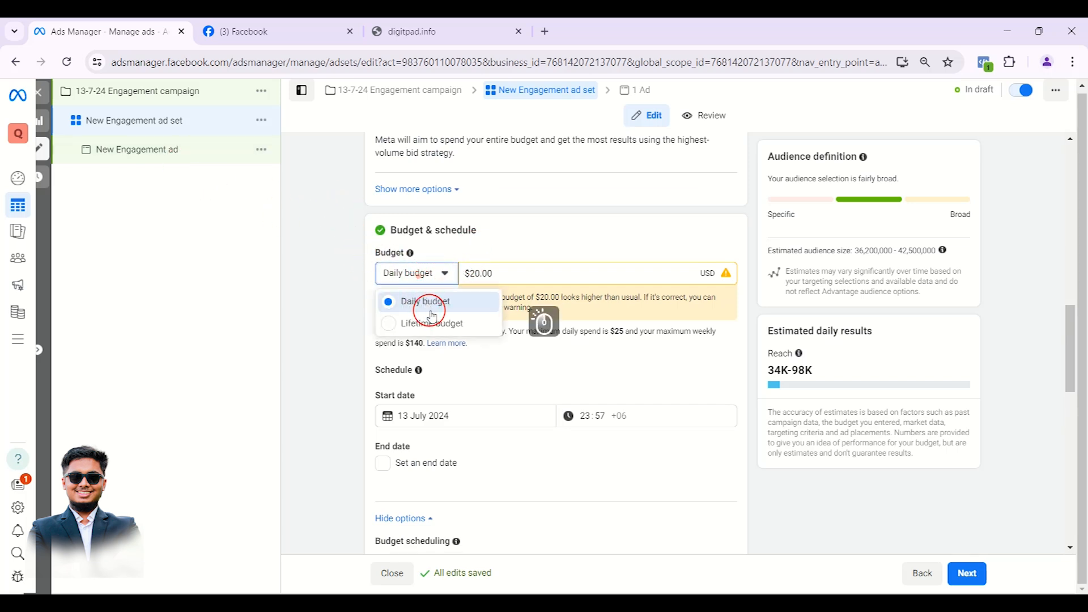
pyautogui.click(398, 327)
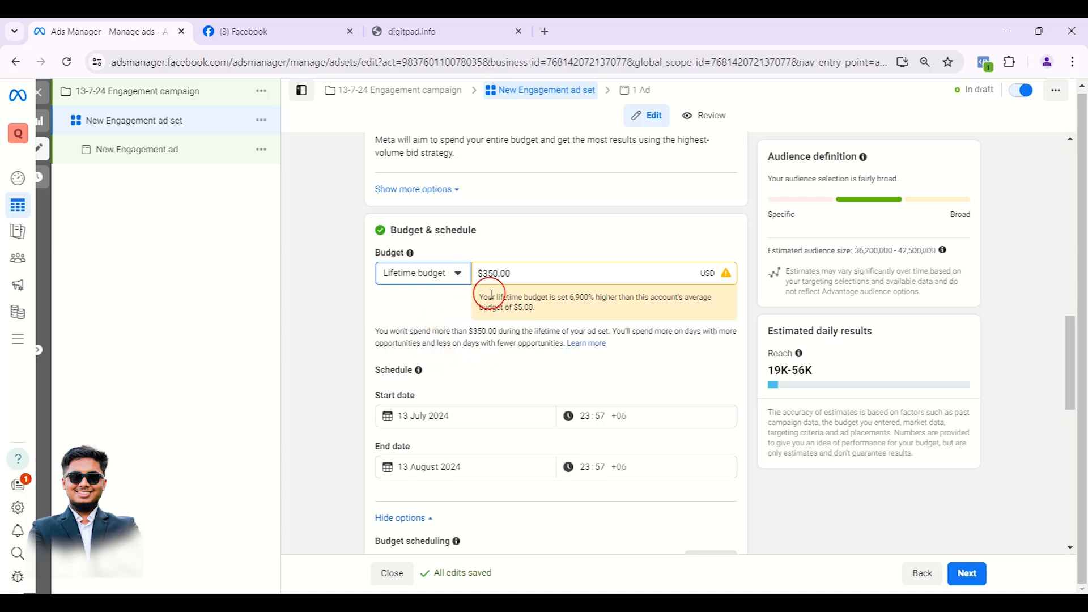
pyautogui.click(425, 308)
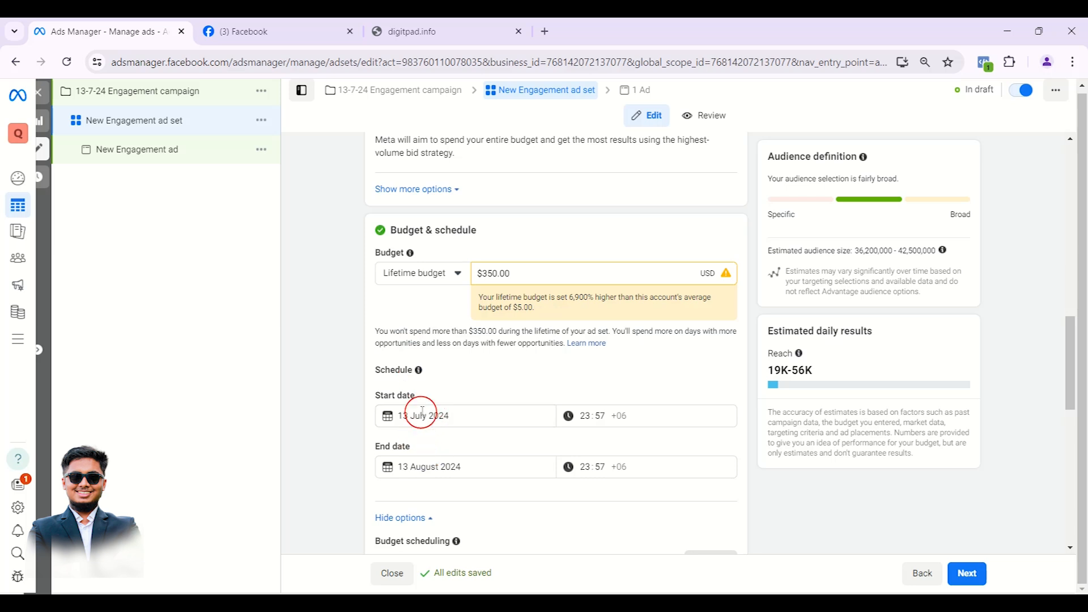
# Step: Set the ad set's end date to 17 July 2024 and its lifetime budget to $10.00
pyautogui.click(418, 467)
pyautogui.click(397, 320)
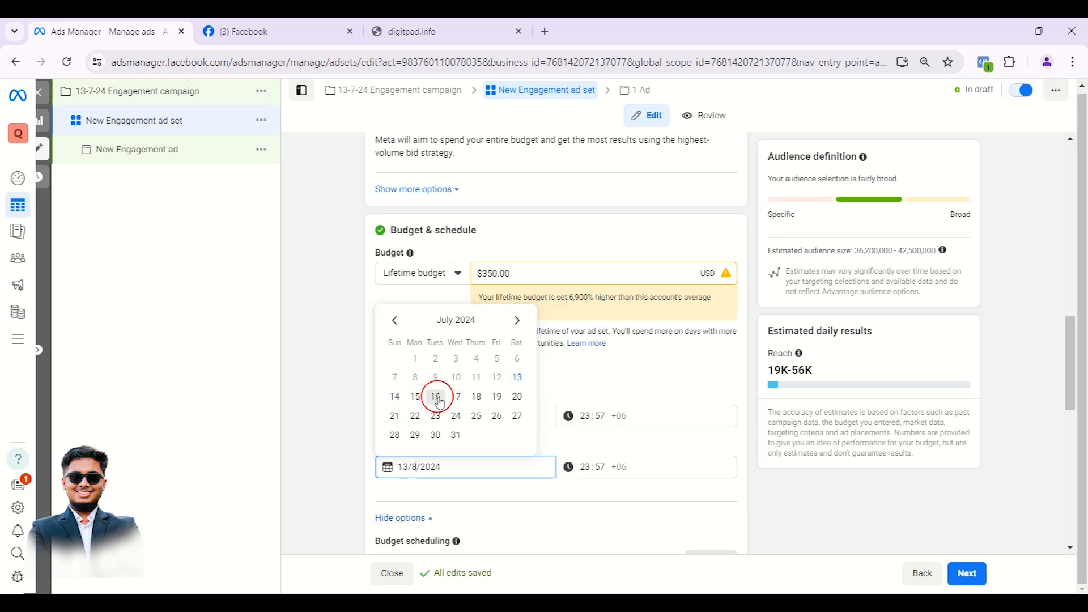
pyautogui.click(456, 396)
pyautogui.click(334, 436)
pyautogui.tripleClick(540, 270)
pyautogui.write('10')
pyautogui.scroll(-1, 510, 295)
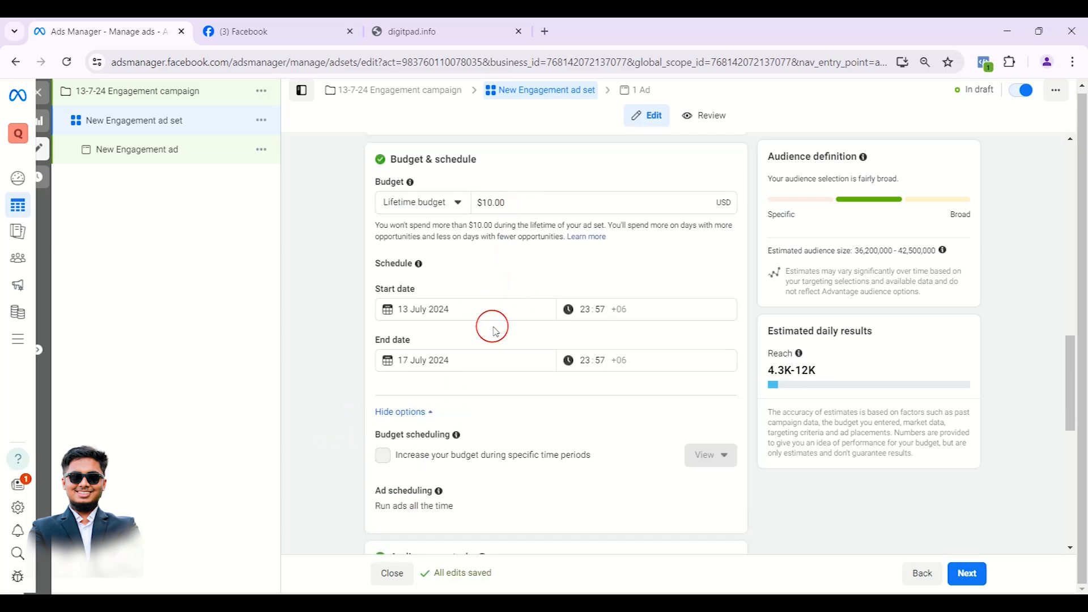
# Step: Open the ad set's audience location settings for editing
pyautogui.scroll(-2, 502, 327)
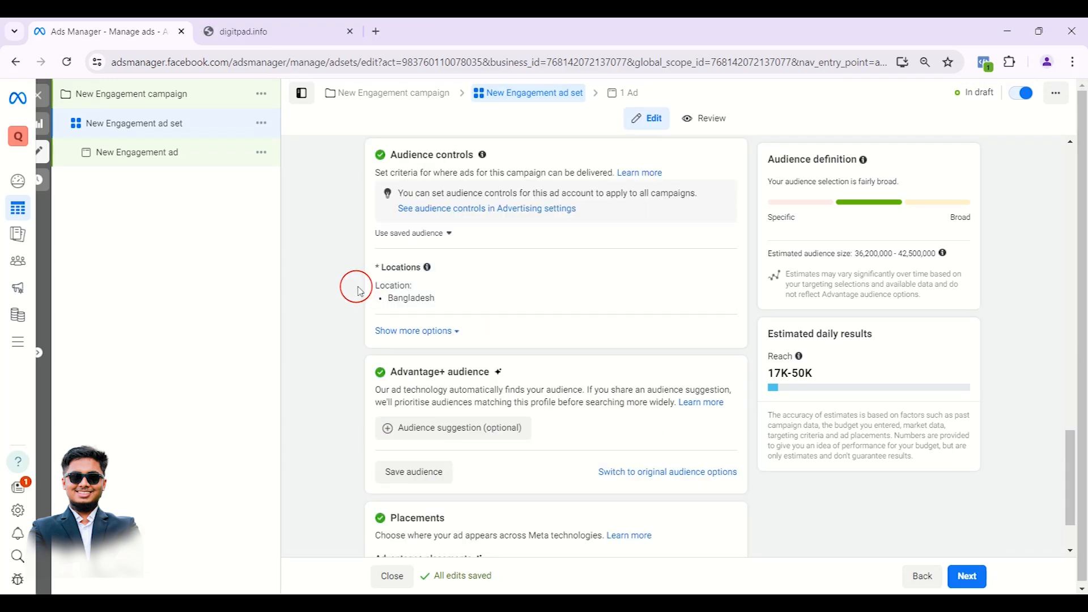
pyautogui.scroll(3, 357, 287)
pyautogui.scroll(-3, 362, 295)
pyautogui.moveTo(590, 284)
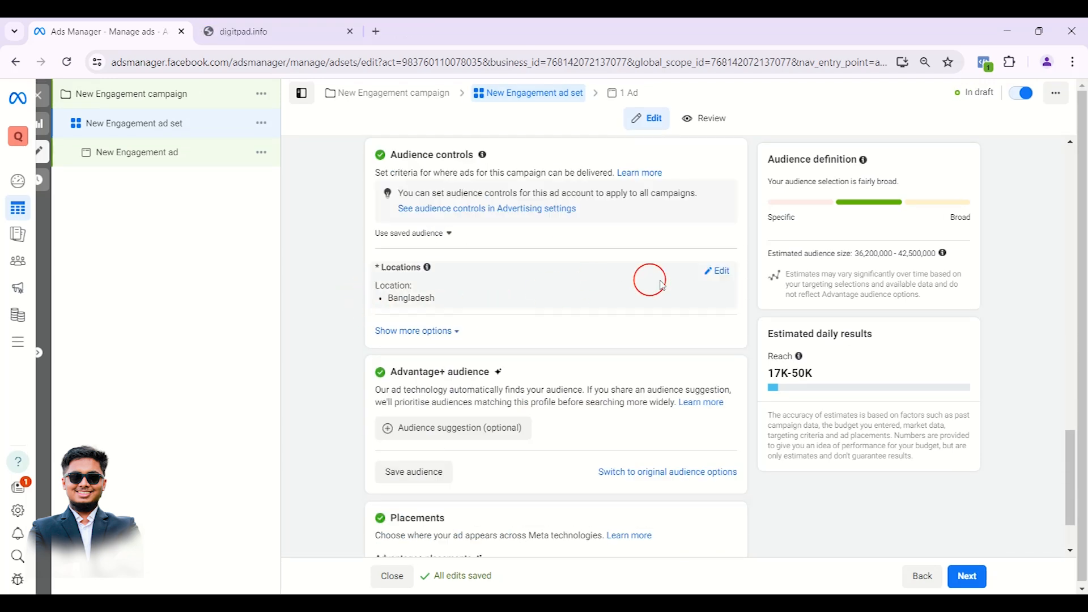
pyautogui.click(716, 278)
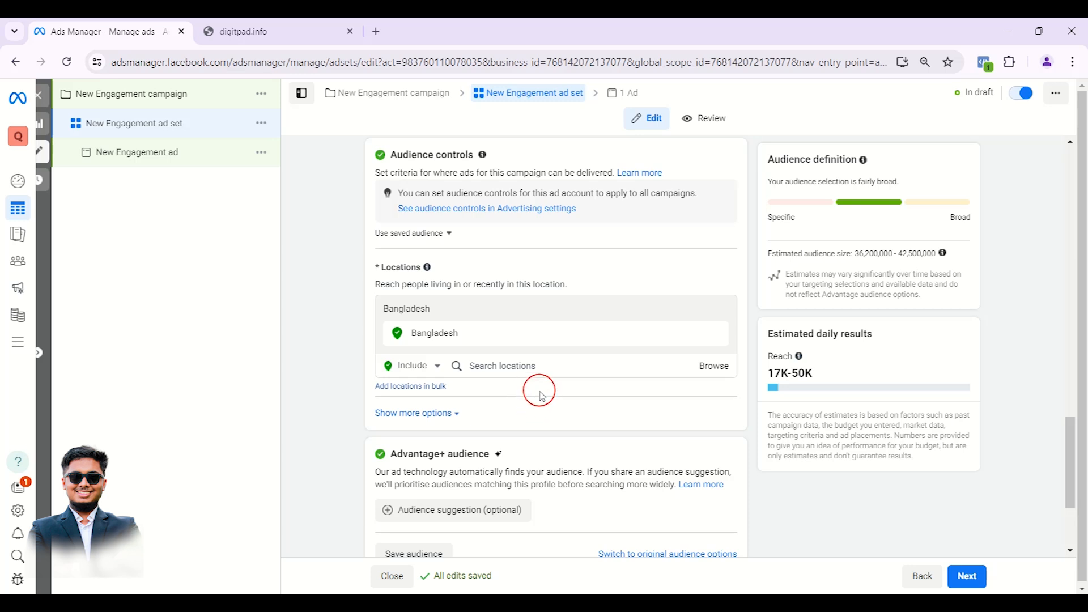
# Step: Expand the optional audience suggestion under Advantage+ audience and look over its age, gender and detailed targeting settings
pyautogui.scroll(-3, 533, 377)
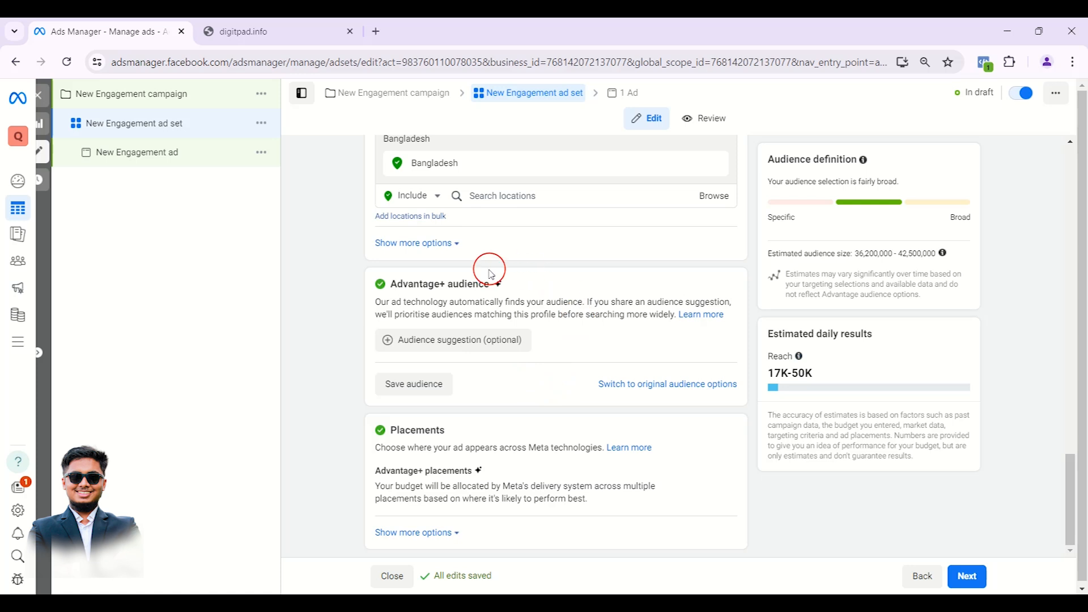
pyautogui.click(491, 344)
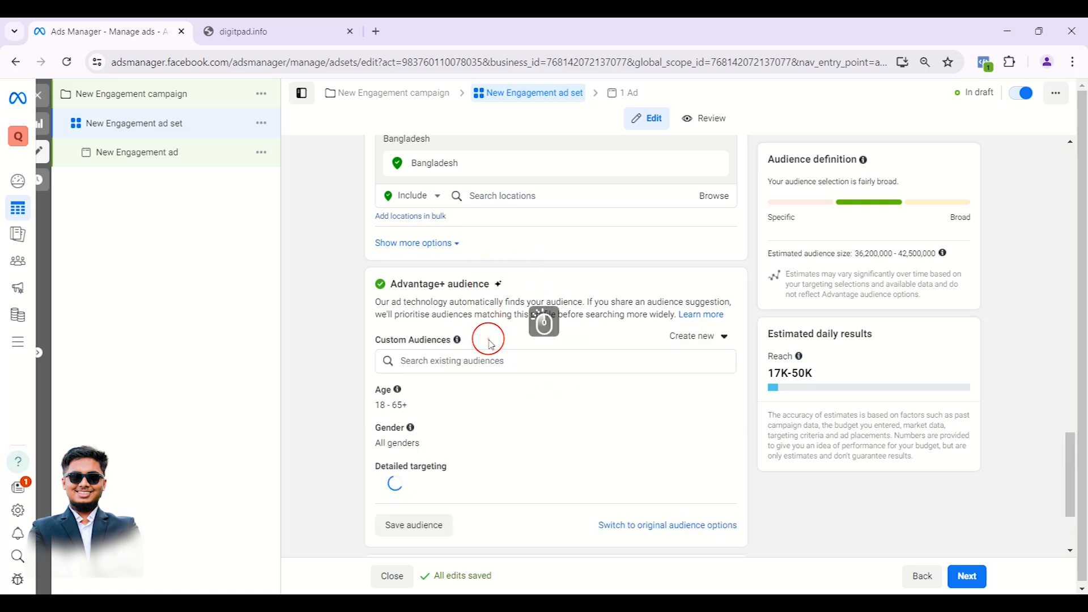
pyautogui.scroll(-2, 510, 337)
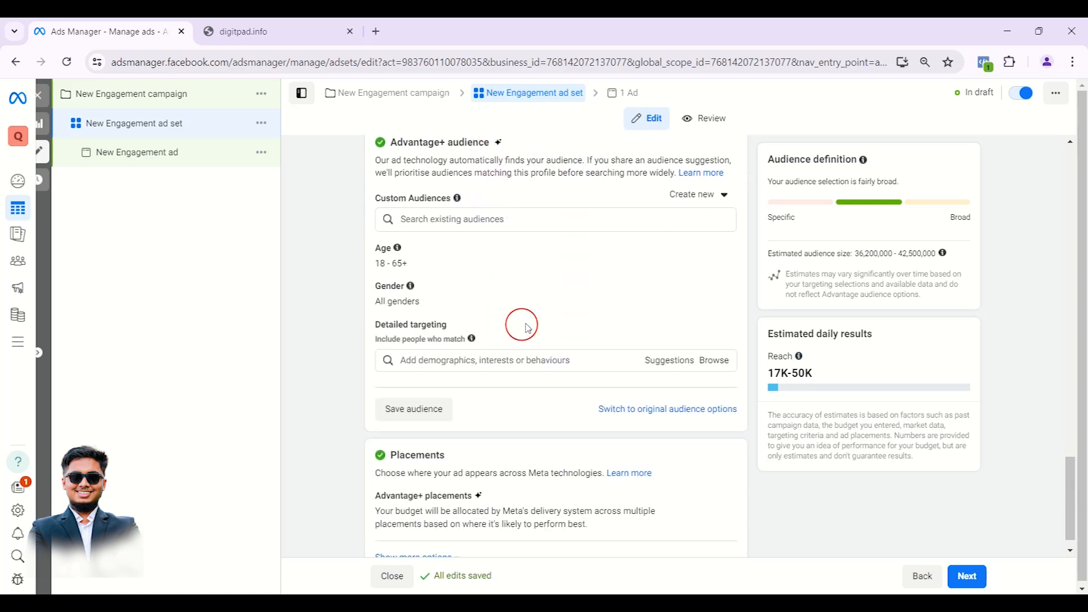
pyautogui.scroll(1, 542, 319)
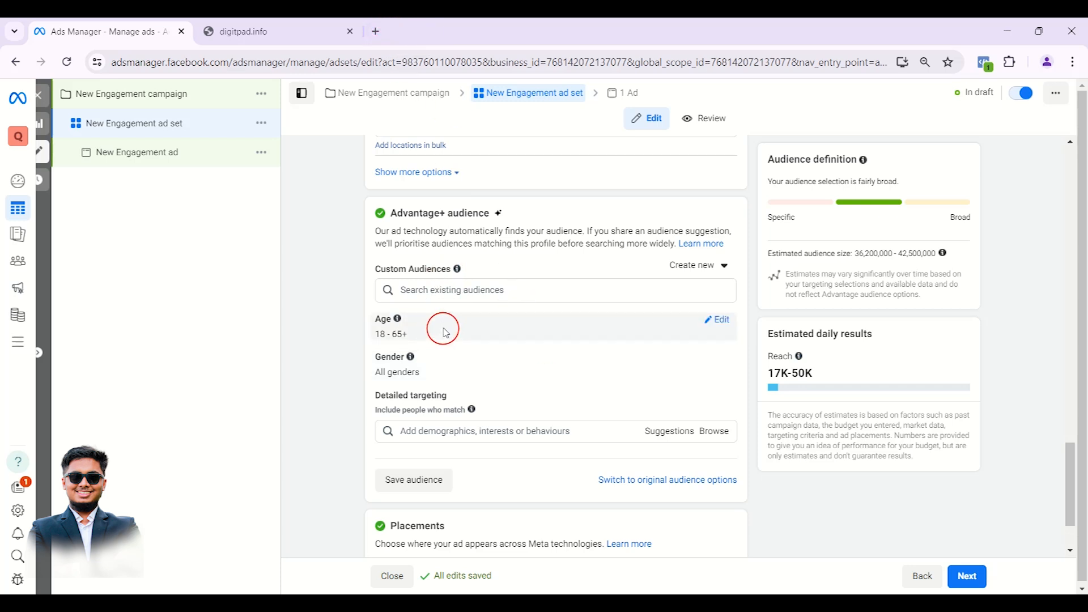
pyautogui.scroll(1, 447, 333)
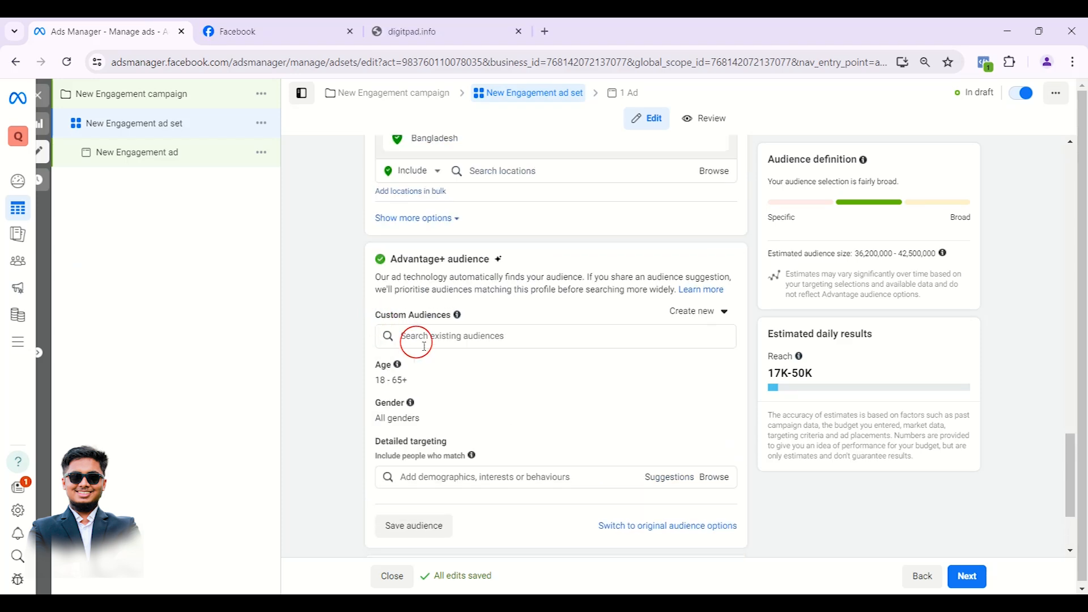
# Step: Switch to the বিনতে ফ্যাশন Facebook page, examine its party dress post's full text and photos, and return to Ads Manager
pyautogui.click(266, 28)
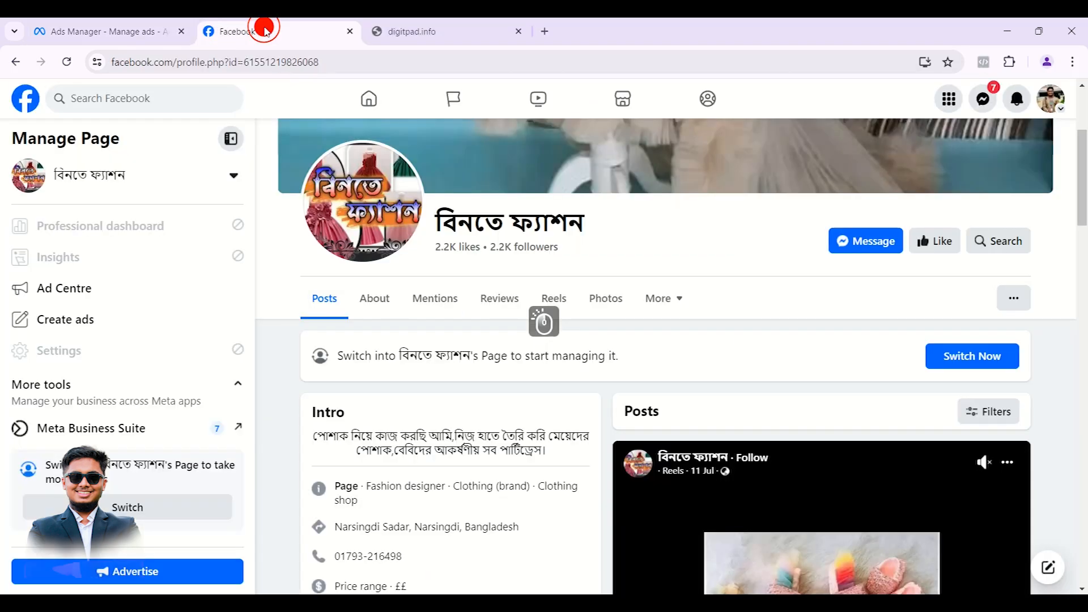
pyautogui.scroll(-10, 454, 292)
pyautogui.scroll(3, 708, 390)
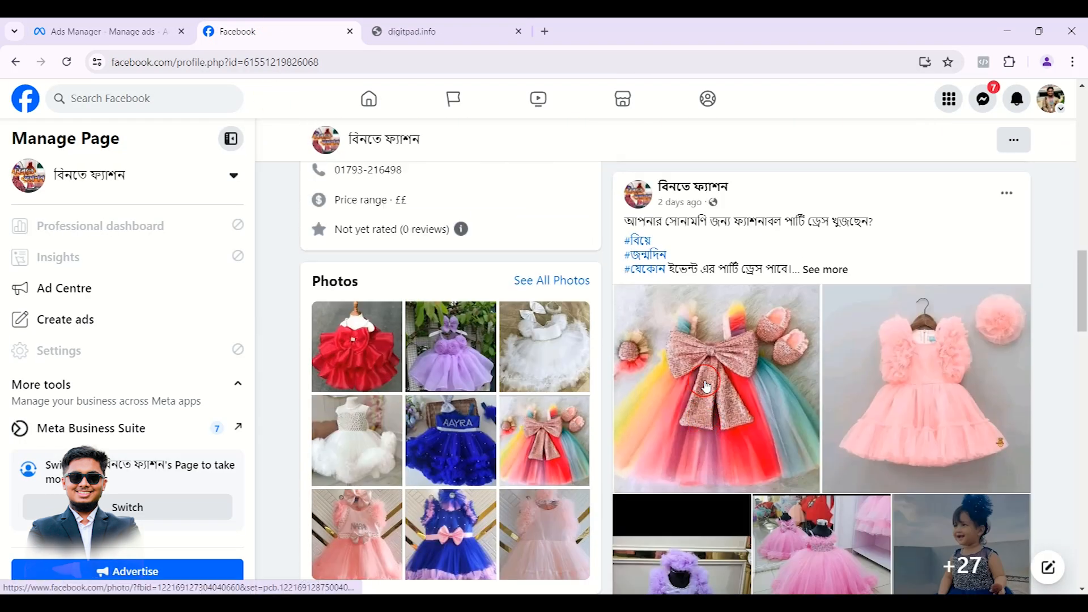
pyautogui.scroll(-3, 720, 380)
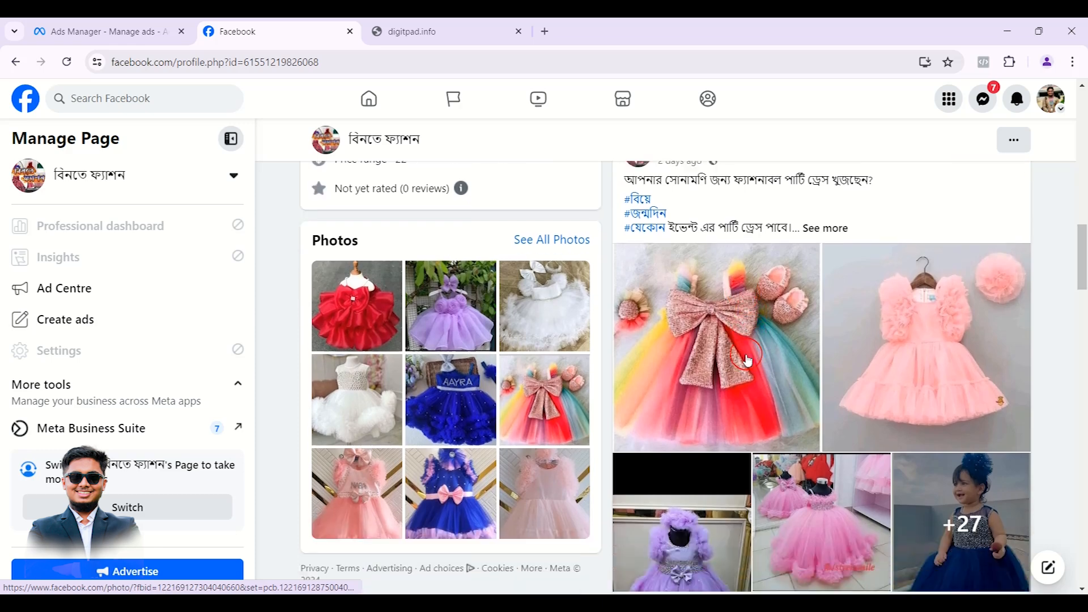
pyautogui.click(231, 139)
pyautogui.scroll(-3, 692, 323)
pyautogui.scroll(3, 737, 349)
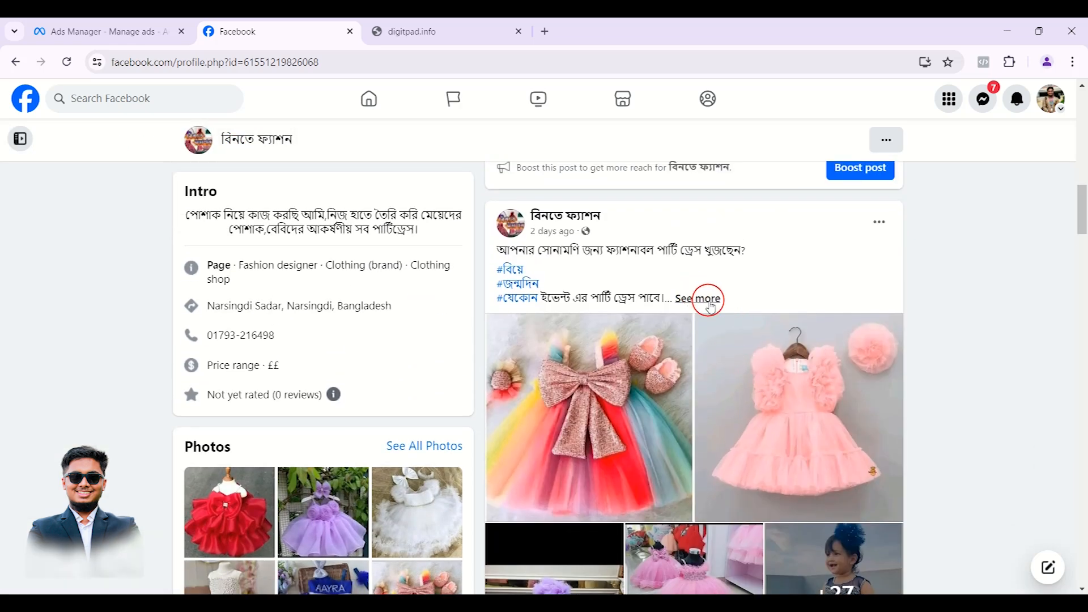
pyautogui.click(711, 305)
pyautogui.scroll(-3, 680, 317)
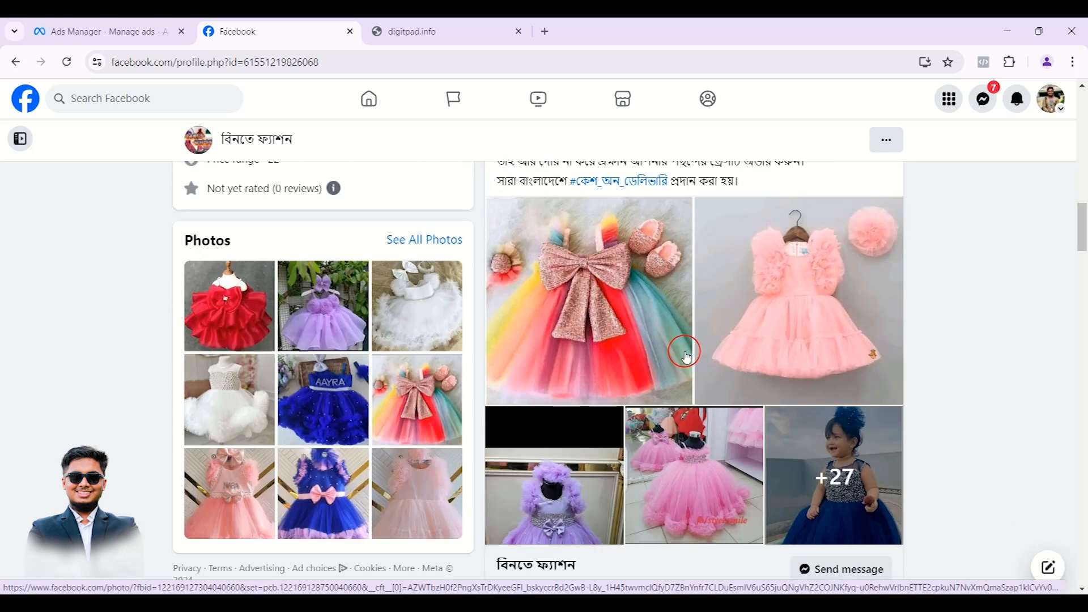
pyautogui.scroll(2, 686, 355)
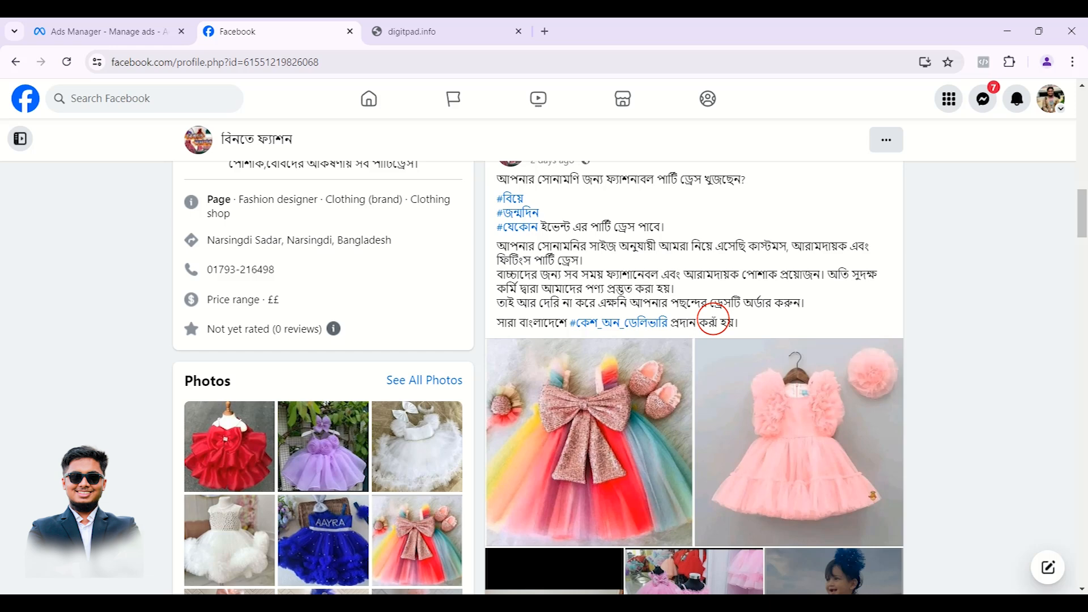
pyautogui.scroll(1, 713, 320)
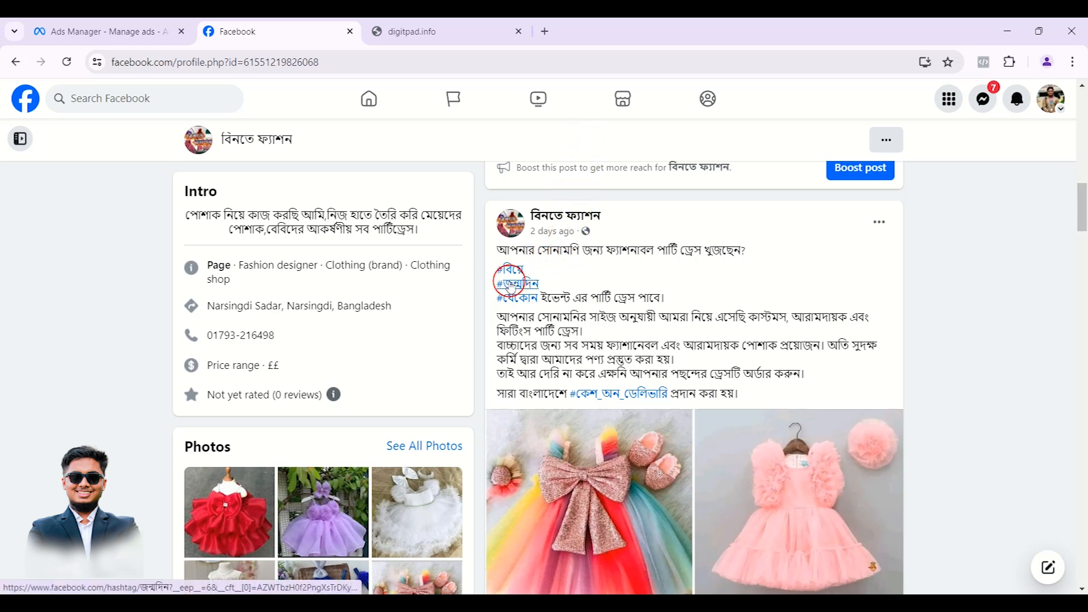
pyautogui.scroll(-4, 522, 334)
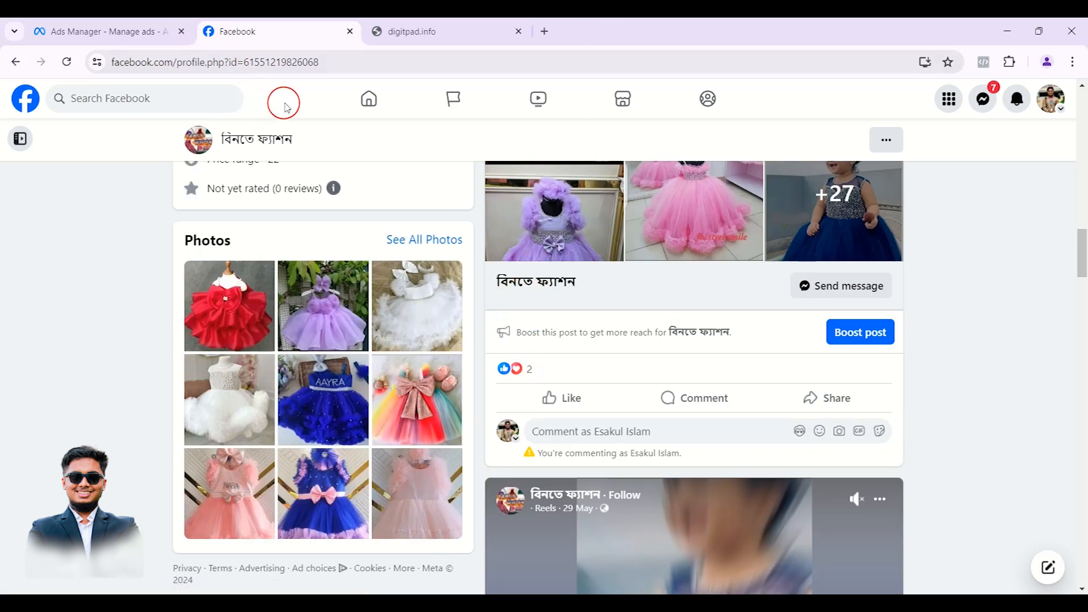
pyautogui.click(144, 23)
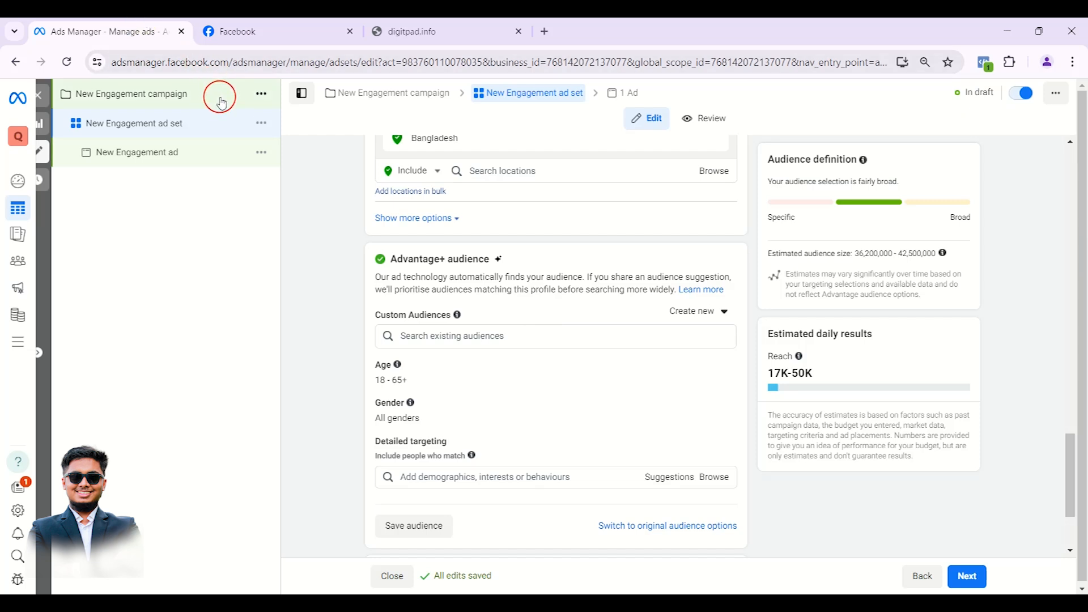
# Step: Consult the digitpad.info guide and the Facebook page's dress post again, returning to the ad set's audience settings
pyautogui.click(245, 31)
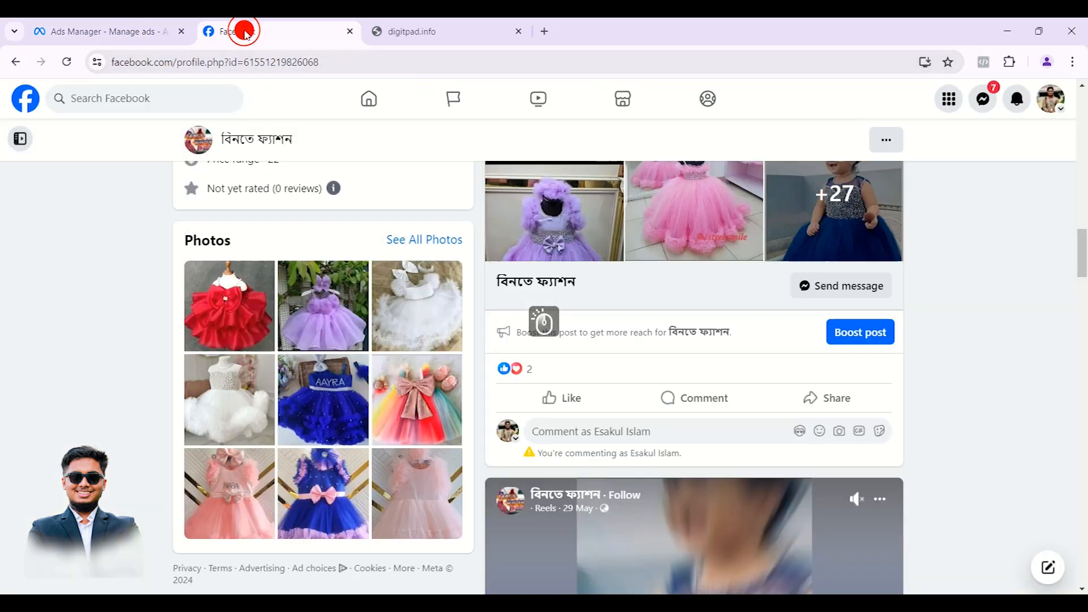
pyautogui.click(108, 31)
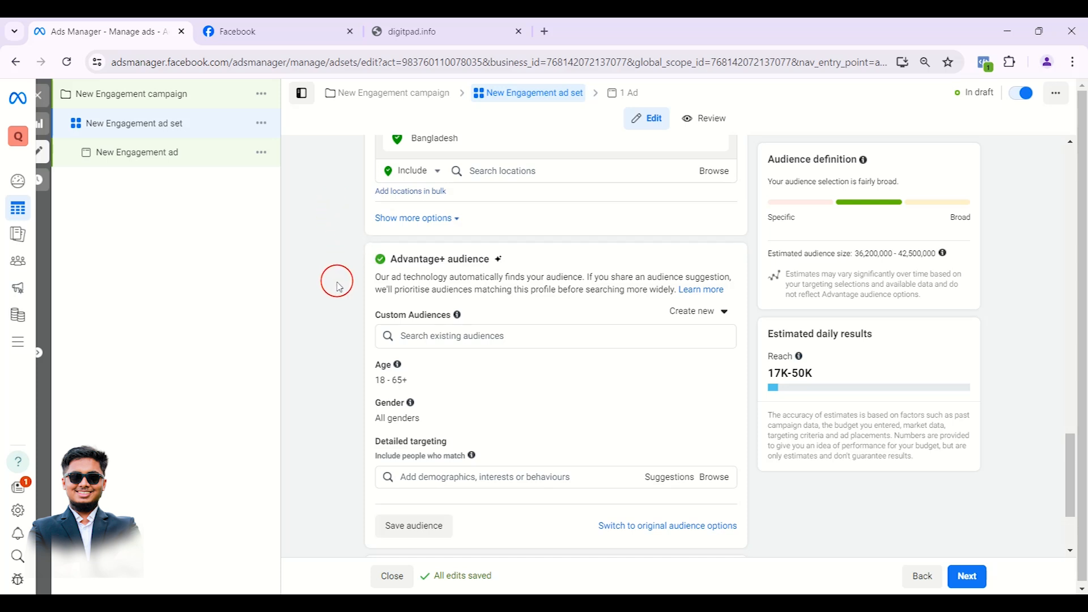
pyautogui.scroll(-1, 338, 316)
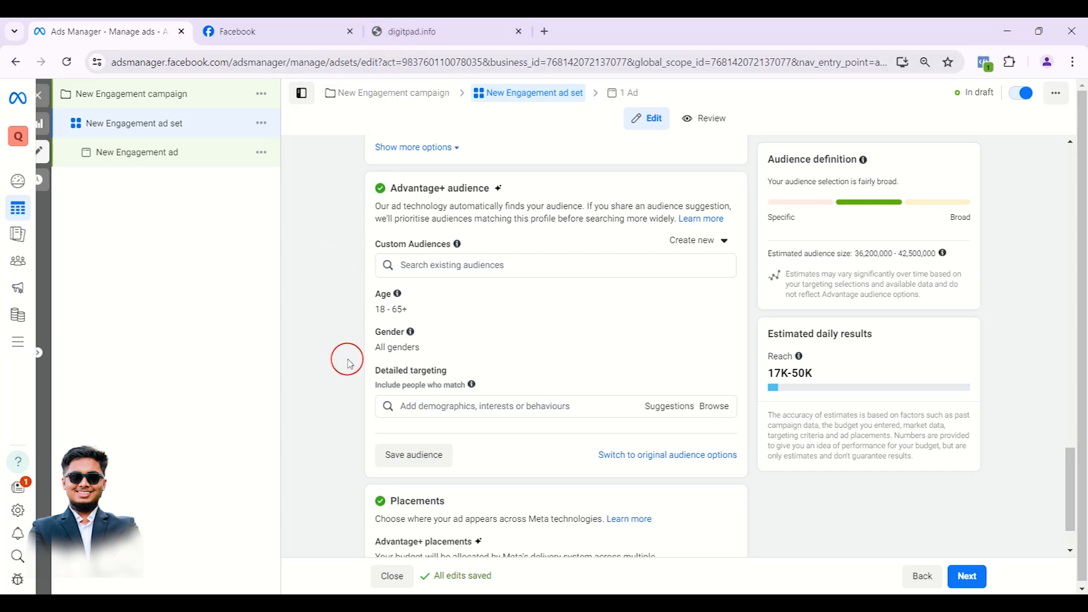
pyautogui.click(395, 34)
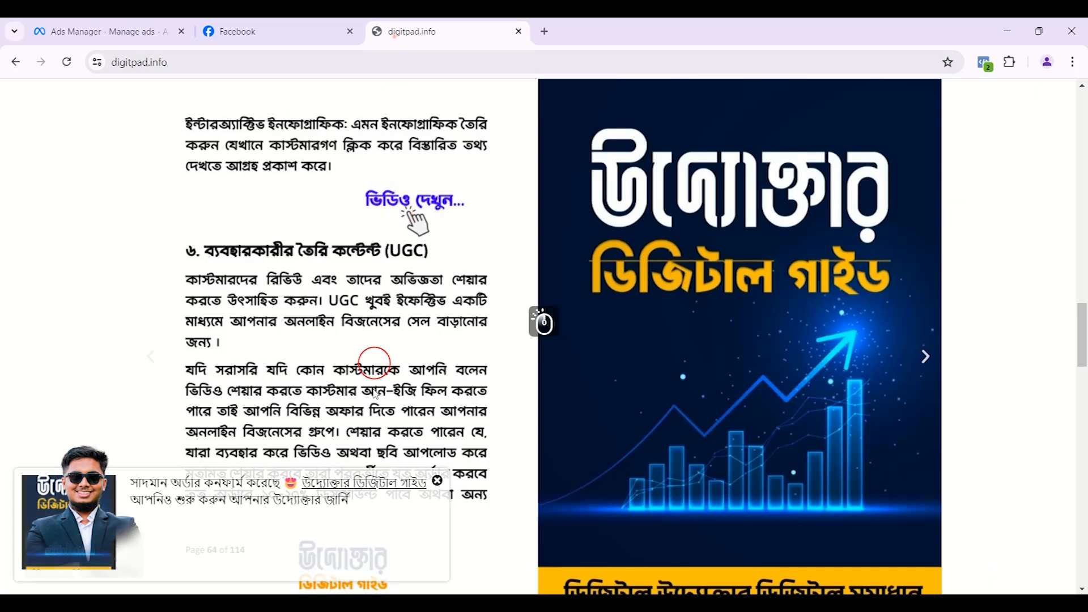
pyautogui.moveTo(549, 225); pyautogui.dragTo(262, 229)
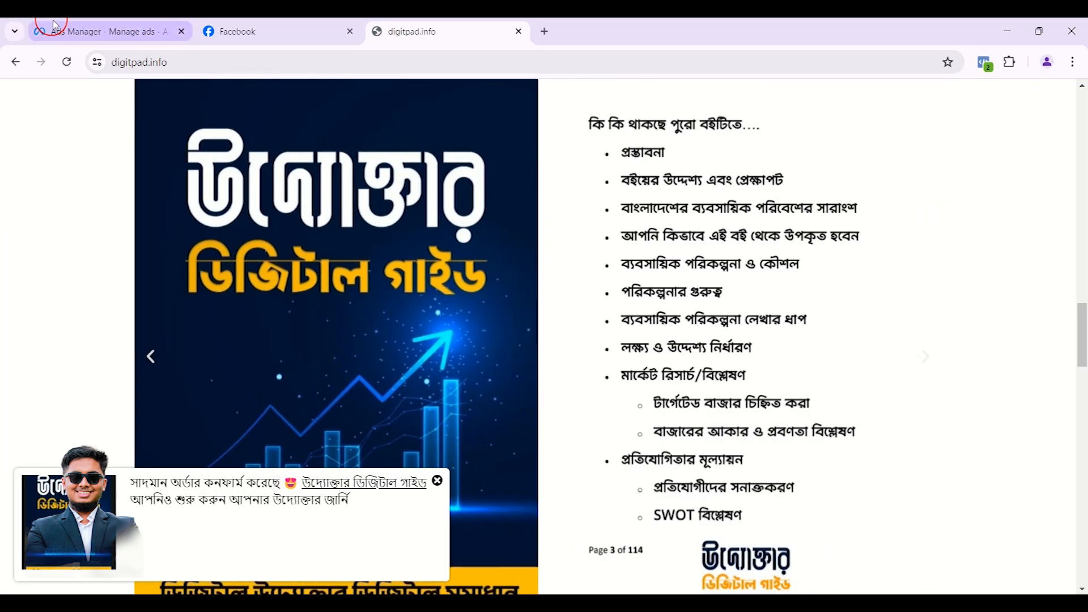
pyautogui.click(108, 32)
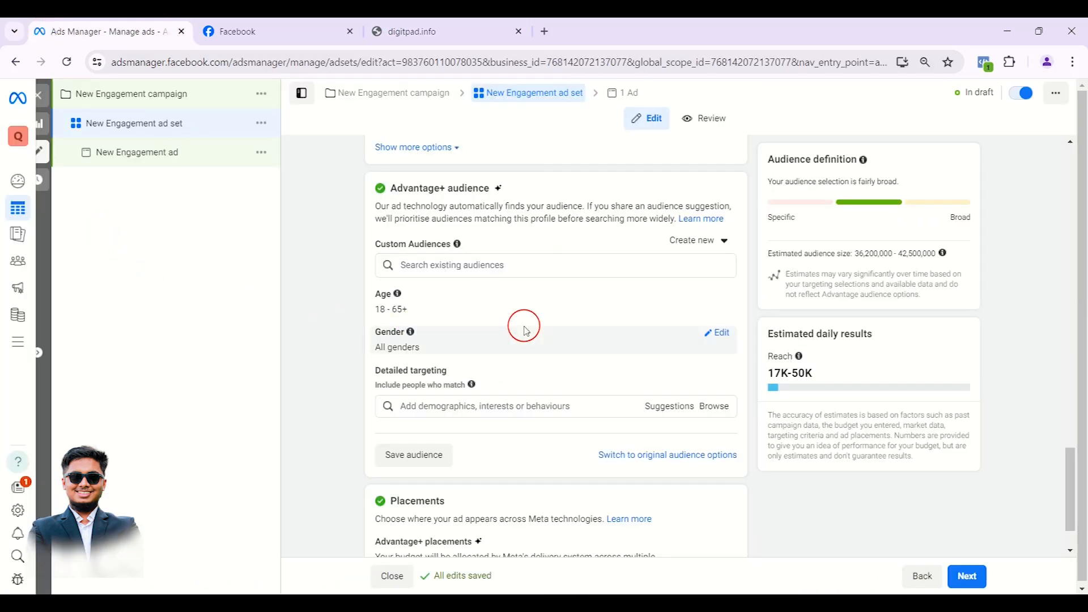
pyautogui.click(299, 33)
pyautogui.scroll(1, 656, 307)
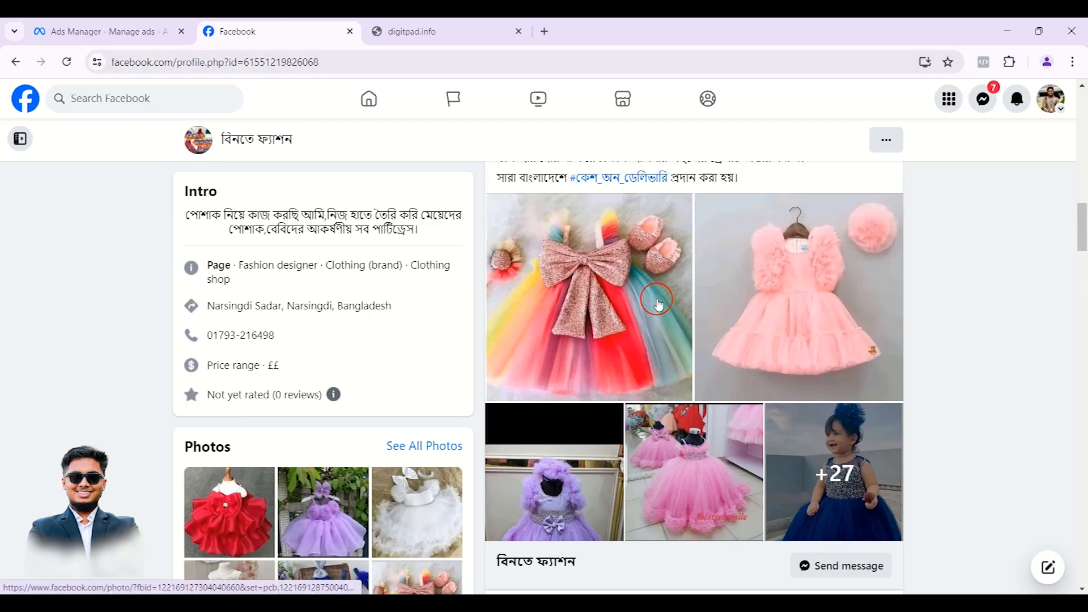
pyautogui.click(129, 32)
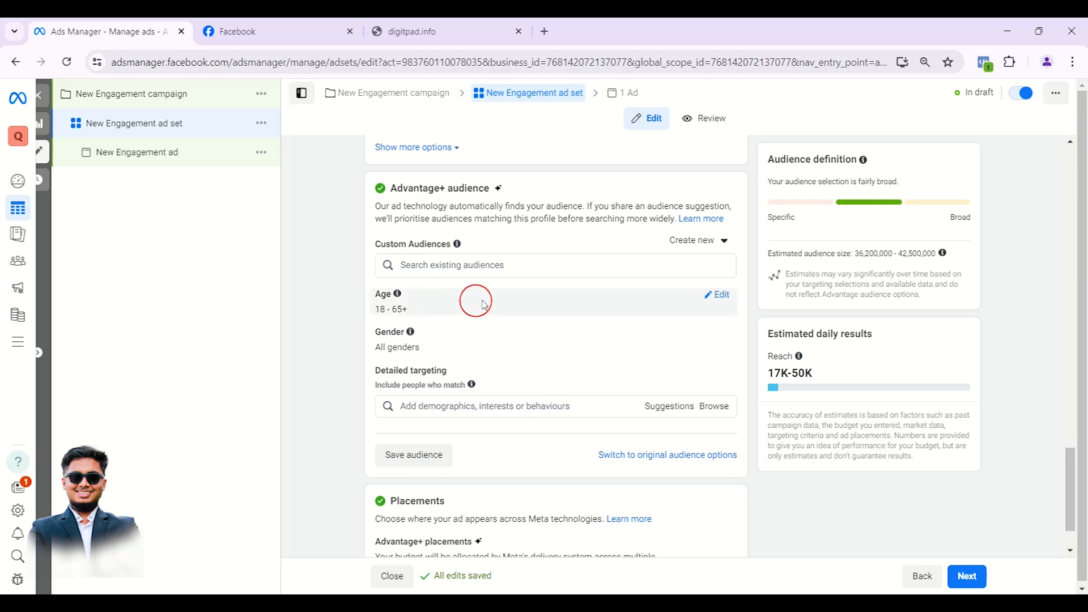
# Step: Set the maximum age in the Advantage+ audience's age range to 50
pyautogui.click(704, 299)
pyautogui.click(475, 317)
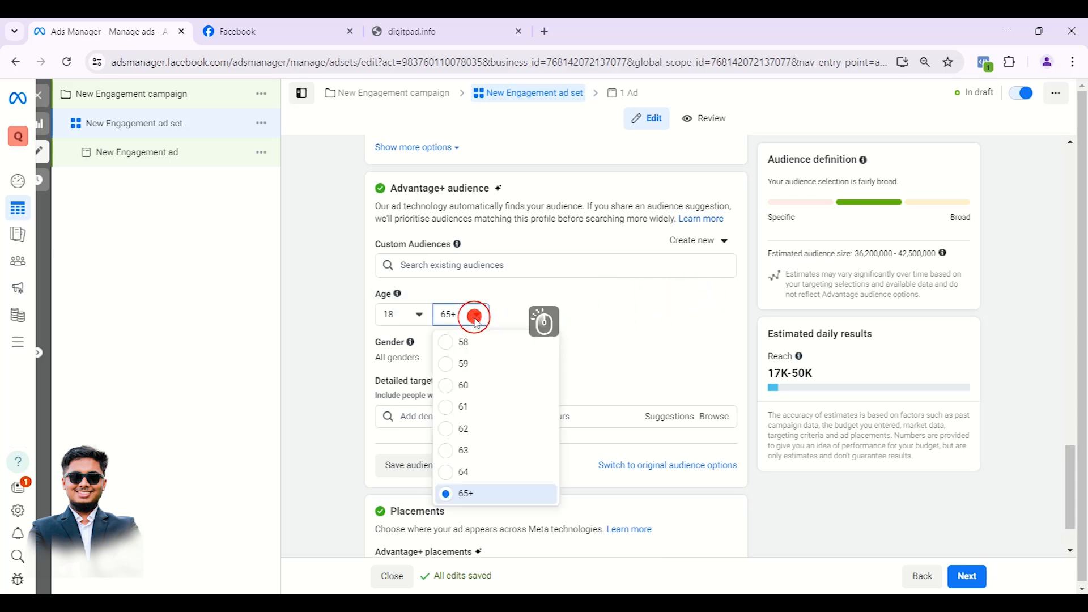
pyautogui.scroll(3, 470, 405)
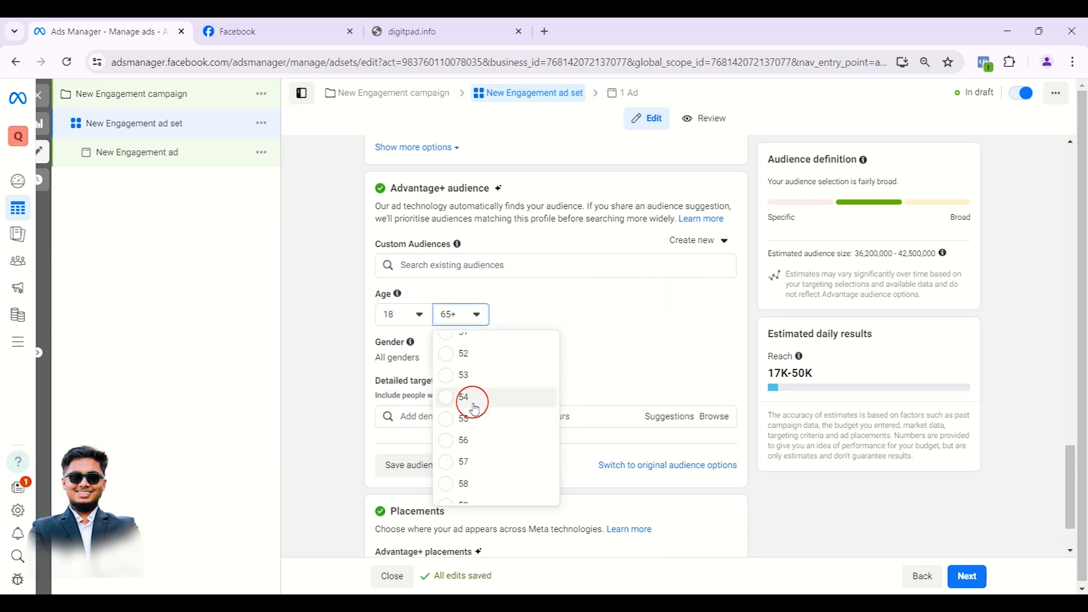
pyautogui.scroll(3, 478, 403)
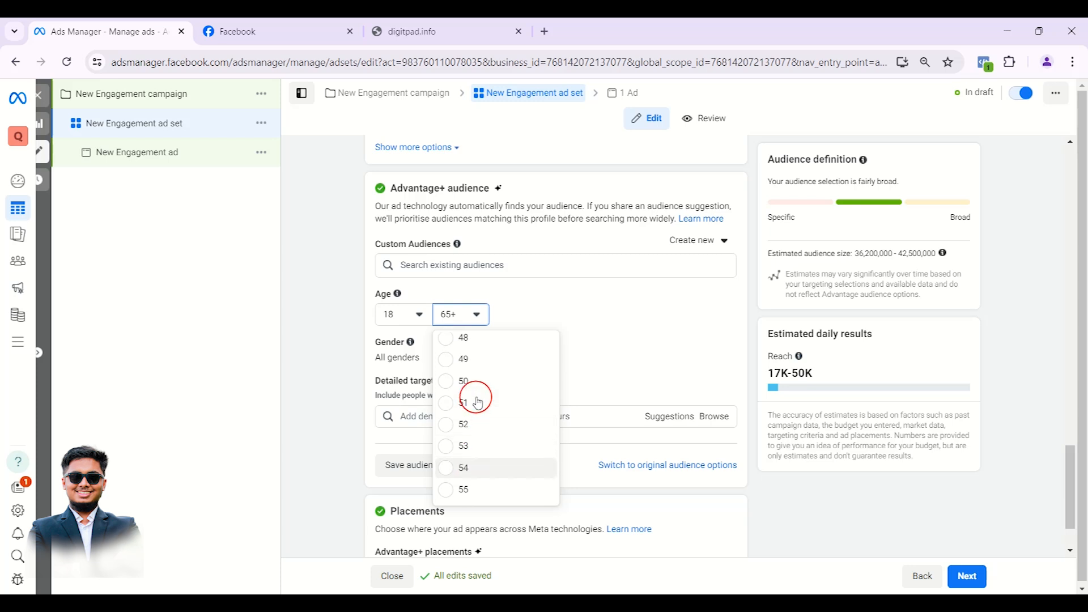
pyautogui.scroll(3, 478, 397)
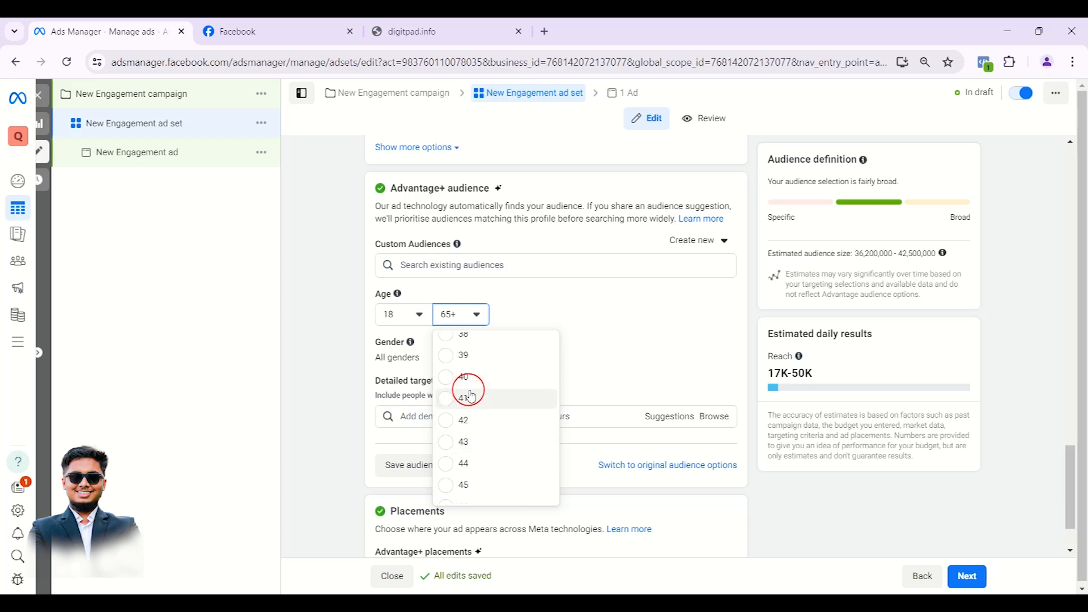
pyautogui.scroll(-2, 470, 453)
pyautogui.scroll(-1, 471, 470)
pyautogui.click(451, 452)
pyautogui.click(334, 343)
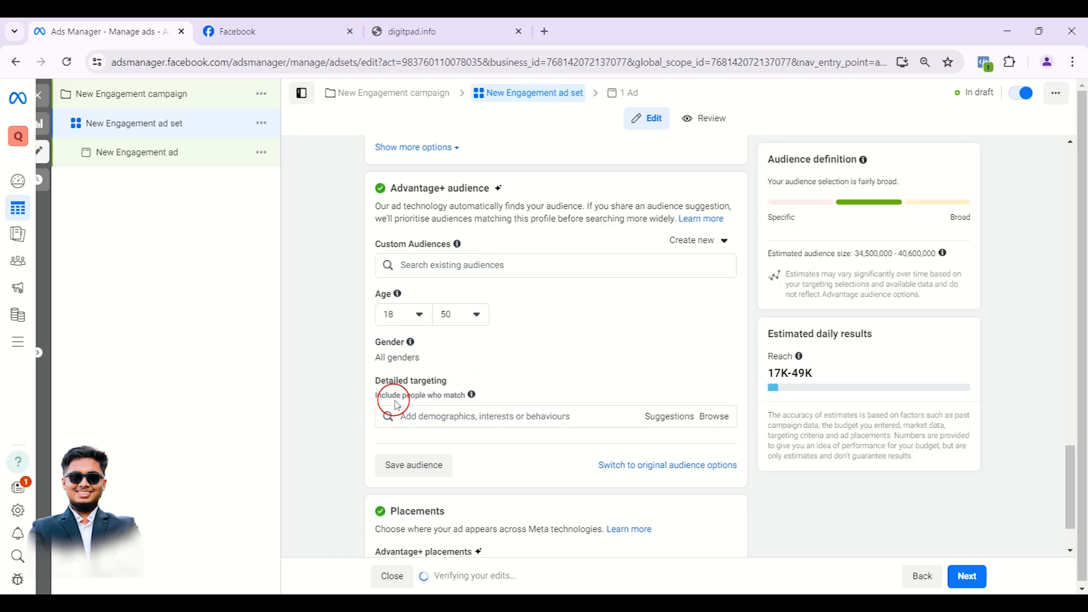
pyautogui.click(328, 428)
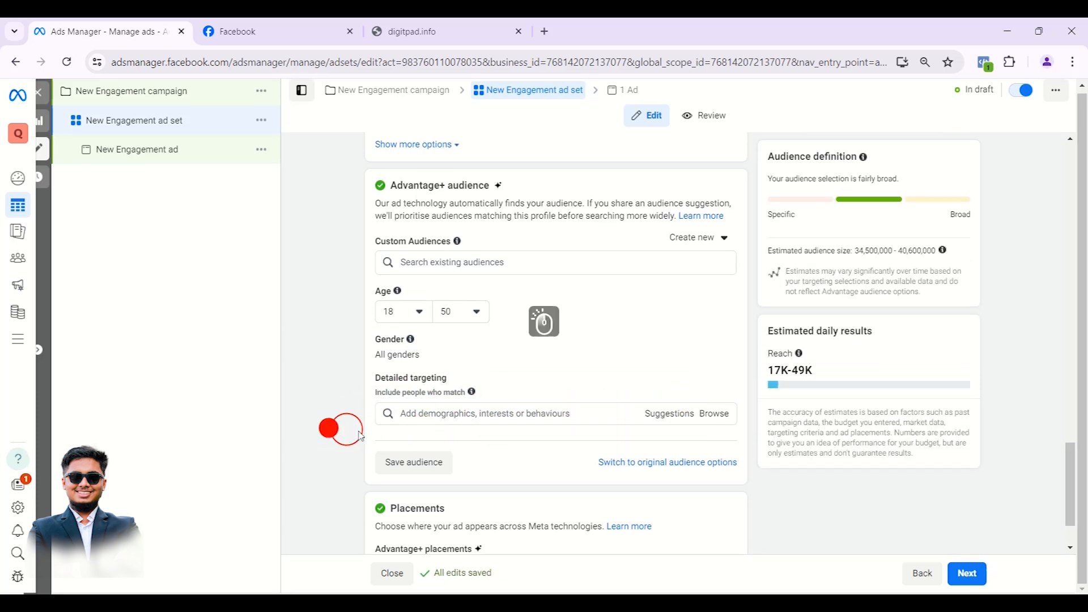
pyautogui.click(713, 421)
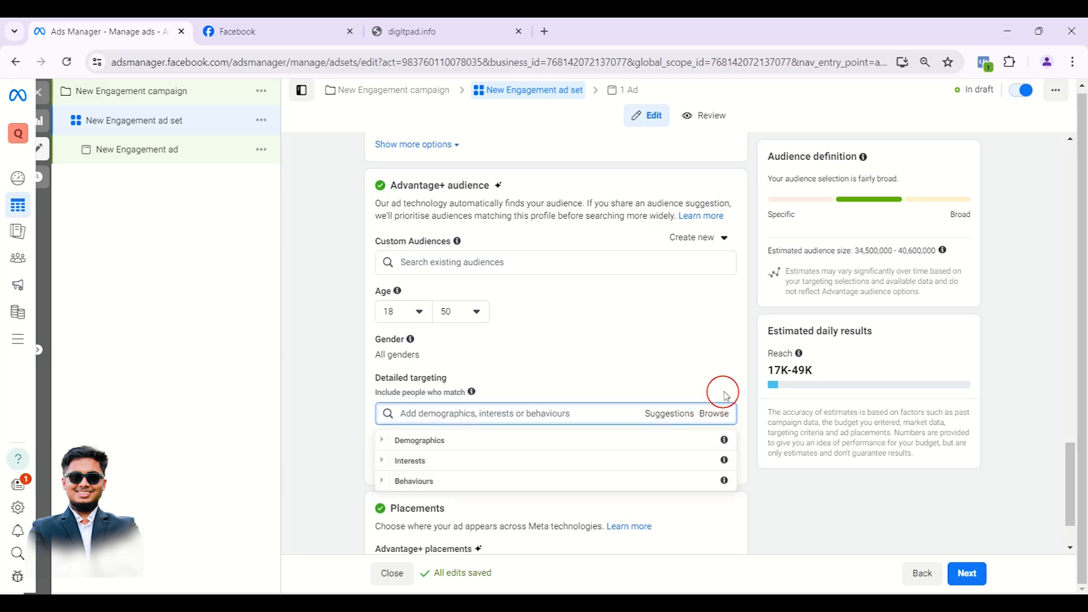
pyautogui.scroll(-1, 737, 392)
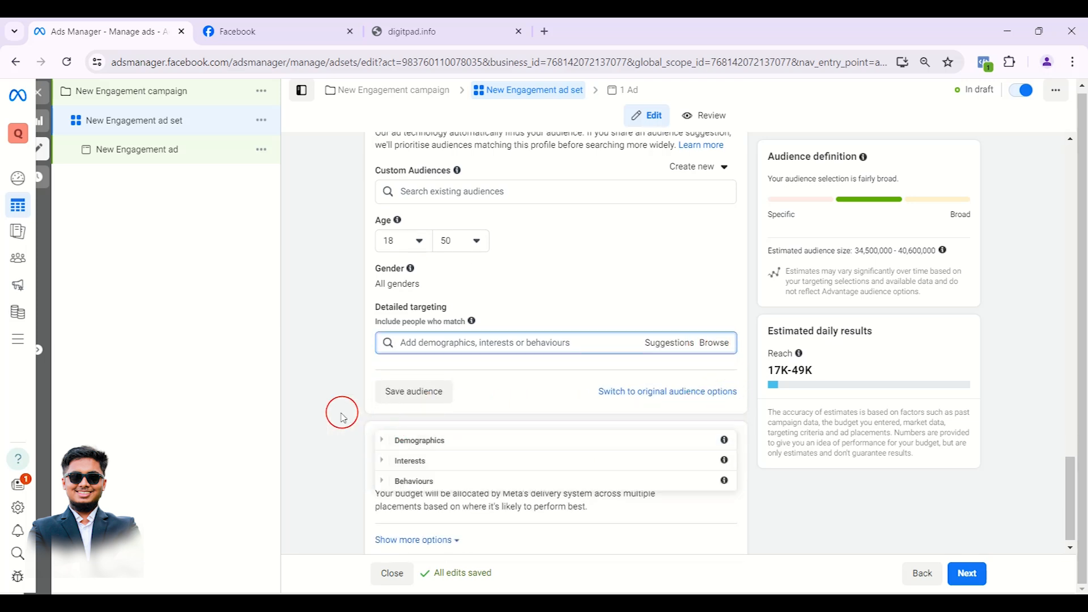
pyautogui.click(346, 381)
pyautogui.scroll(-1, 345, 381)
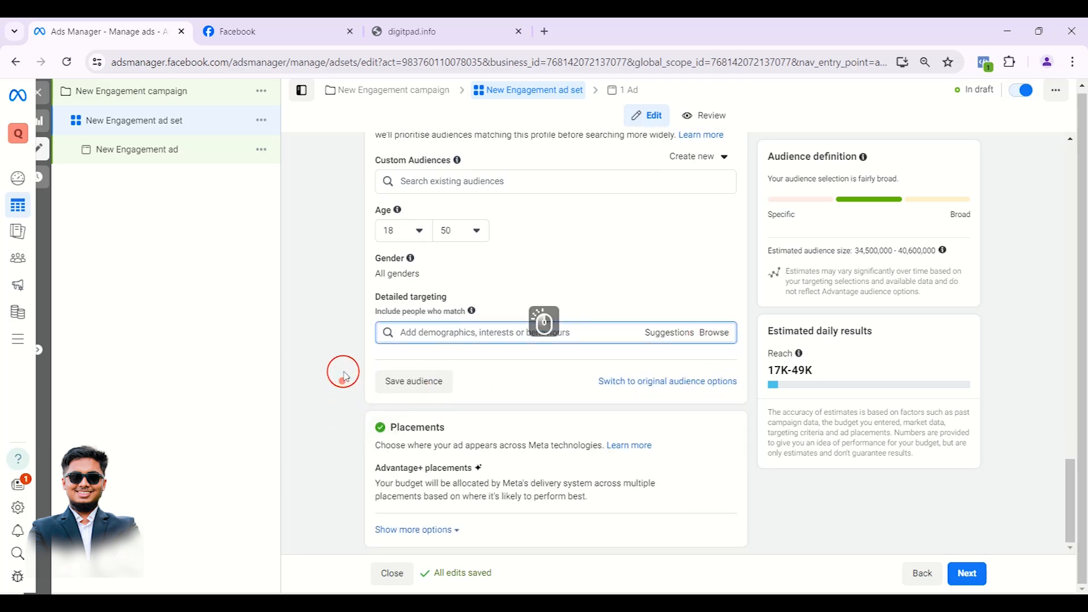
# Step: Browse the detailed targeting demographics, check the Education options, and add the relationship status Married
pyautogui.click(737, 337)
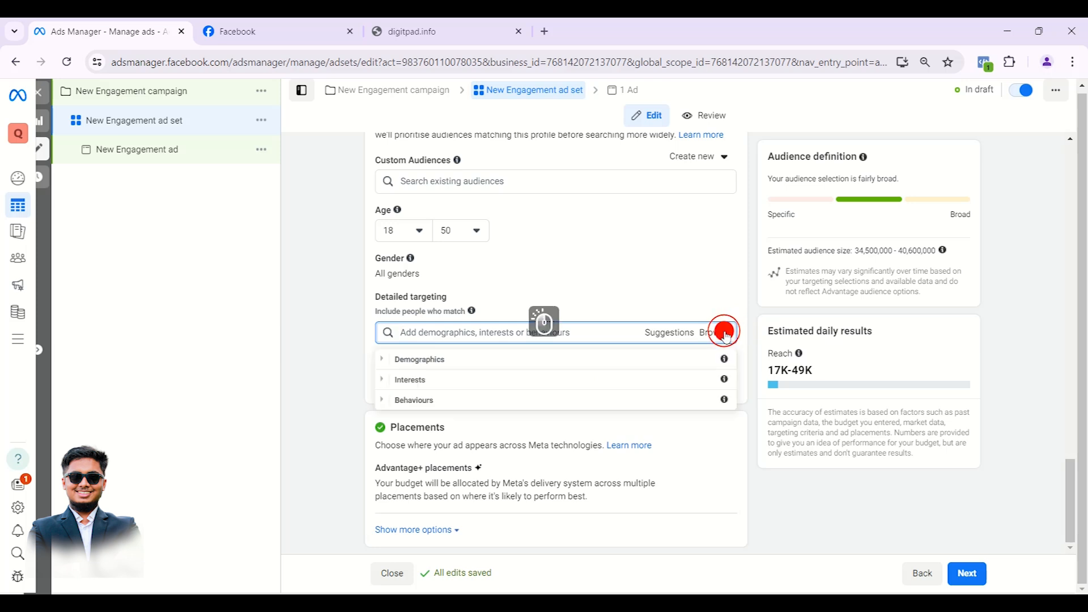
pyautogui.click(390, 360)
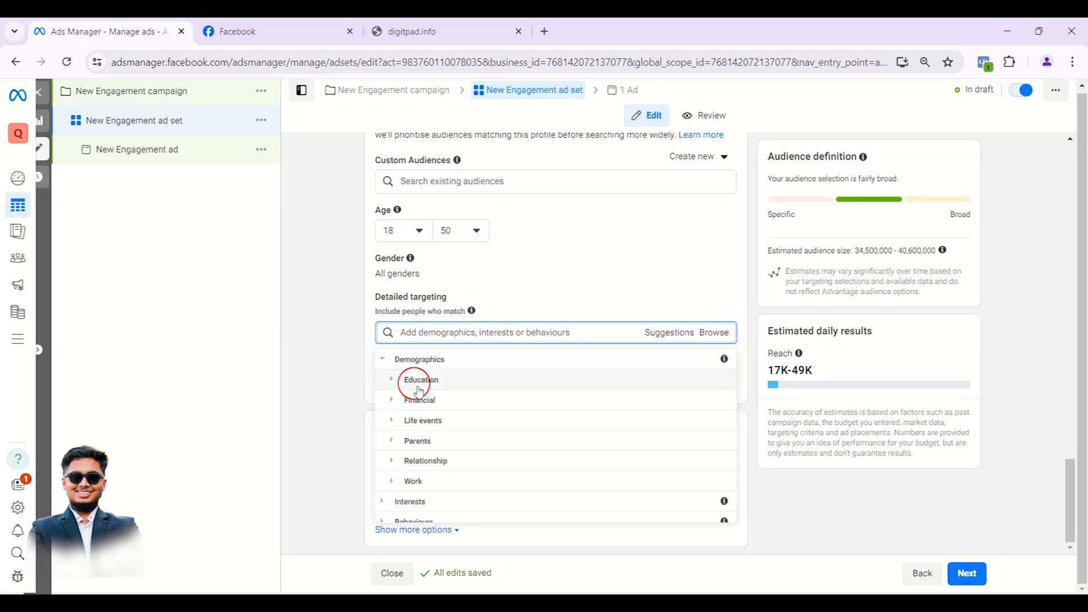
pyautogui.click(391, 385)
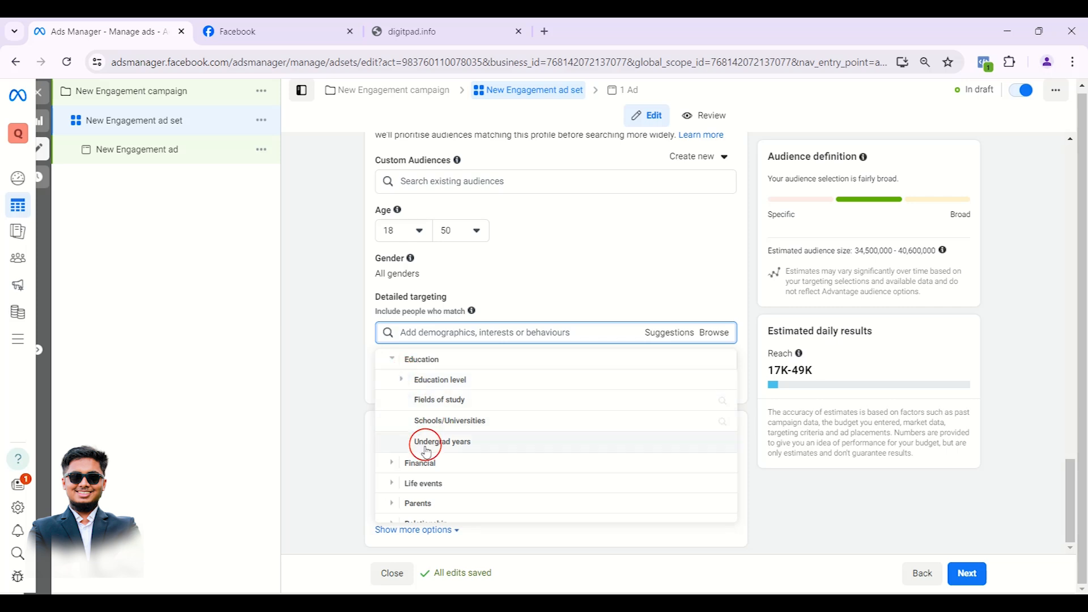
pyautogui.click(393, 359)
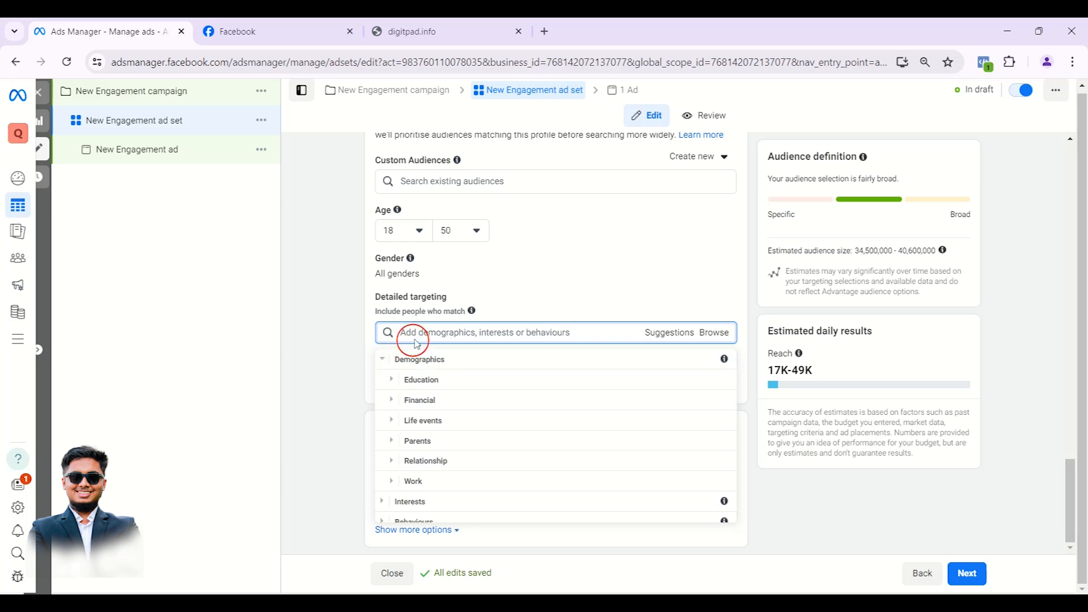
pyautogui.click(392, 461)
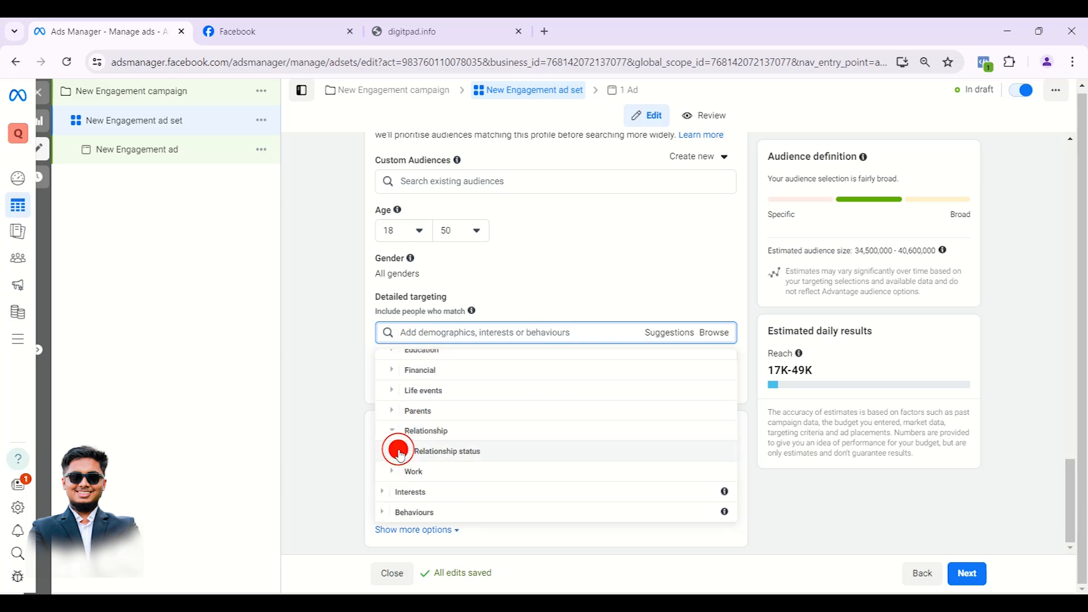
pyautogui.click(398, 450)
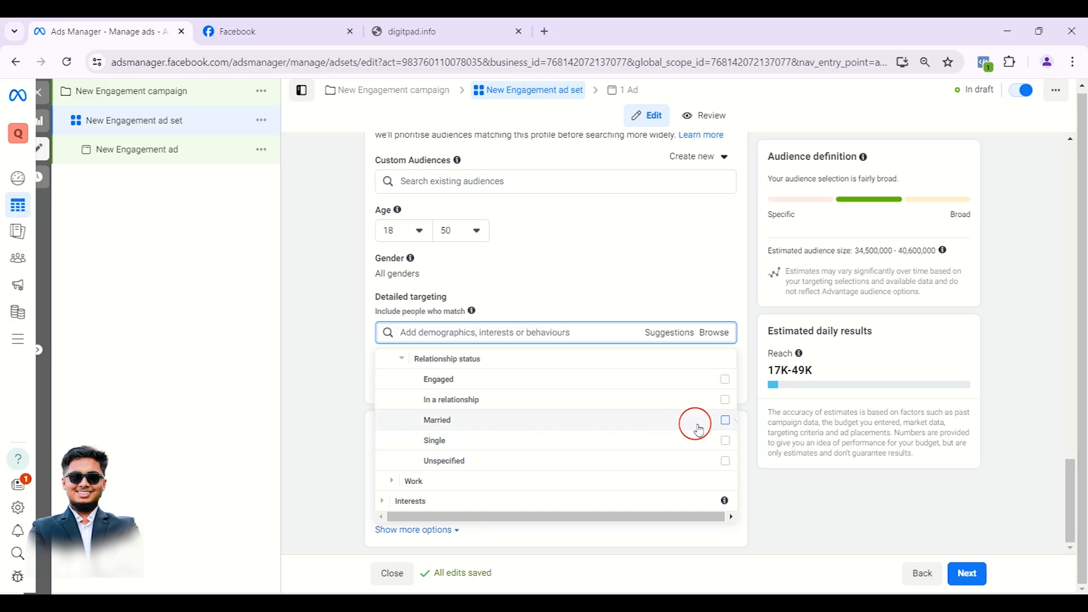
pyautogui.click(725, 426)
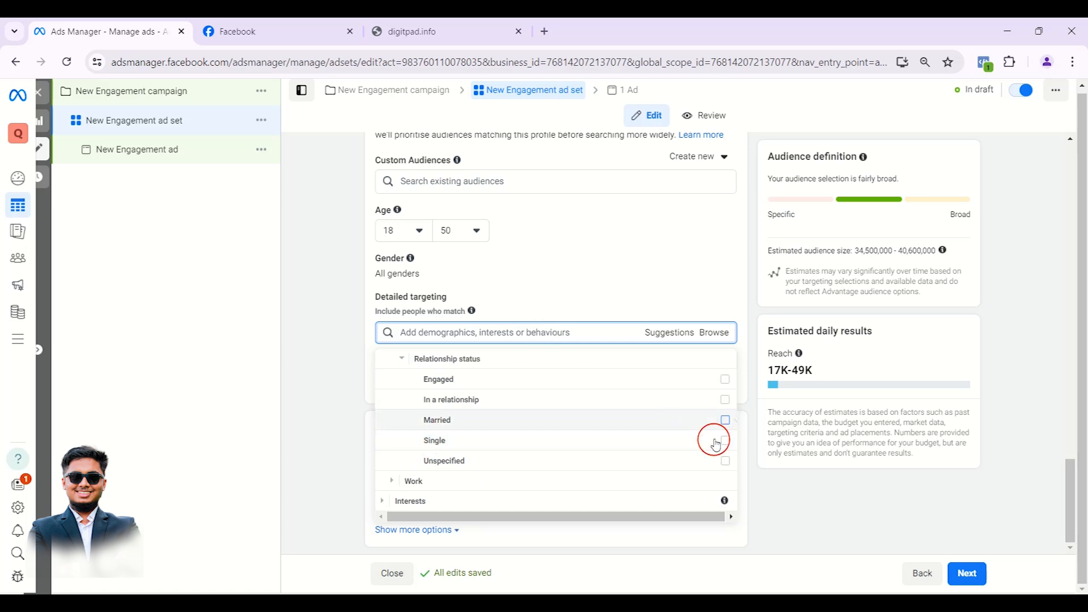
pyautogui.click(323, 304)
pyautogui.moveTo(710, 291)
pyautogui.click(715, 309)
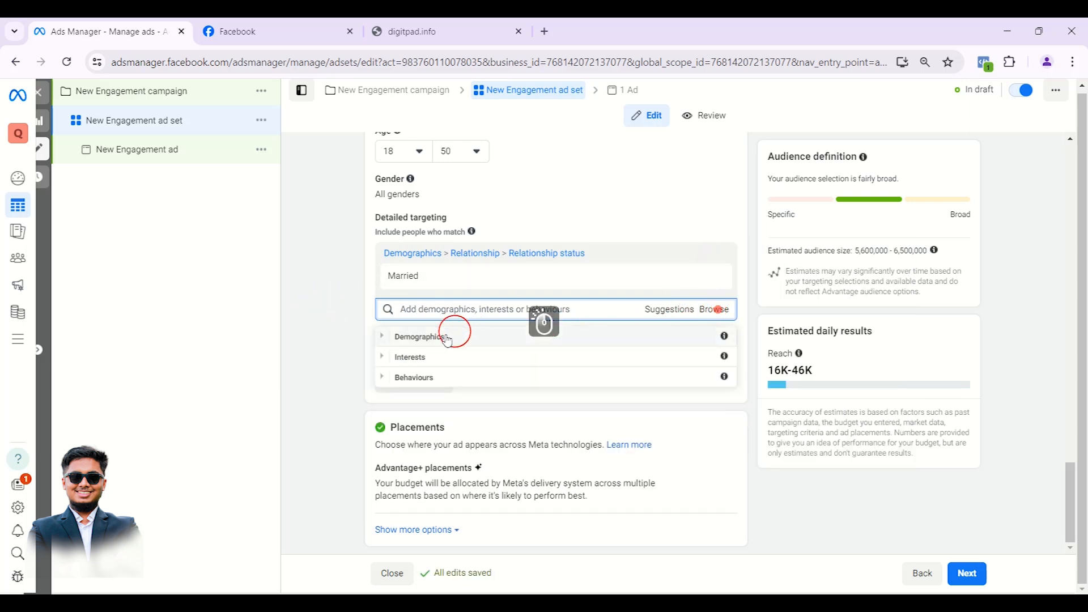
pyautogui.click(386, 336)
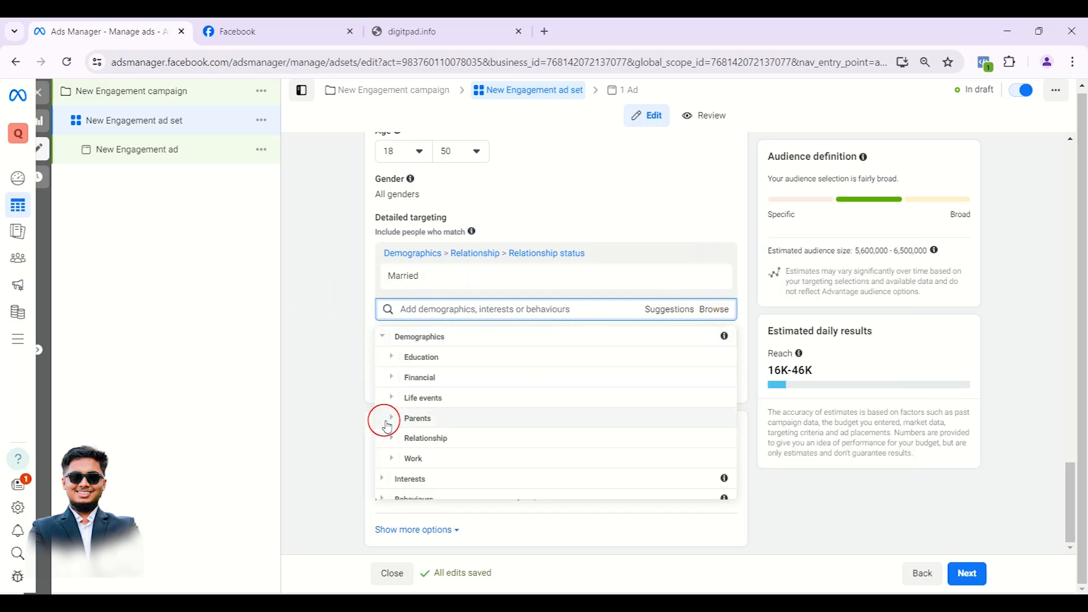
pyautogui.click(392, 403)
pyautogui.click(361, 330)
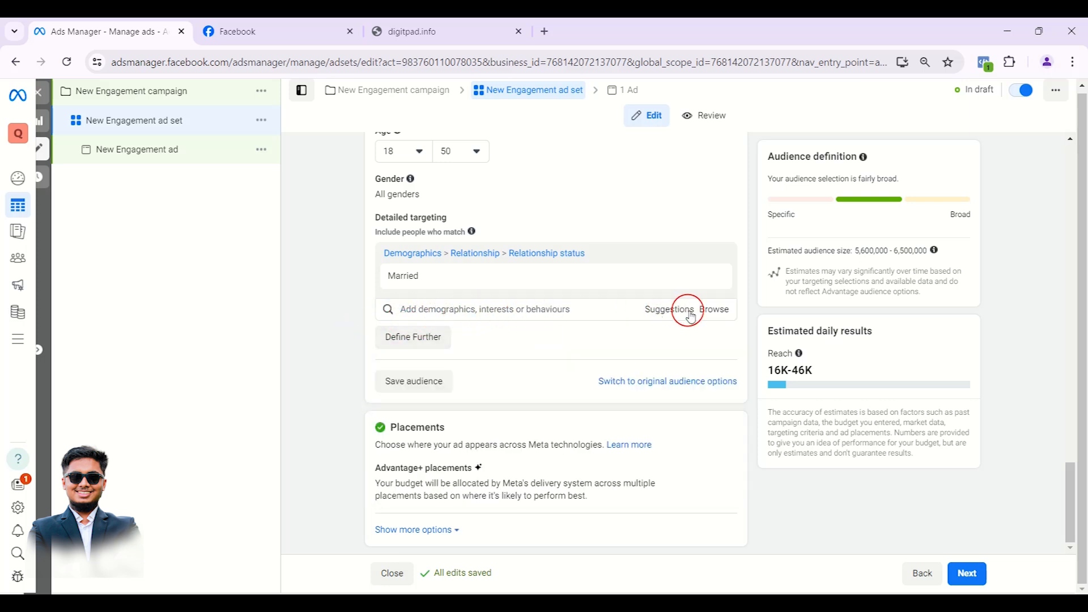
# Step: Browse the detailed targeting demographics again and expand the All parents options under Parents
pyautogui.click(715, 311)
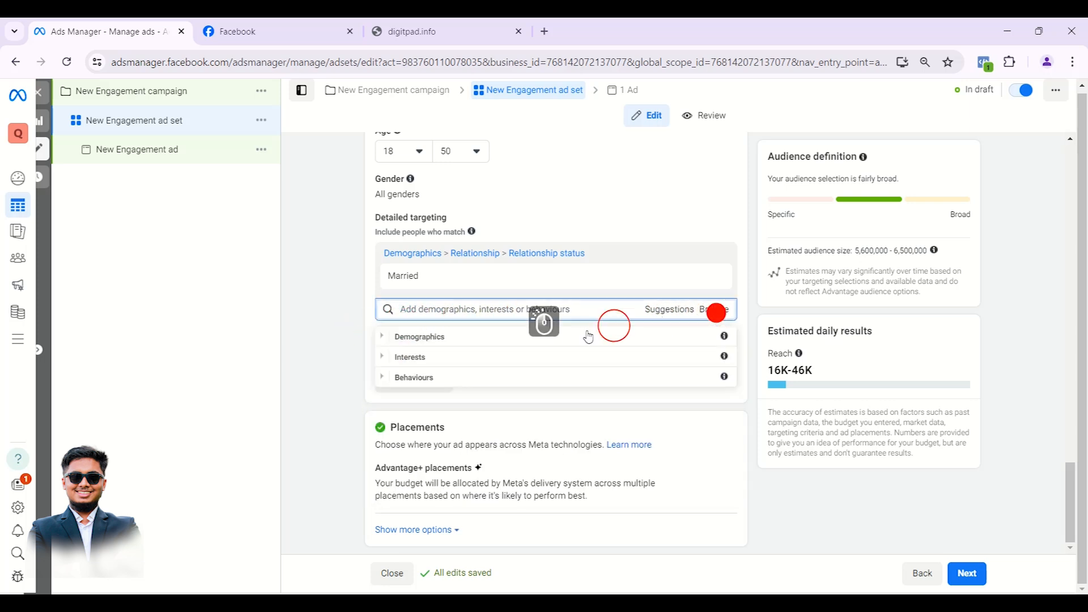
pyautogui.click(384, 338)
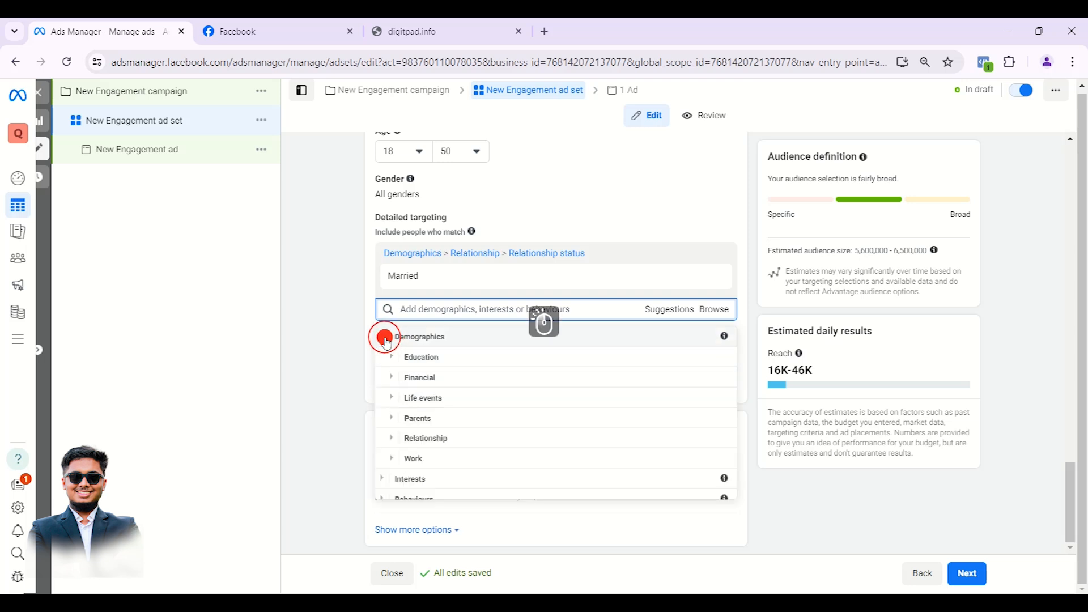
pyautogui.click(393, 418)
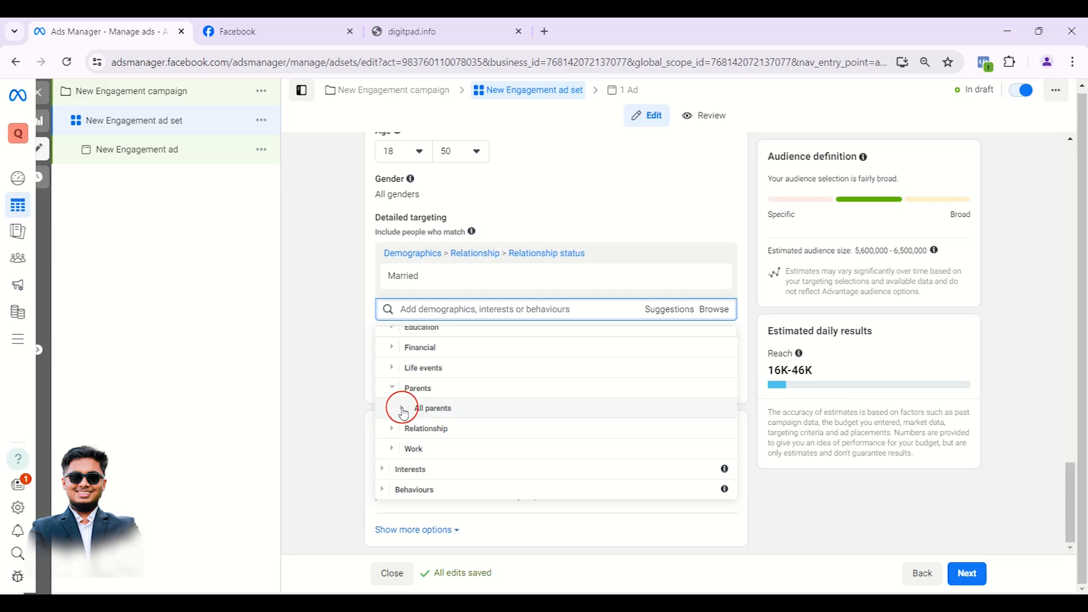
pyautogui.click(402, 409)
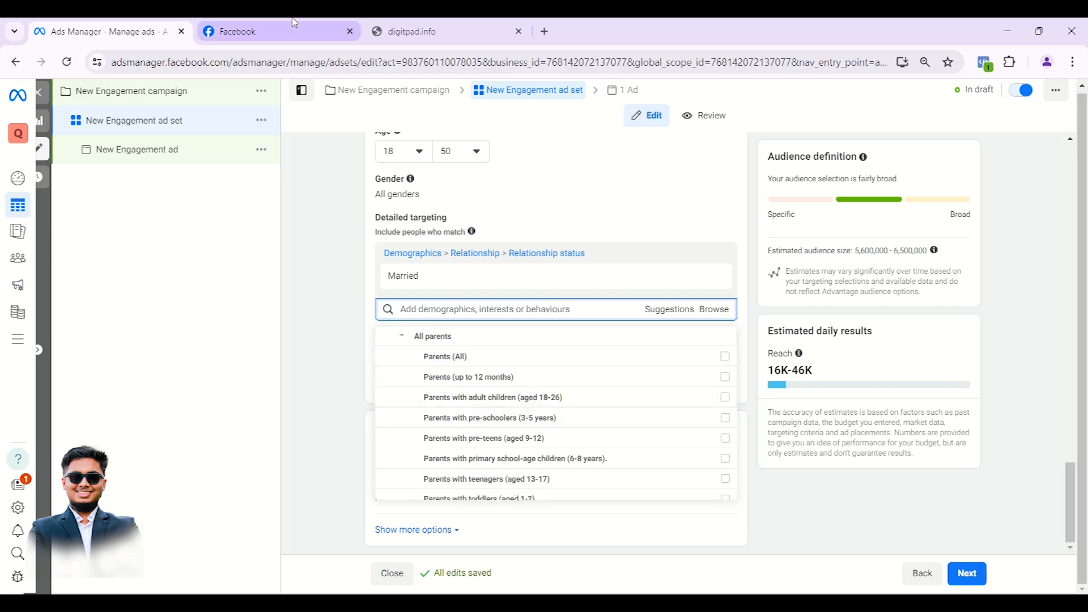
# Step: Review the children's dress photos in the Facebook page's party dress post to judge suitable child ages, and return to Ads Manager
pyautogui.click(294, 23)
pyautogui.scroll(4, 617, 320)
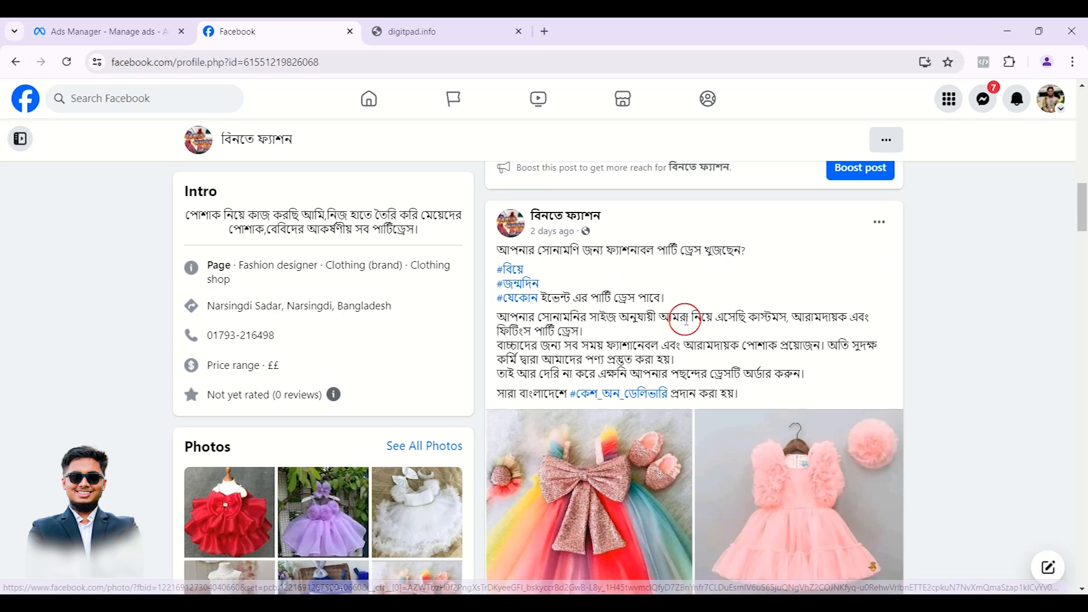
pyautogui.scroll(-4, 686, 320)
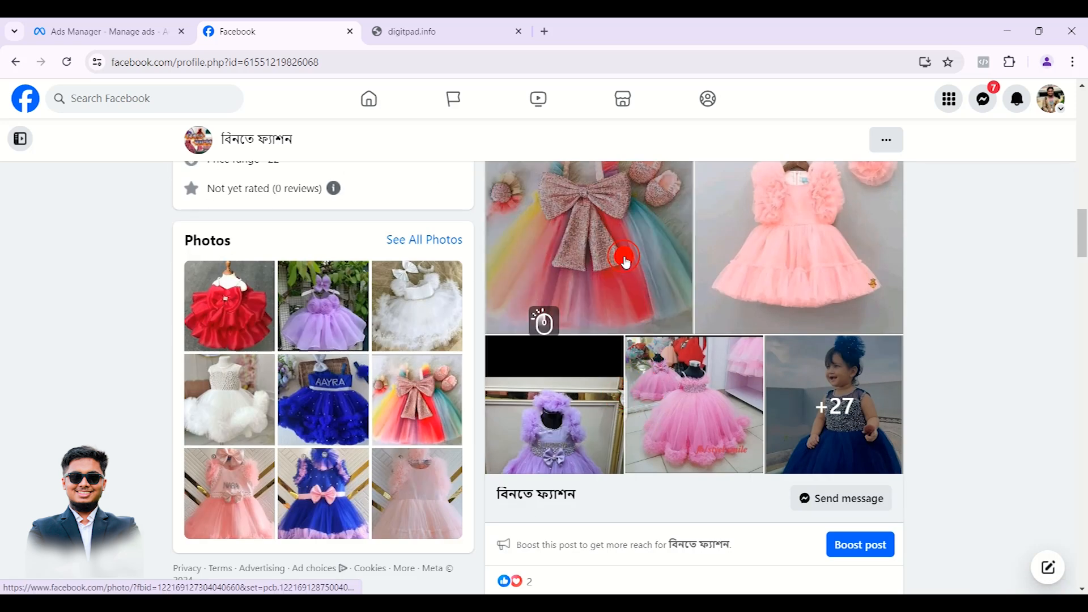
pyautogui.click(544, 317)
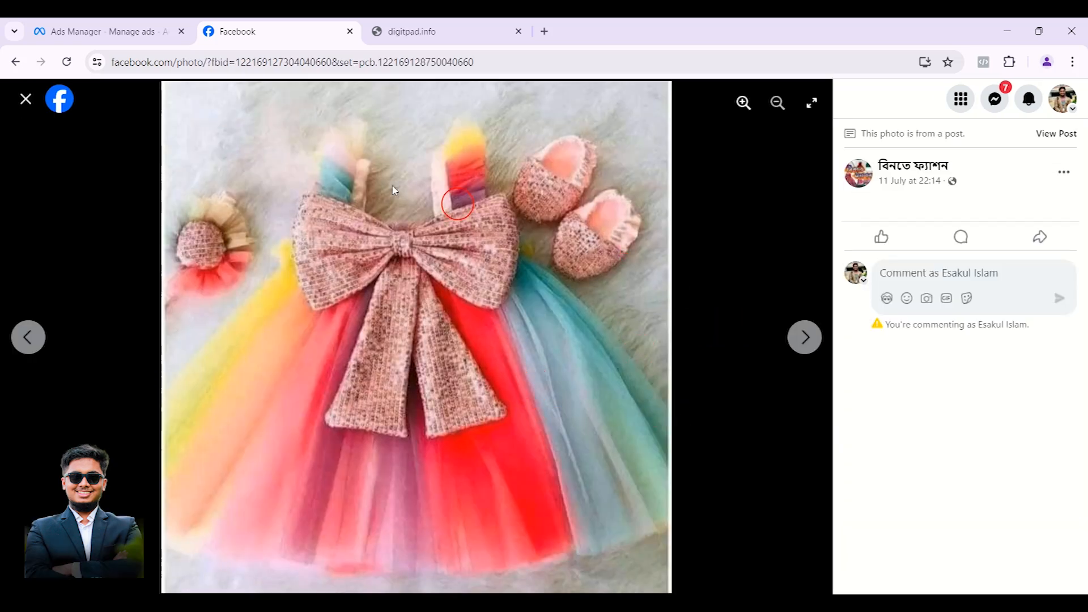
pyautogui.click(29, 101)
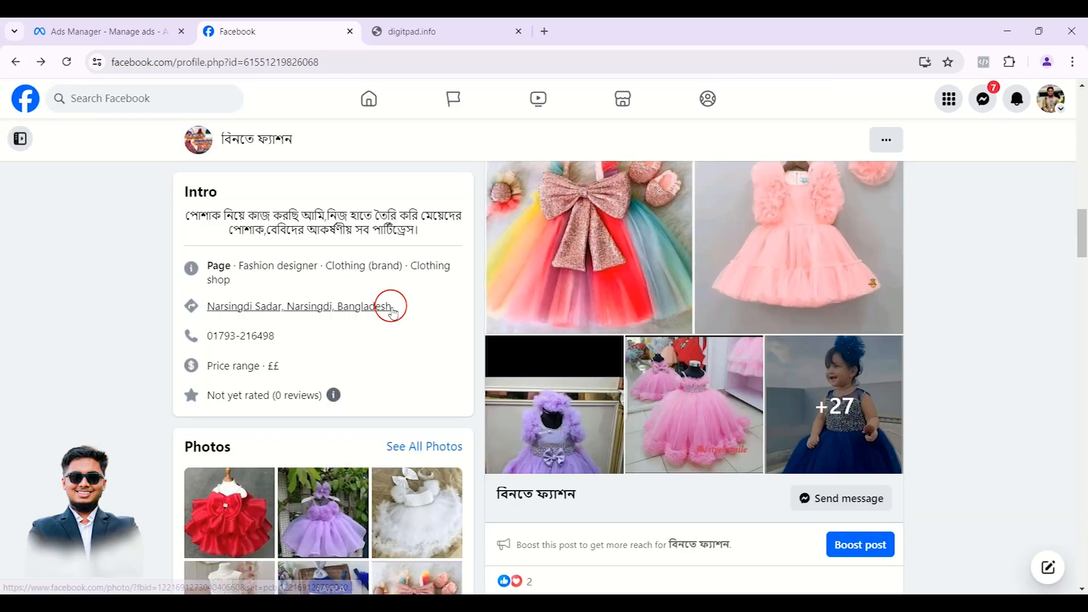
pyautogui.click(703, 410)
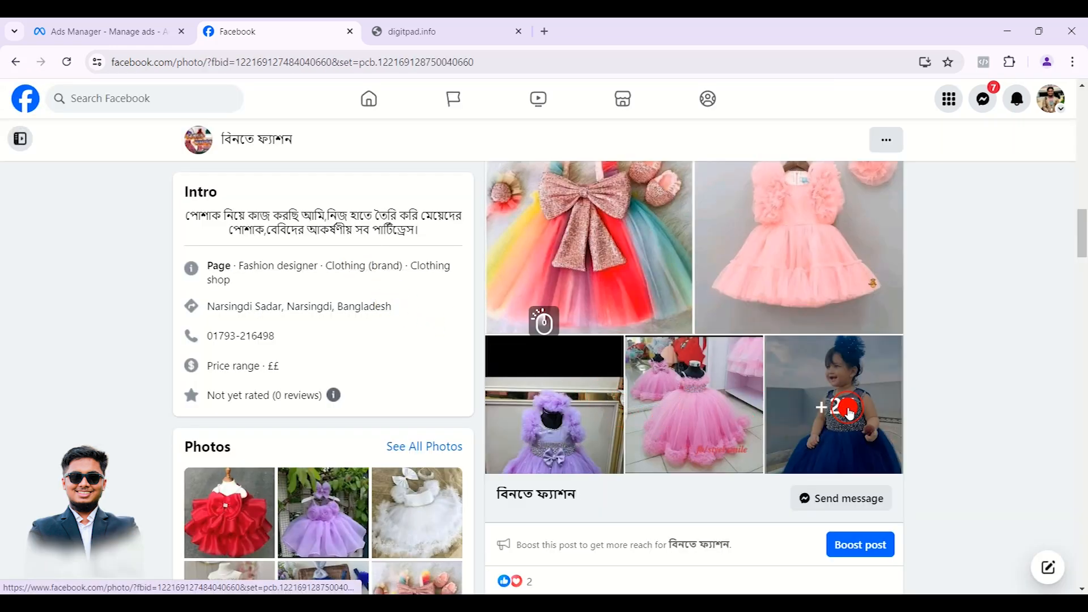
pyautogui.click(814, 336)
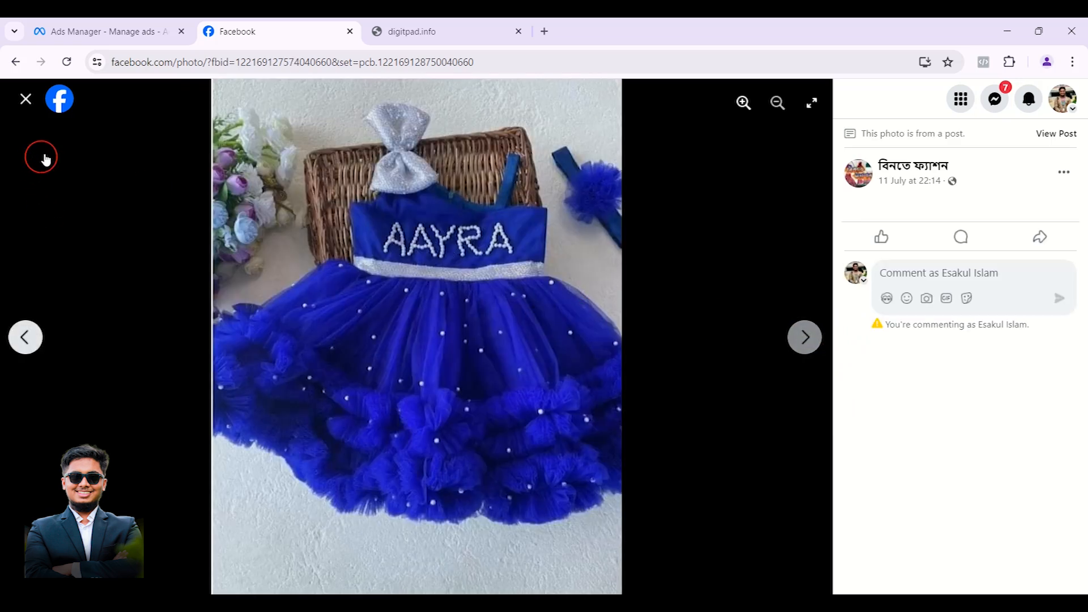
pyautogui.click(26, 100)
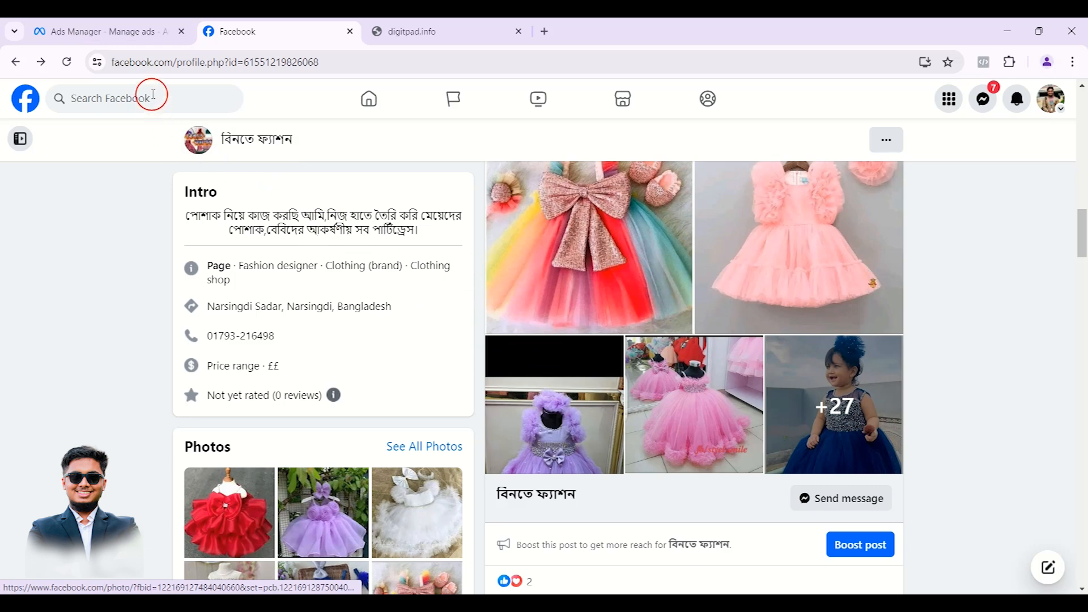
pyautogui.click(145, 33)
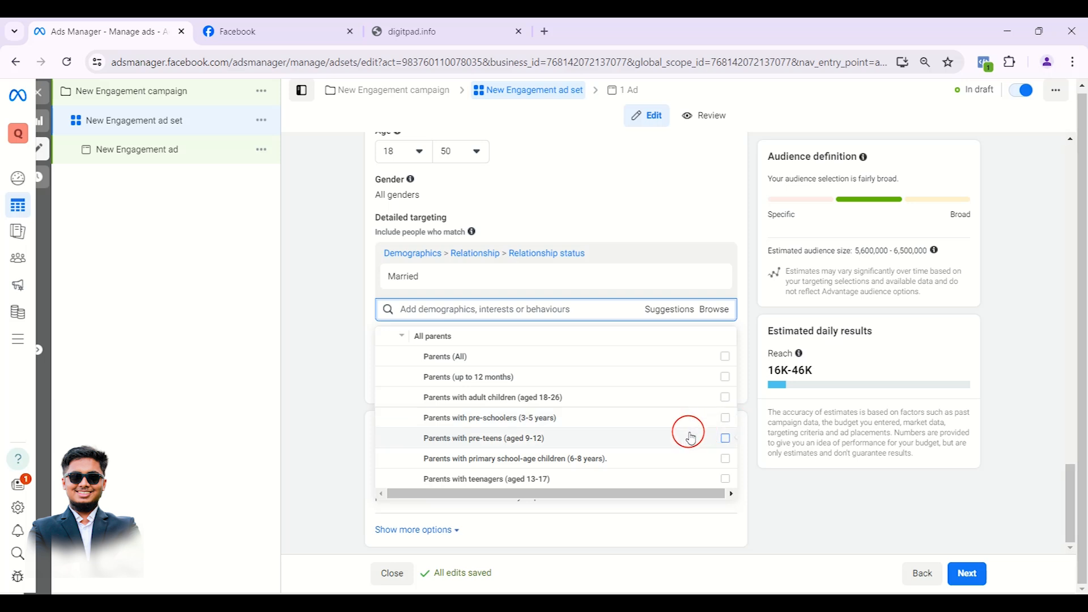
# Step: Add Parents with pre-schoolers (3-5 years) and Parents (up to 12 months) to the detailed targeting and review the other parent groups
pyautogui.click(725, 420)
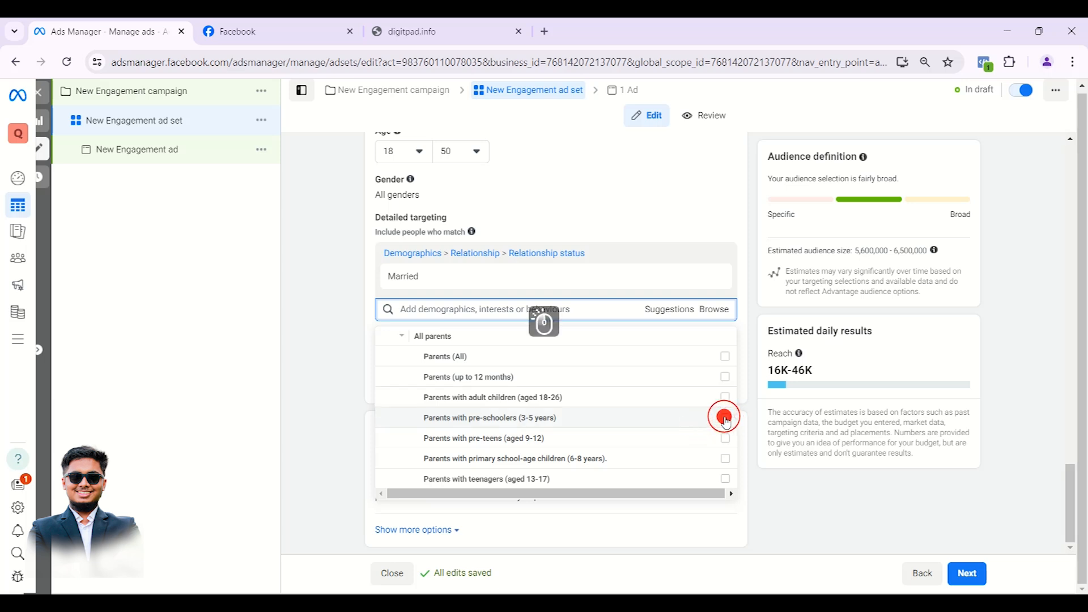
pyautogui.click(725, 377)
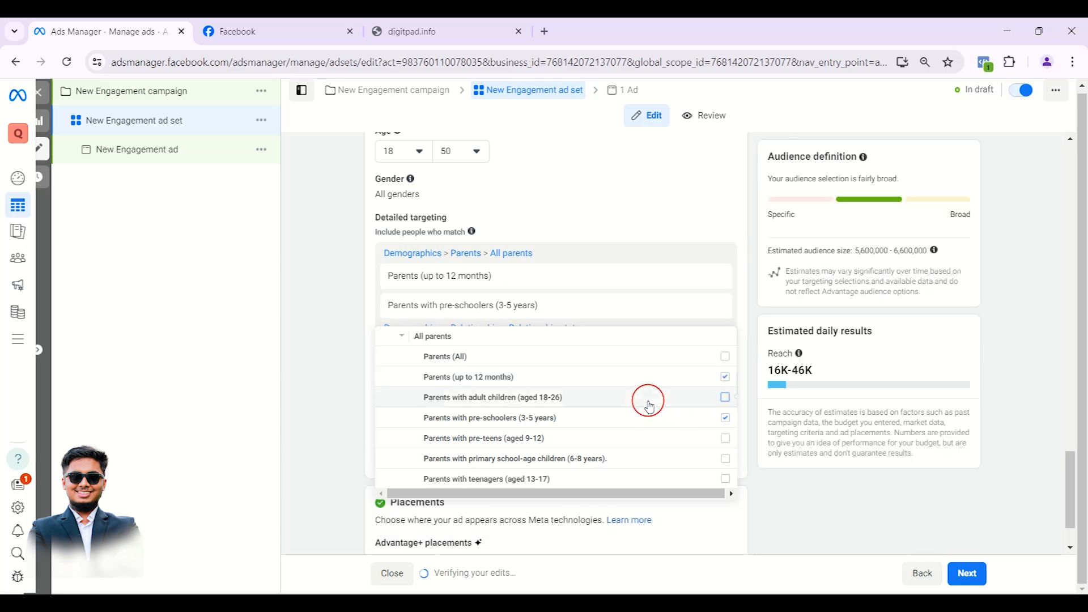
pyautogui.scroll(-1, 650, 404)
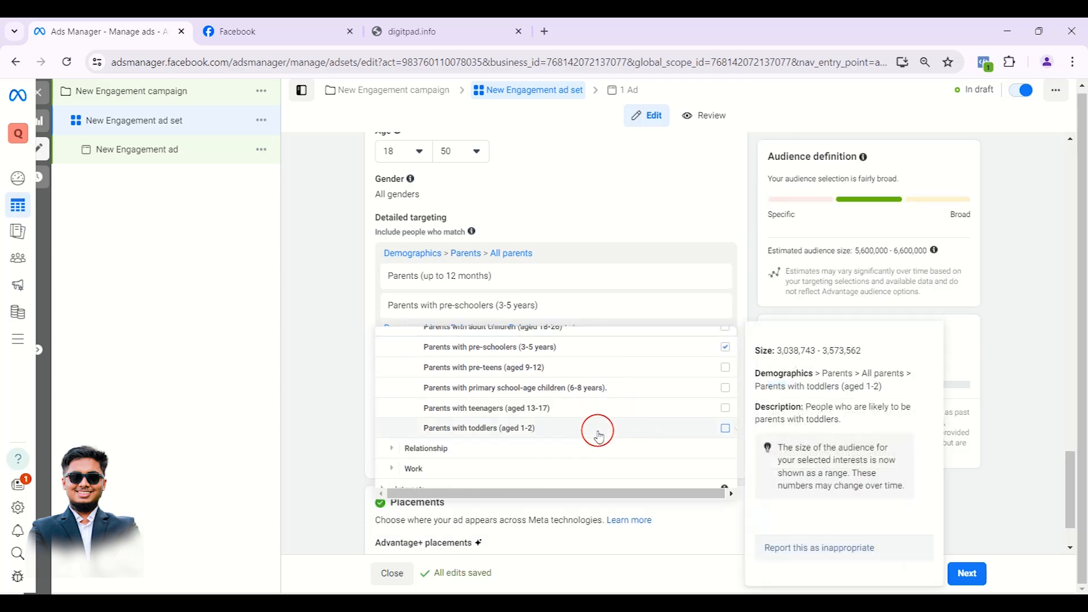
pyautogui.scroll(1, 569, 435)
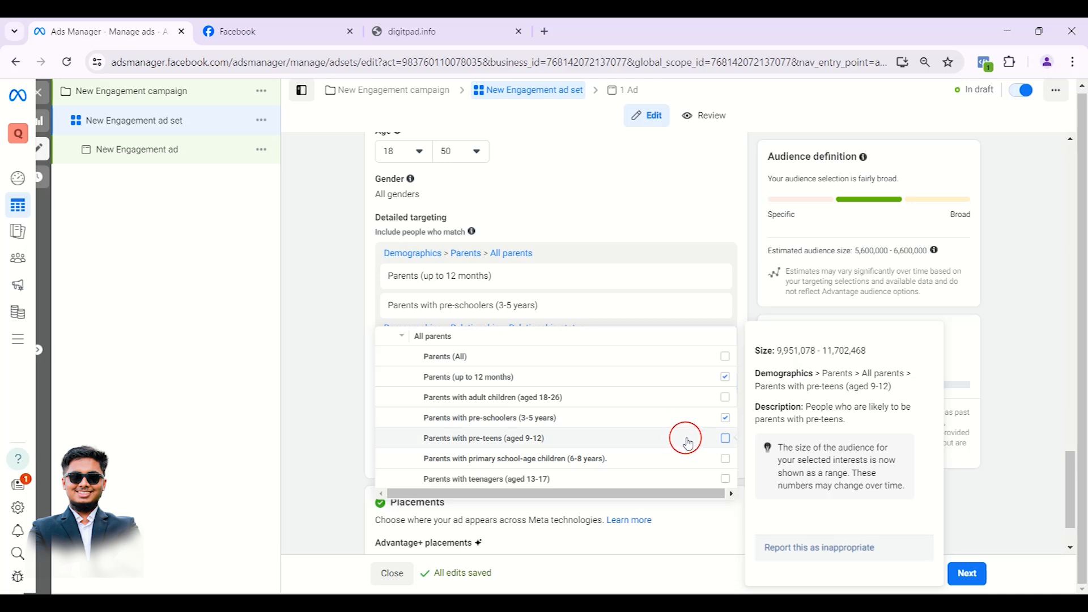
# Step: Close the detailed targeting list and reset the ad set's start date to today in the schedule
pyautogui.scroll(-2, 688, 439)
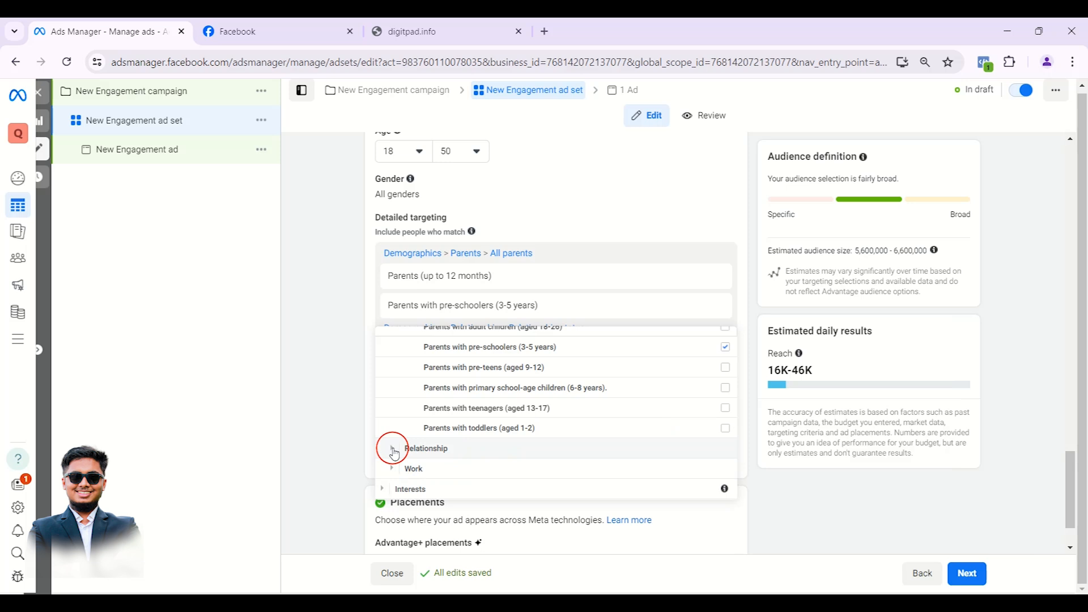
pyautogui.click(328, 428)
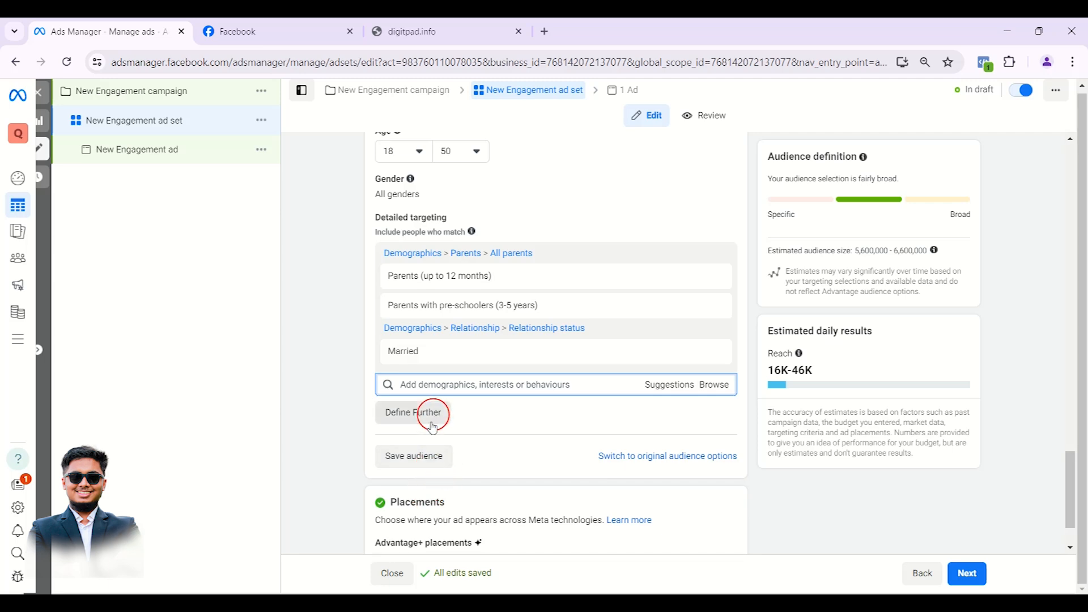
pyautogui.scroll(3, 433, 414)
pyautogui.scroll(10, 465, 363)
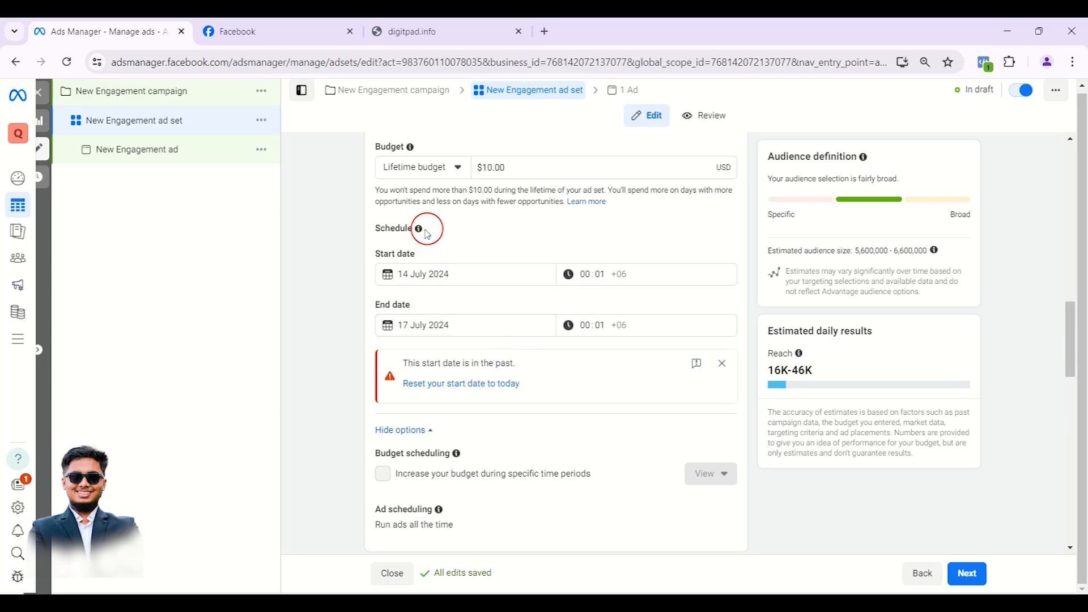
pyautogui.scroll(3, 391, 227)
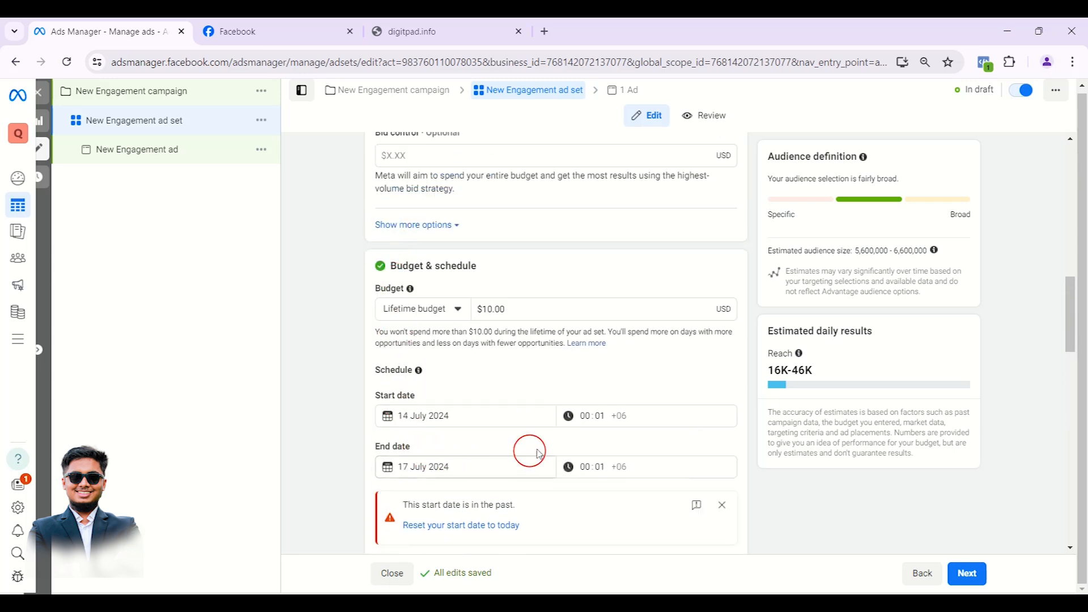
pyautogui.scroll(-4, 510, 454)
pyautogui.click(452, 316)
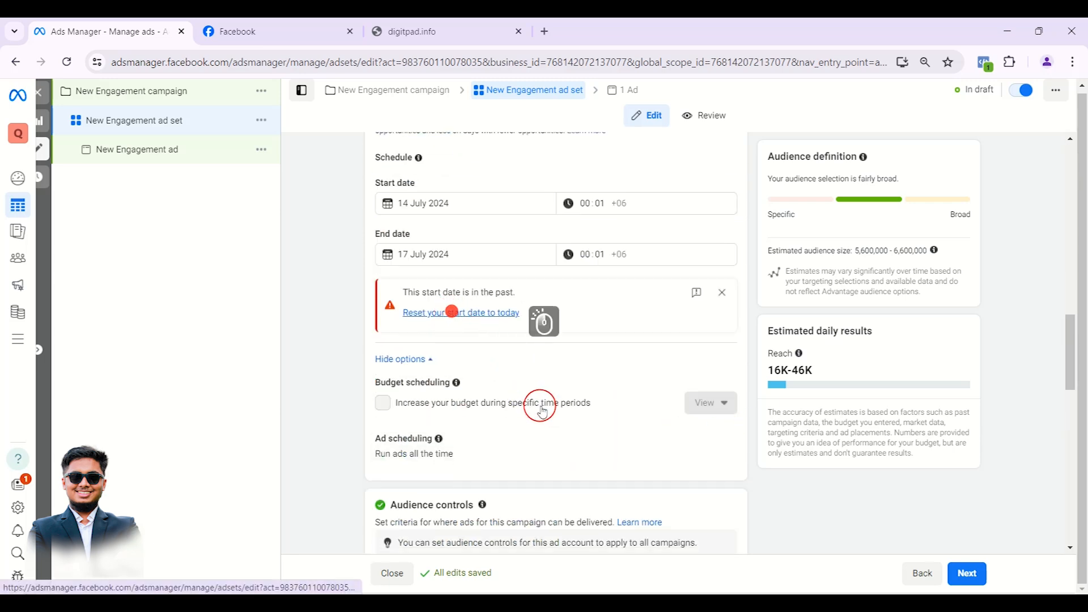
# Step: Add Parents with toddlers (aged 1-2) from the detailed targeting suggestions and look through the remaining suggestions
pyautogui.scroll(-10, 549, 403)
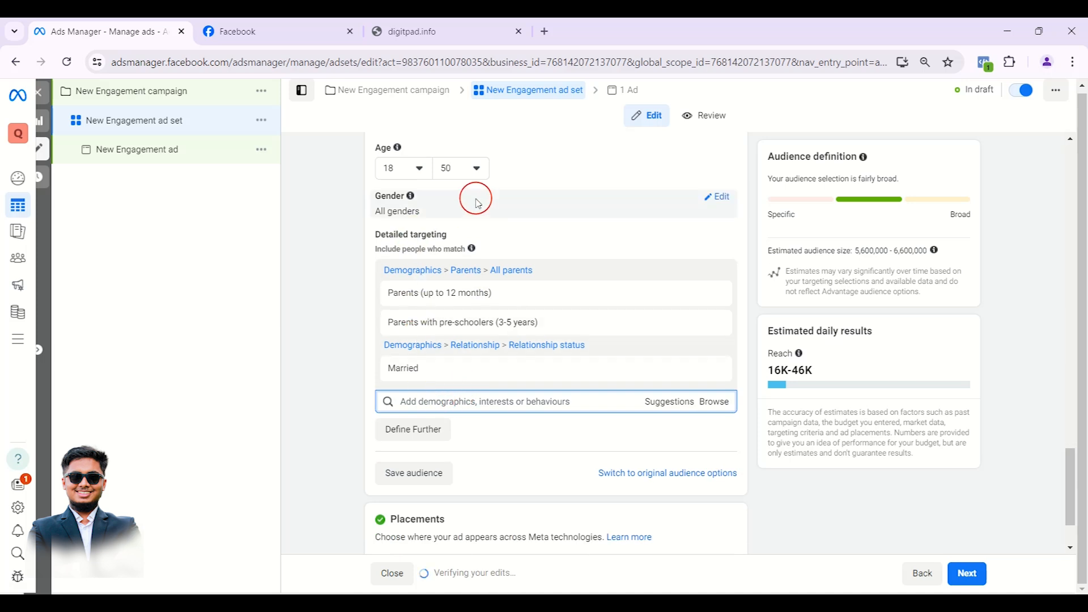
pyautogui.moveTo(430, 367)
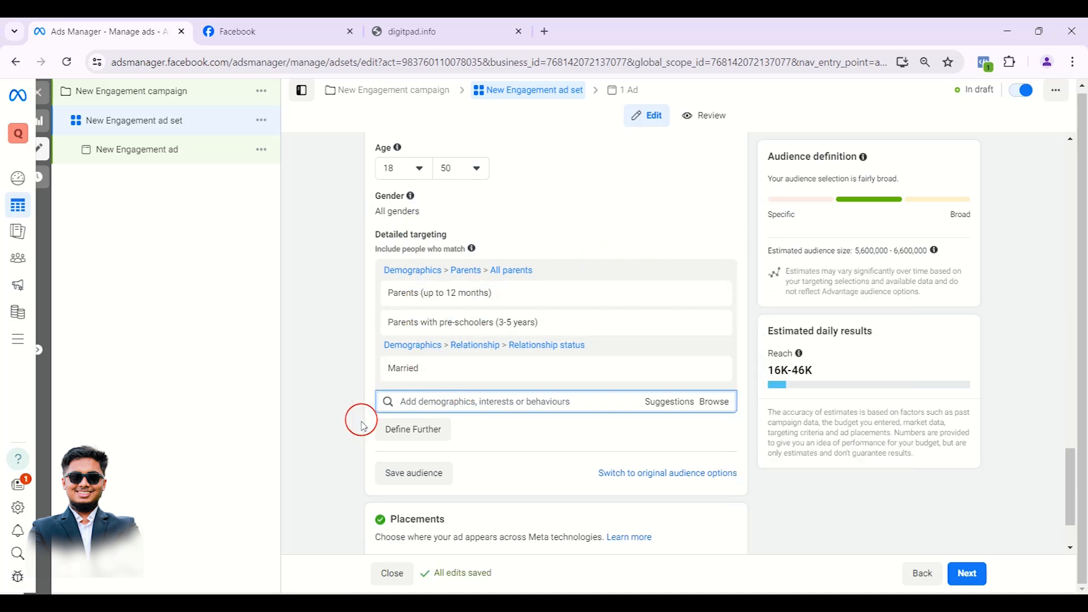
pyautogui.scroll(-1, 360, 396)
pyautogui.moveTo(662, 267)
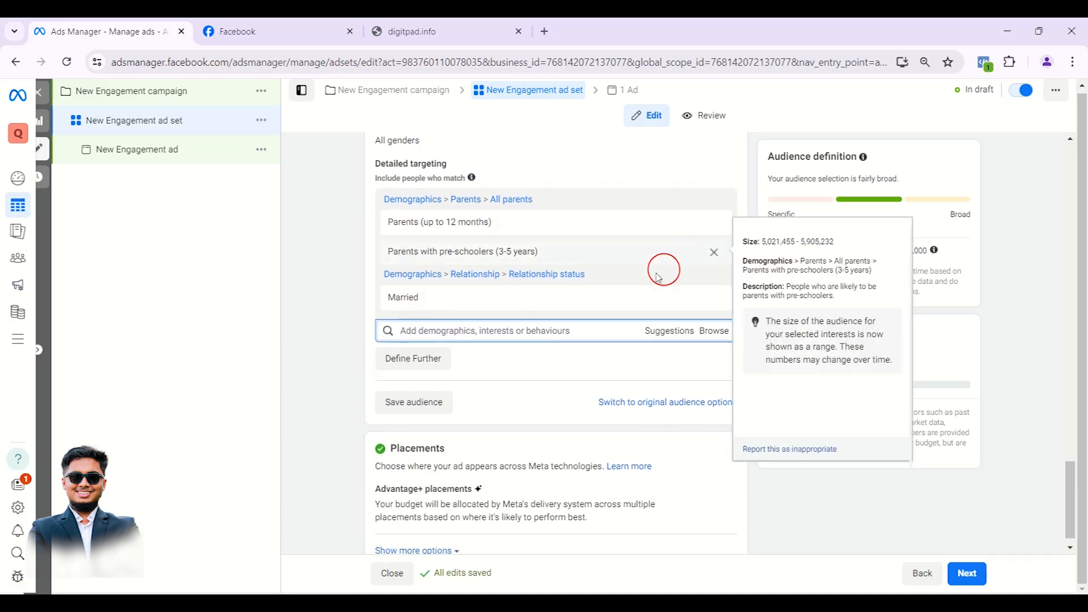
pyautogui.click(654, 336)
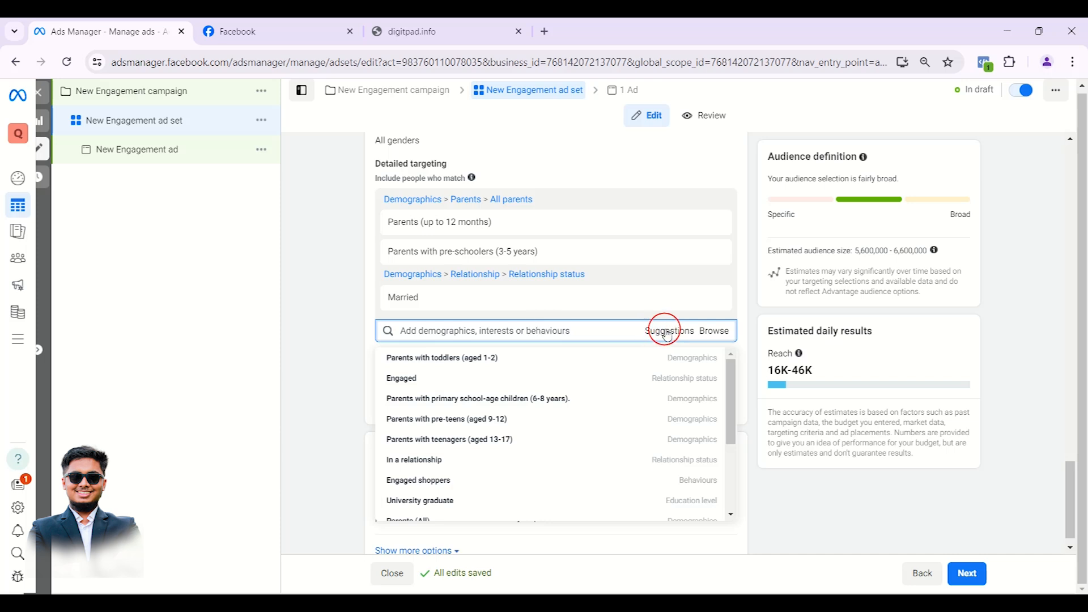
pyautogui.click(416, 362)
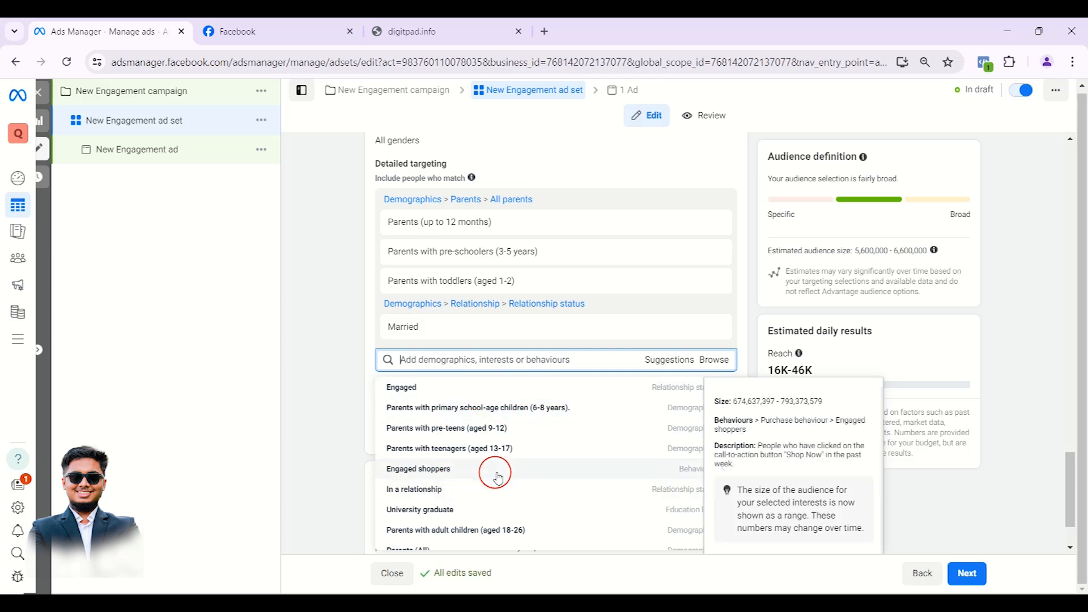
pyautogui.scroll(-2, 496, 441)
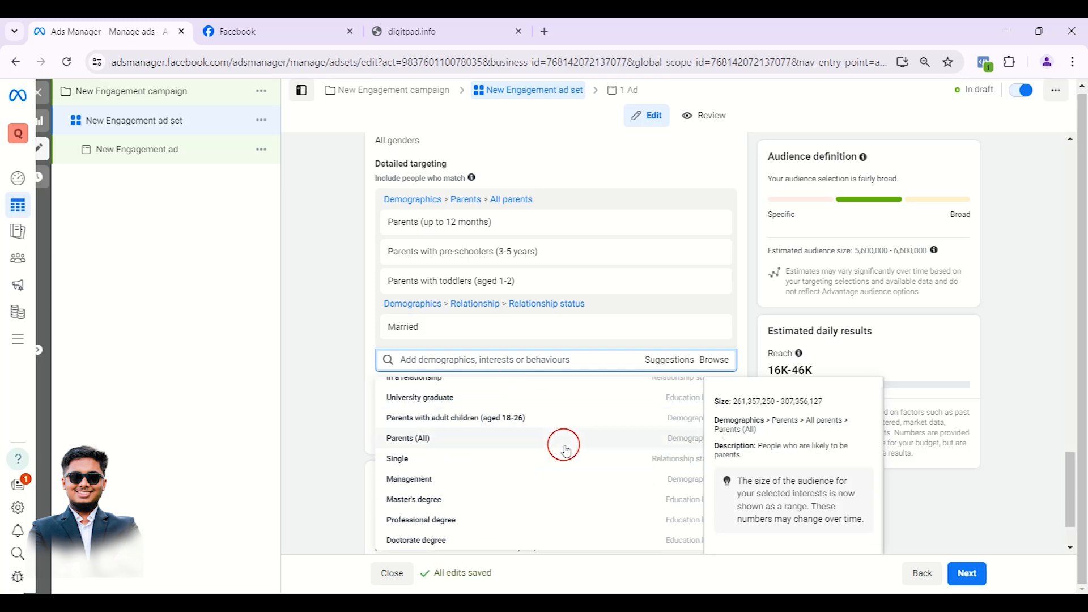
pyautogui.scroll(-1, 487, 464)
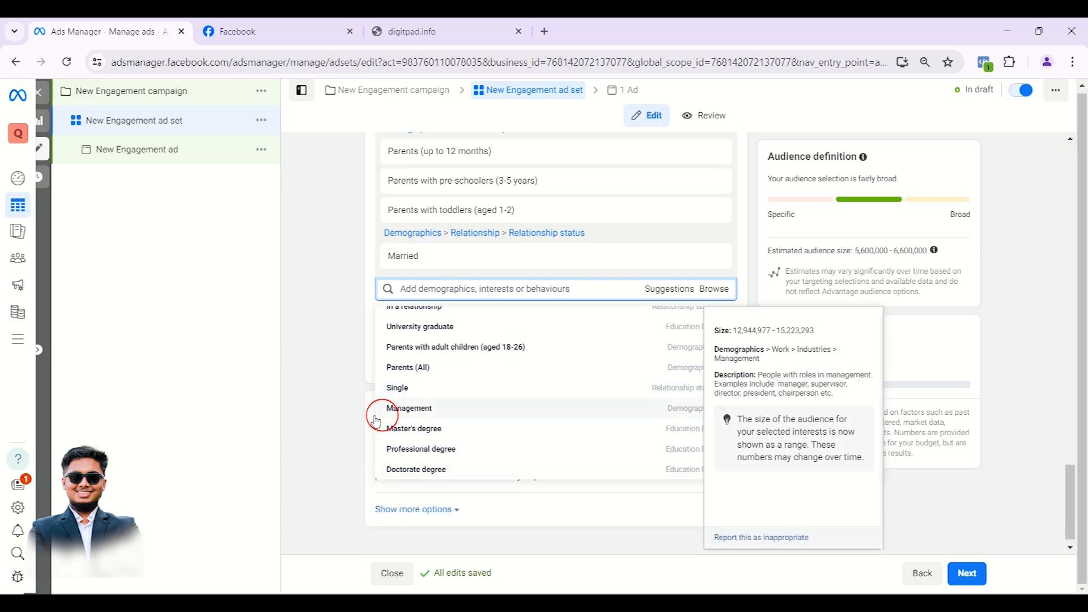
pyautogui.click(334, 404)
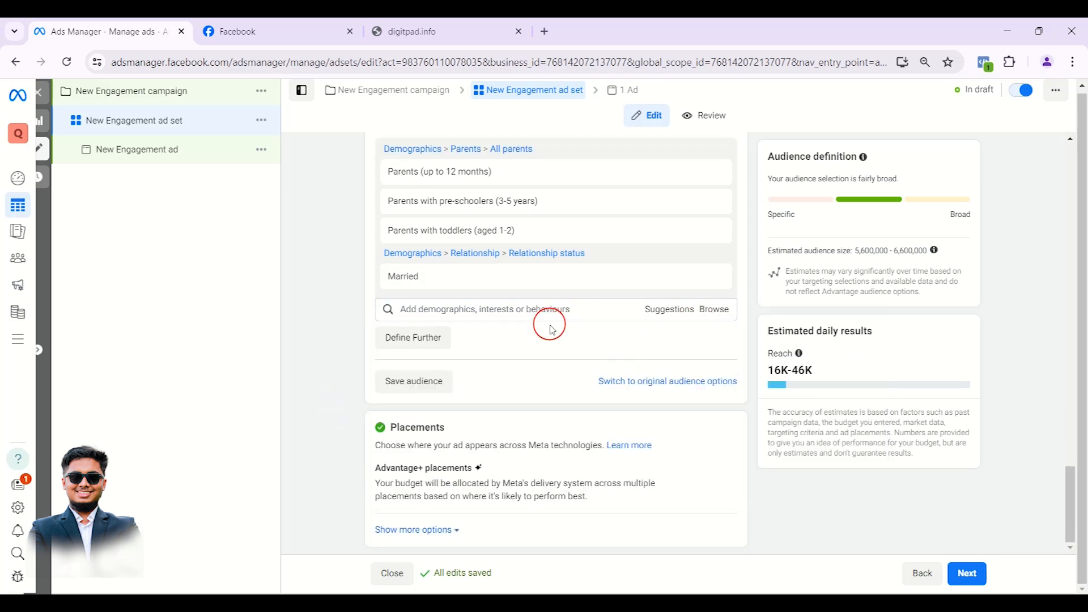
# Step: Remove the relationship status Married from the detailed targeting and define the audience further with a must-also-match condition
pyautogui.scroll(3, 530, 309)
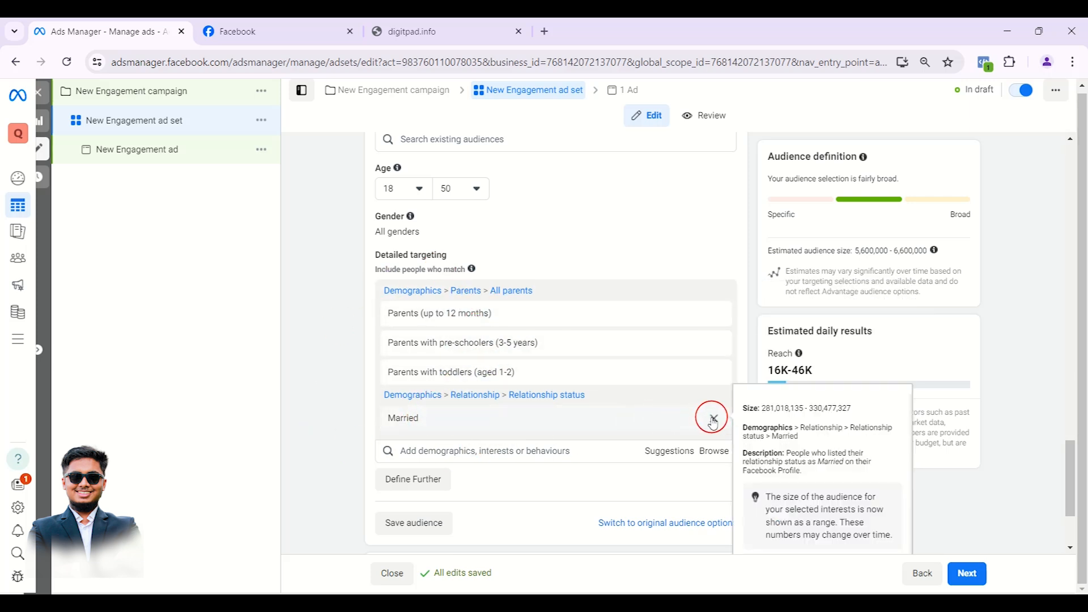
pyautogui.click(711, 421)
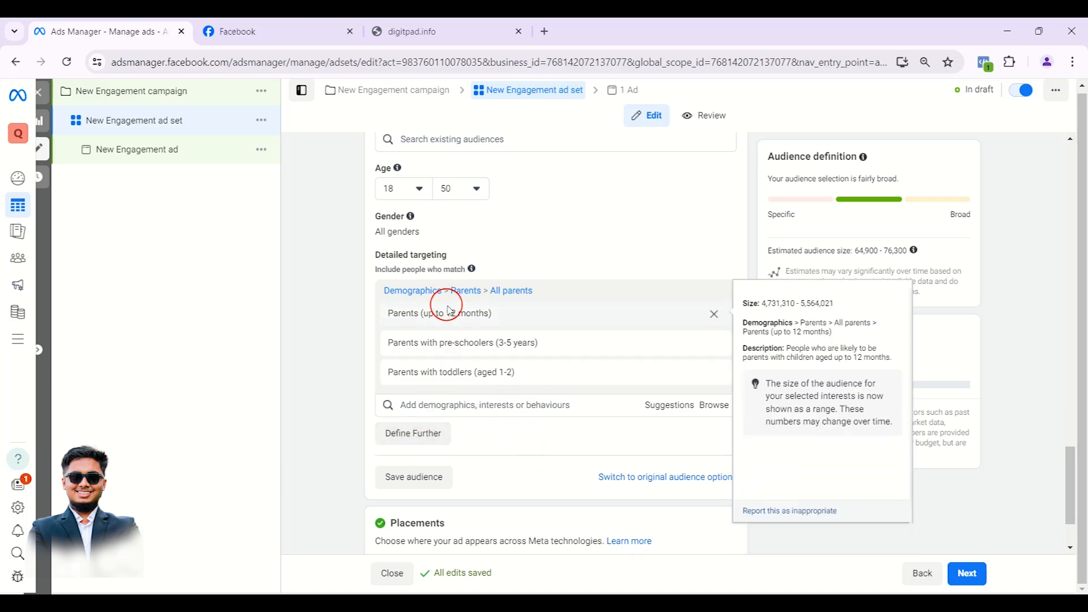
pyautogui.moveTo(425, 309)
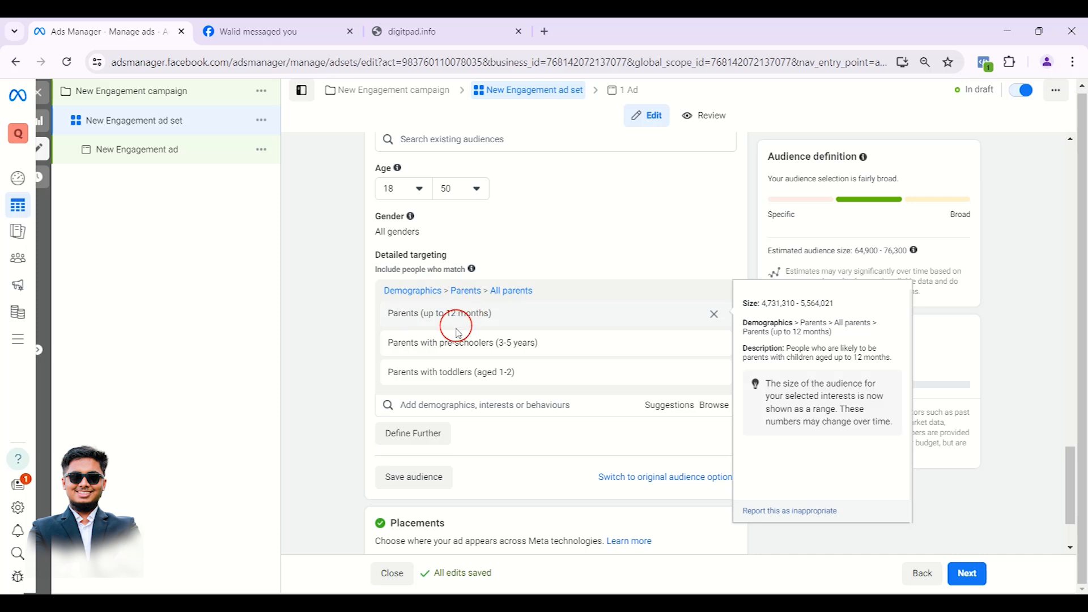
pyautogui.click(408, 434)
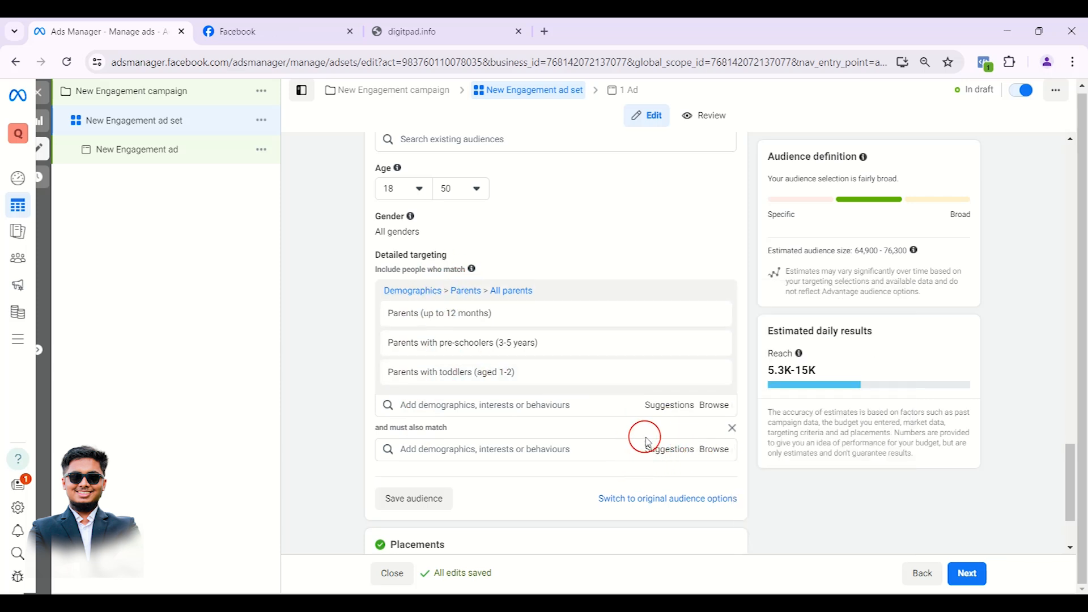
# Step: Check the Behaviours categories for the must-also-match condition and add the interest Children's clothing (apparel) under Shopping and fashion
pyautogui.click(711, 451)
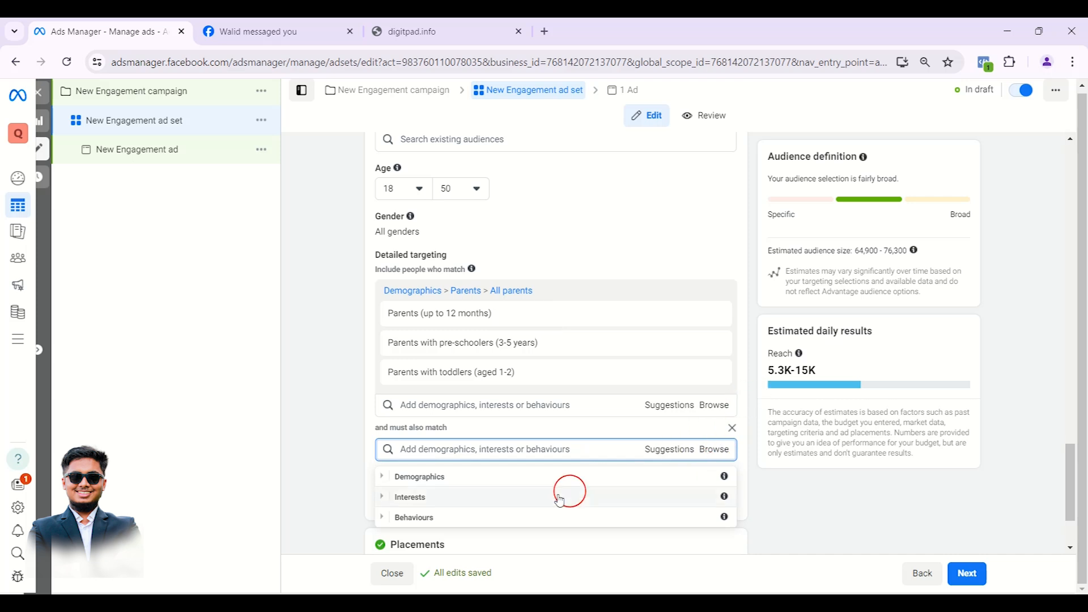
pyautogui.click(380, 517)
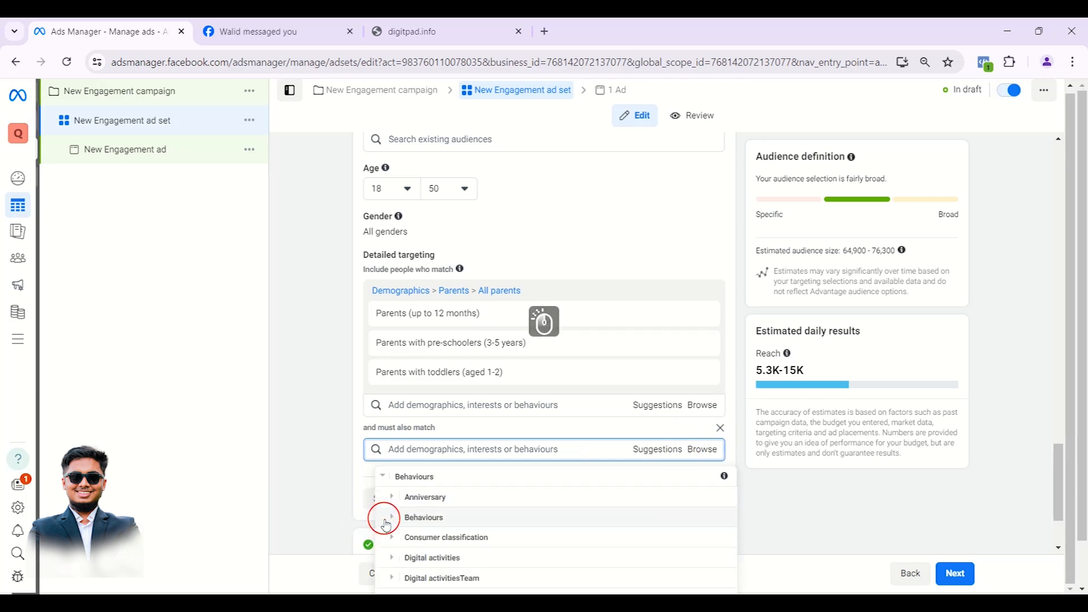
pyautogui.scroll(-3, 387, 527)
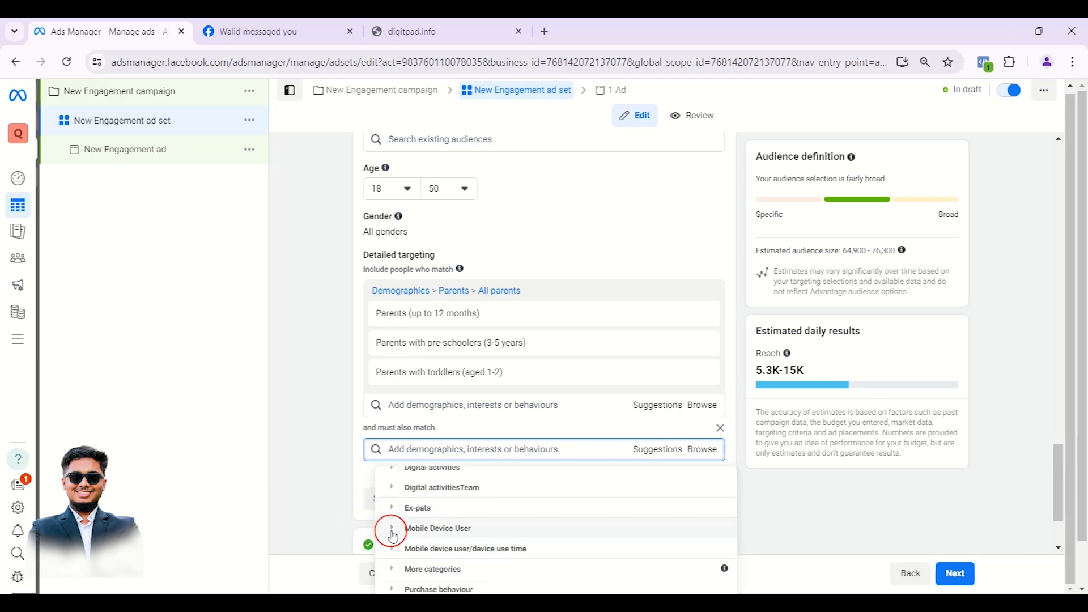
pyautogui.click(337, 442)
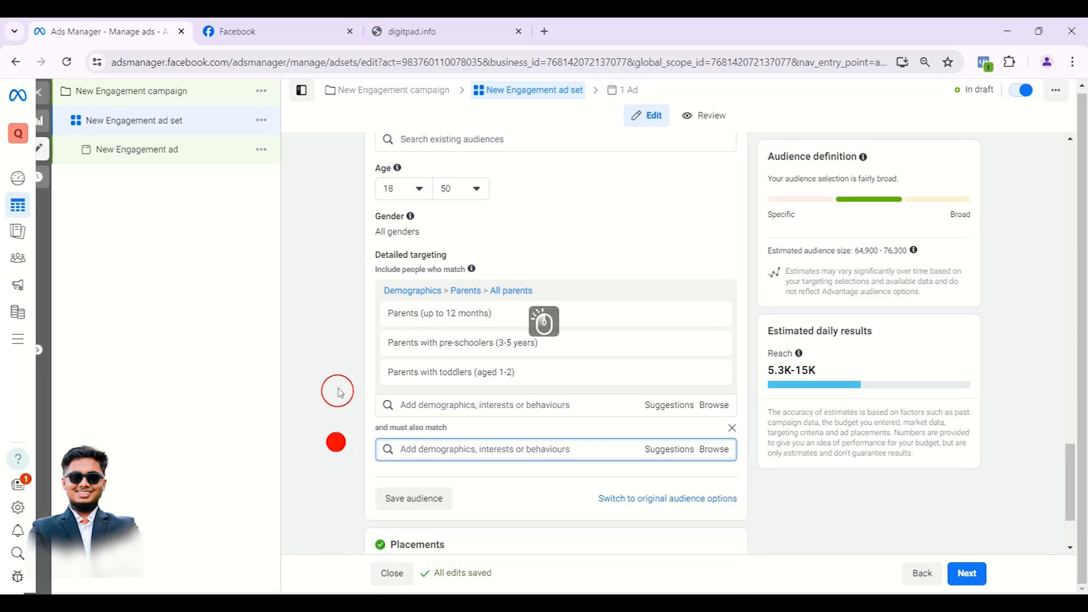
pyautogui.scroll(-2, 340, 392)
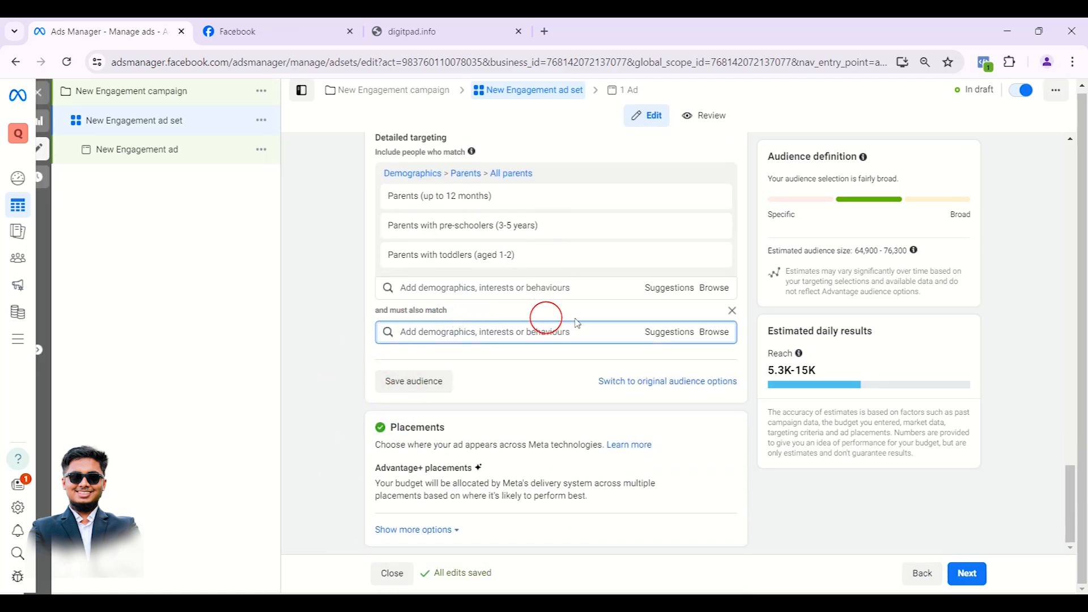
pyautogui.click(709, 333)
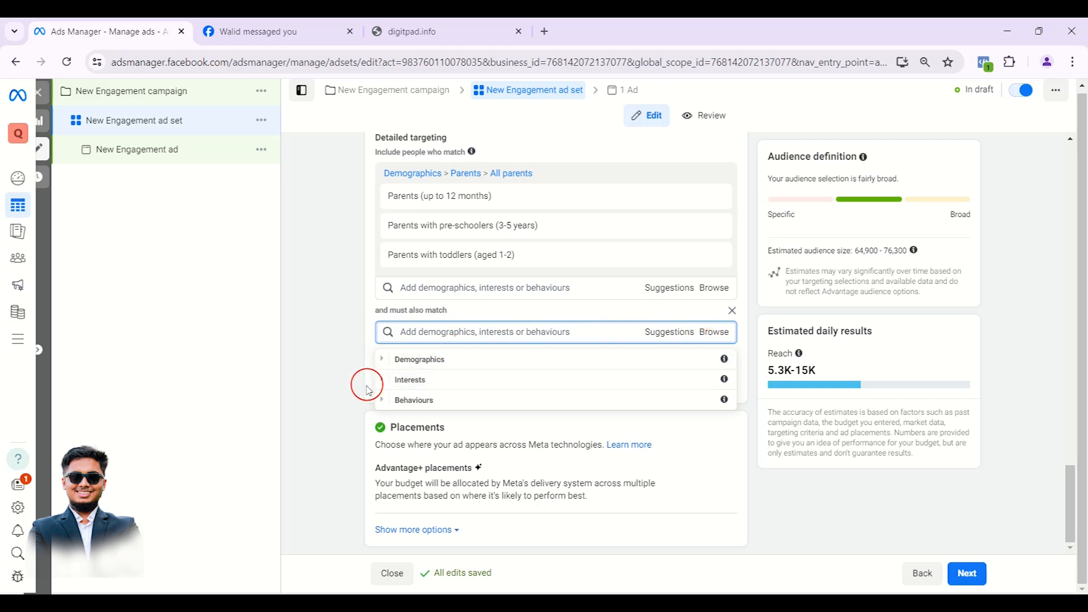
pyautogui.click(383, 381)
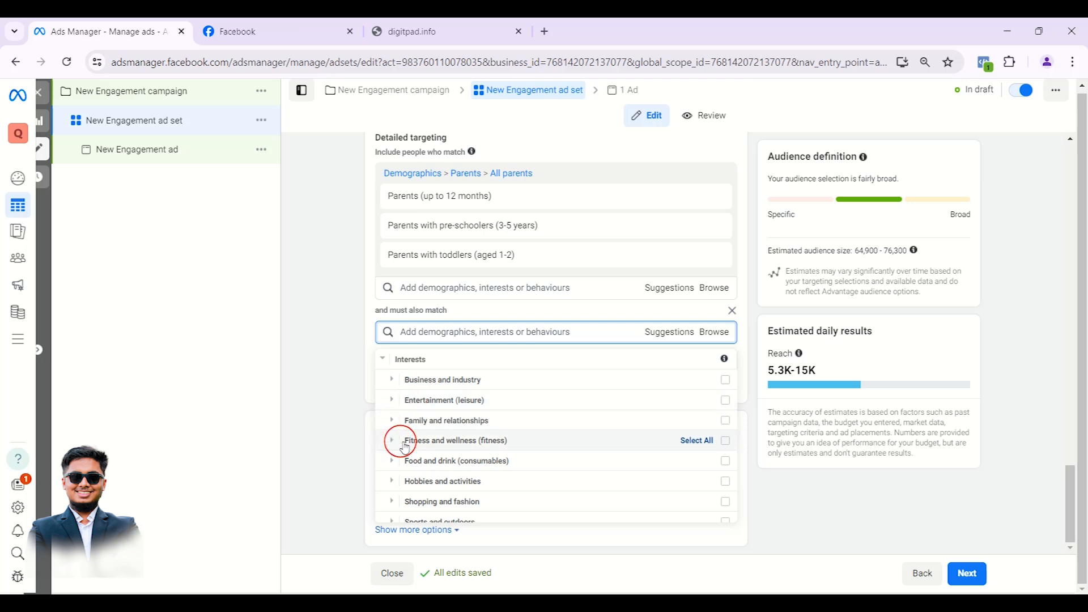
pyautogui.scroll(-1, 395, 436)
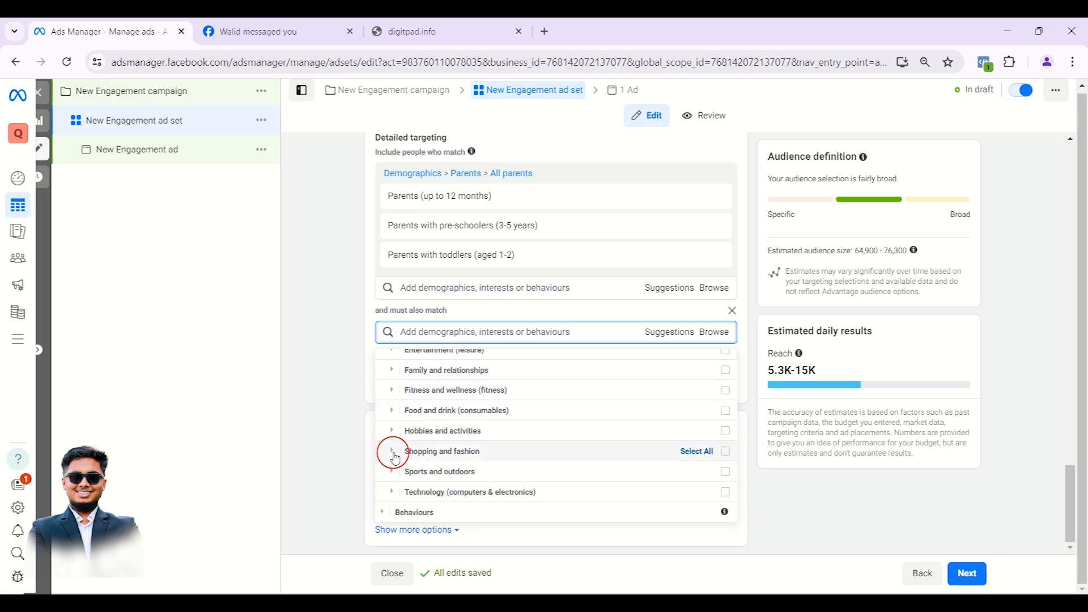
pyautogui.click(392, 452)
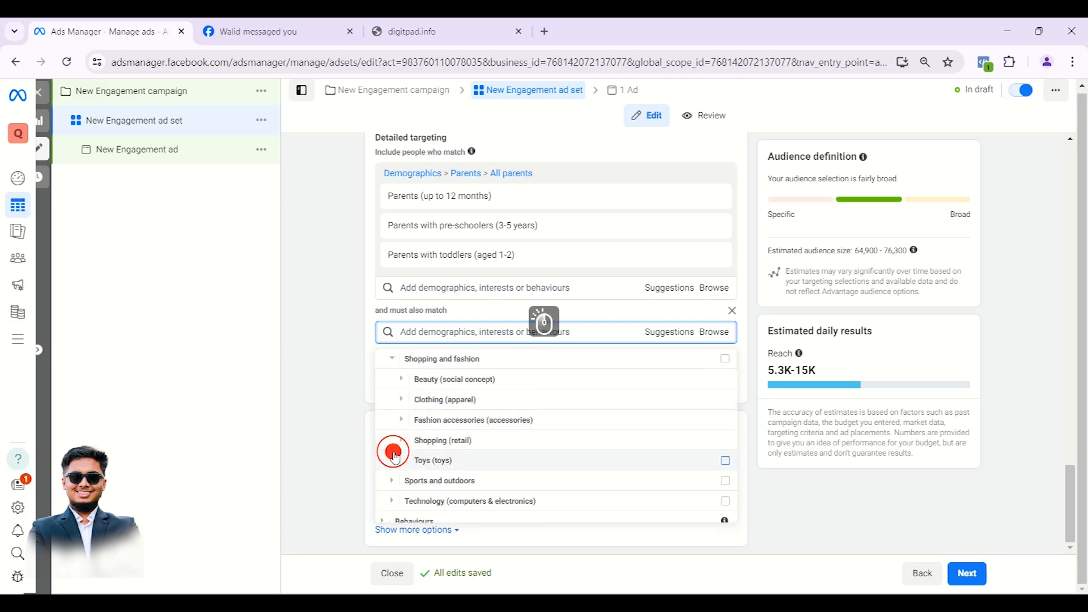
pyautogui.click(402, 401)
pyautogui.moveTo(481, 376)
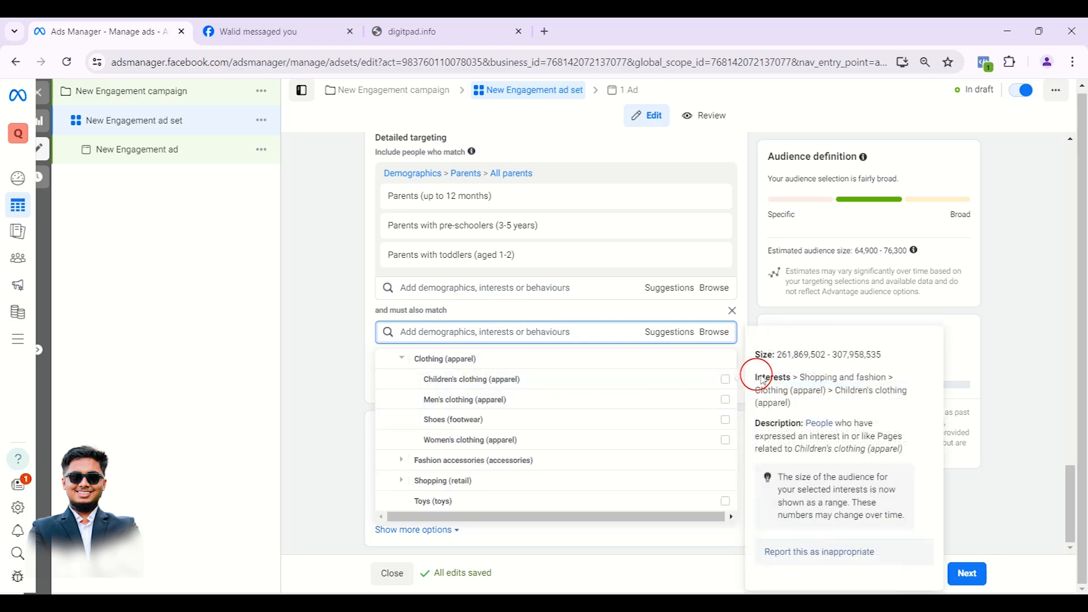
pyautogui.click(727, 380)
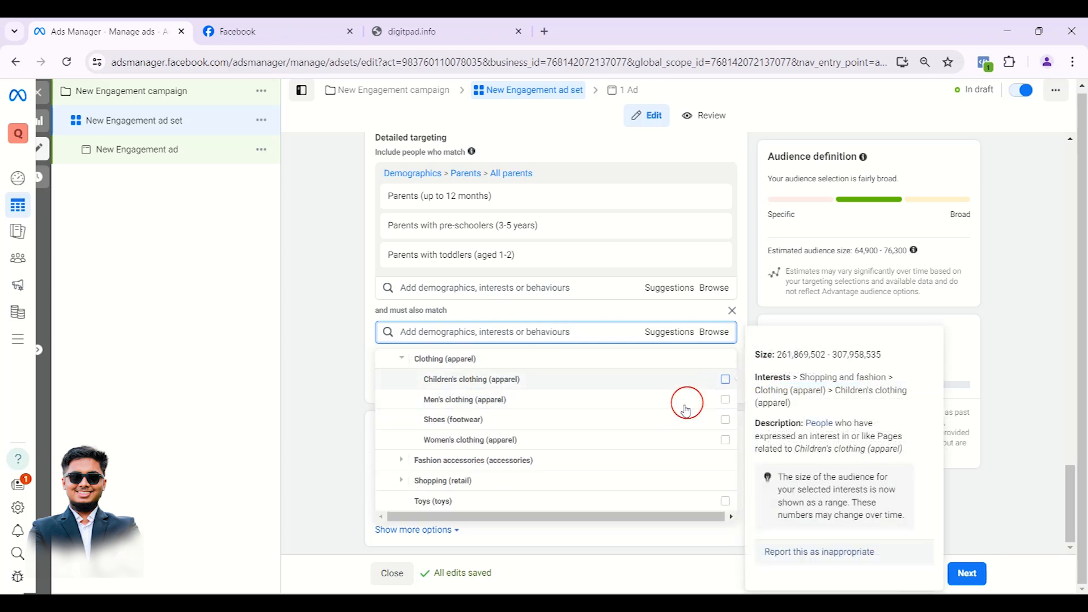
# Step: Try adding Dresses (apparel) from Fashion accessories to the must-also-match interests, remove it again, and review the targeting groups
pyautogui.click(400, 461)
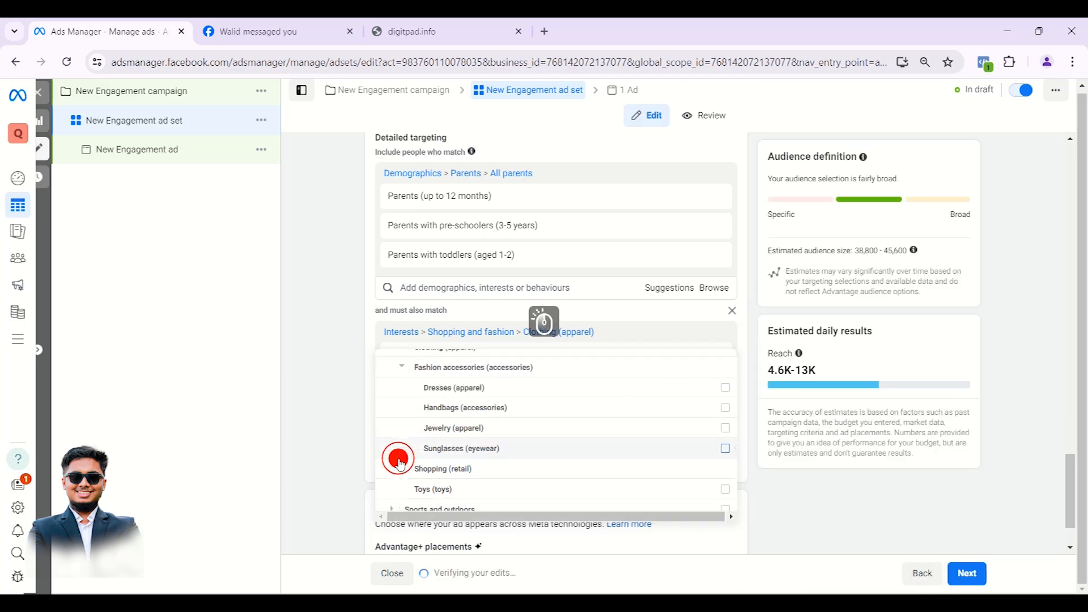
pyautogui.scroll(1, 422, 451)
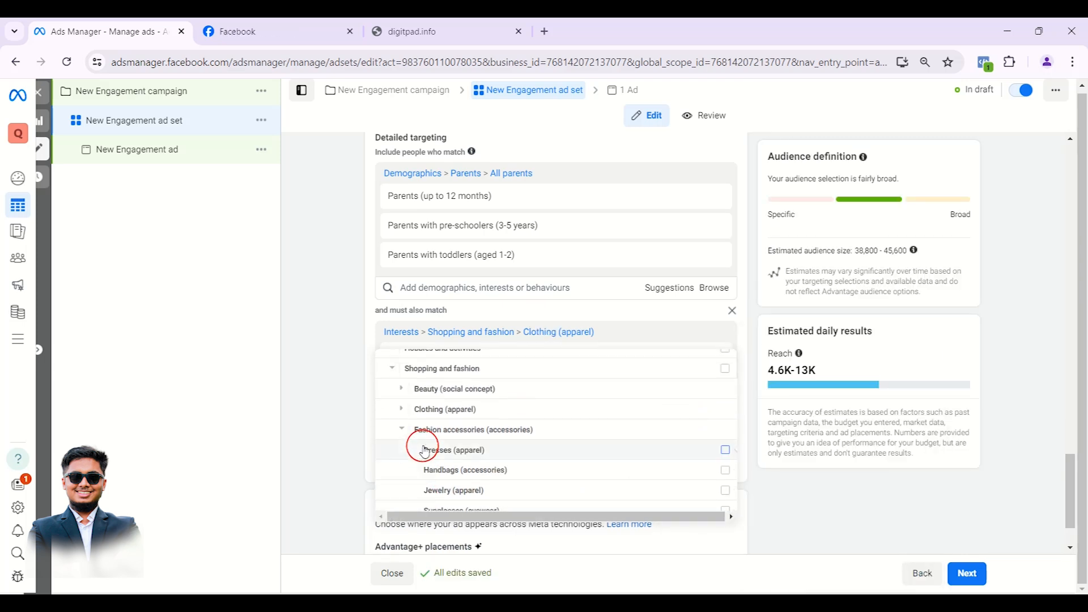
pyautogui.click(402, 412)
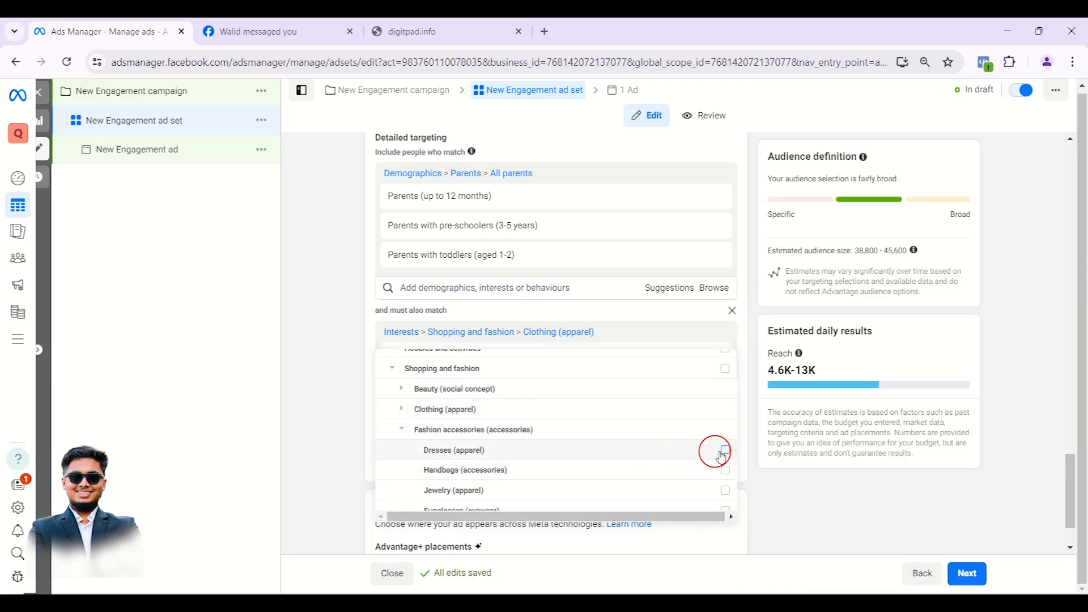
pyautogui.click(726, 450)
pyautogui.click(401, 412)
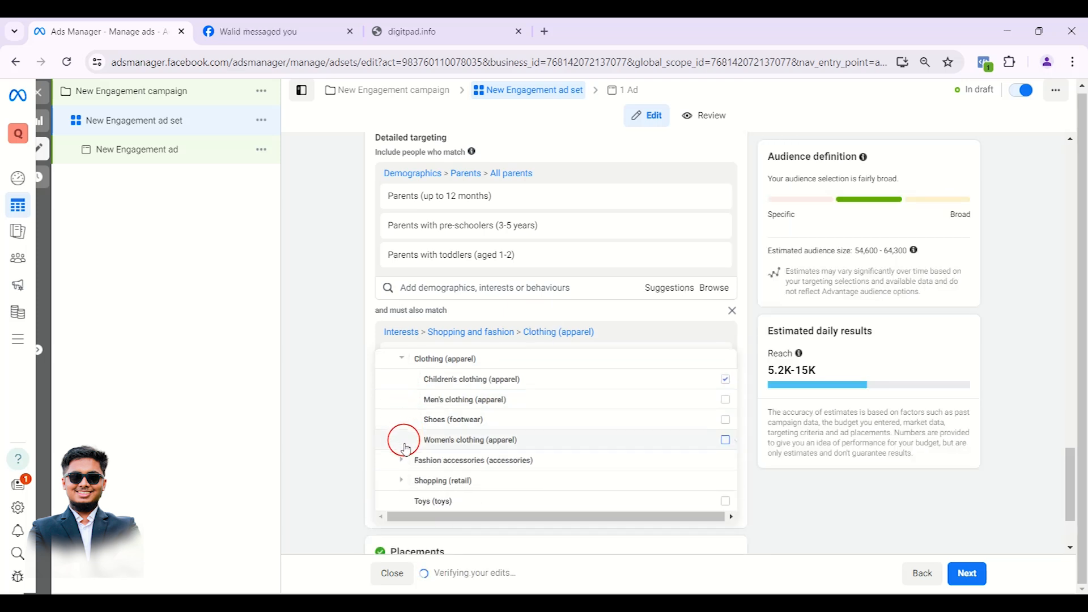
pyautogui.click(401, 458)
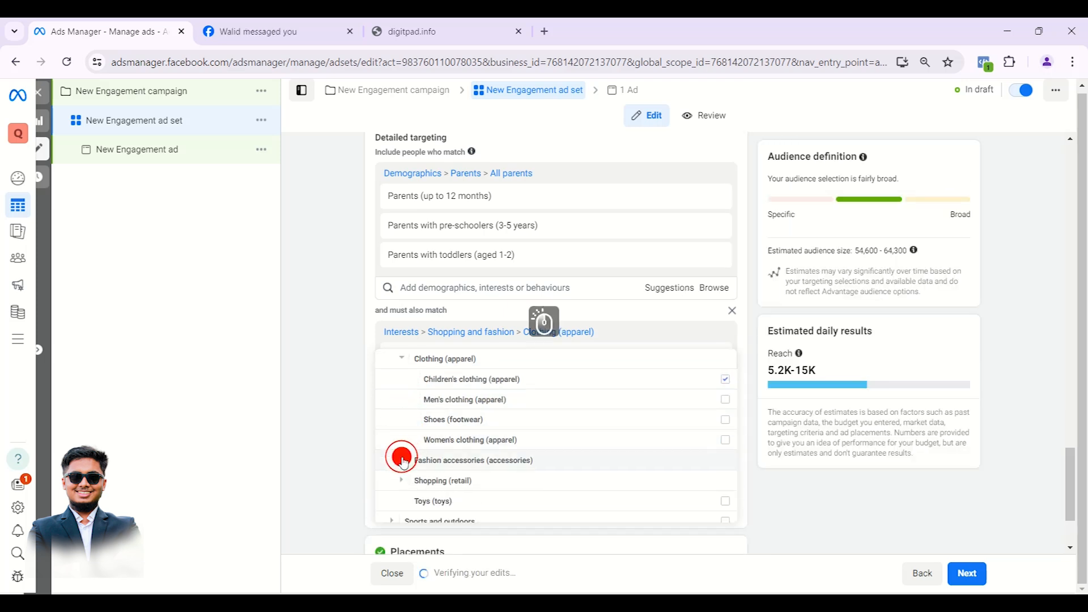
pyautogui.click(725, 380)
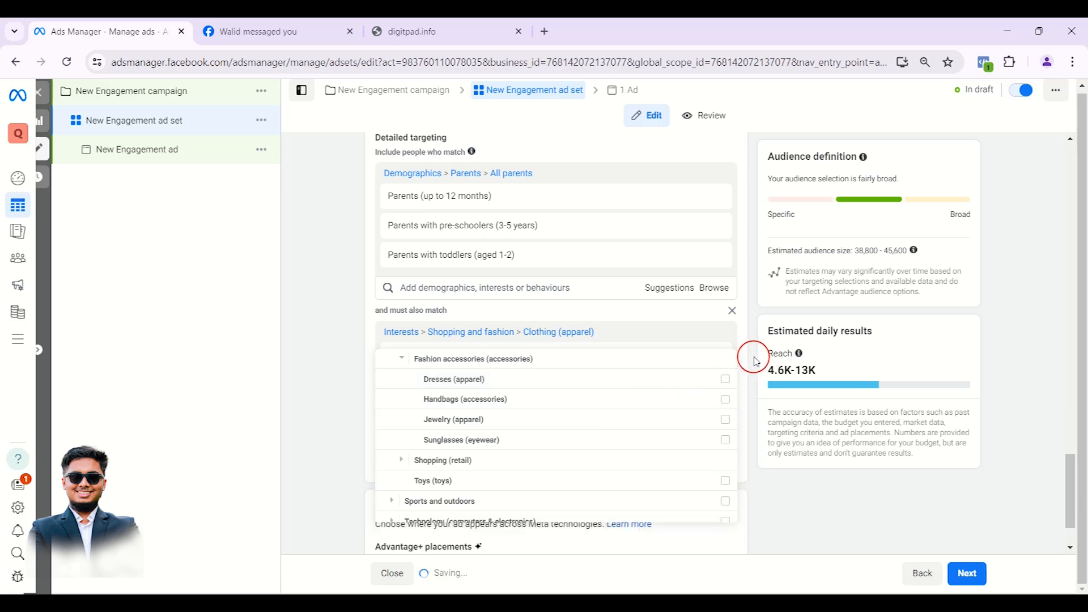
pyautogui.click(748, 364)
pyautogui.scroll(-1, 731, 368)
pyautogui.scroll(2, 559, 397)
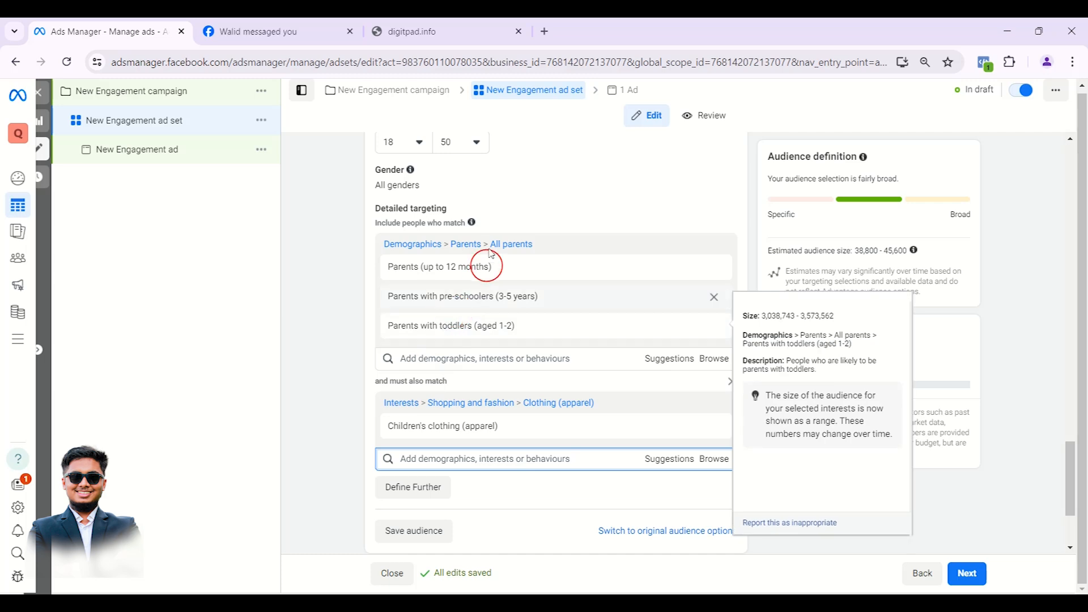
# Step: Define the audience further with a second must-also-match condition and add the interest Dresses (apparel) from Fashion accessories under Shopping and fashion
pyautogui.scroll(-3, 332, 348)
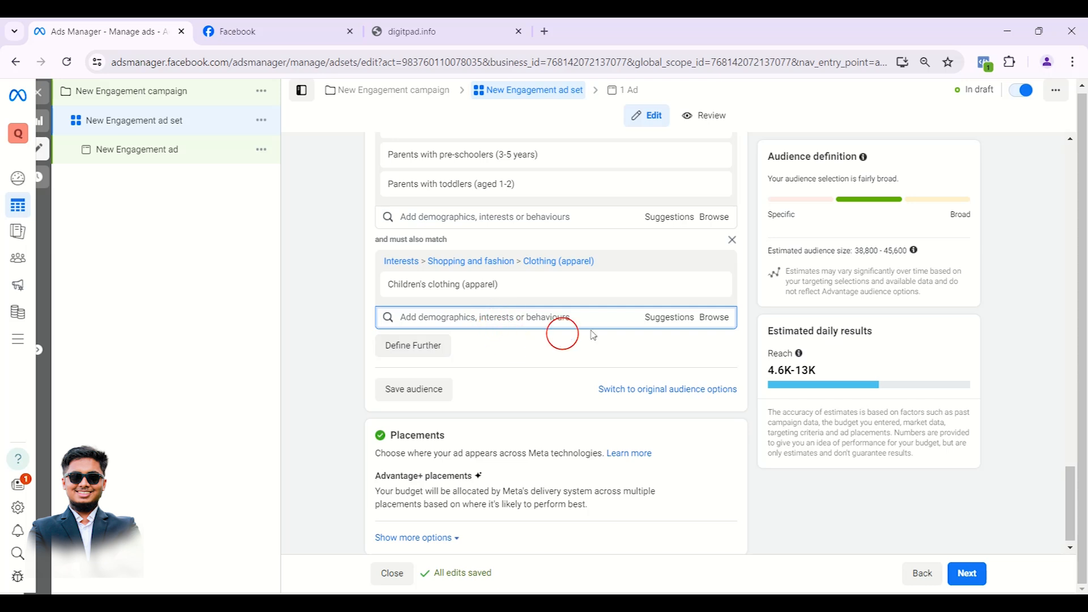
pyautogui.click(418, 345)
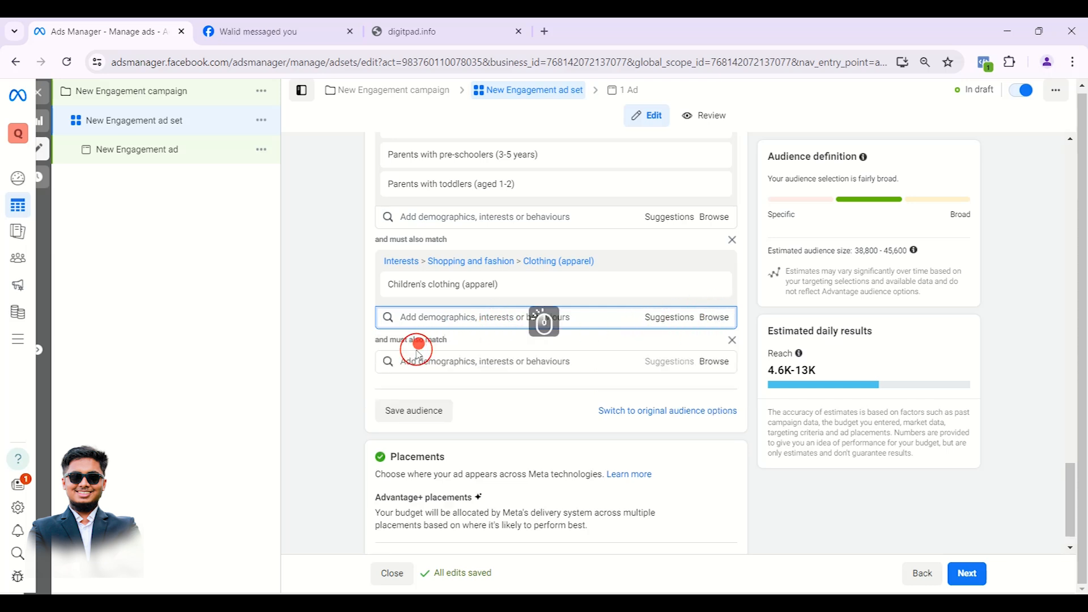
pyautogui.click(703, 361)
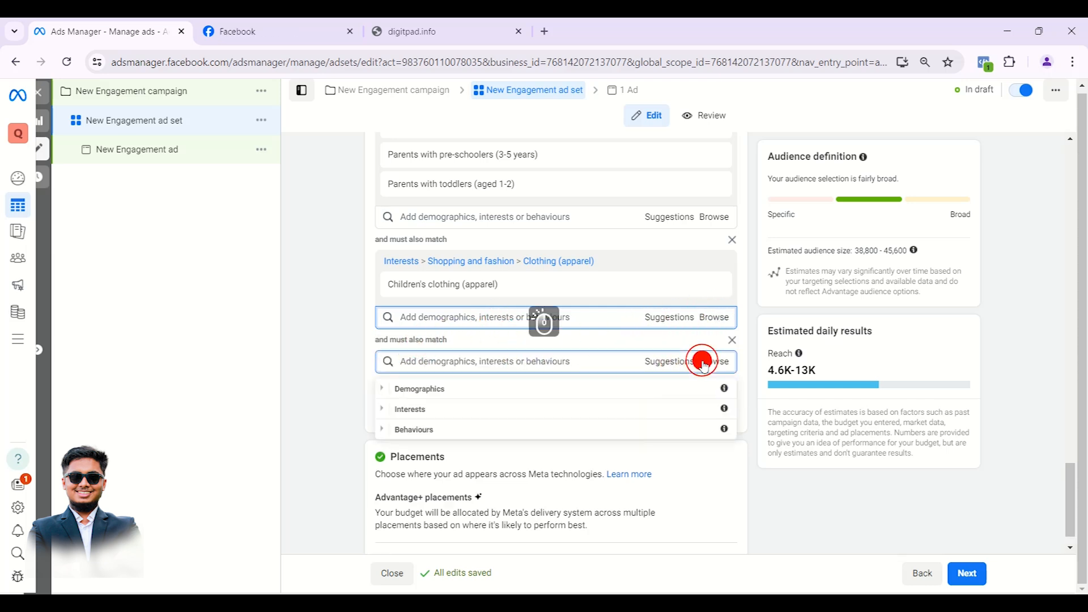
pyautogui.click(376, 410)
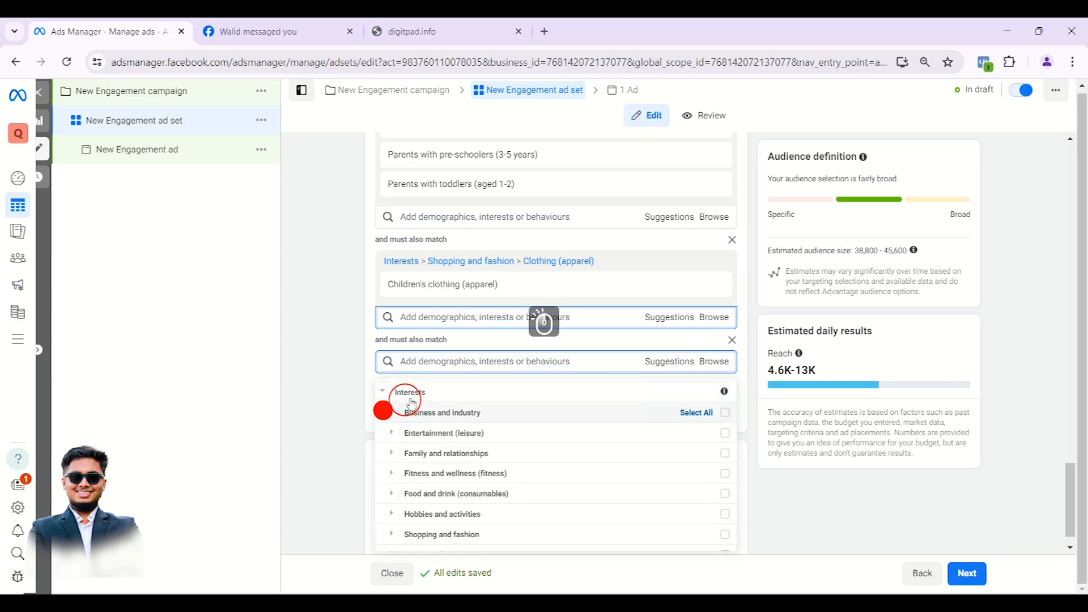
pyautogui.scroll(-1, 456, 508)
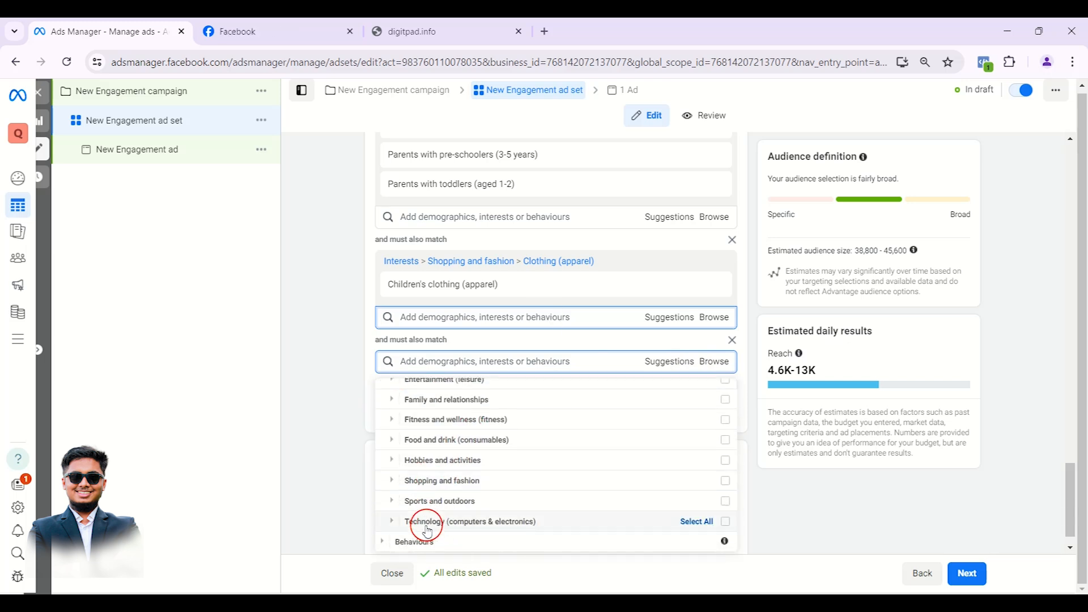
pyautogui.click(394, 480)
pyautogui.scroll(-2, 425, 477)
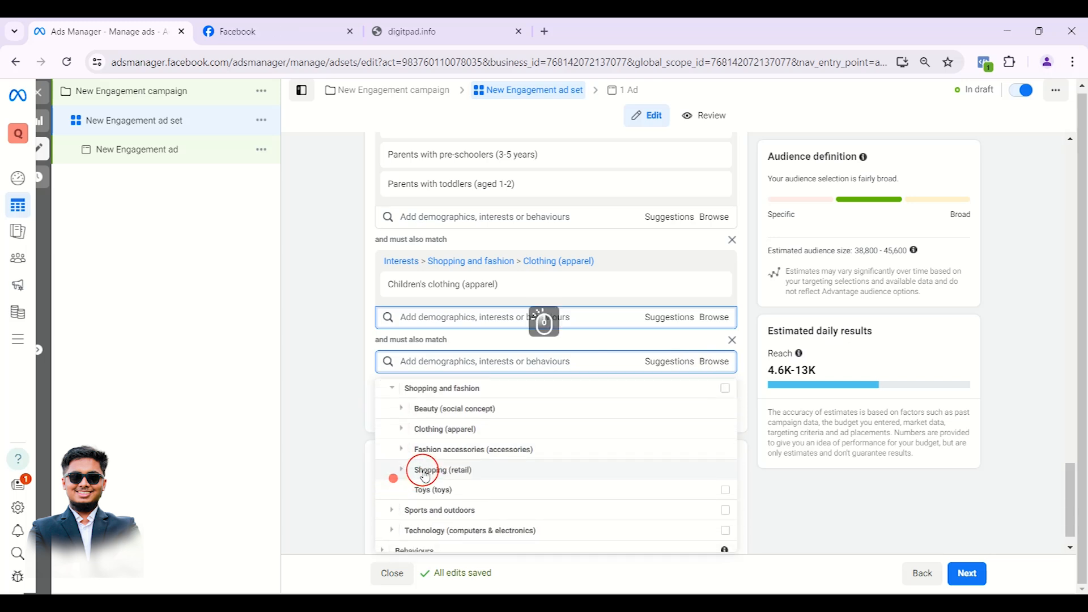
pyautogui.click(401, 430)
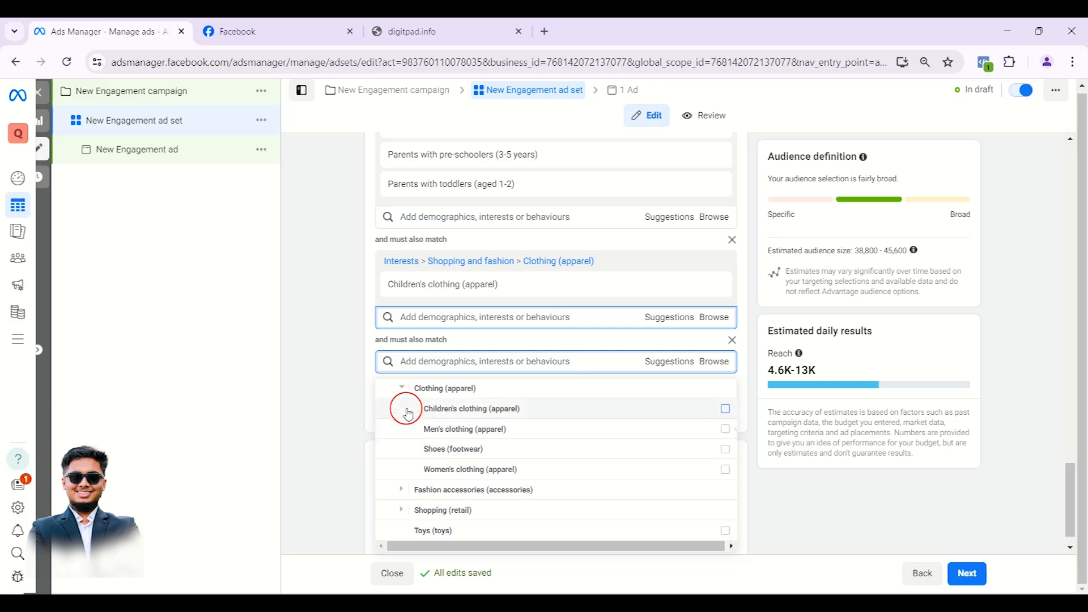
pyautogui.click(400, 490)
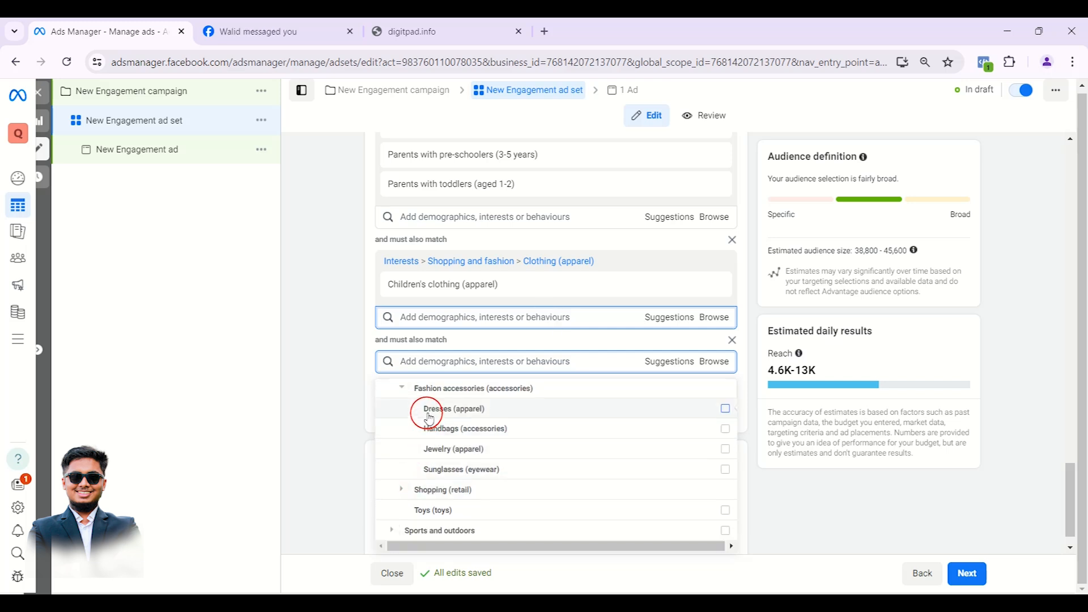
pyautogui.click(724, 410)
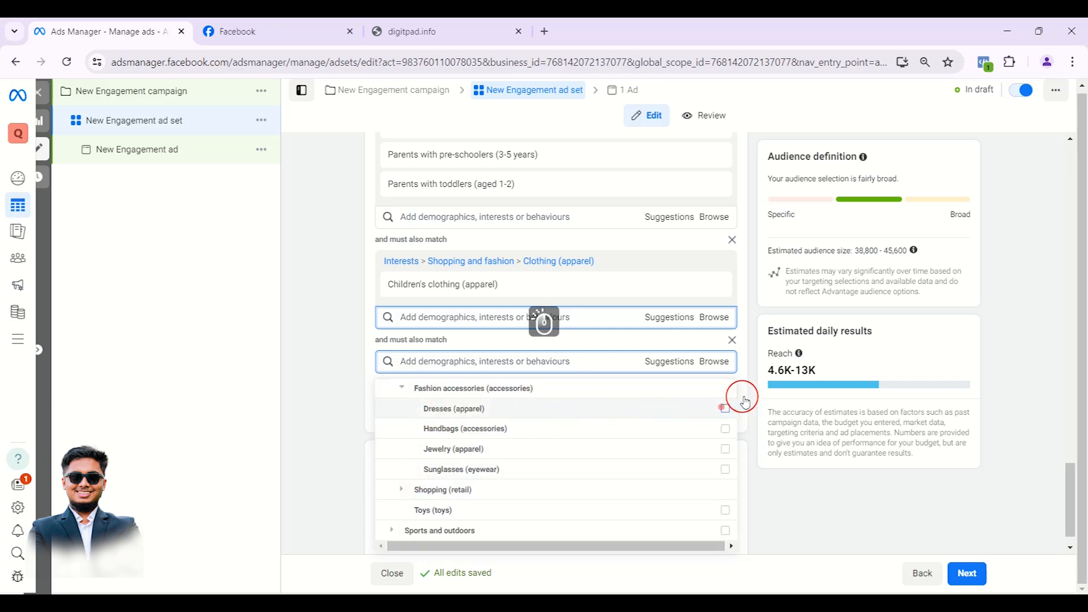
pyautogui.click(314, 321)
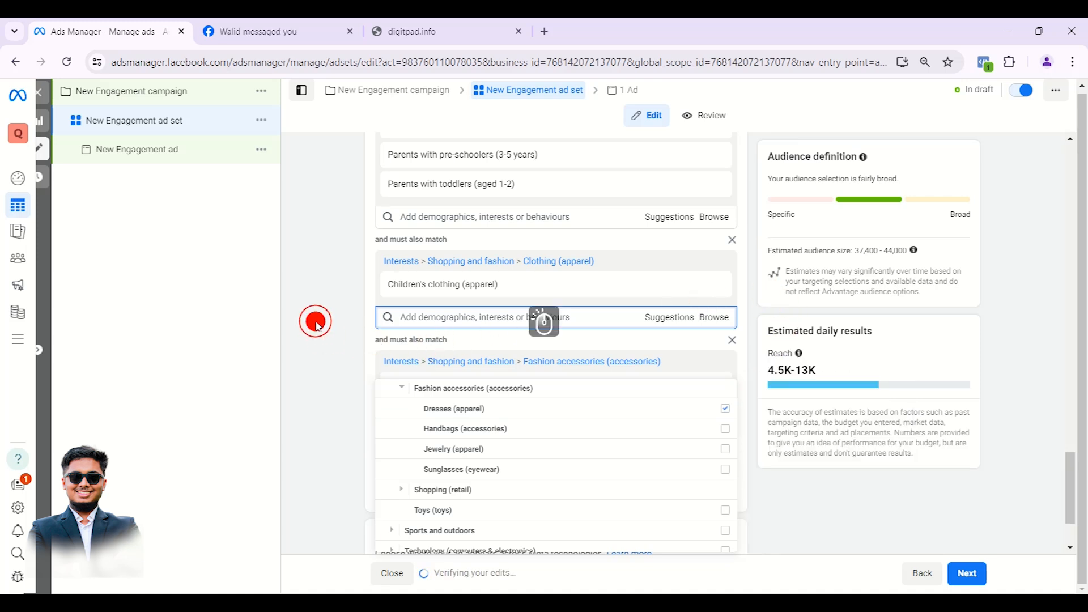
# Step: Review the detailed targeting groups for parents, children's clothing and dresses
pyautogui.scroll(1, 341, 318)
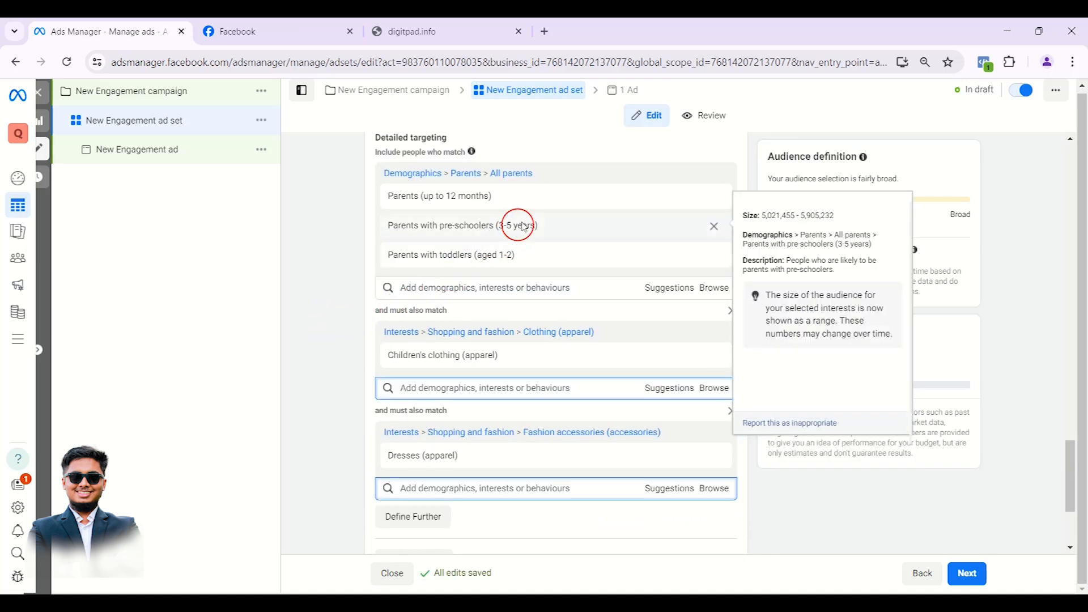
pyautogui.moveTo(528, 204)
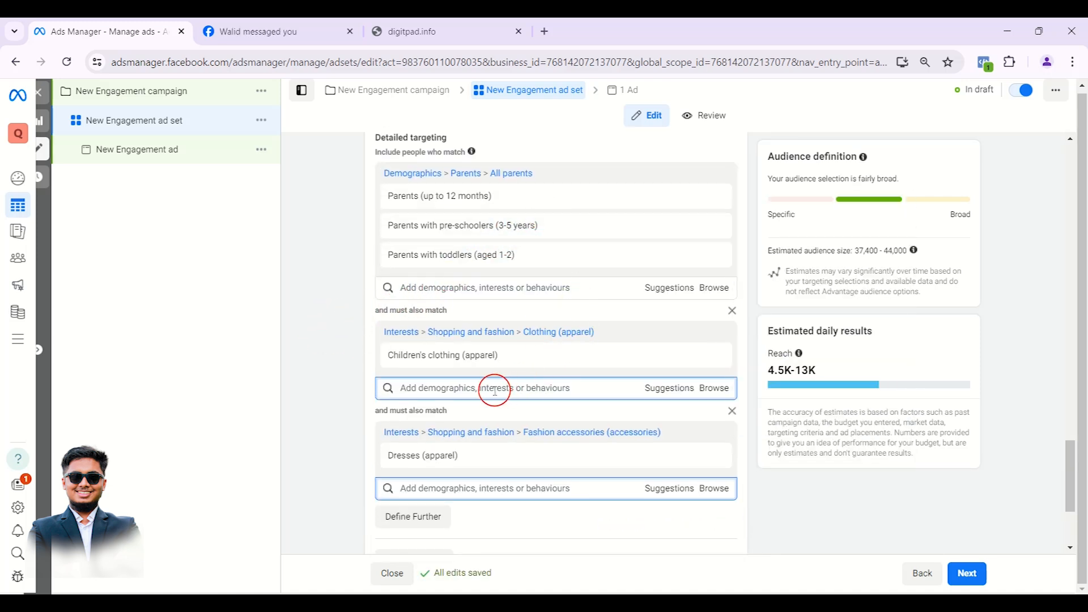
pyautogui.moveTo(472, 368)
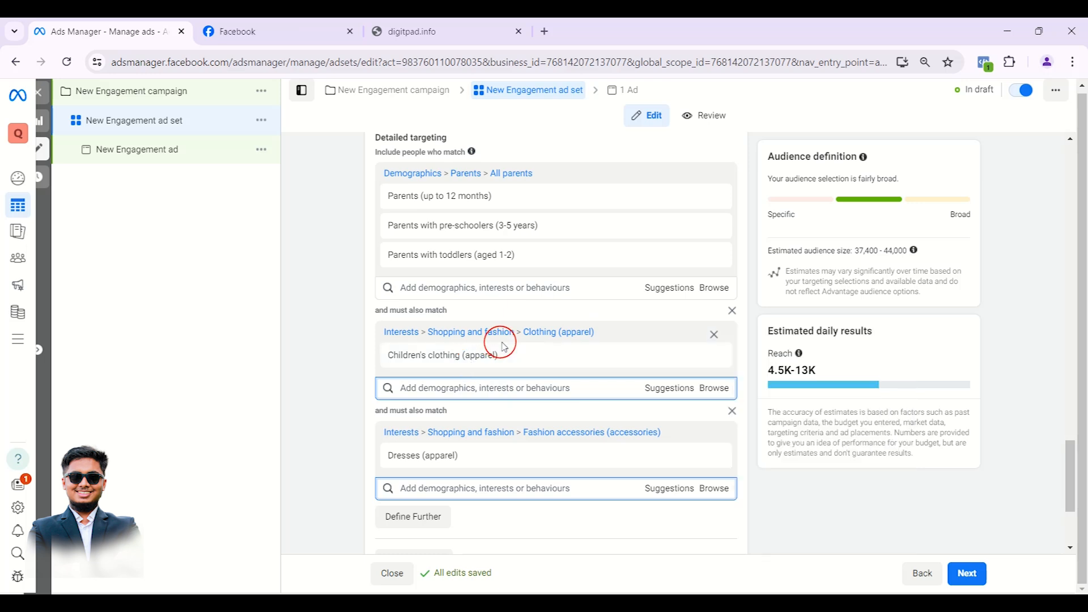
pyautogui.scroll(-1, 506, 349)
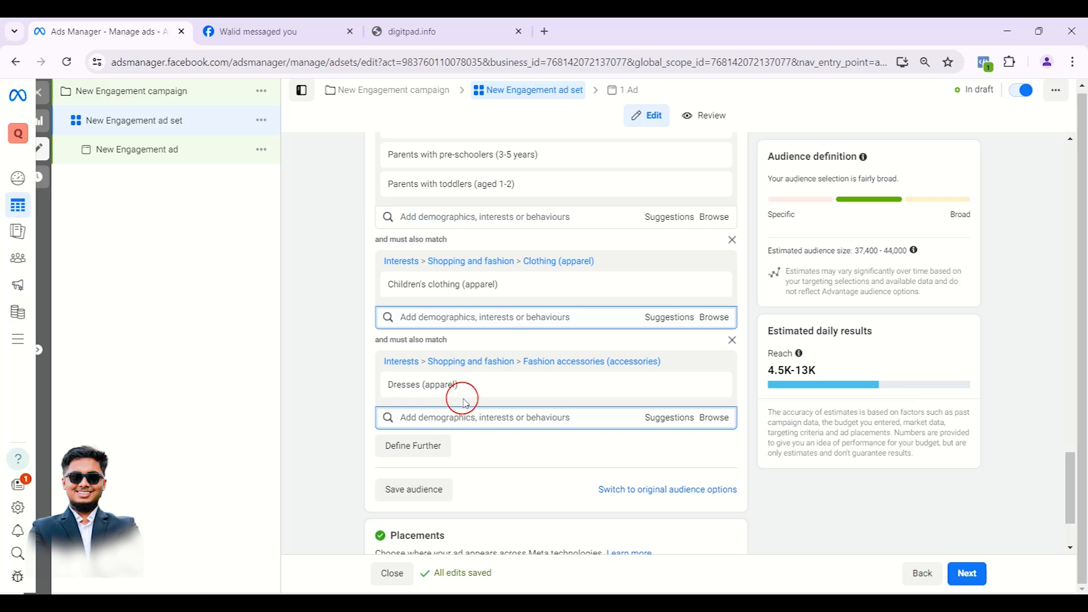
pyautogui.moveTo(474, 398)
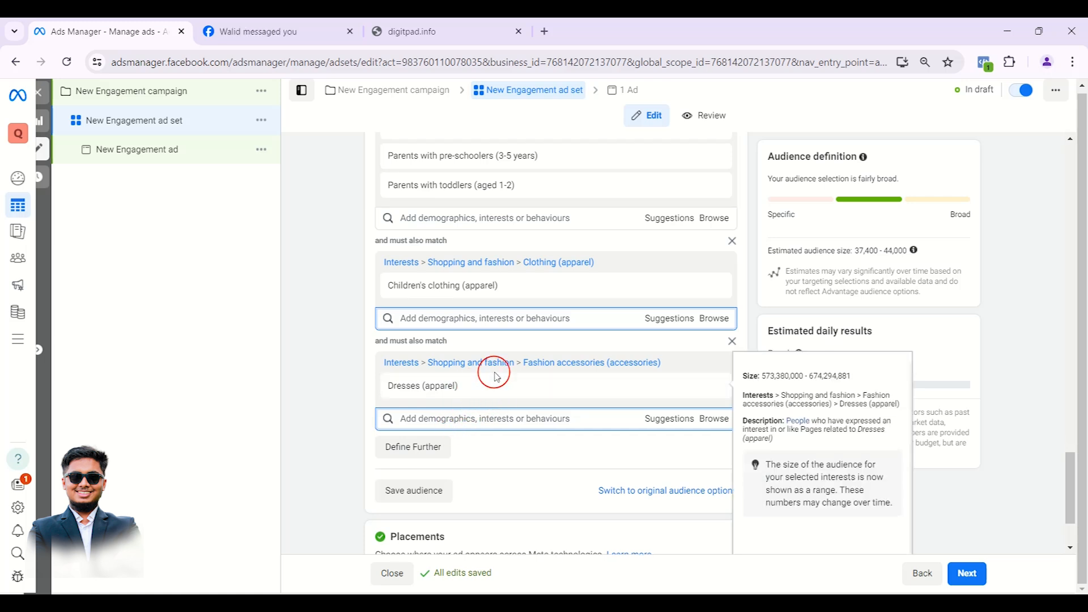
pyautogui.scroll(1, 498, 367)
pyautogui.moveTo(448, 250)
pyautogui.scroll(-3, 405, 510)
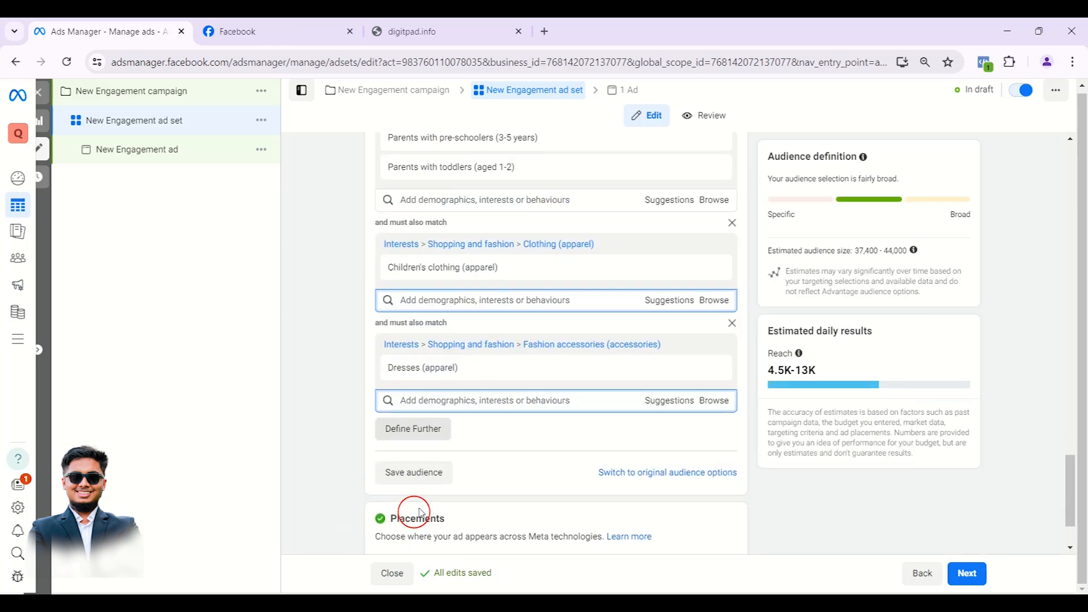
# Step: Try adding another empty must-also-match condition, remove it again, and recheck the age range and targeting groups
pyautogui.click(412, 336)
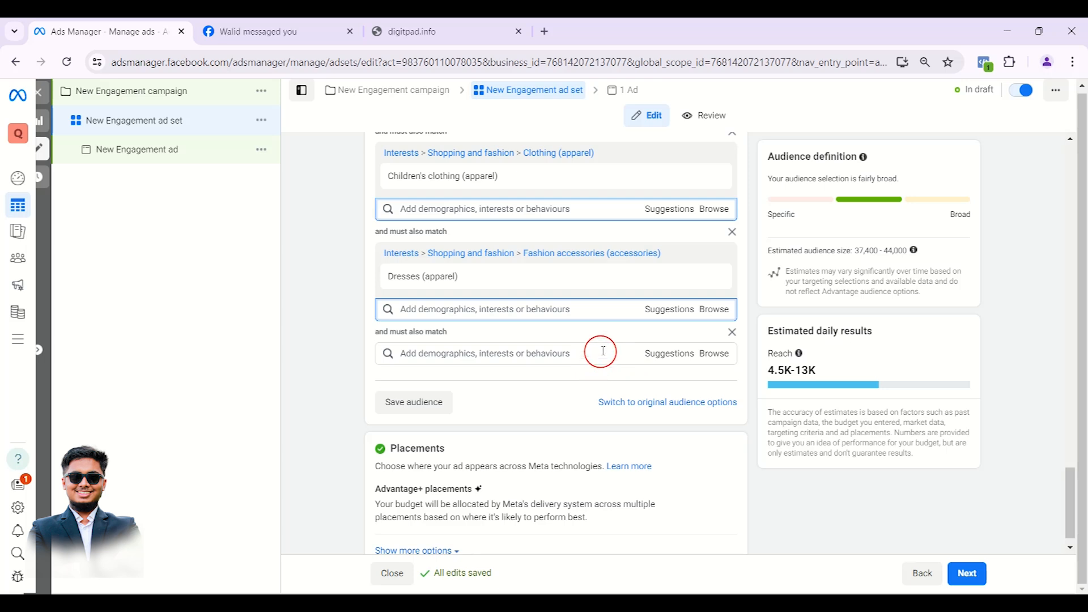
pyautogui.click(732, 333)
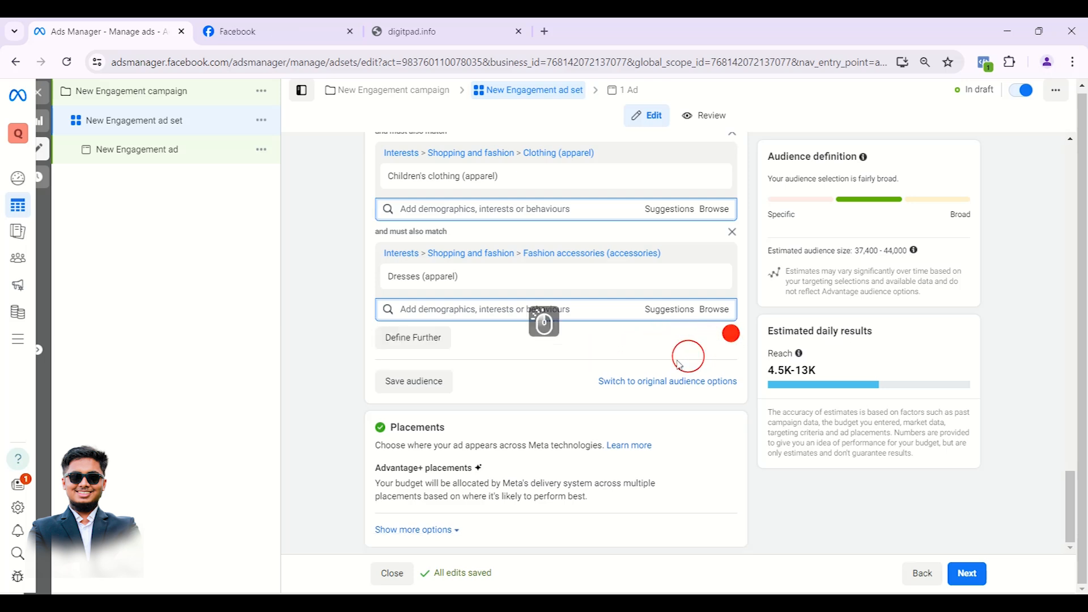
pyautogui.scroll(4, 563, 396)
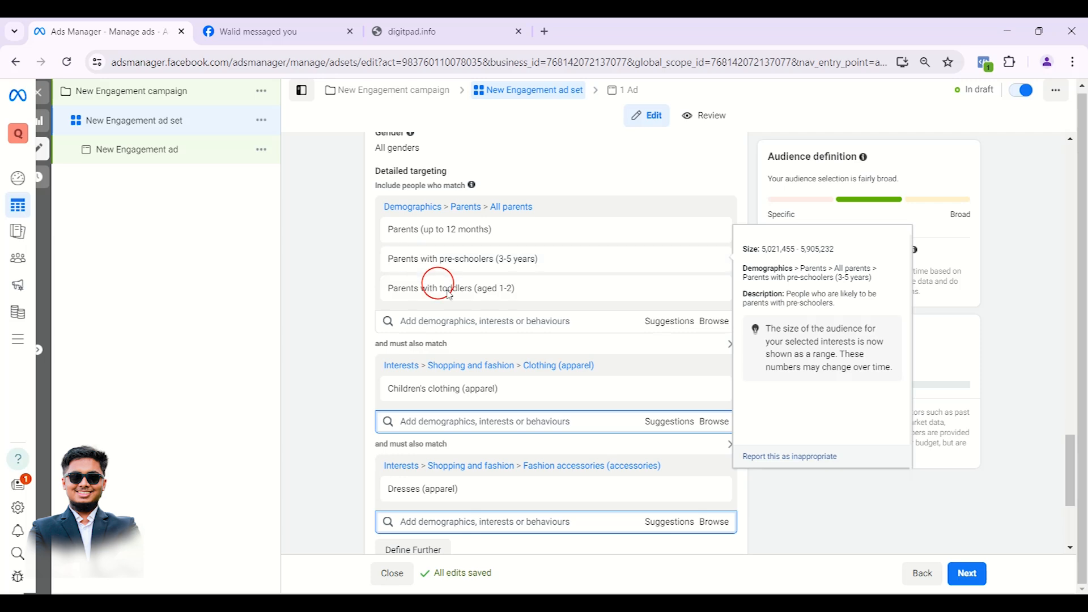
pyautogui.scroll(-3, 458, 402)
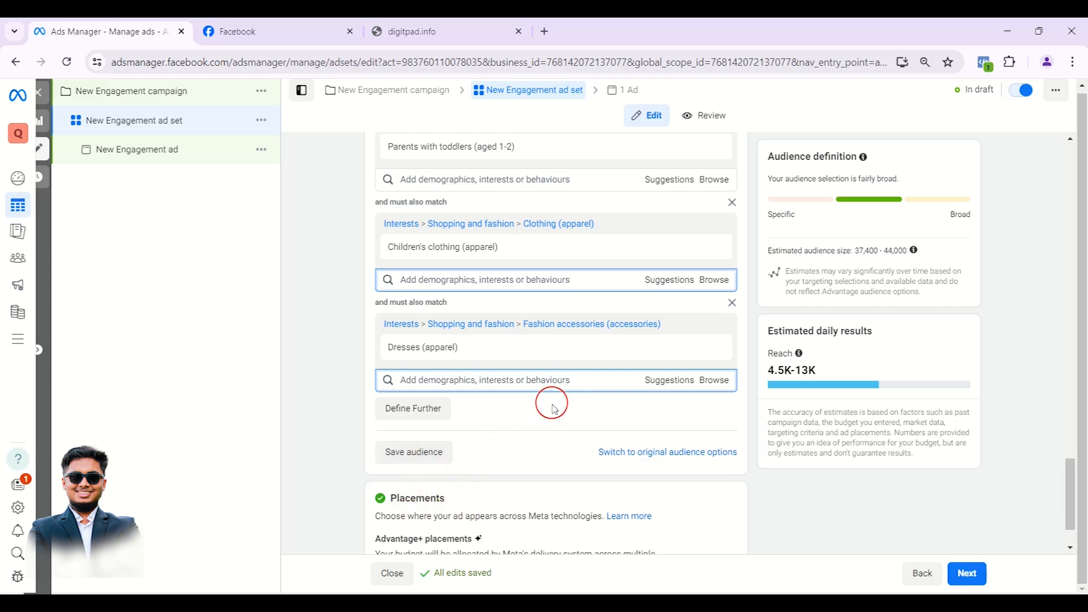
pyautogui.scroll(4, 566, 376)
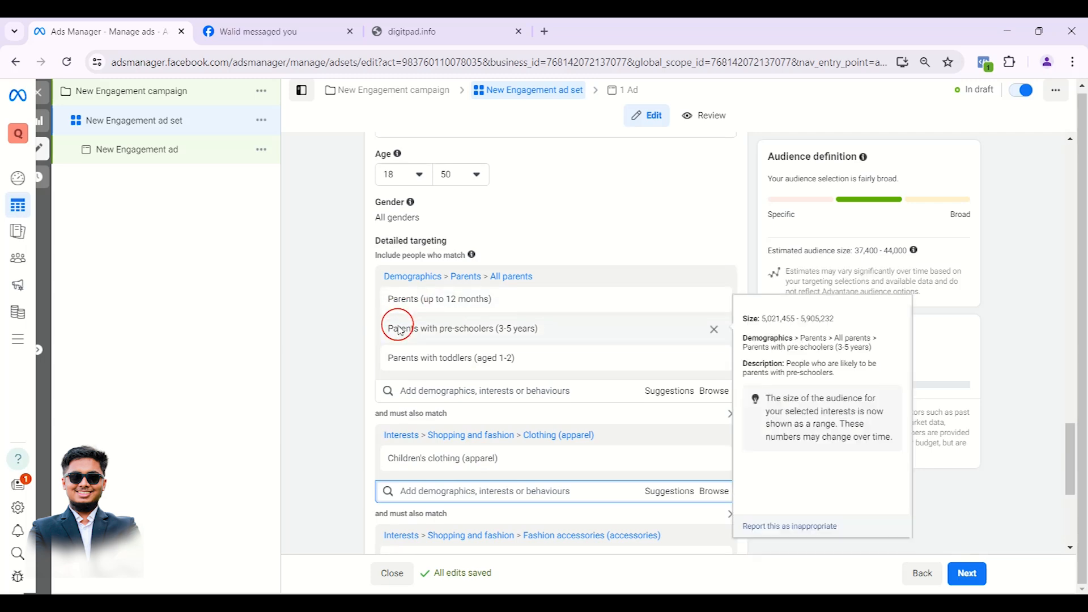
pyautogui.scroll(-3, 396, 328)
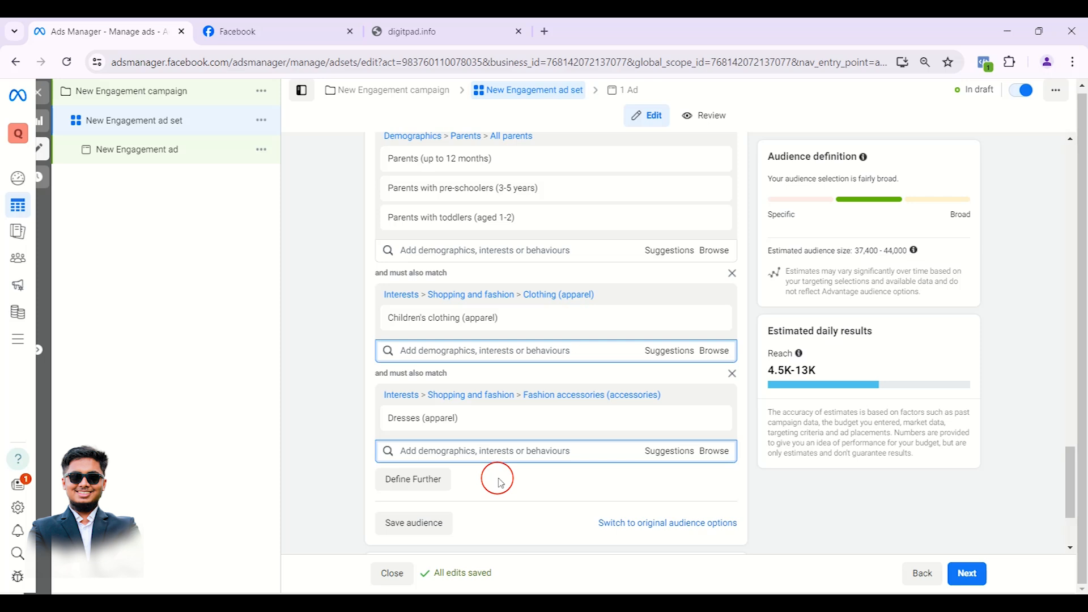
# Step: Try adding Engaged shoppers from Purchase behaviour as a third must-also-match condition and remove that condition again
pyautogui.click(407, 479)
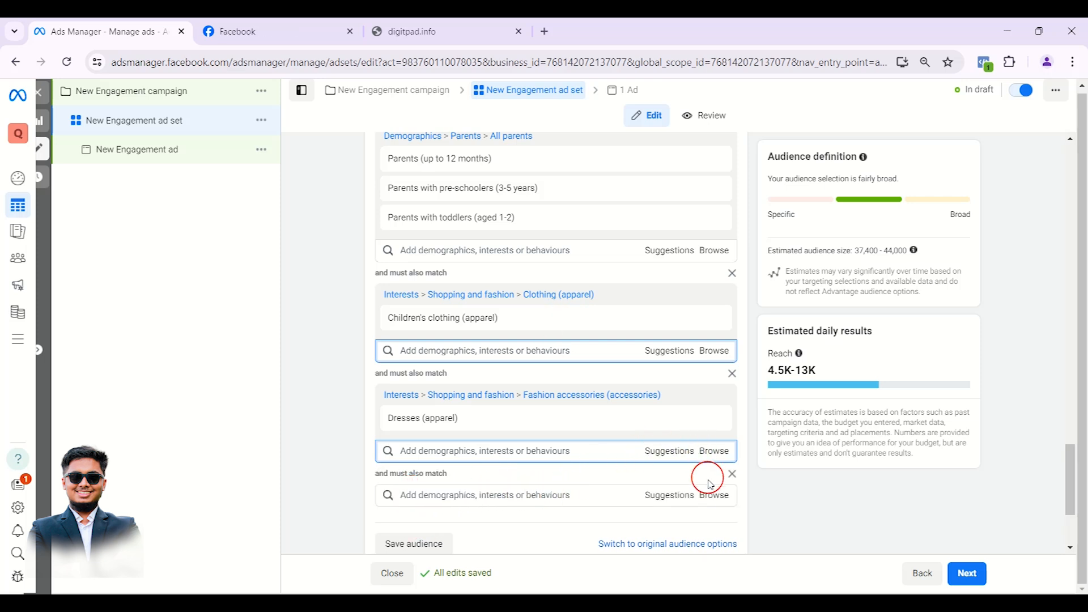
pyautogui.click(713, 494)
pyautogui.scroll(-3, 564, 431)
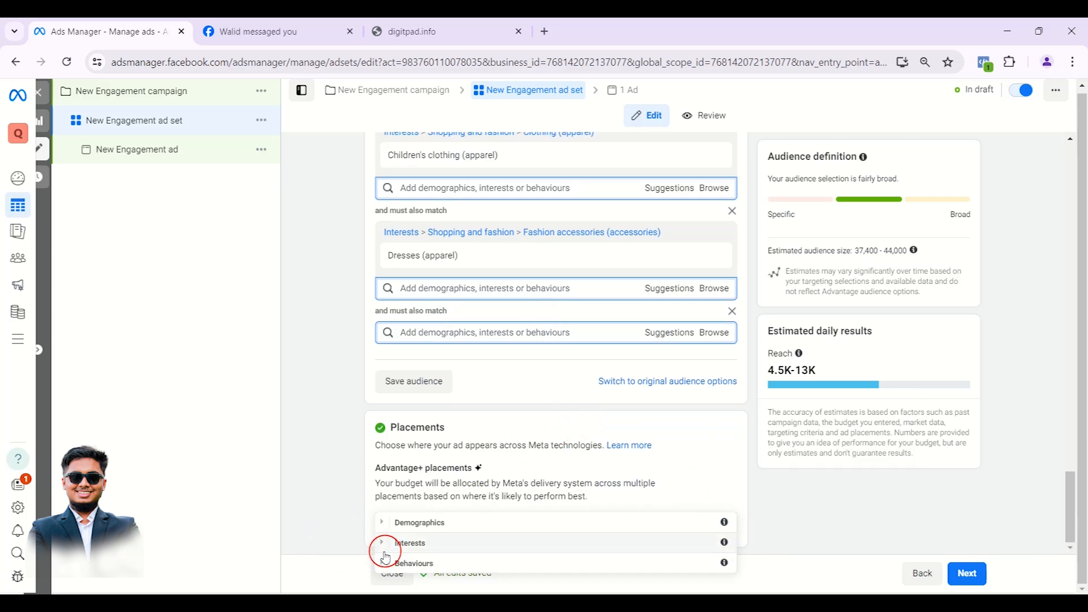
pyautogui.click(385, 559)
pyautogui.scroll(-2, 391, 564)
pyautogui.scroll(-3, 391, 565)
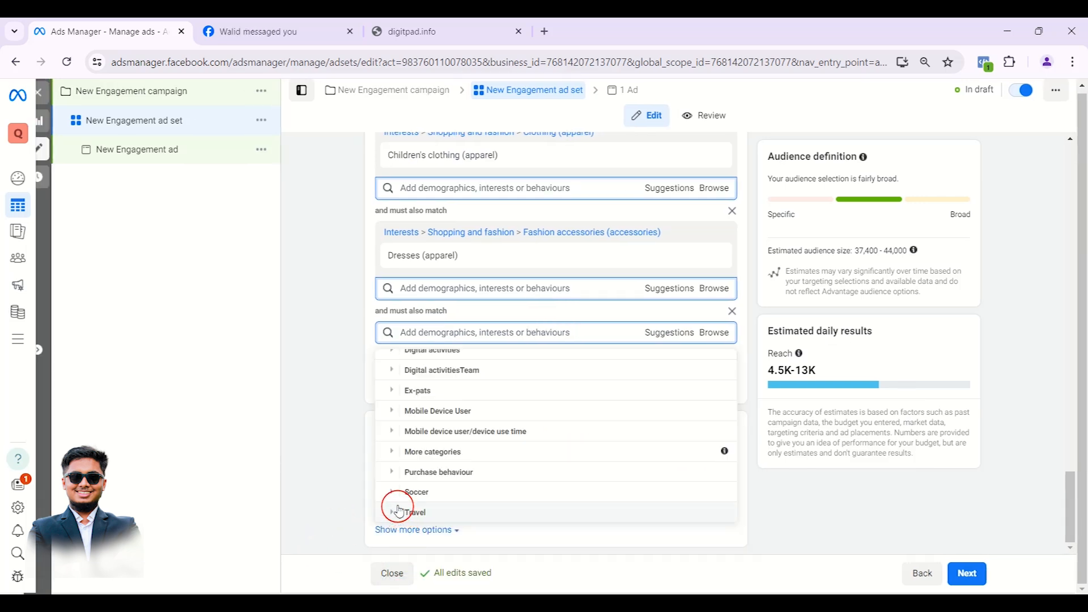
pyautogui.click(391, 471)
pyautogui.click(726, 460)
pyautogui.click(292, 386)
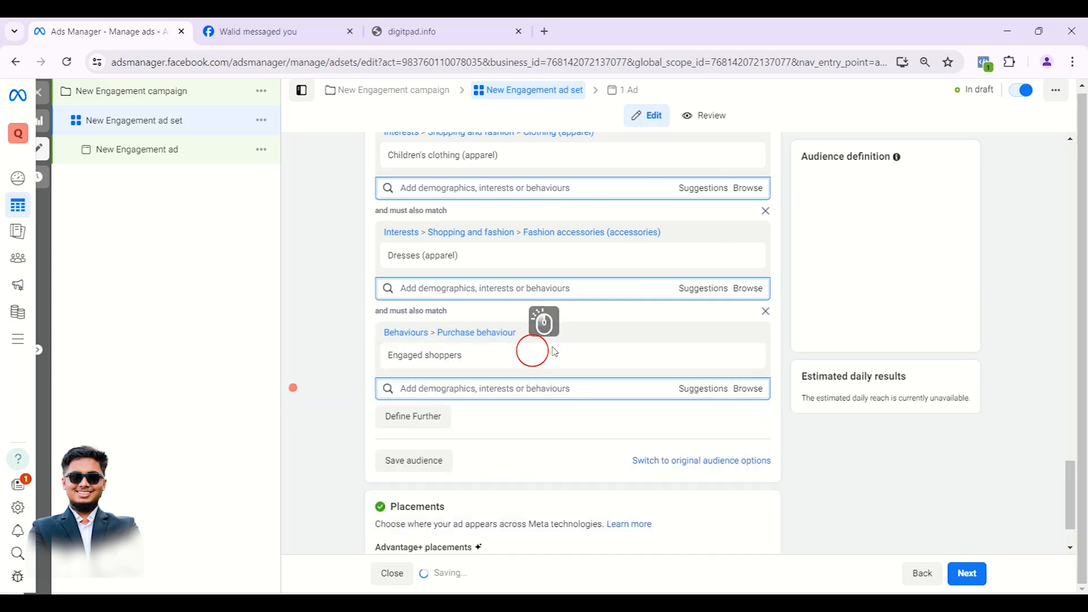
pyautogui.click(733, 314)
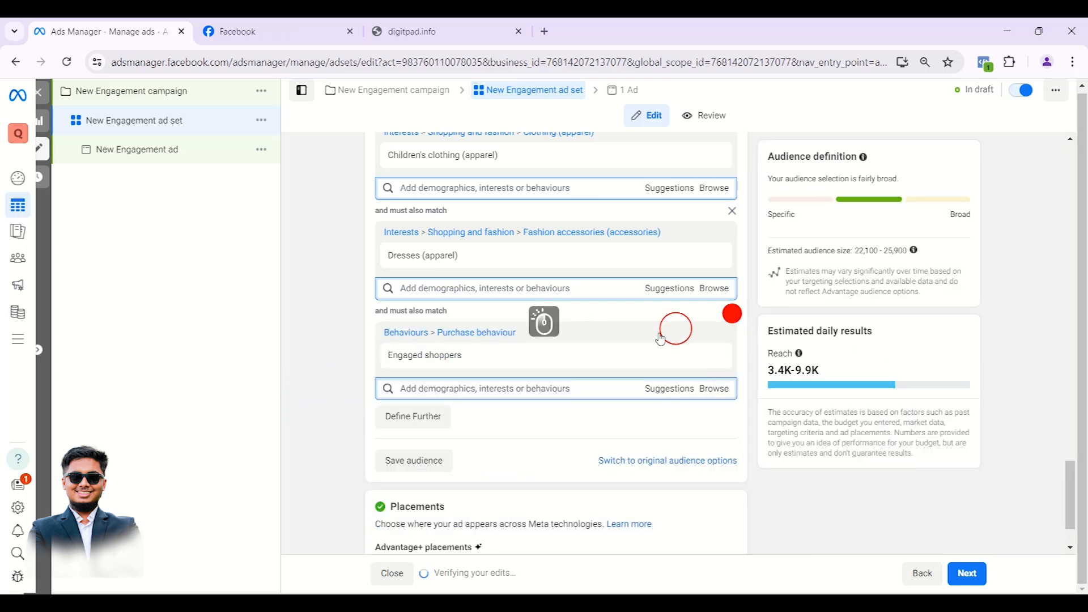
pyautogui.click(324, 350)
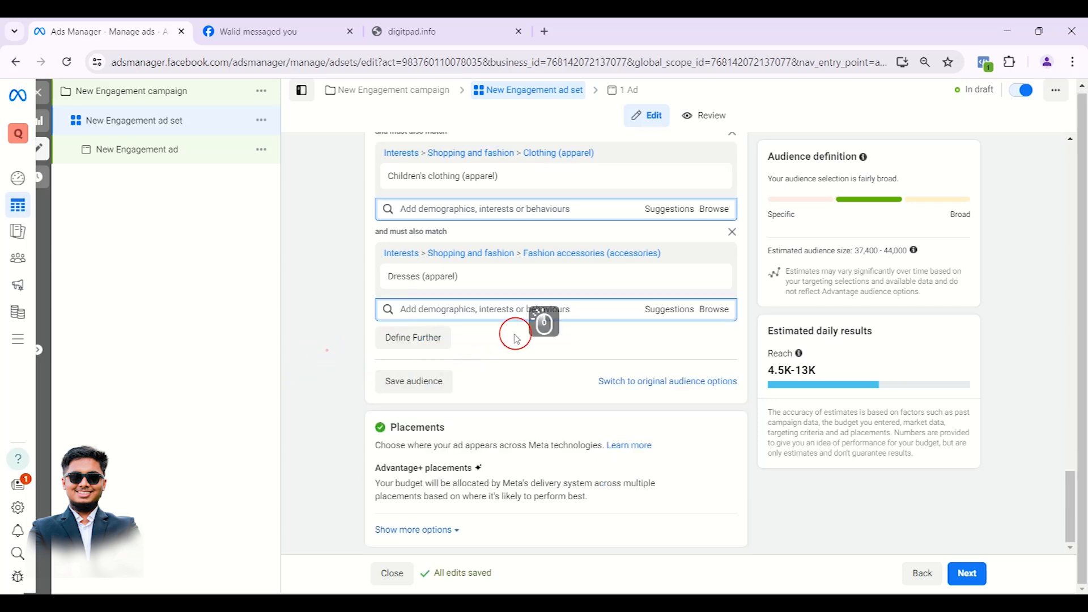
# Step: Look over the ad set settings, open the New Engagement ad for editing and turn on its ad preview
pyautogui.scroll(10, 425, 187)
pyautogui.scroll(10, 431, 207)
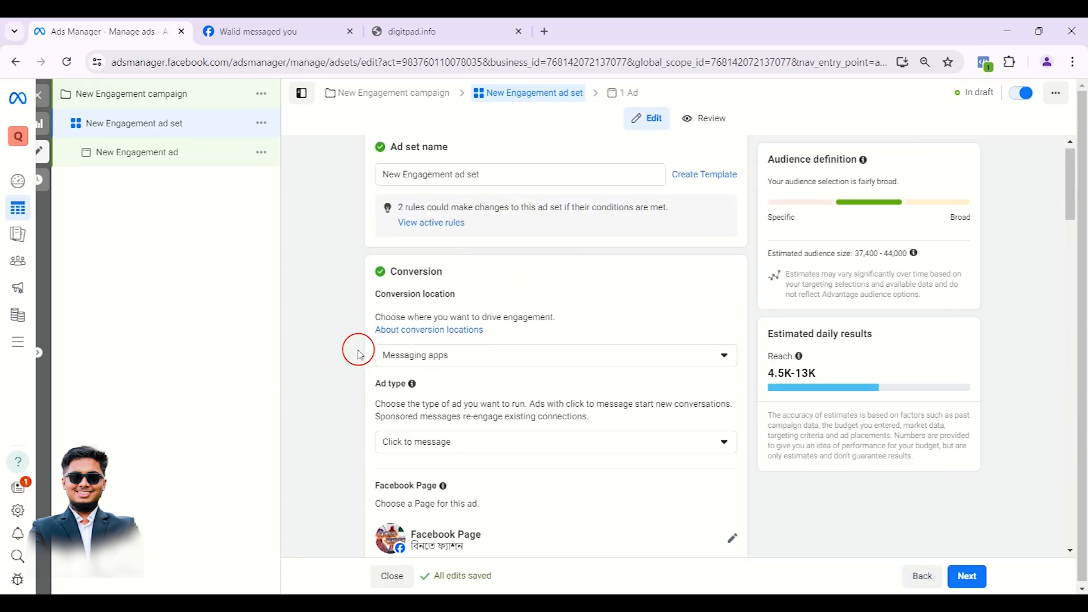
pyautogui.scroll(-10, 358, 354)
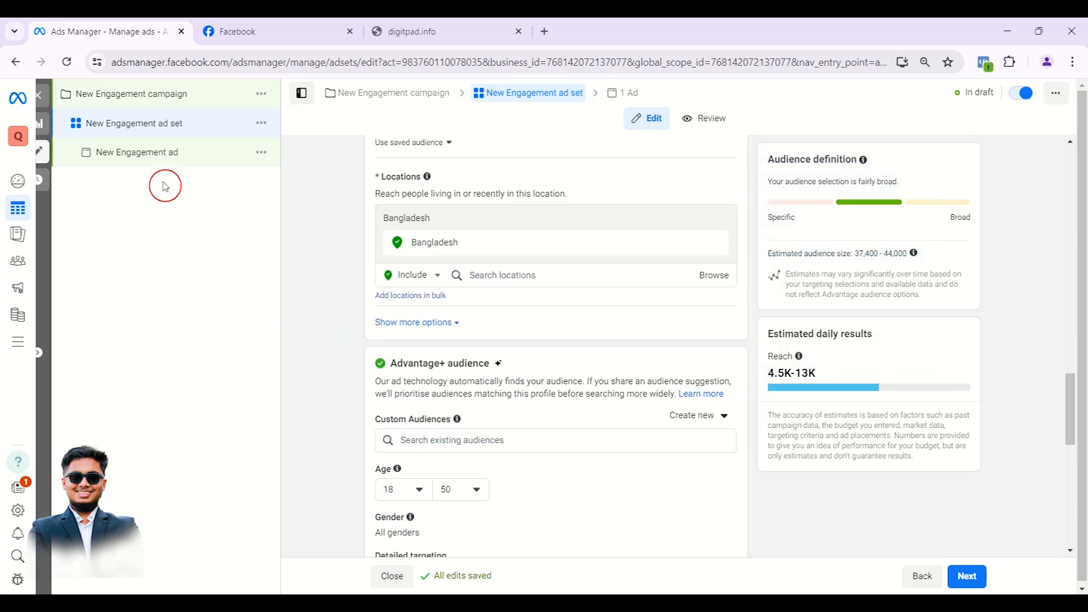
pyautogui.click(143, 153)
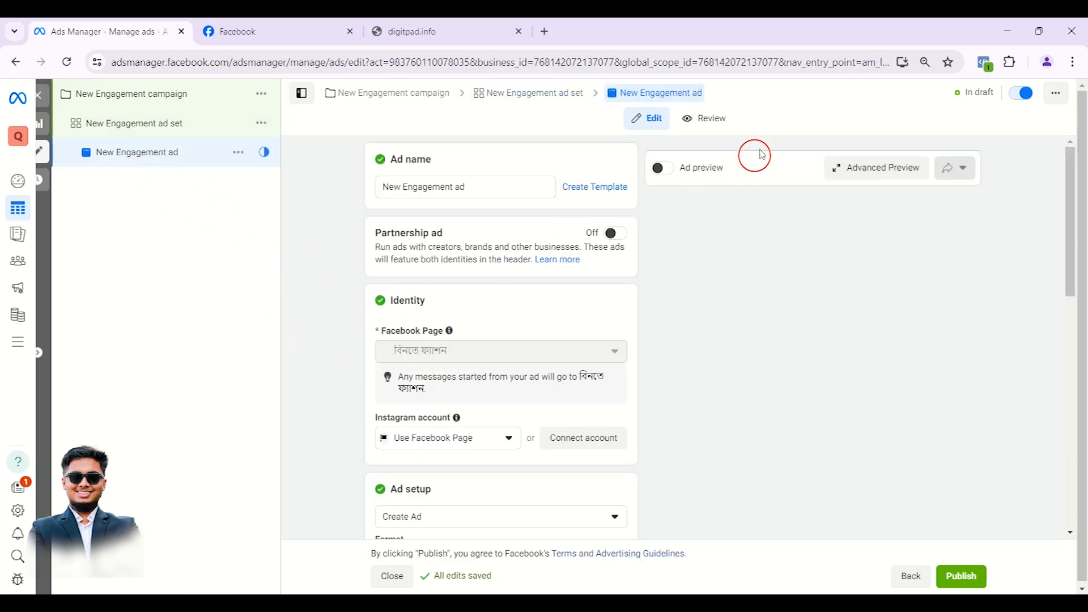
pyautogui.click(661, 169)
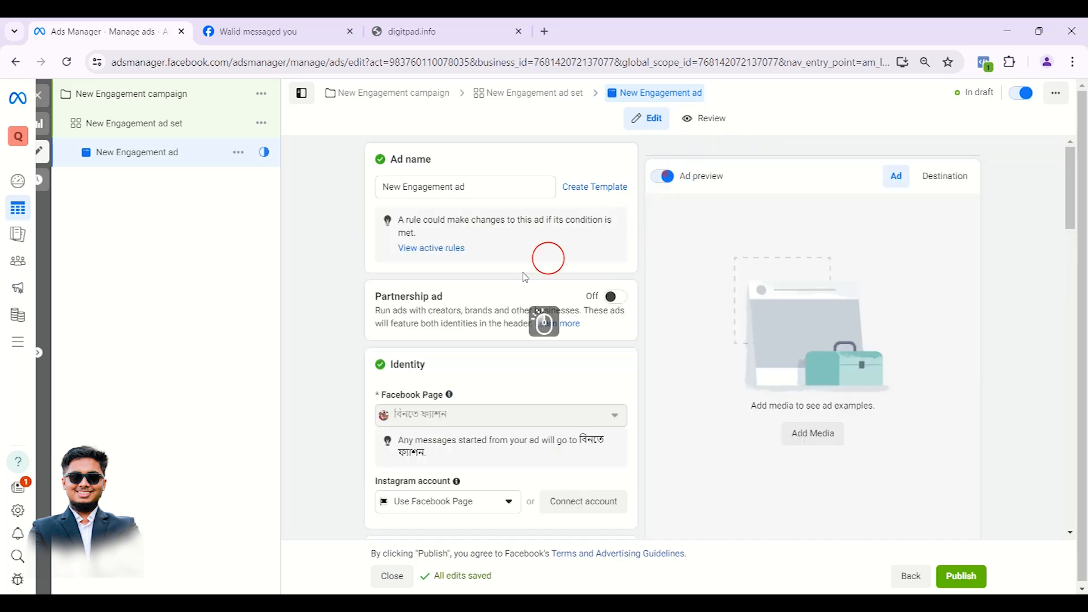
# Step: Change the ad setup from creating a new ad to Use existing post
pyautogui.scroll(-7, 372, 347)
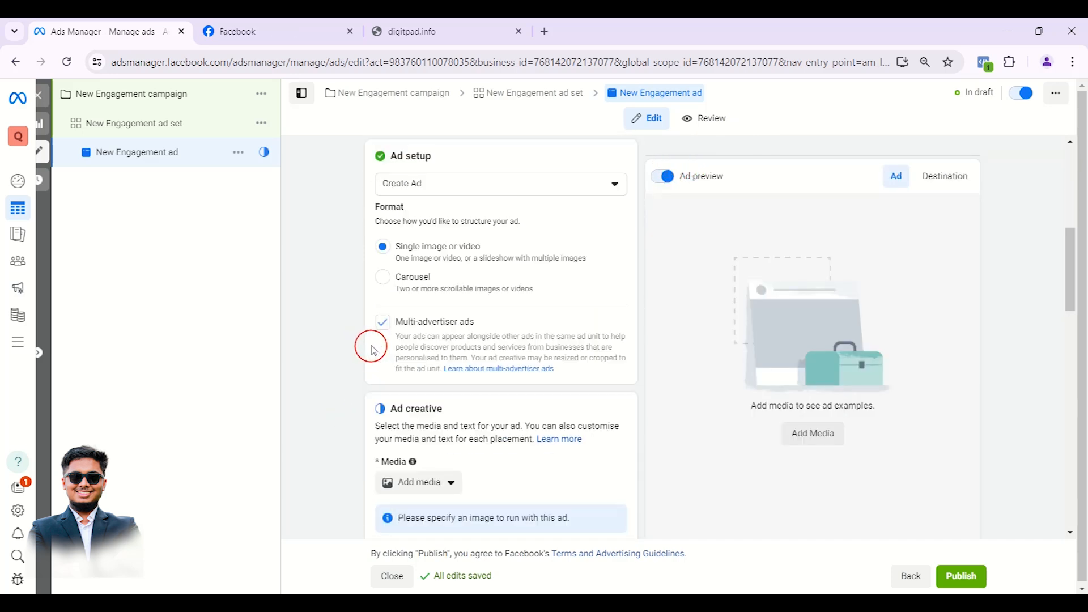
pyautogui.scroll(-1, 373, 349)
pyautogui.click(432, 154)
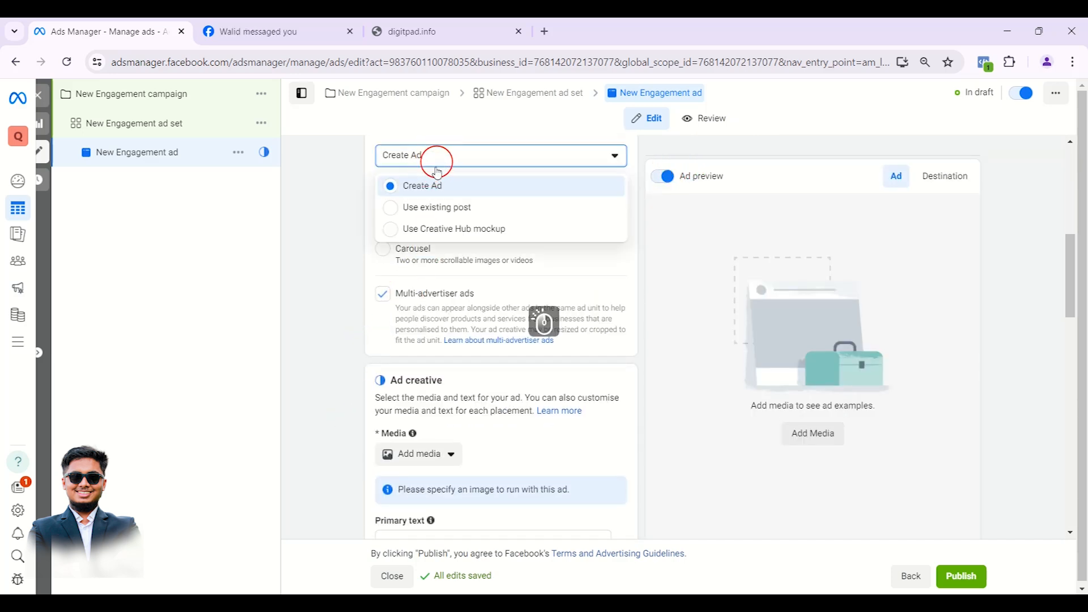
pyautogui.click(437, 207)
pyautogui.click(437, 207)
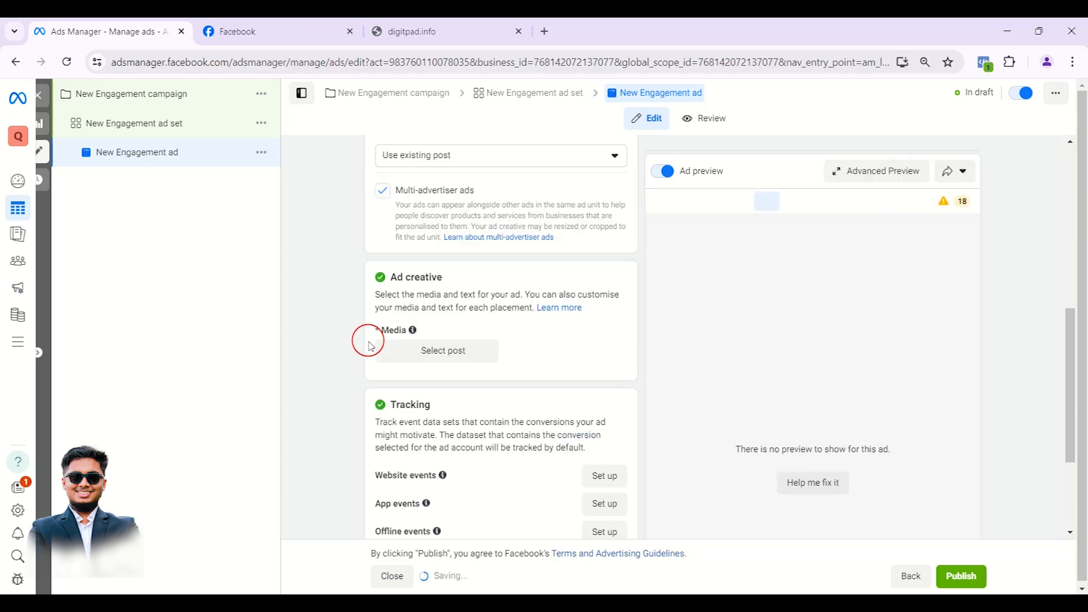
# Step: Select the 11 July 2024 Facebook album post about party dresses as the ad's existing post
pyautogui.click(411, 356)
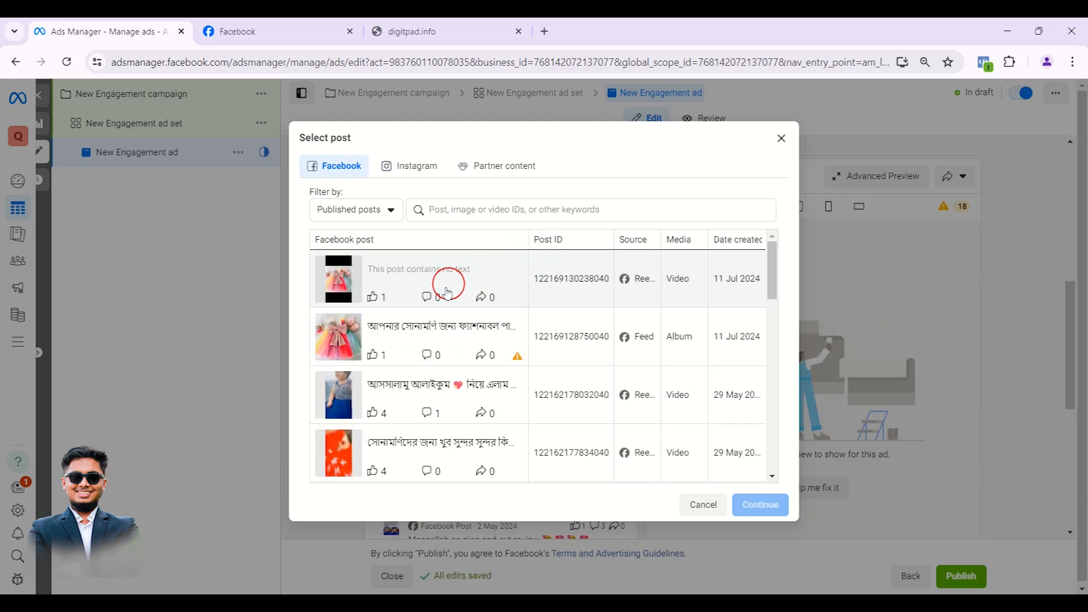
pyautogui.click(418, 324)
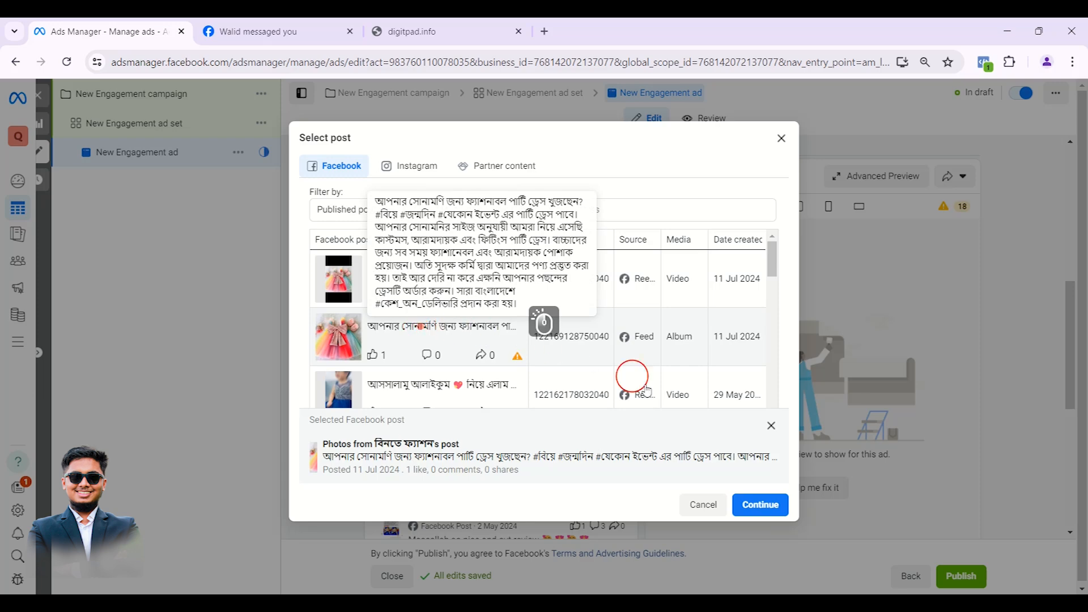
pyautogui.click(788, 507)
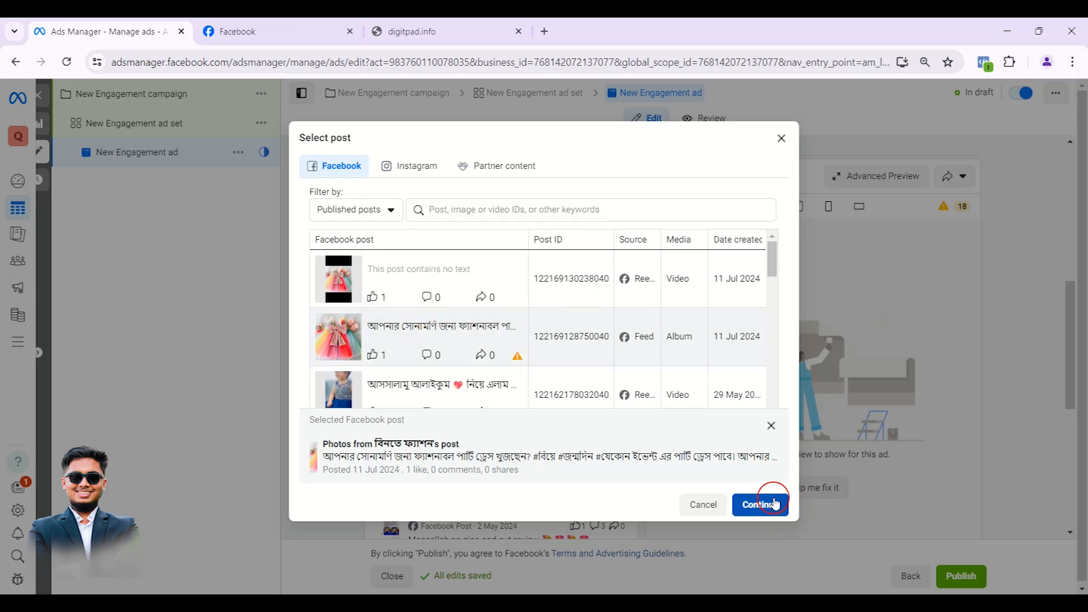
# Step: Review the ad's preview, primary text, call to action, Advantage+ creative and message template settings
pyautogui.scroll(-4, 491, 385)
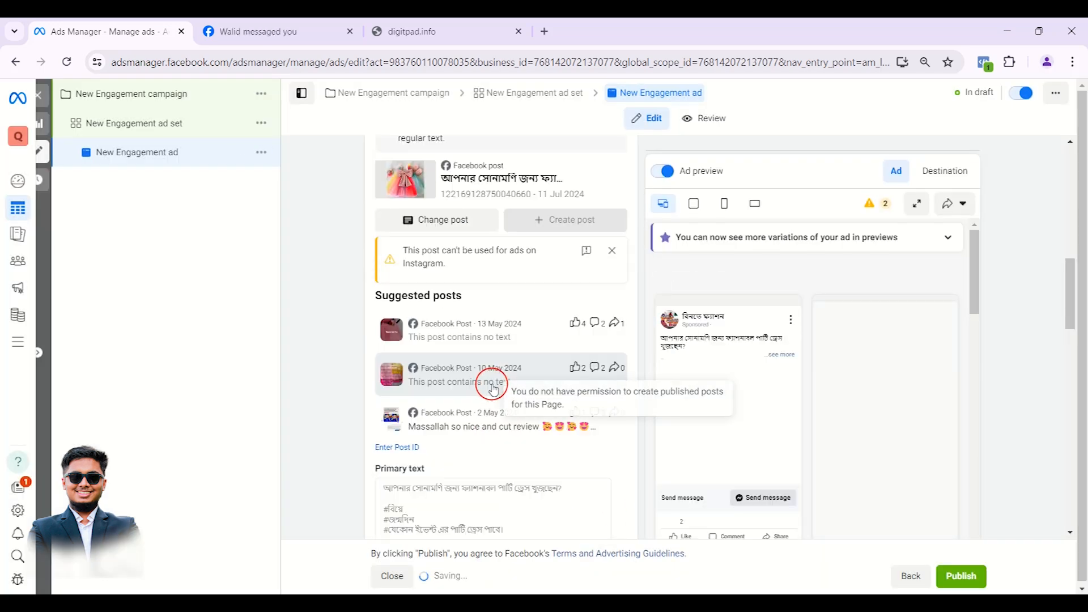
pyautogui.scroll(-2, 491, 381)
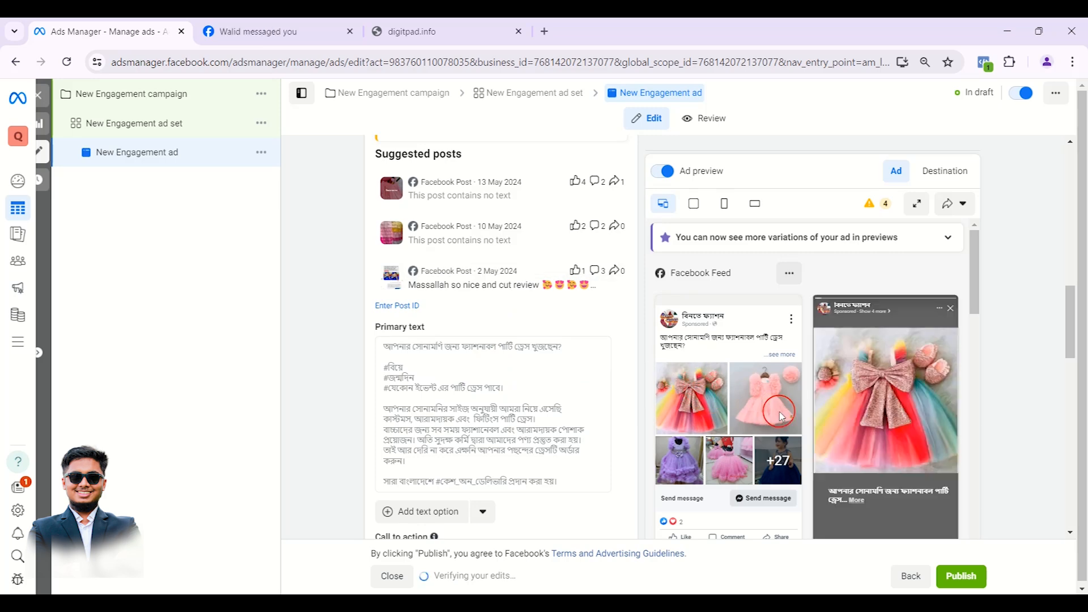
pyautogui.scroll(-5, 604, 425)
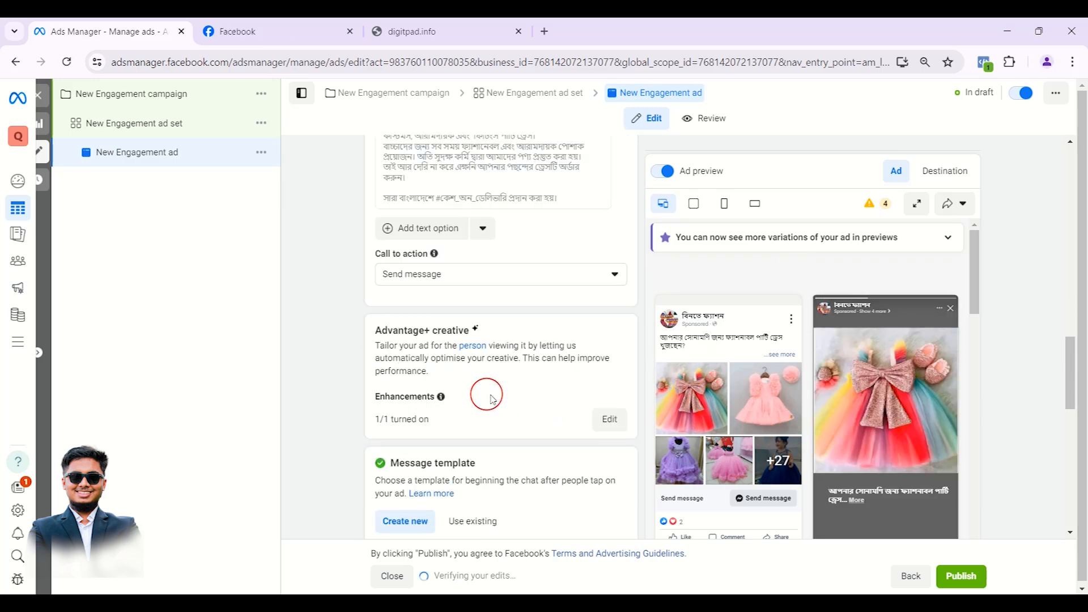
pyautogui.scroll(-4, 453, 343)
pyautogui.scroll(3, 442, 346)
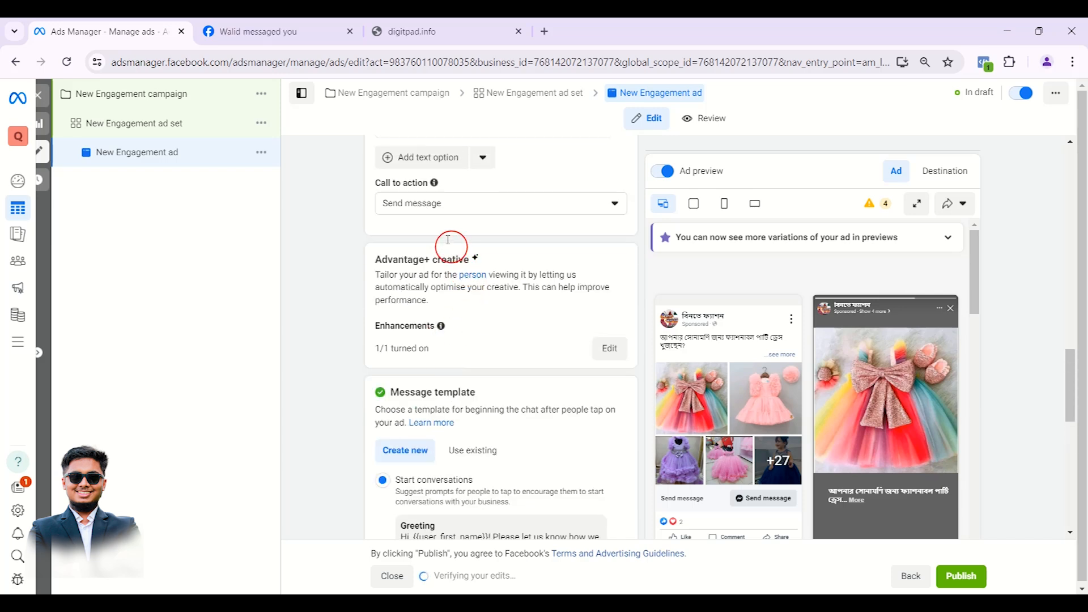
pyautogui.scroll(-4, 539, 335)
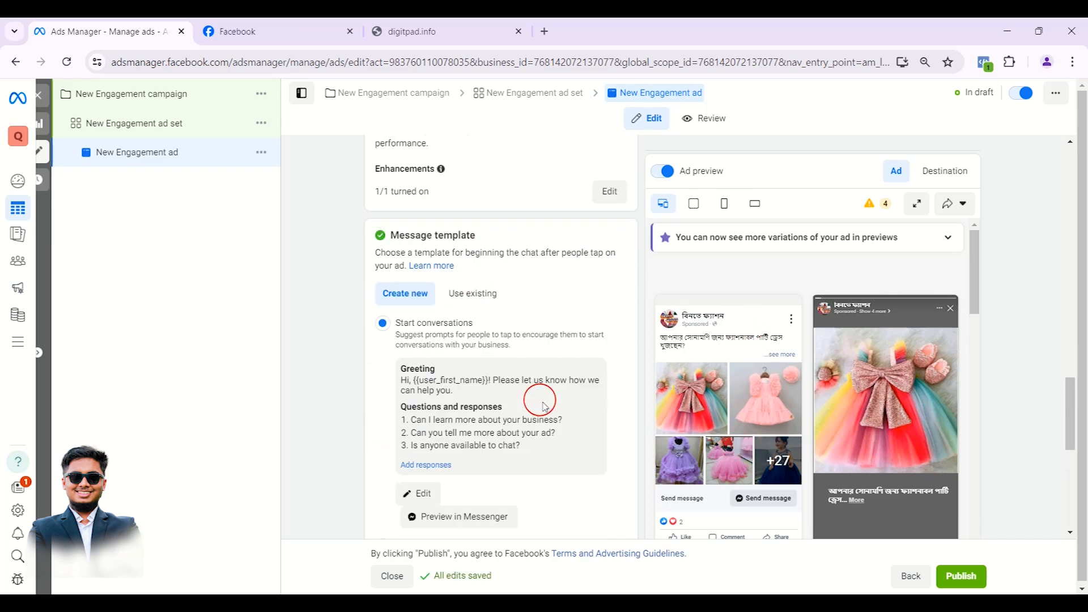
pyautogui.scroll(-3, 357, 408)
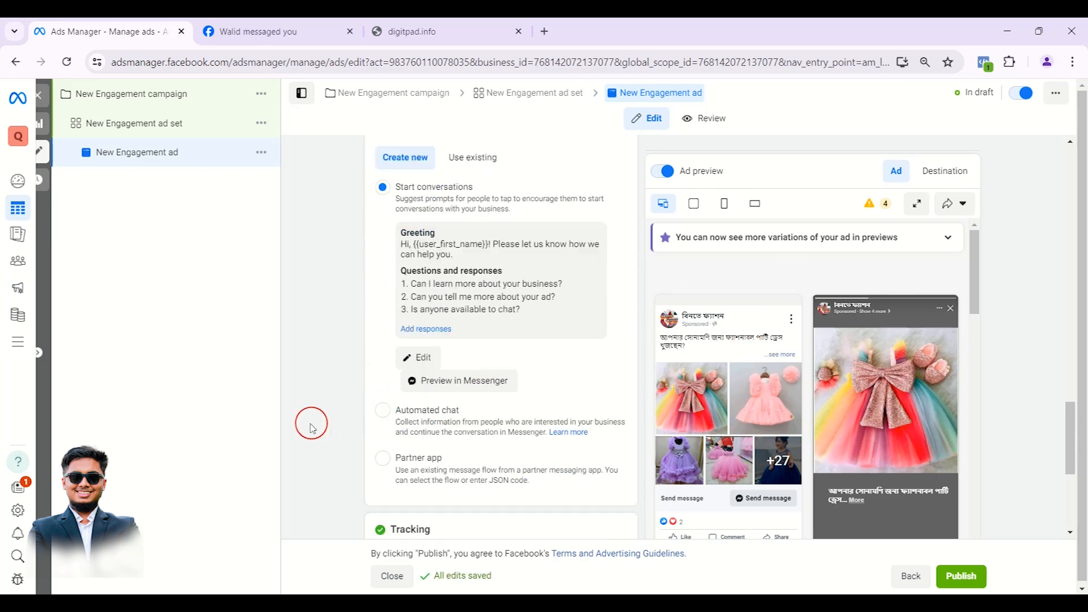
pyautogui.scroll(1, 386, 377)
# Step: Open the Start conversations message template for editing and replace its whole greeting with "আসসালামু আলাইকুম"
pyautogui.click(418, 369)
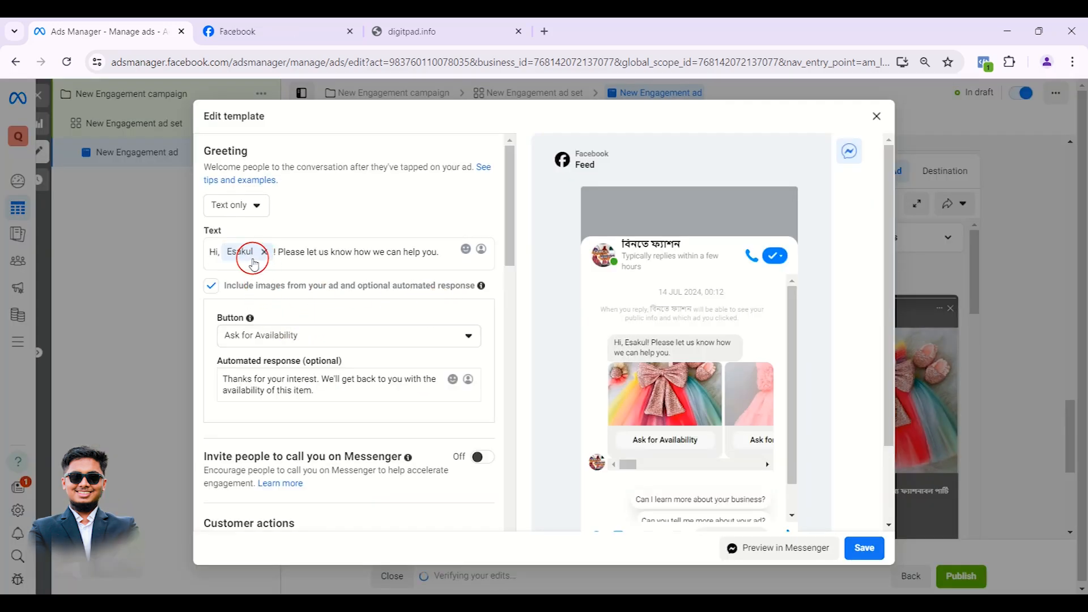
pyautogui.click(265, 251)
pyautogui.click(303, 250)
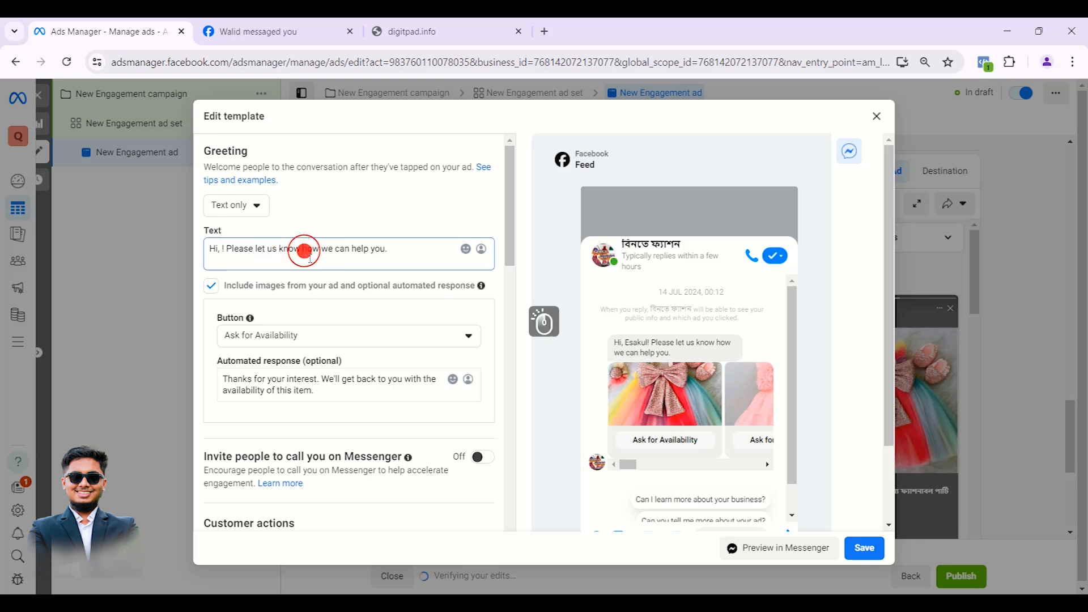
pyautogui.hotkey('ctrl', 'a')
pyautogui.press('BackSpace')
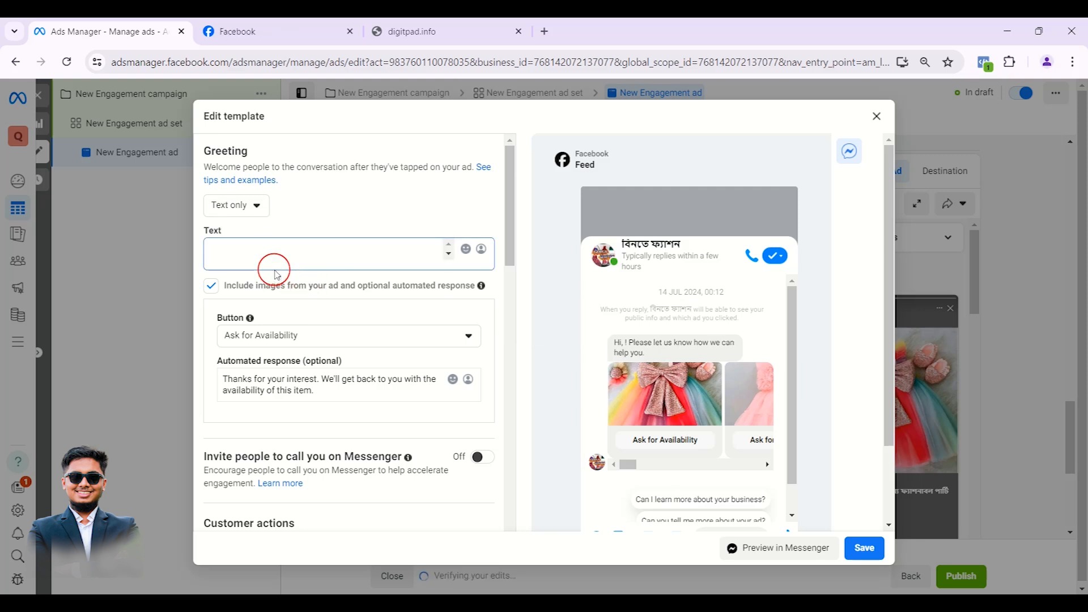
pyautogui.hotkey('ctrl', 'alt', 'v')
pyautogui.write('আ')
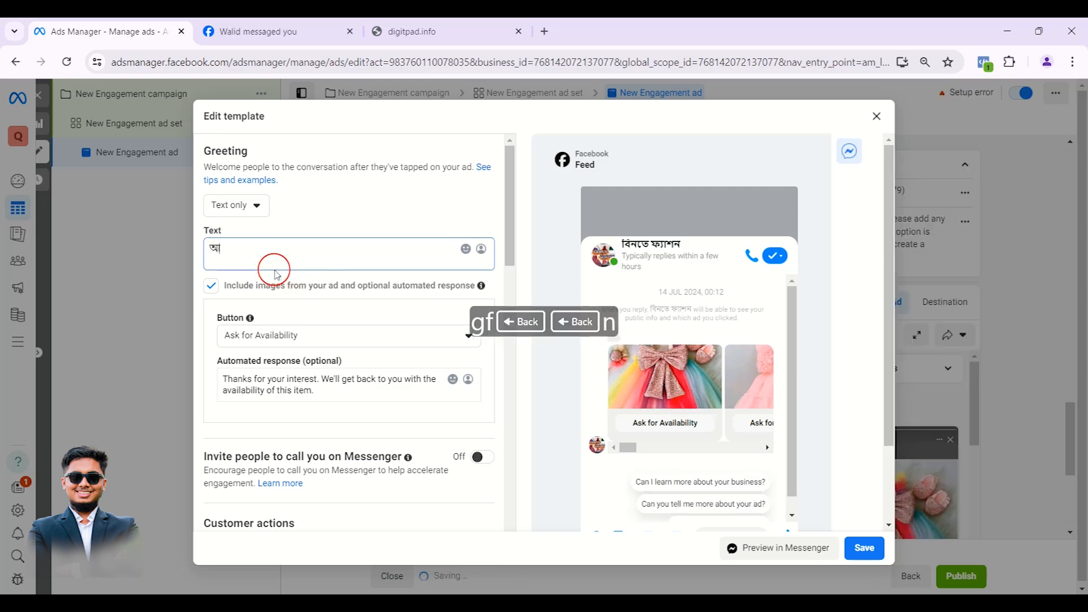
pyautogui.write('সসালামু আলাইকুম')
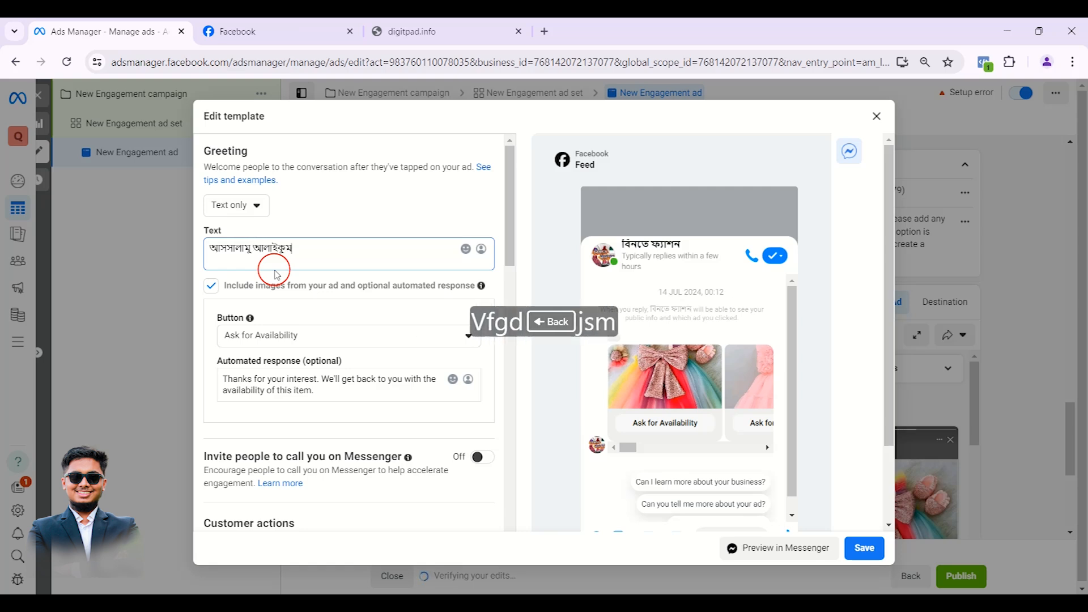
# Step: Try inserting the recipient's first name after the greeting and remove it again
pyautogui.click(481, 250)
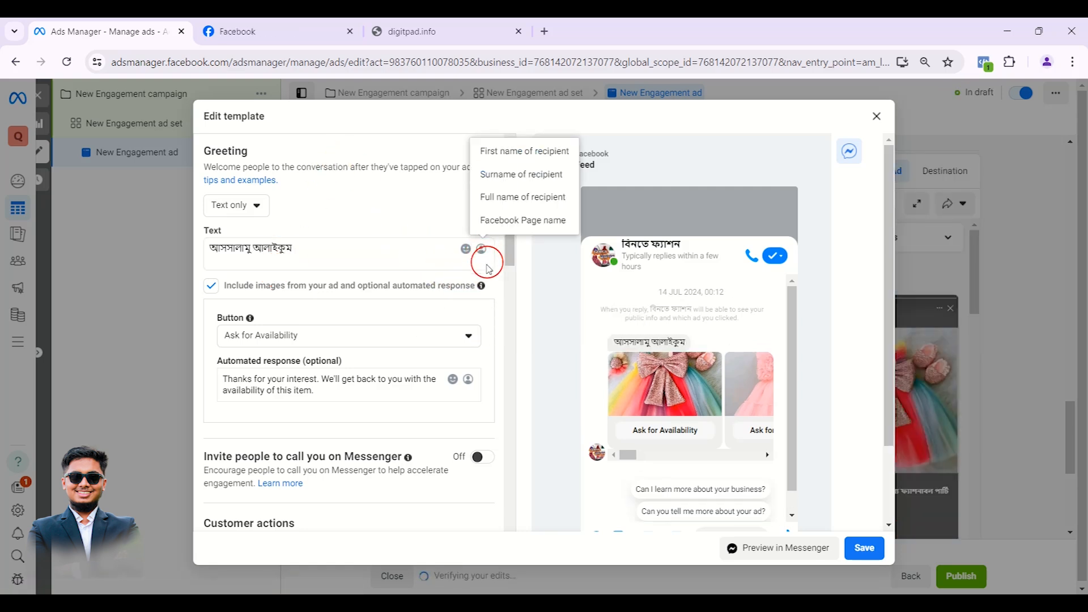
pyautogui.click(514, 158)
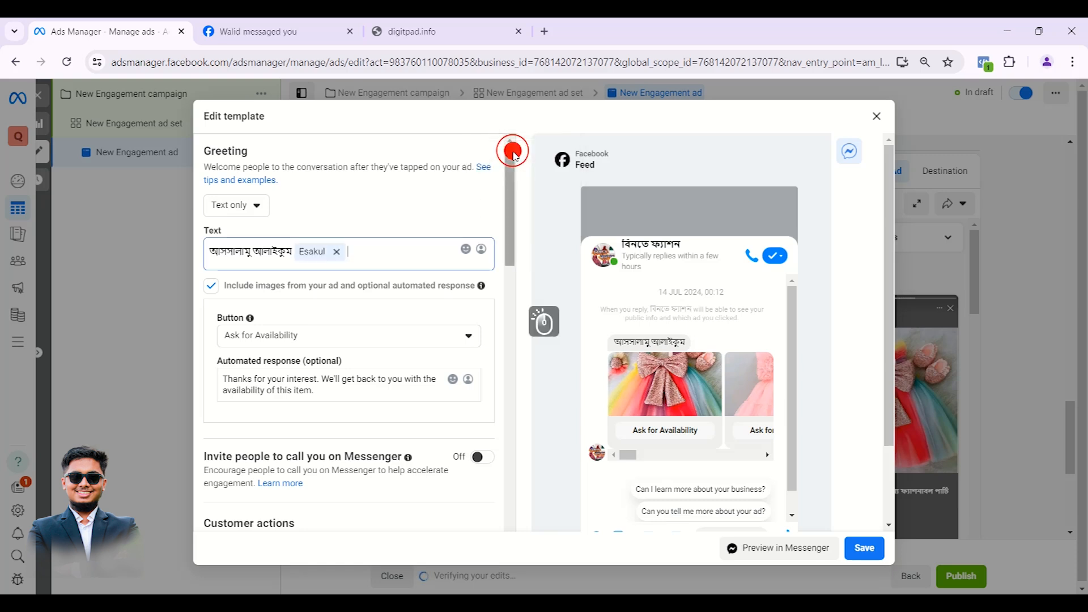
pyautogui.click(336, 255)
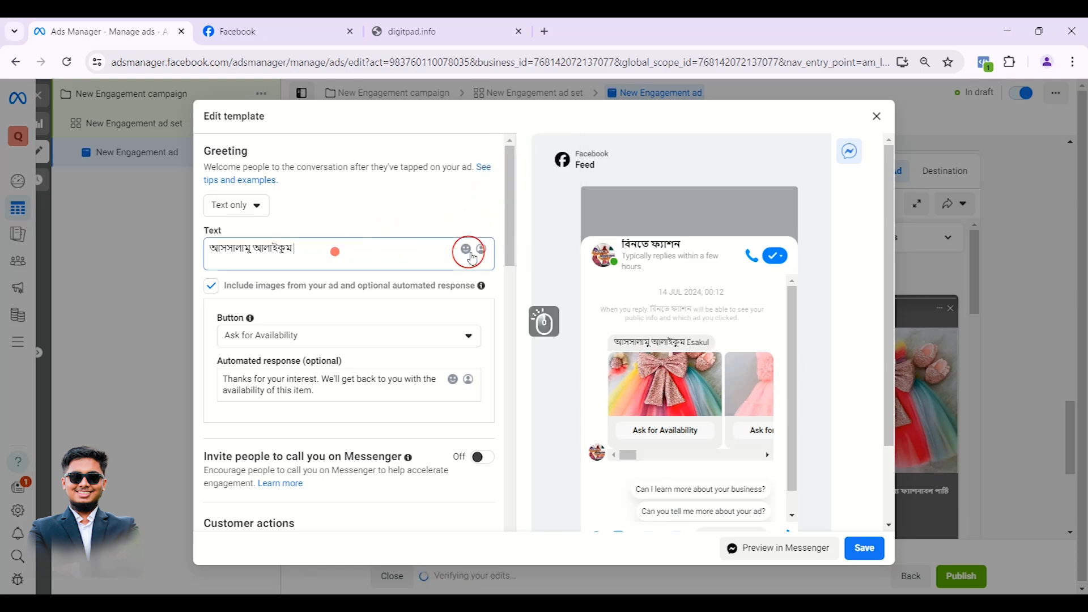
# Step: Insert the recipient's full name after the greeting and add a second line "বিনতে ফ্যাশন পেইজ থেকে আপনাকে স্বাগতম"
pyautogui.click(481, 249)
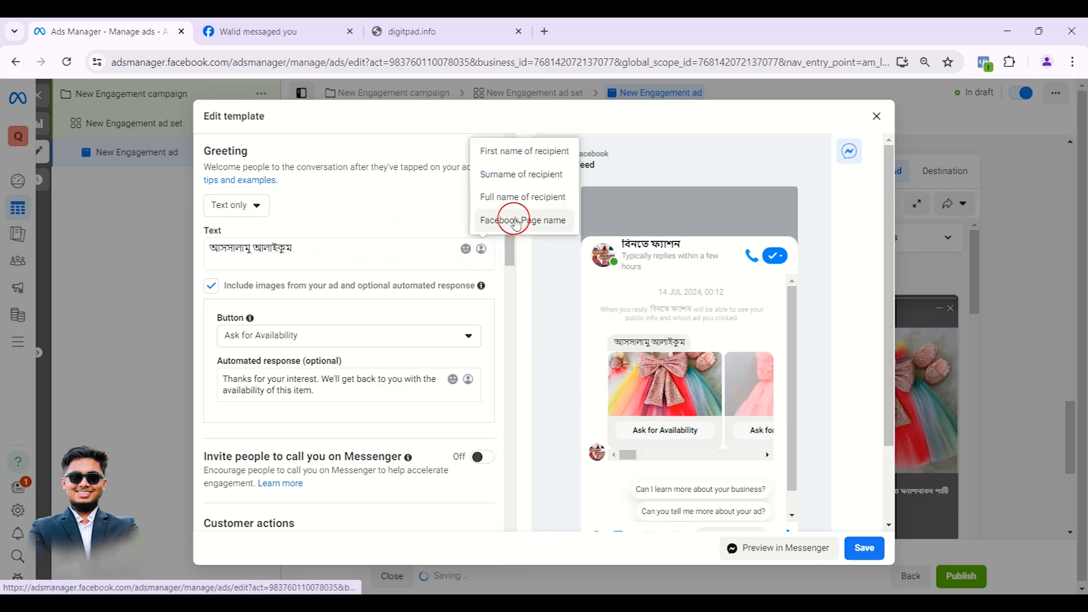
pyautogui.click(515, 195)
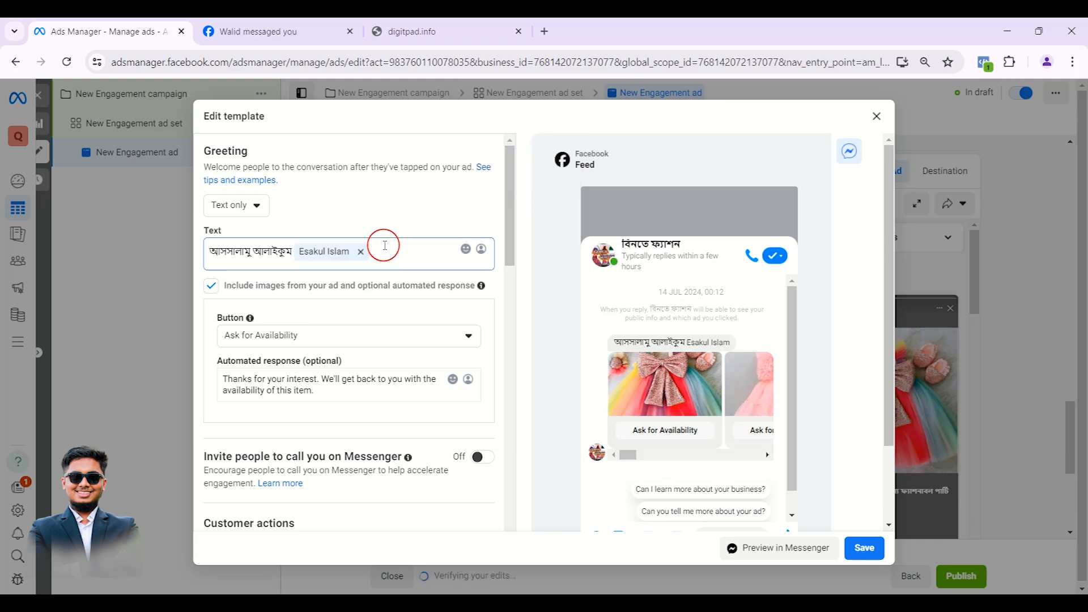
pyautogui.press('Return')
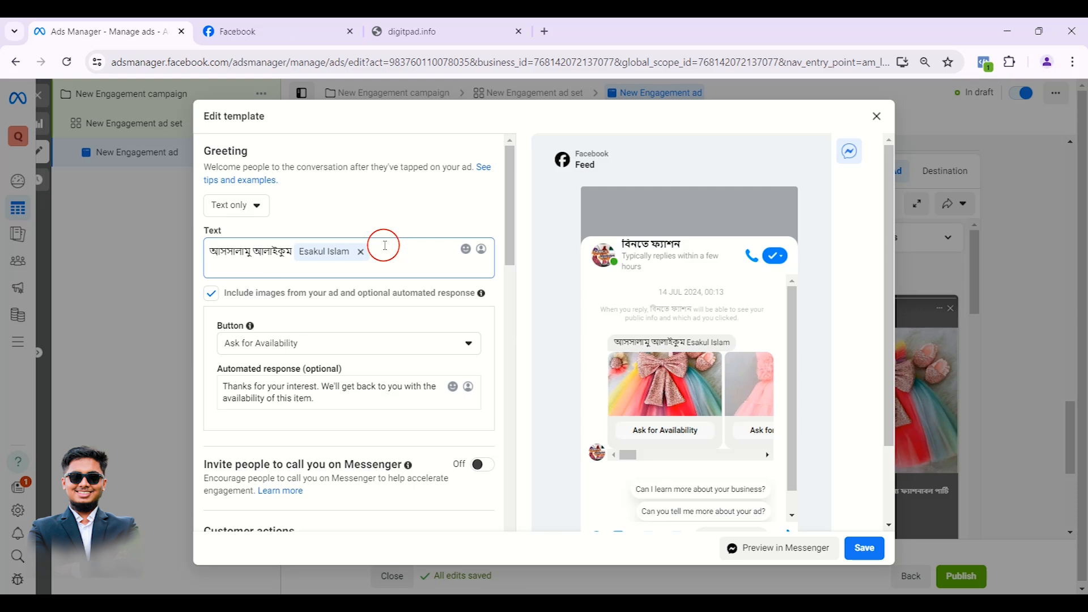
pyautogui.write('h')
pyautogui.press('BackSpace')
pyautogui.press('BackSpace')
pyautogui.write('dhনতে ফ্যাশ')
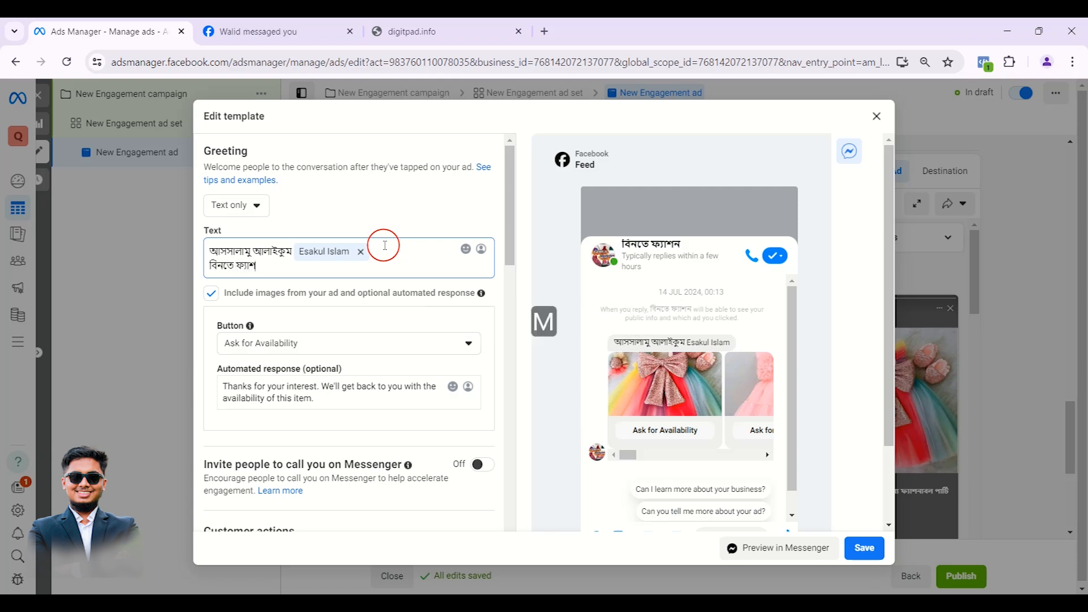
pyautogui.write('ন ')
pyautogui.write('পেইজ থেকে আ')
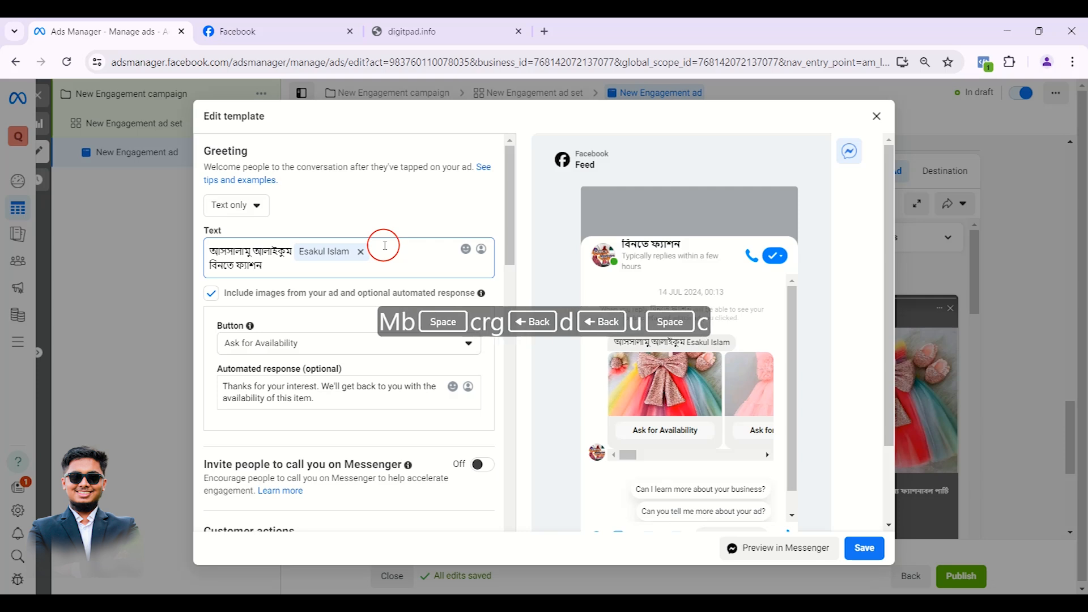
pyautogui.write('পনাকে স্বাগতম')
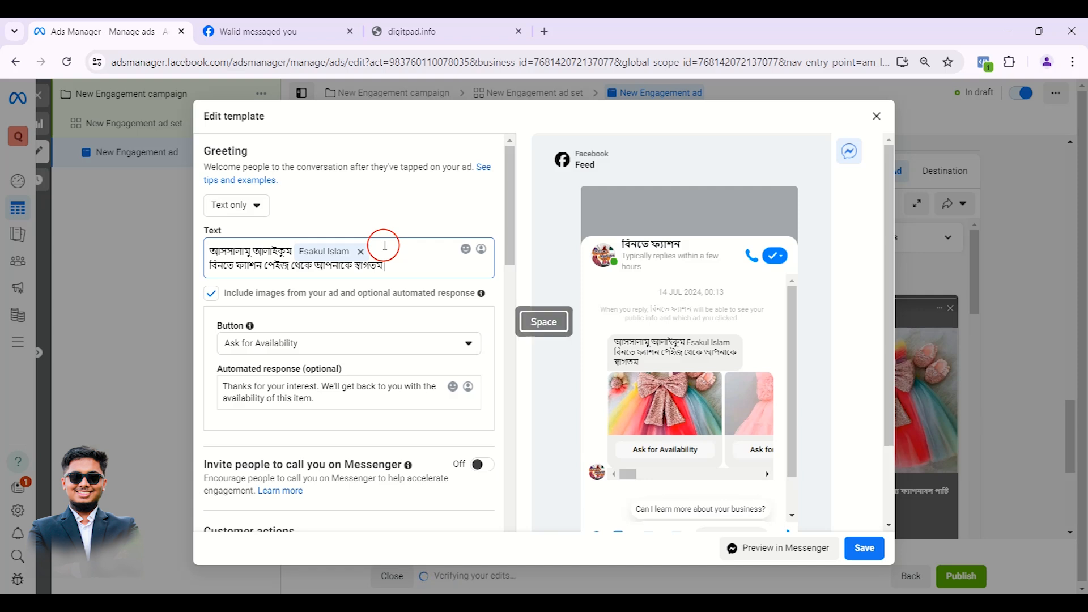
# Step: Add a smiling face with heart-eyes emoji at the end of the greeting's welcome line
pyautogui.rightClick(391, 265)
pyautogui.click(417, 283)
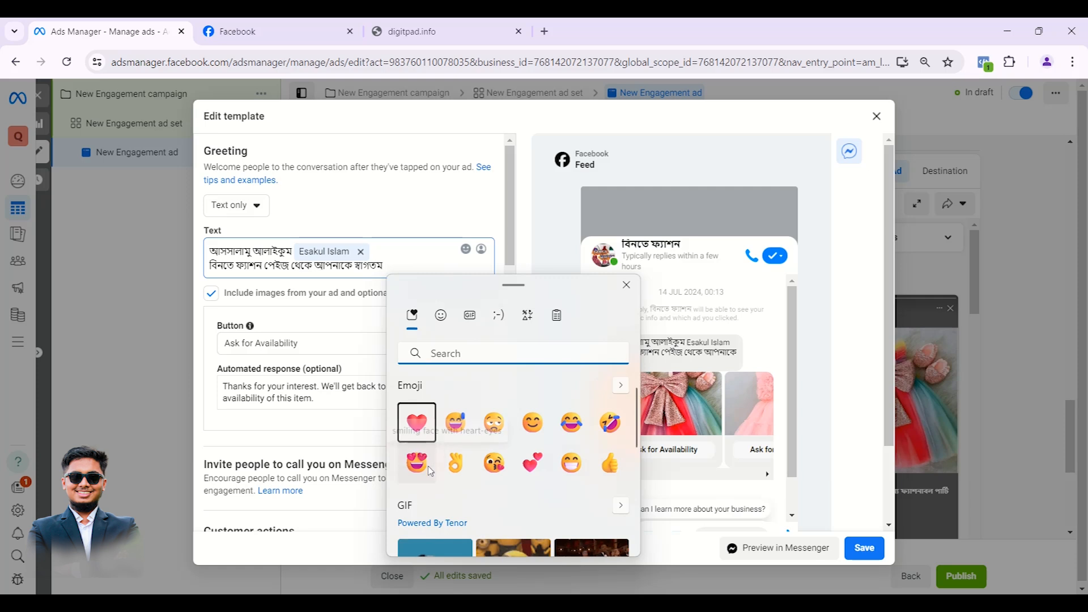
pyautogui.click(429, 462)
pyautogui.click(413, 269)
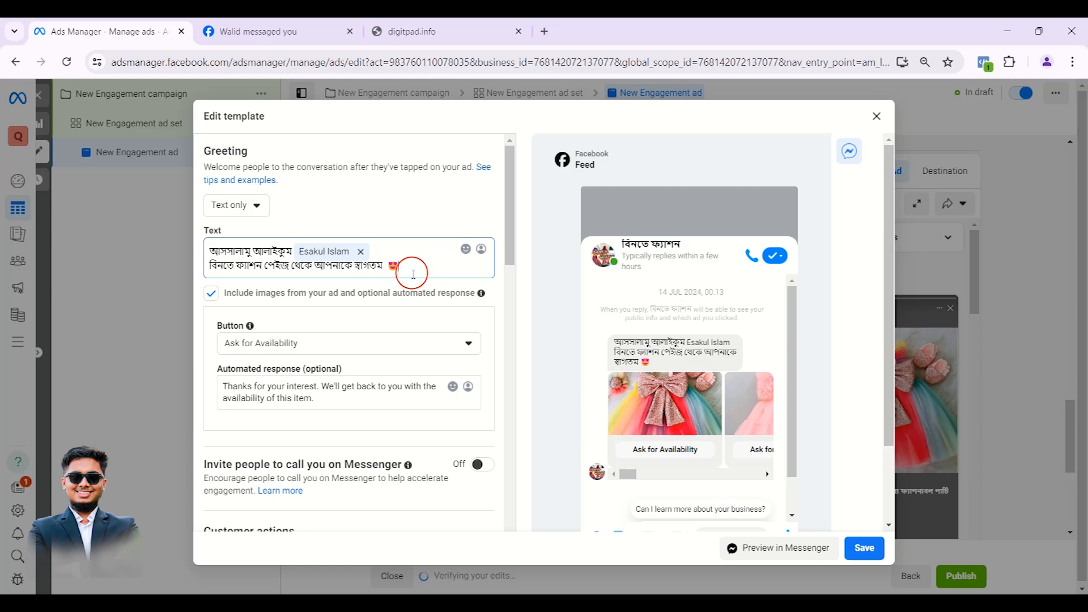
# Step: Add a separate paragraph "আপনার সোনামনির জন্য কোন ড্রেসটি পছন্দ হয়েছে? জানাবেন" below the welcome line, leaving a blank line between
pyautogui.press('Return')
pyautogui.press('Return')
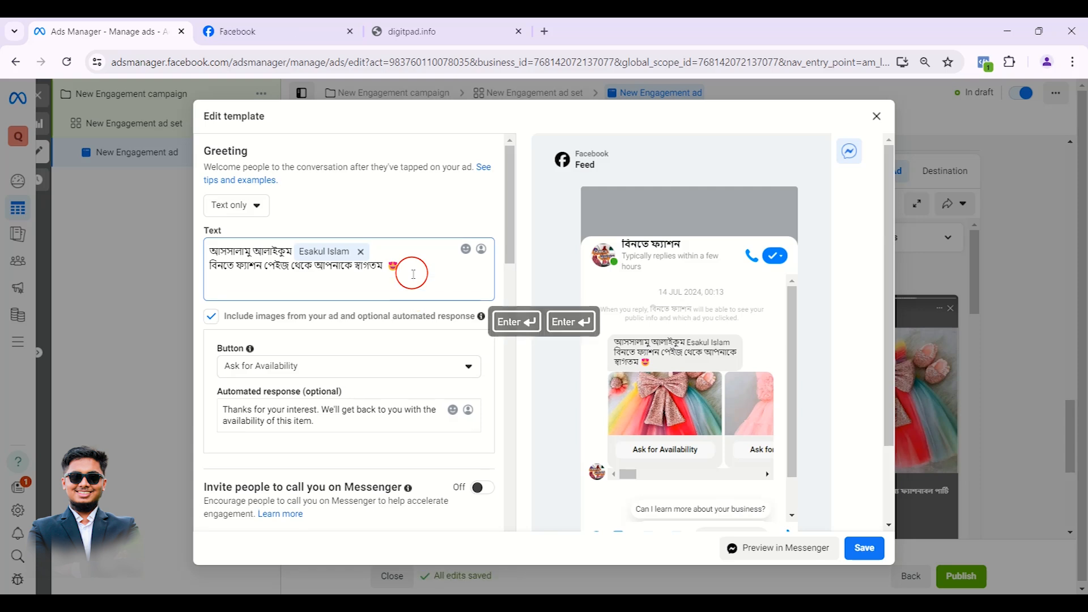
pyautogui.write('gf')
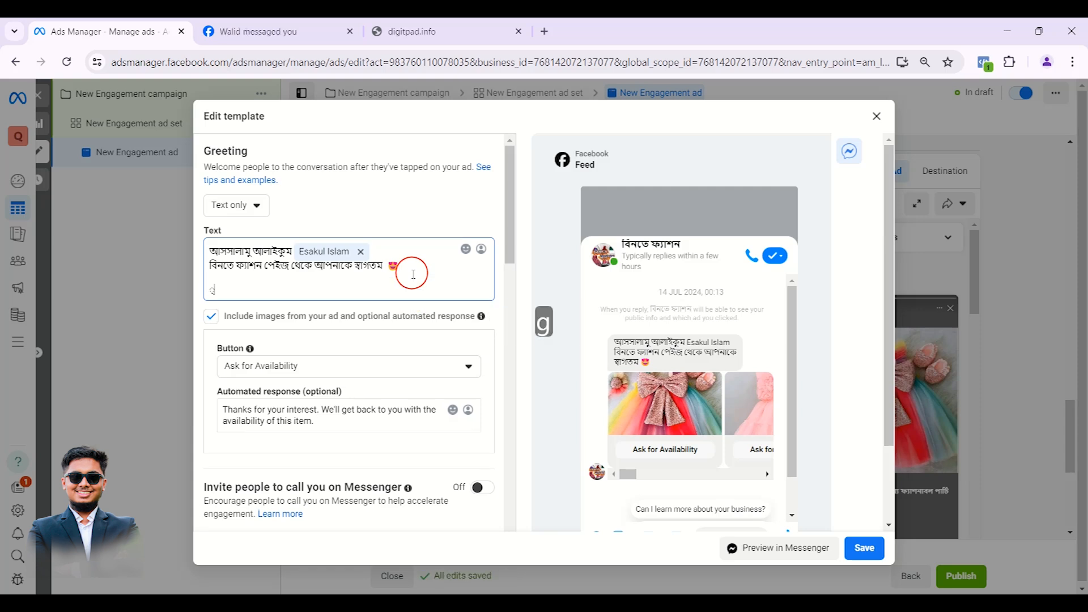
pyautogui.press('BackSpace')
pyautogui.press('BackSpace')
pyautogui.write('rbfv c')
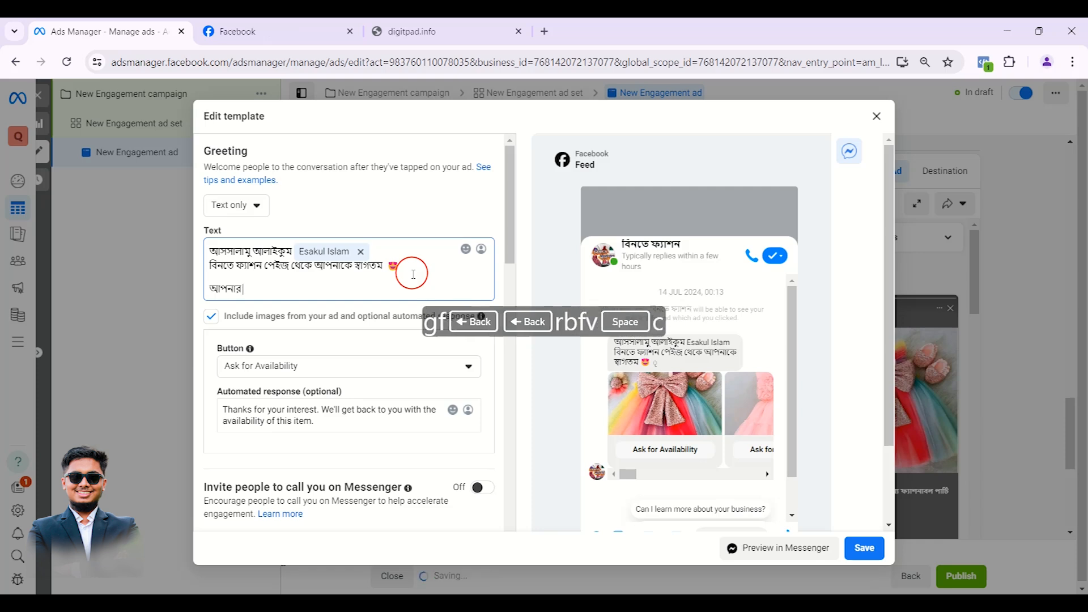
pyautogui.press('BackSpace')
pyautogui.press('BackSpace')
pyautogui.press('BackSpace')
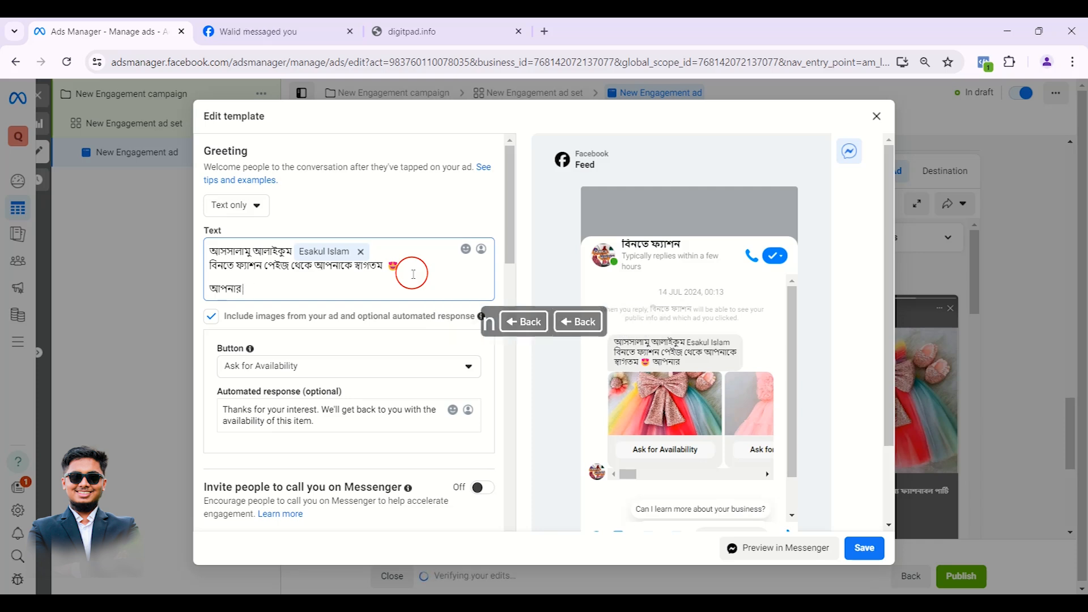
pyautogui.write('cnf')
pyautogui.press('BackSpace')
pyautogui.press('BackSpace')
pyautogui.write('bfdm')
pyautogui.press('BackSpace')
pyautogui.write('dbv ubZ cjf')
pyautogui.press('BackSpace')
pyautogui.press('BackSpace')
pyautogui.write('b cez')
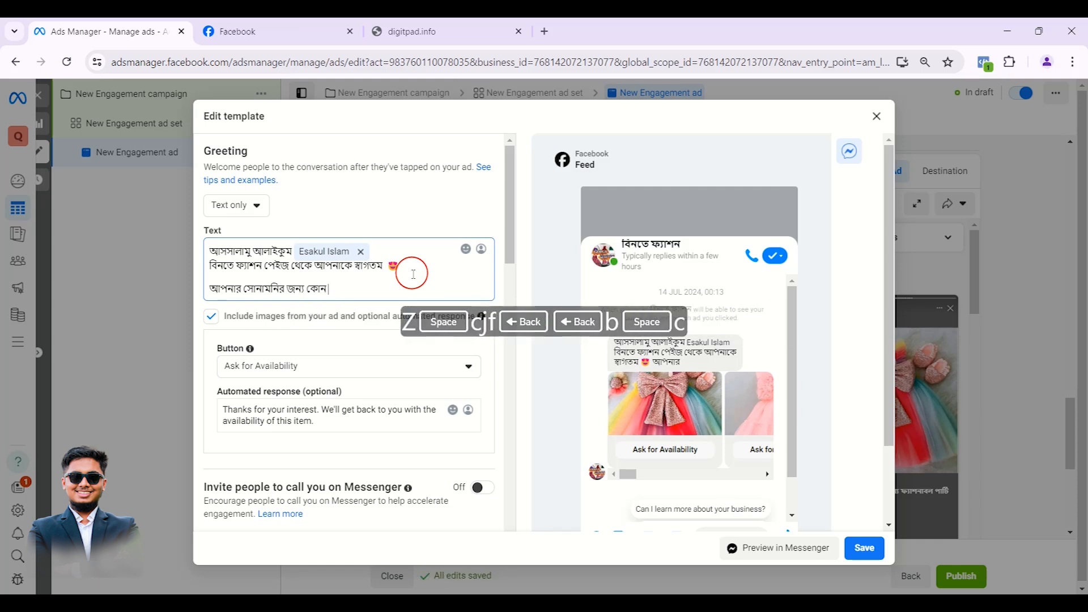
pyautogui.press('BackSpace')
pyautogui.write('ndt rYbgl uWcY? ufbfchb')
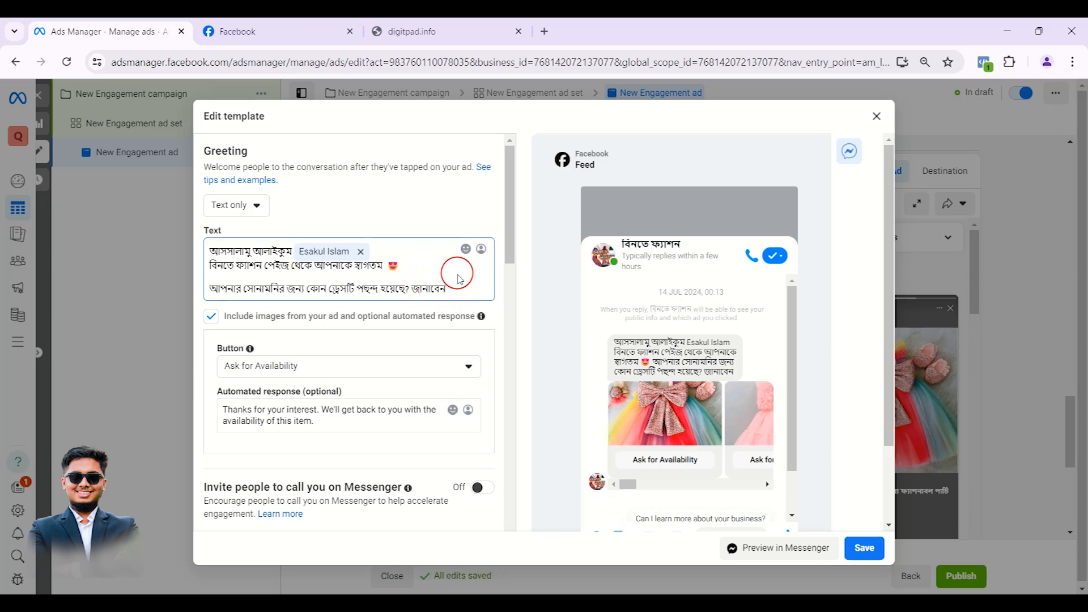
# Step: Switch to the digitpad.info page to look at the book's cover and contents list, and return to the greeting text in Ads Manager
pyautogui.click(412, 31)
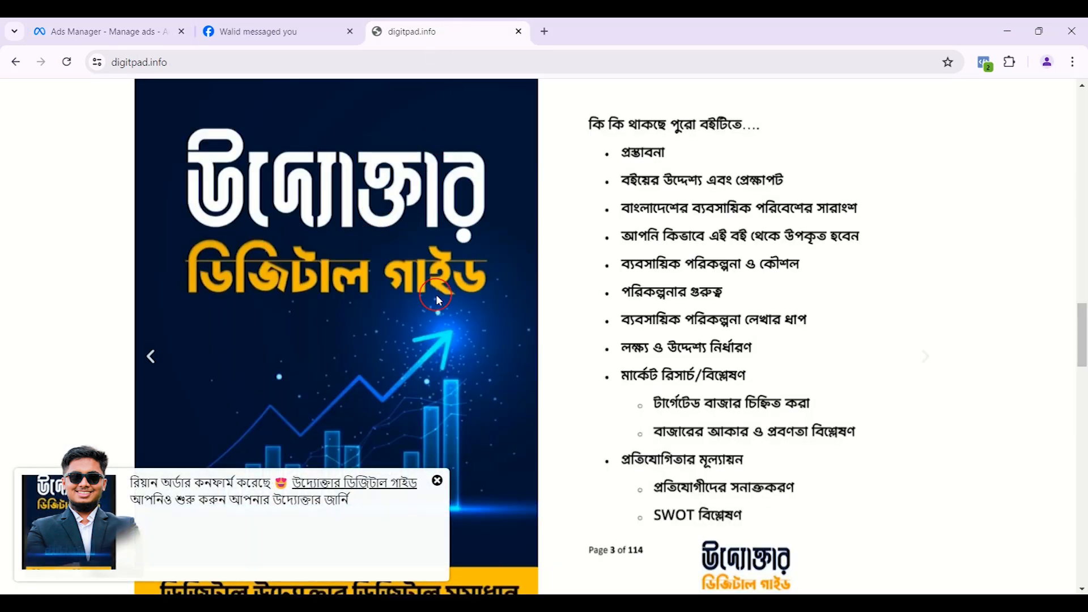
pyautogui.moveTo(639, 286); pyautogui.dragTo(417, 313)
pyautogui.moveTo(590, 293); pyautogui.dragTo(852, 249)
pyautogui.moveTo(398, 279); pyautogui.dragTo(756, 237)
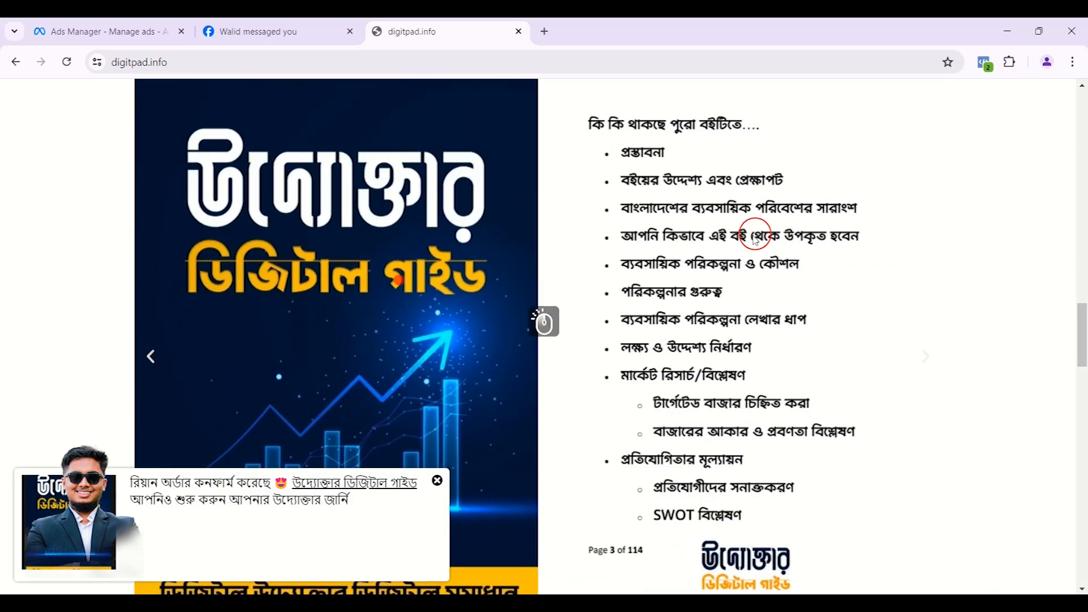
pyautogui.click(191, 30)
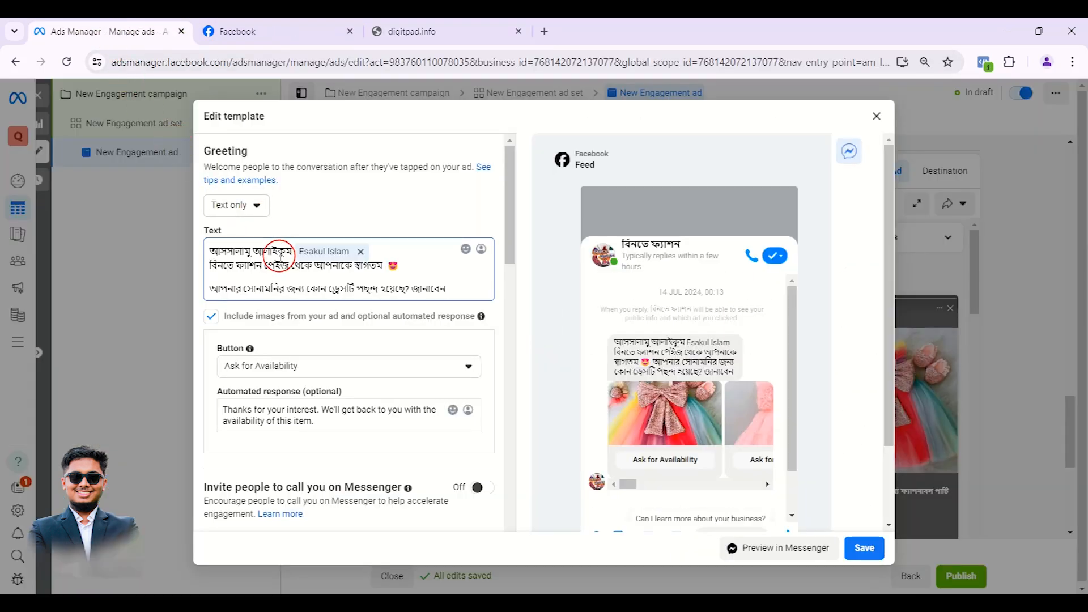
pyautogui.click(264, 293)
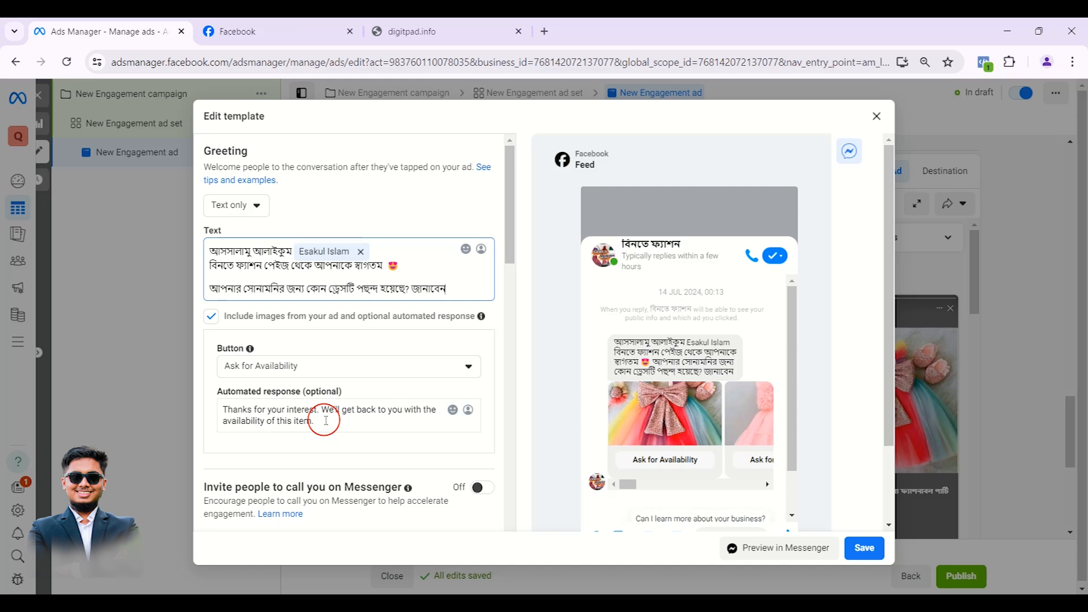
# Step: Set the greeting's button to "Ask for Price" and clear the default automated response text
pyautogui.click(280, 363)
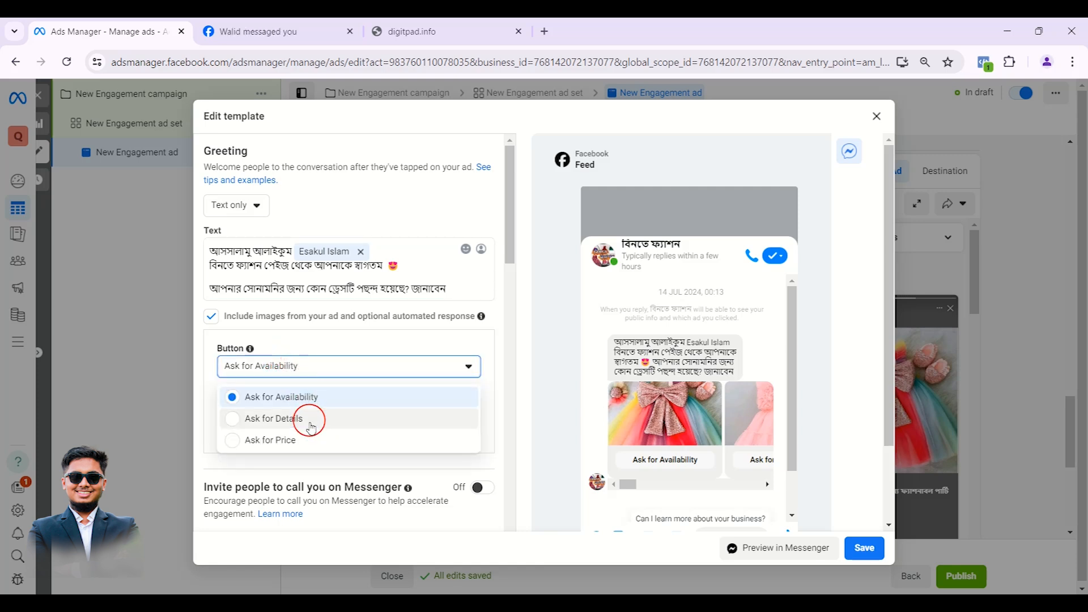
pyautogui.click(301, 440)
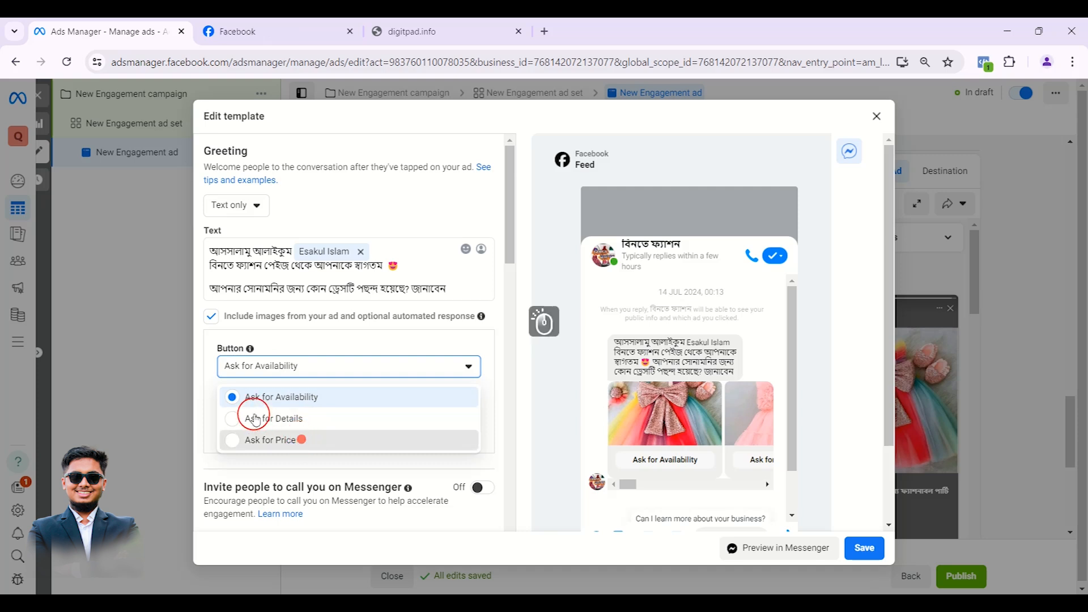
pyautogui.click(276, 416)
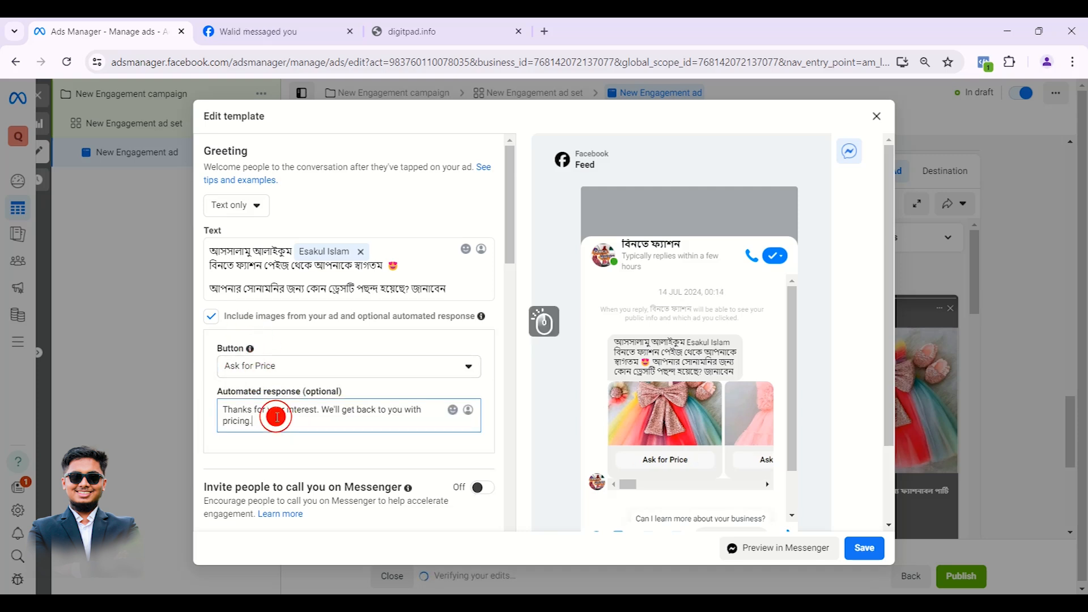
pyautogui.hotkey('ctrl', 'a')
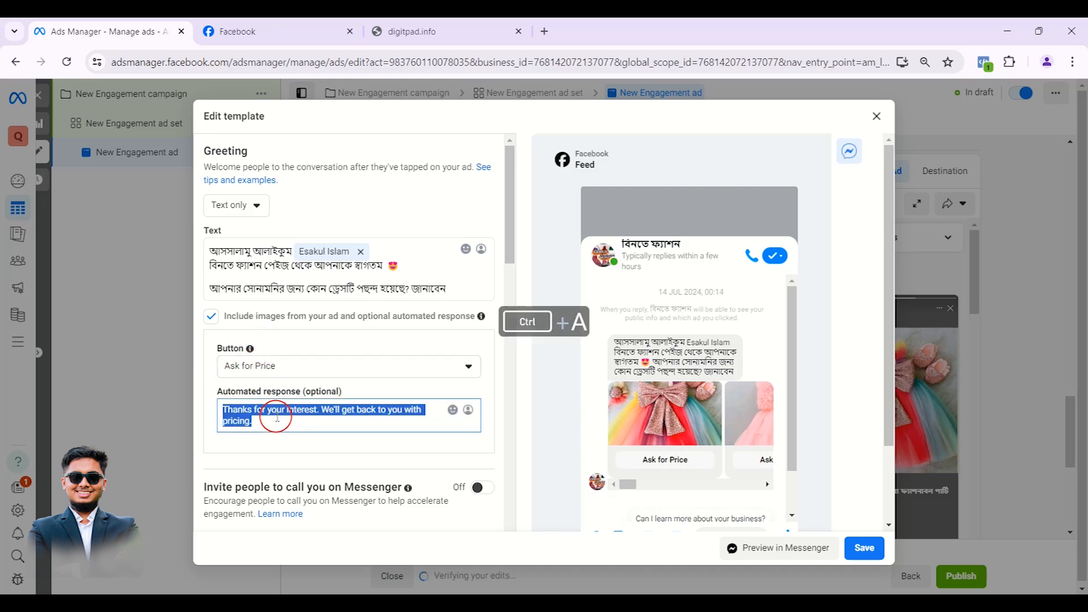
pyautogui.press('BackSpace')
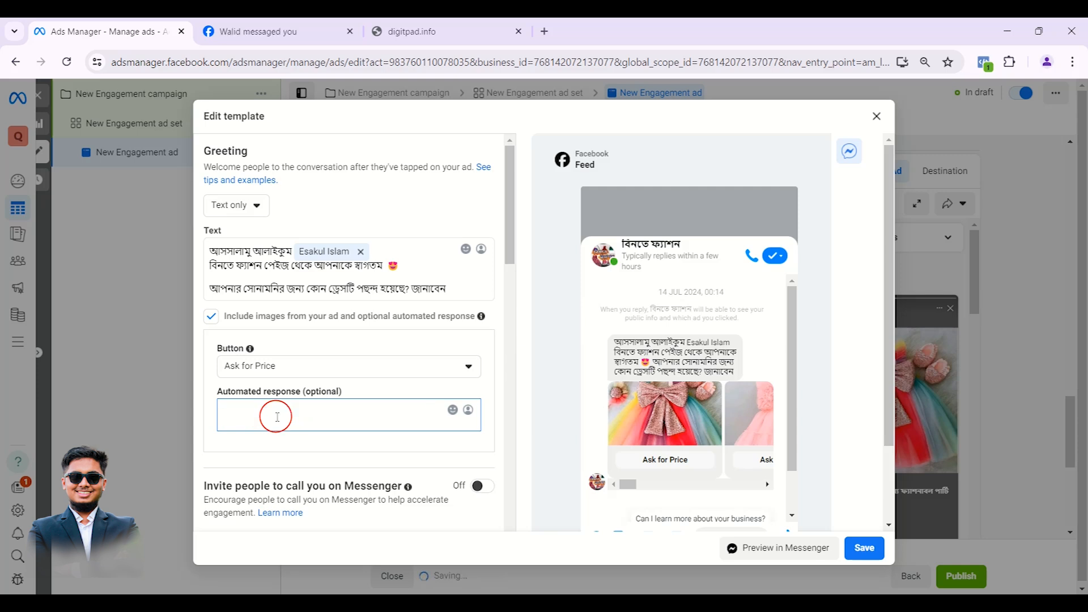
# Step: Start the automated response with "আপনার", and open a new browser tab for drafting the text
pyautogui.write('f')
pyautogui.press('BackSpace')
pyautogui.press('BackSpace')
pyautogui.write('rbfv')
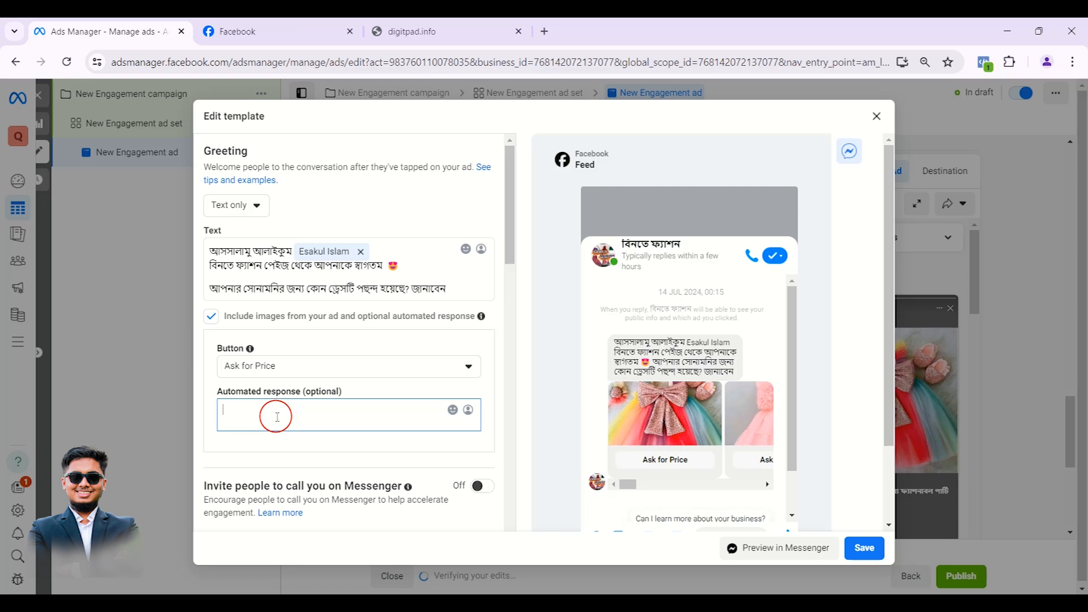
pyautogui.click(278, 409)
pyautogui.write('আপনার')
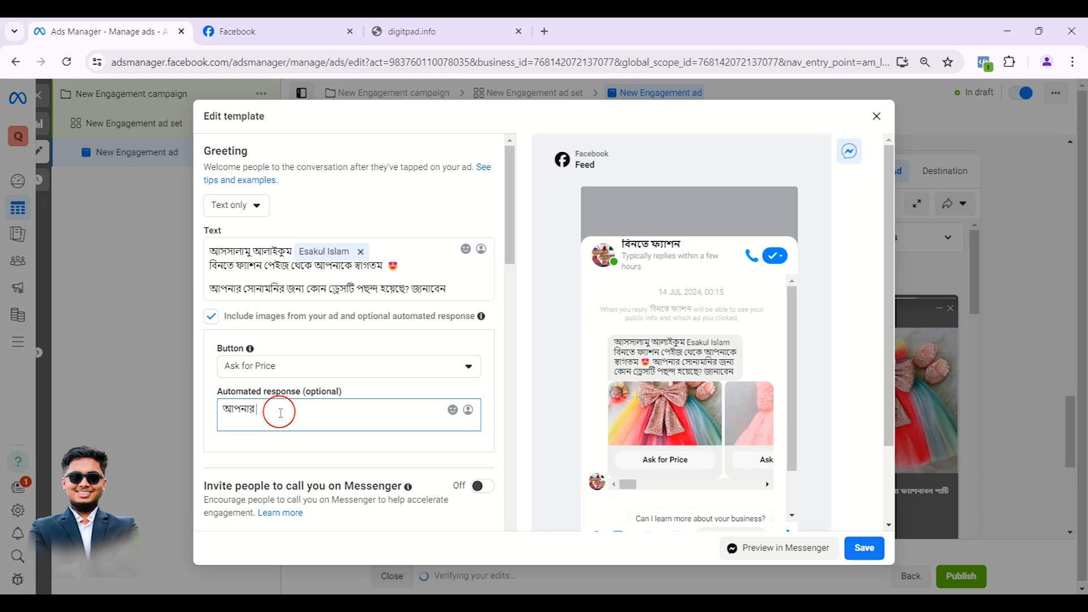
pyautogui.write('cnf')
pyautogui.press('BackSpace')
pyautogui.press('BackSpace')
pyautogui.write('bfdmv')
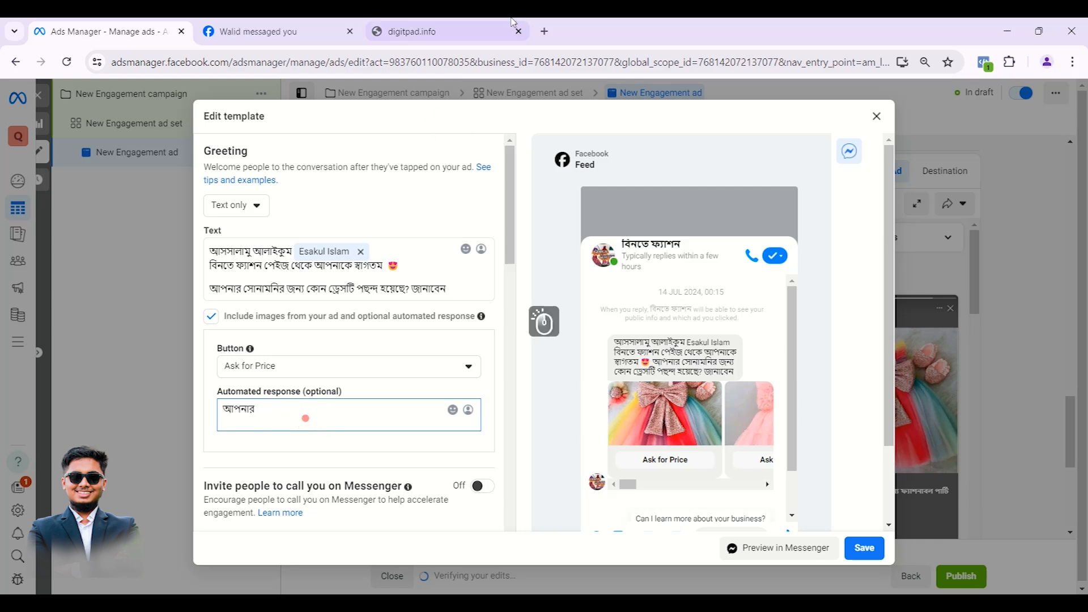
pyautogui.click(543, 31)
pyautogui.write('আপনার ')
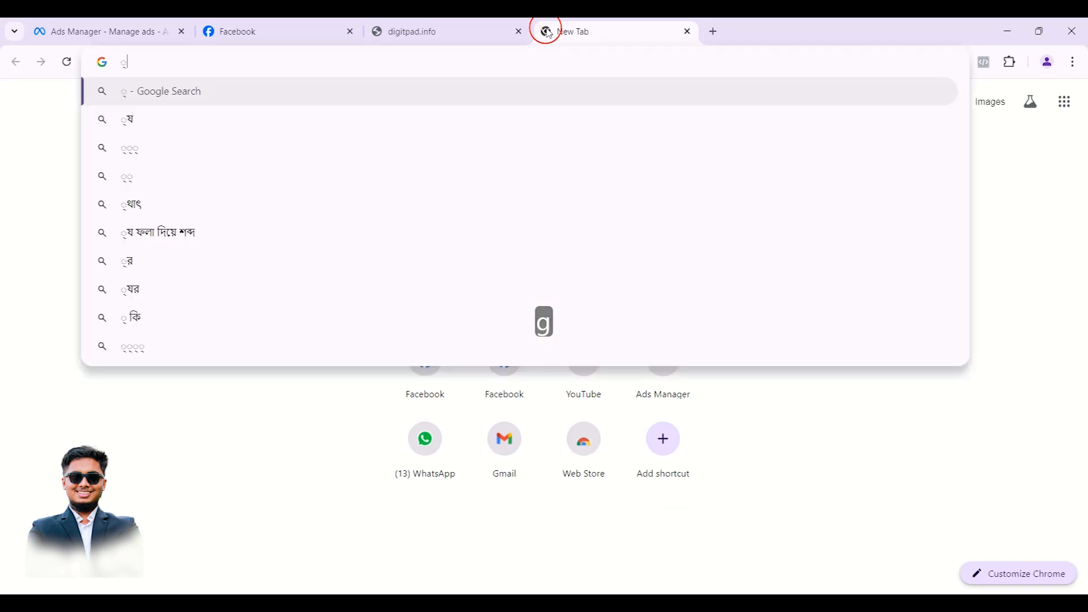
pyautogui.write('সোনামনির জ')
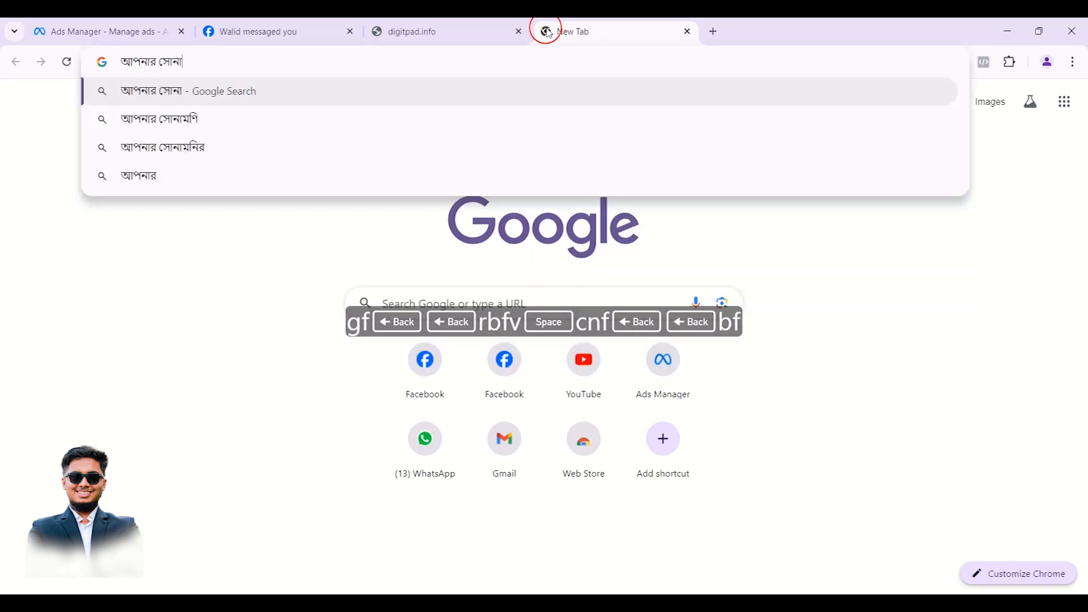
pyautogui.write('z ')
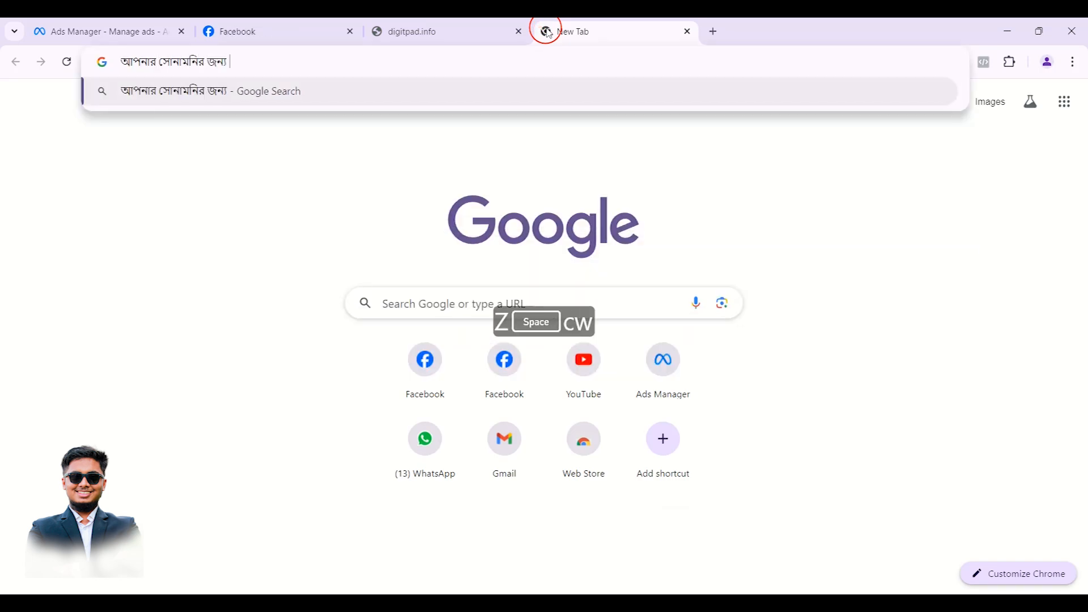
pyautogui.write('cw')
pyautogui.press('BackSpace')
pyautogui.press('BackSpace')
pyautogui.press('BackSpace')
pyautogui.press('BackSpace')
pyautogui.press('BackSpace')
pyautogui.press('BackSpace')
pyautogui.press('BackSpace')
pyautogui.press('BackSpace')
pyautogui.press('BackSpace')
pyautogui.press('BackSpace')
pyautogui.press('BackSpace')
pyautogui.press('BackSpace')
pyautogui.press('BackSpace')
pyautogui.press('BackSpace')
pyautogui.press('BackSpace')
pyautogui.press('BackSpace')
pyautogui.press('BackSpace')
pyautogui.press('BackSpace')
pyautogui.press('BackSpace')
pyautogui.press('BackSpace')
pyautogui.press('BackSpace')
pyautogui.press('BackSpace')
pyautogui.press('BackSpace')
pyautogui.press('BackSpace')
pyautogui.press('BackSpace')
pyautogui.press('BackSpace')
pyautogui.press('BackSpace')
pyautogui.press('BackSpace')
pyautogui.press('BackSpace')
pyautogui.press('BackSpace')
pyautogui.press('BackSpace')
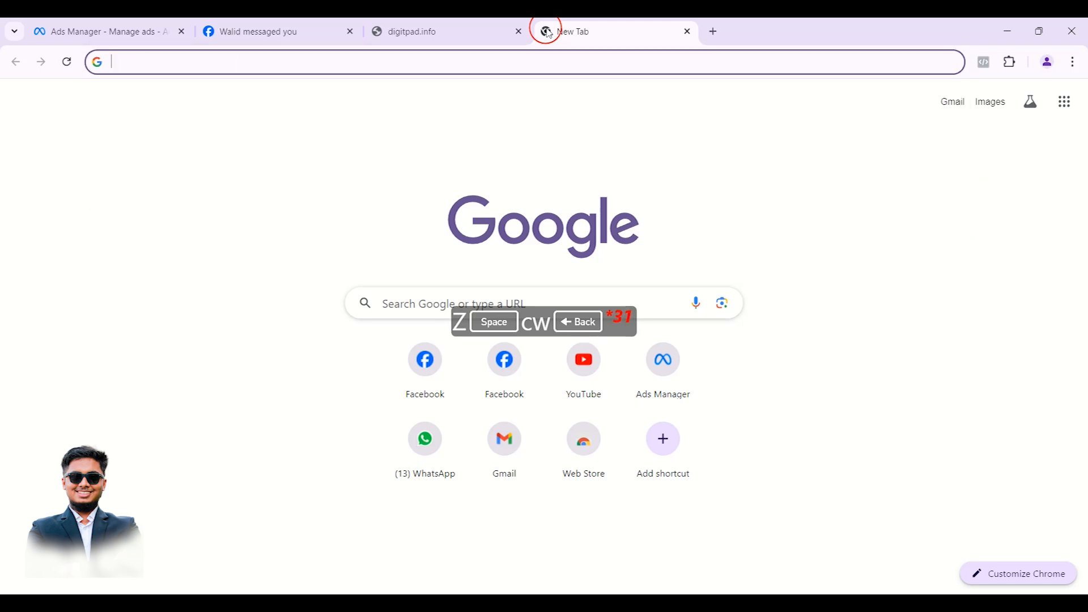
# Step: Draft the start of the automated reply, "আপনার পছন্দের ড্রেসটি", in the new tab's address bar
pyautogui.write('gfrbf')
pyautogui.press('BackSpace')
pyautogui.press('BackSpace')
pyautogui.press('BackSpace')
pyautogui.press('BackSpace')
pyautogui.press('BackSpace')
pyautogui.press('BackSpace')
pyautogui.press('BackSpace')
pyautogui.write('gf')
pyautogui.press('BackSpace')
pyautogui.press('BackSpace')
pyautogui.write('rbfv ry')
pyautogui.press('BackSpace')
pyautogui.write('Yv')
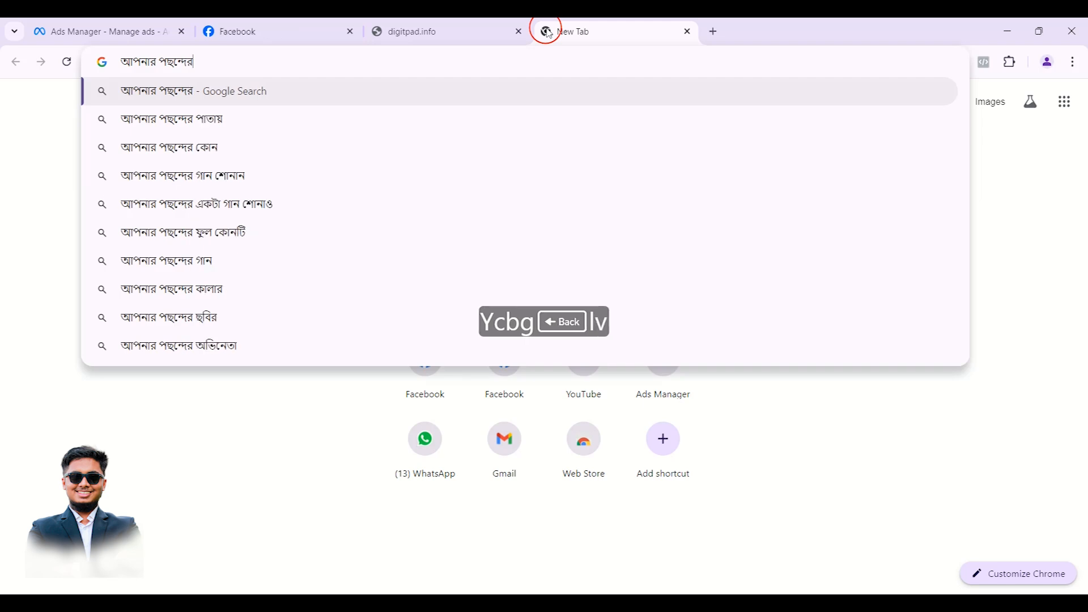
pyautogui.write(' cez')
pyautogui.press('BackSpace')
pyautogui.write('ndt')
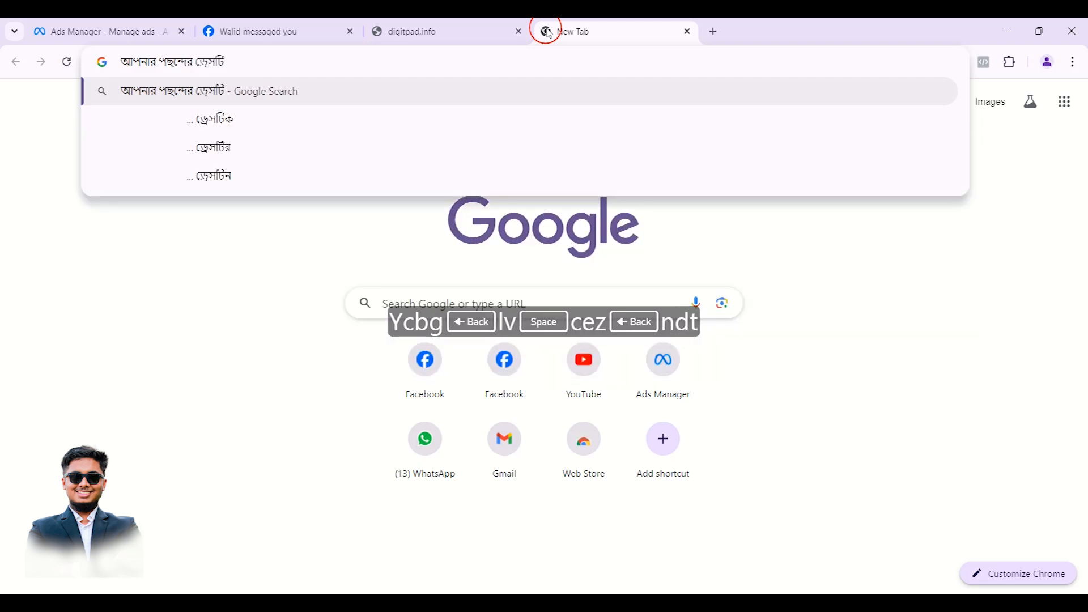
# Step: Continue the draft with "সম্পর্কে বিস্তারিত জানাতে কিছুক্ষণের মধ্যেই আমাদের প্রতিনিধি আপনার সাথে যোগাযেগা করবে।"
pyautogui.write(' nmgrc')
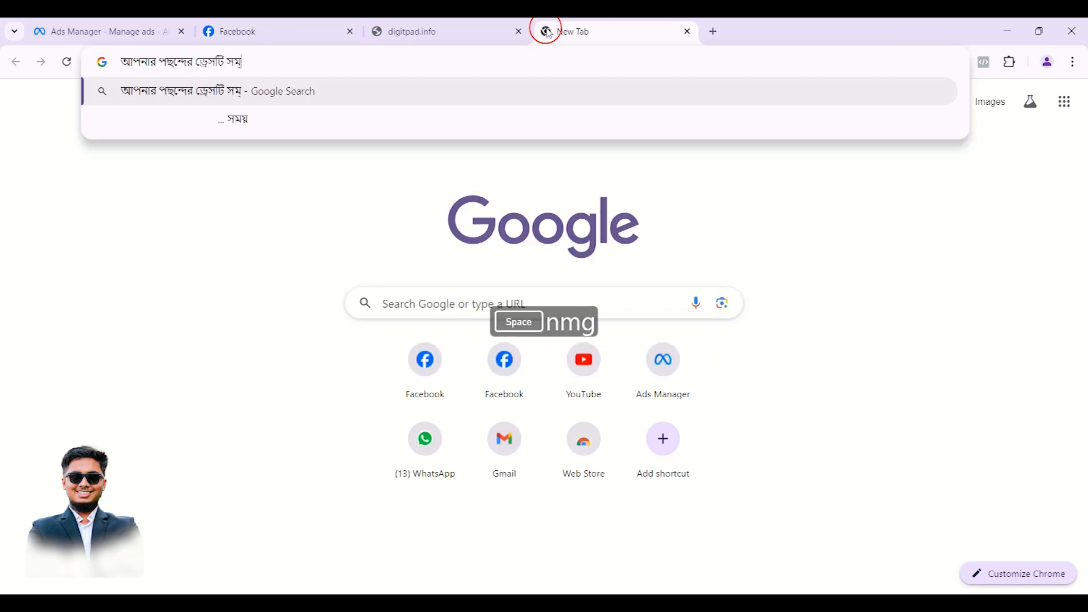
pyautogui.write('vj dhngkfdvk ufbf')
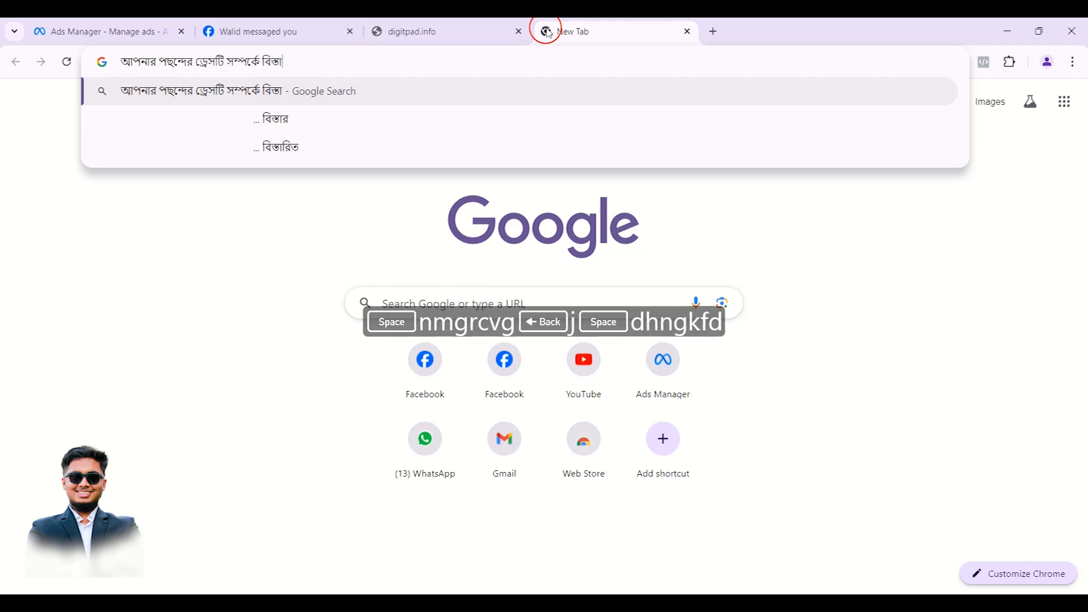
pyautogui.write('ck gjYs')
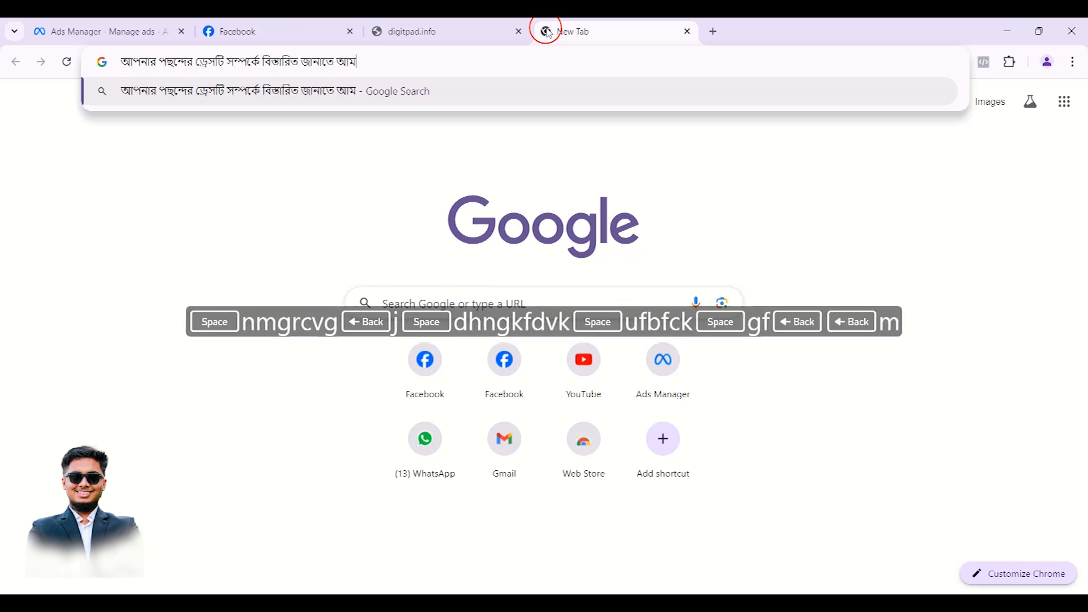
pyautogui.write('jgN')
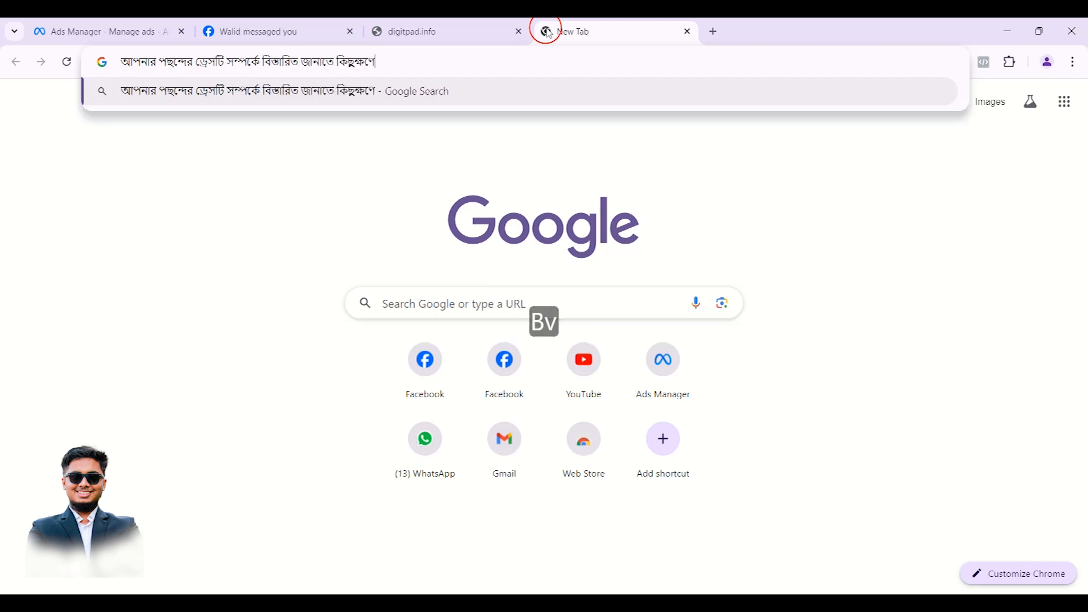
pyautogui.write(' মধ্যেই আমা')
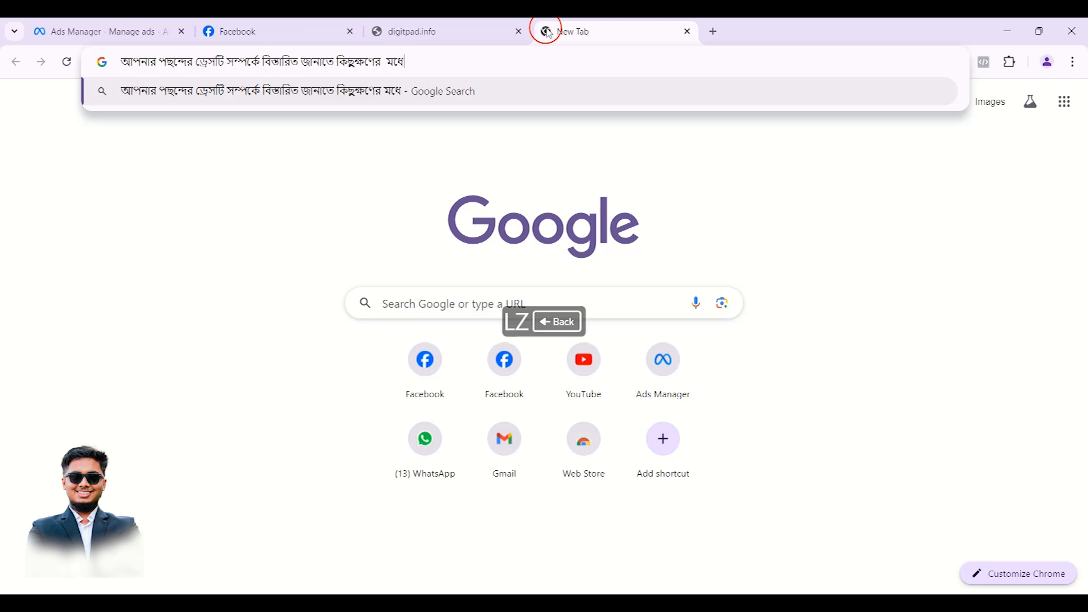
pyautogui.write('দের প্রতি')
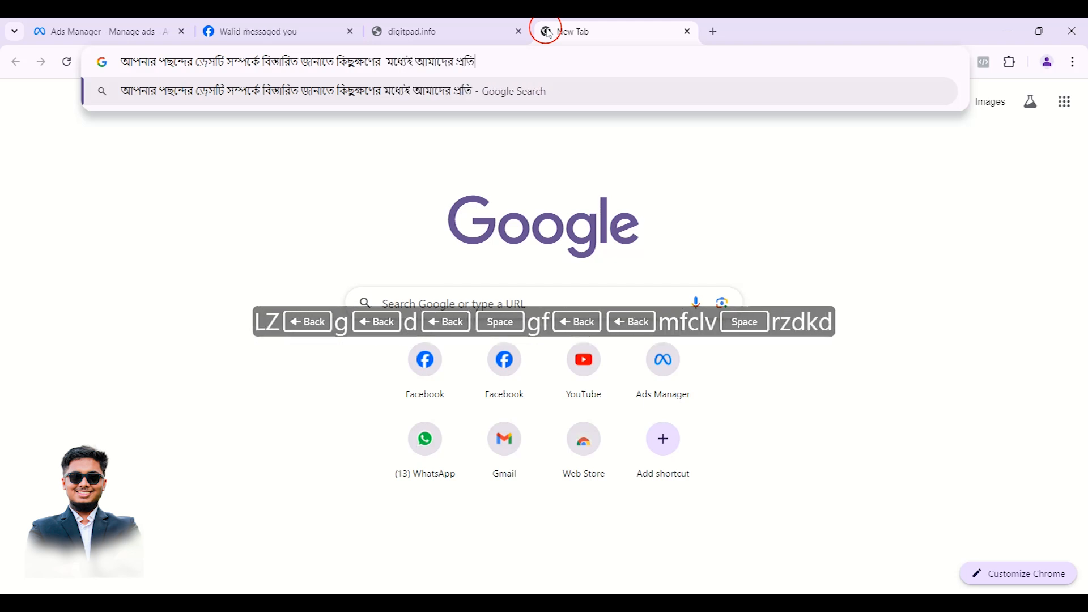
pyautogui.write('নিধি ্আপনার সা')
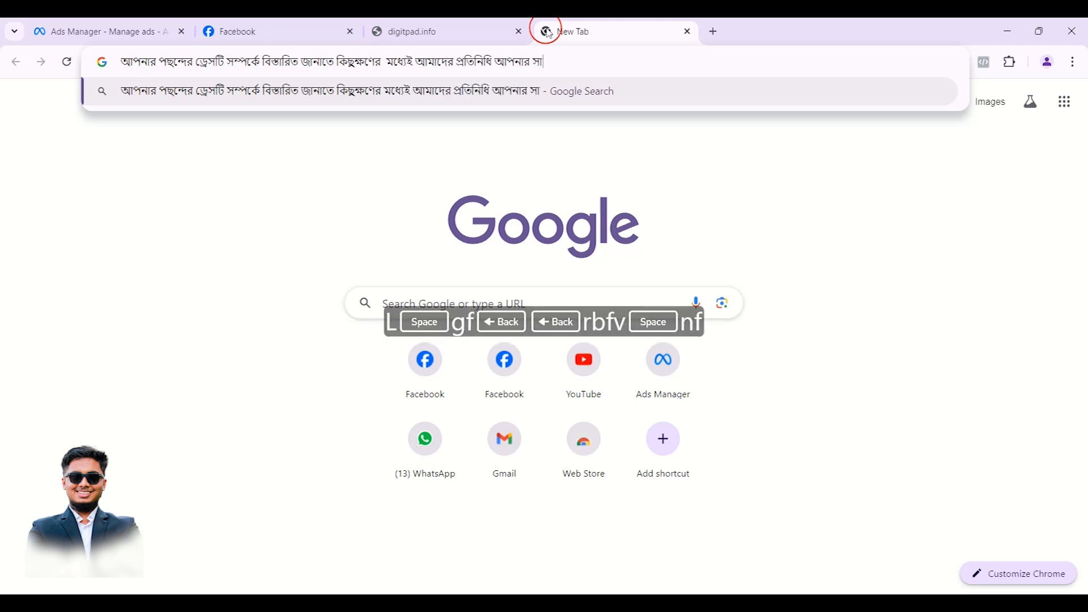
pyautogui.write('থে যোগাযেগা করবে')
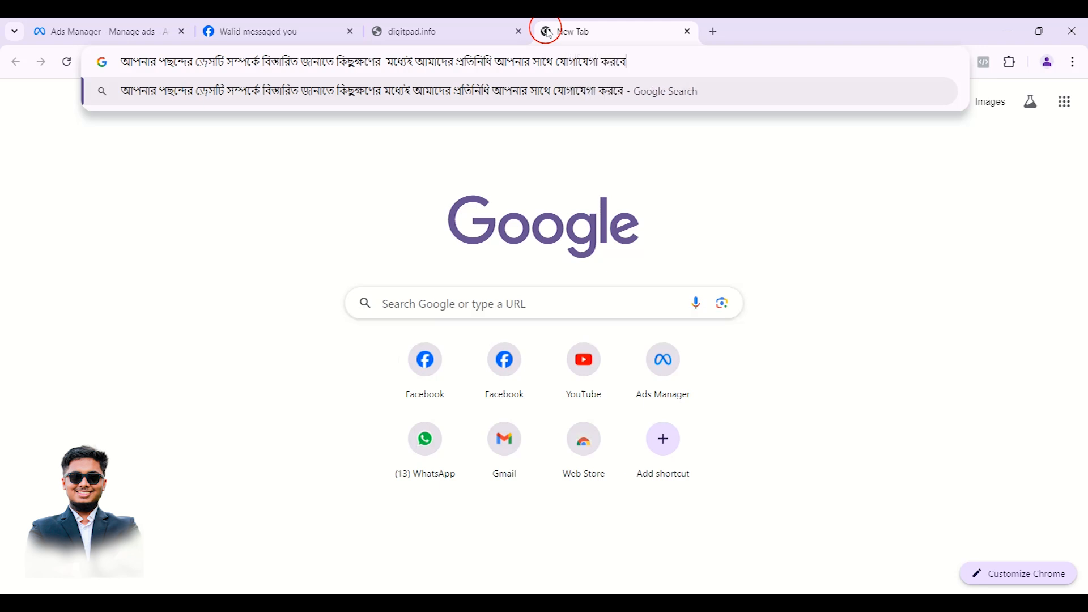
pyautogui.write('।ৎ')
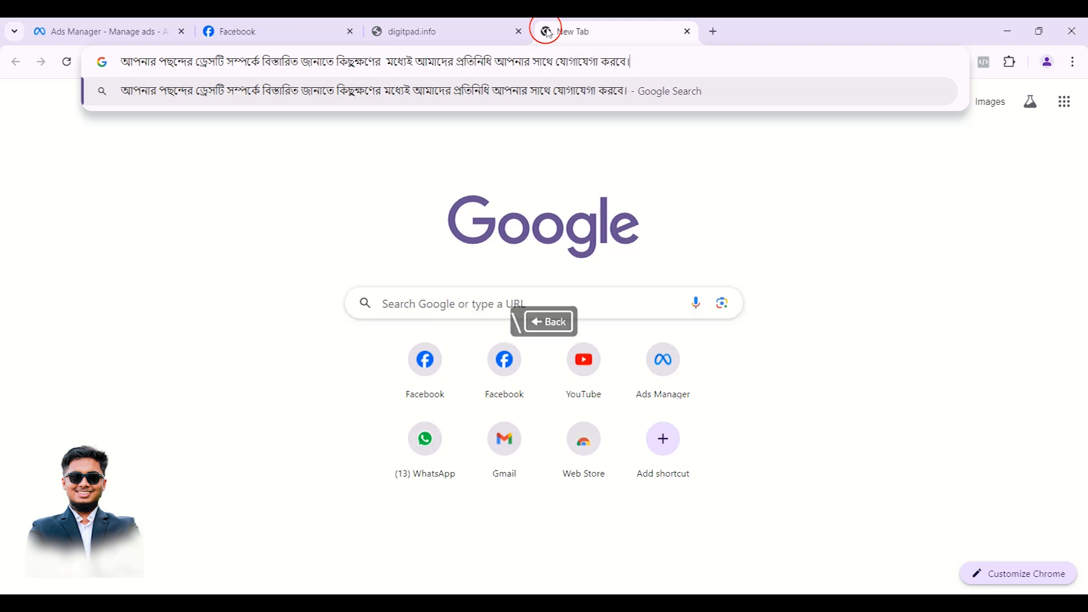
# Step: Replace the sentence ending "যোগাযেগা করবে।" with "কানেক্ট হবে।" and begin a second sentence with "দ্রুত"
pyautogui.press('BackSpace')
pyautogui.press('BackSpace')
pyautogui.press('BackSpace')
pyautogui.press('BackSpace')
pyautogui.press('BackSpace')
pyautogui.press('BackSpace')
pyautogui.press('BackSpace')
pyautogui.press('BackSpace')
pyautogui.press('BackSpace')
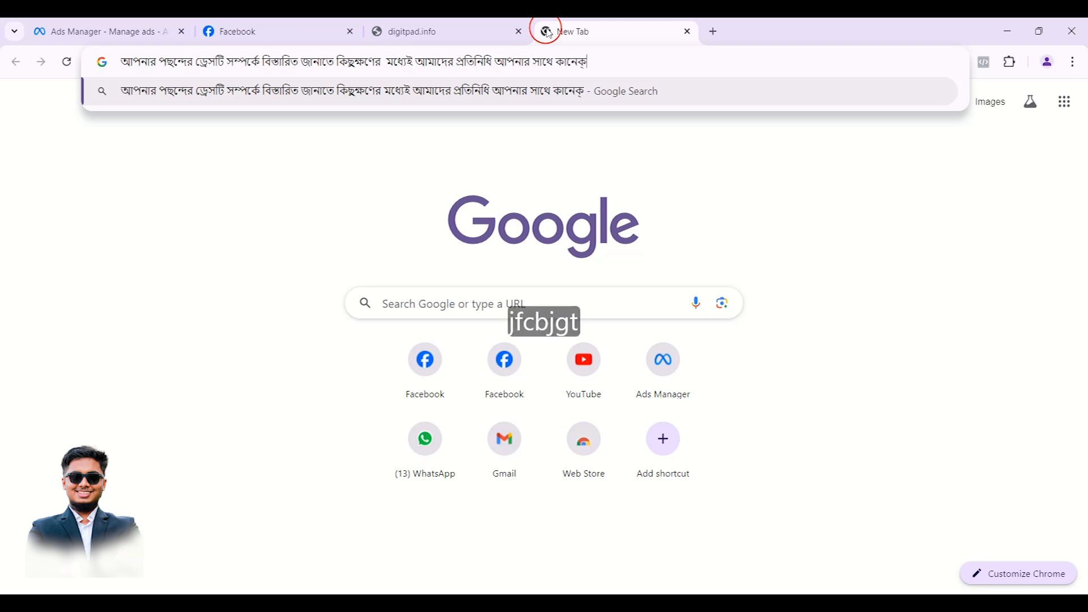
pyautogui.write('হবে। দ্রুত ')
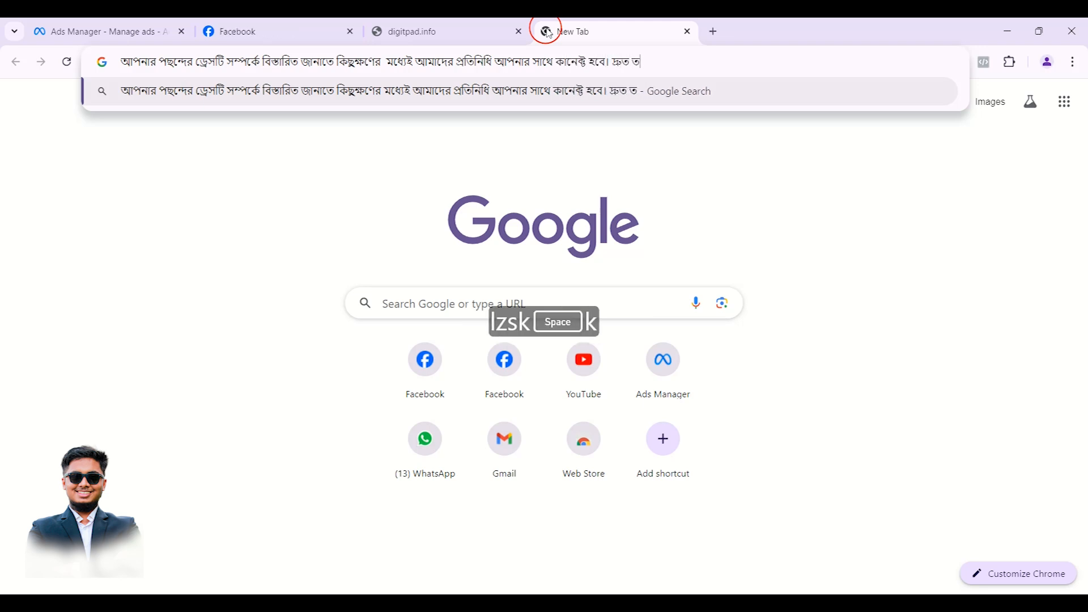
# Step: Complete the draft's second sentence with "যোগাযোগ করার জন্য আপনার মোবাইল নাম্বার দিয়ে রাখুন।"
pyautogui.write('যোগাযোগ ক')
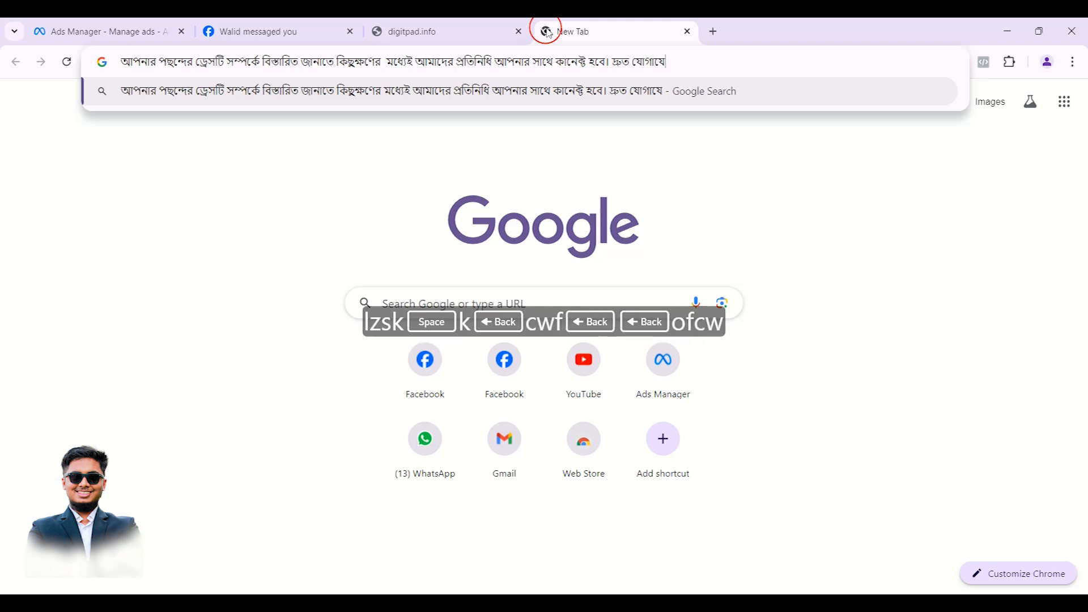
pyautogui.write('রা')
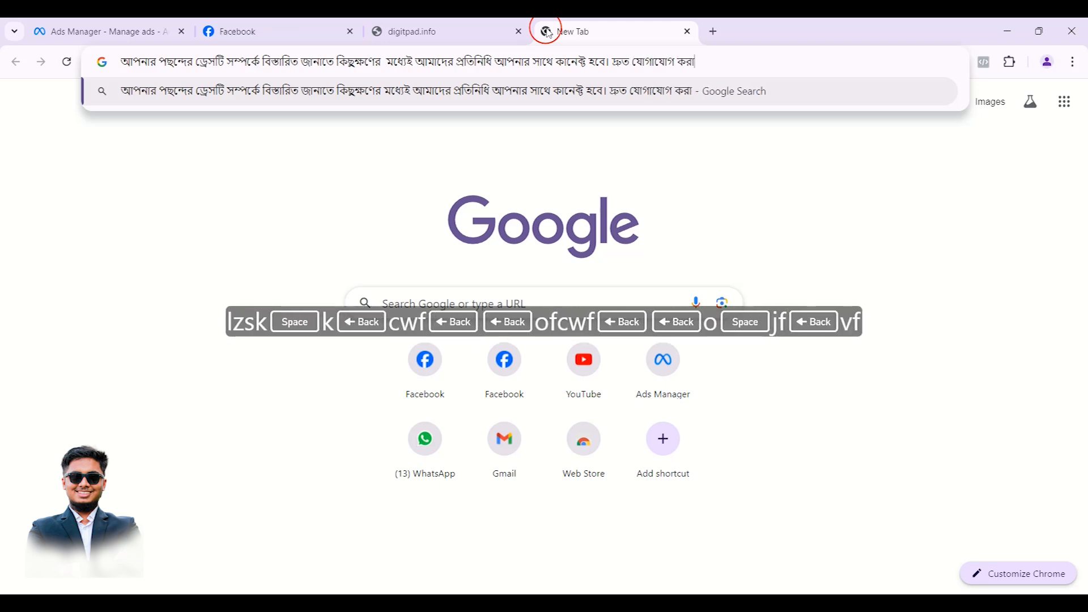
pyautogui.write('র জন্য আপনার ')
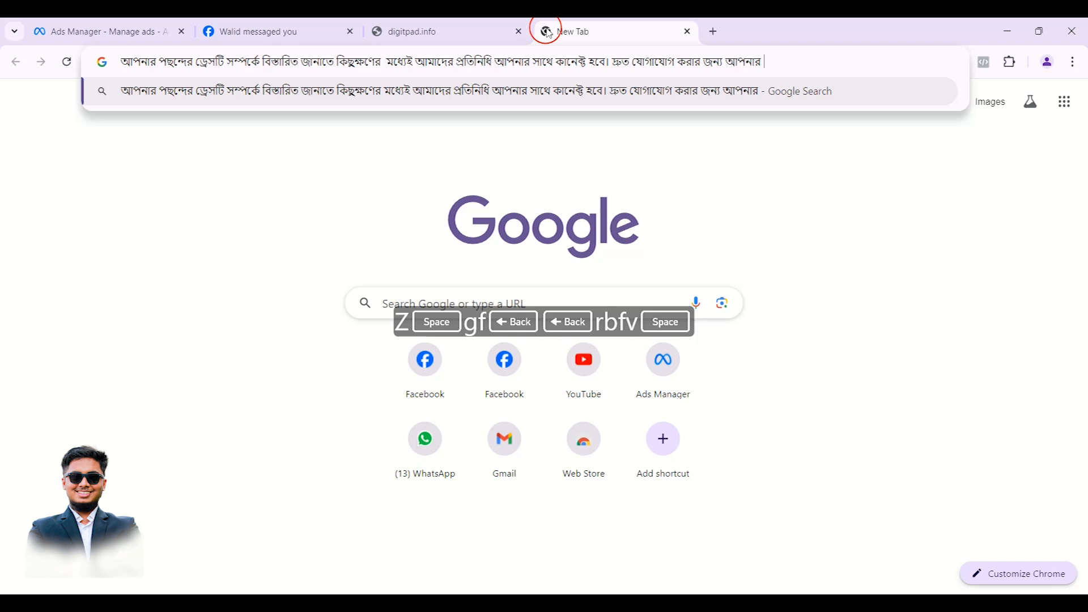
pyautogui.write('মোবাইল নাম্বার')
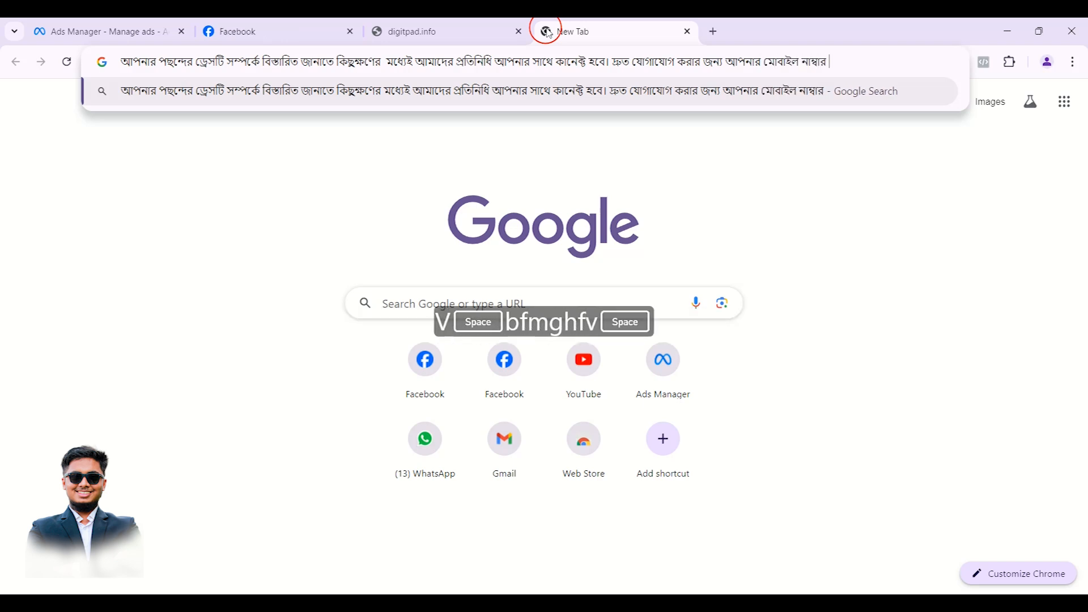
pyautogui.write(' দিয়ে রাখুন।')
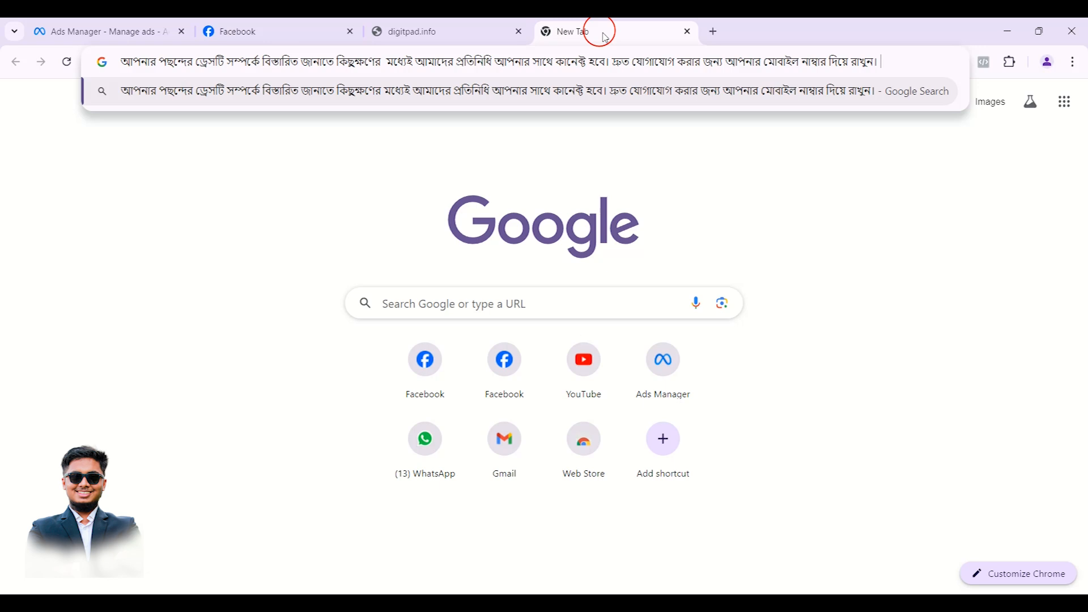
# Step: Insert "সোনামনির জন্য" after the draft's opening word "আপনার" and cut the whole drafted reply to the clipboard
pyautogui.click(157, 63)
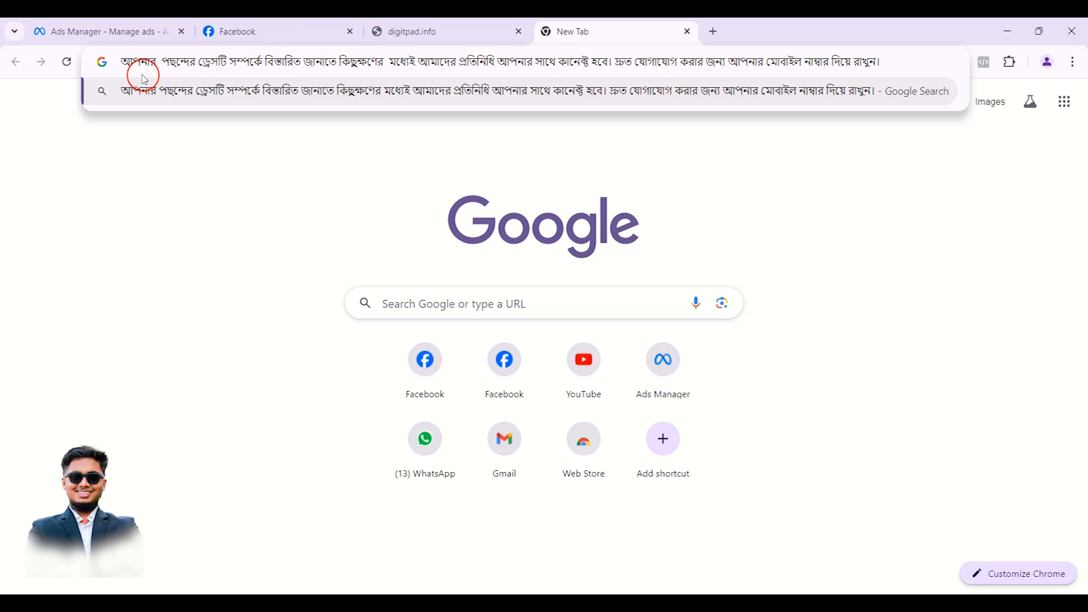
pyautogui.write('cnf')
pyautogui.press('BackSpace')
pyautogui.press('BackSpace')
pyautogui.write('bfdm')
pyautogui.press('BackSpace')
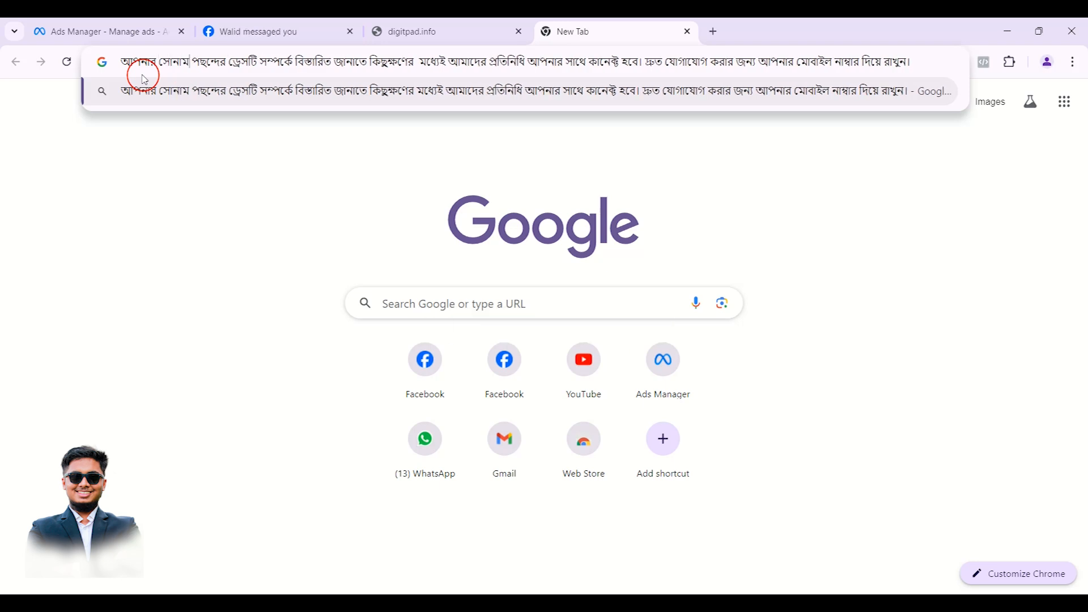
pyautogui.write('dbv ubz')
pyautogui.hotkey('ctrl', 'a')
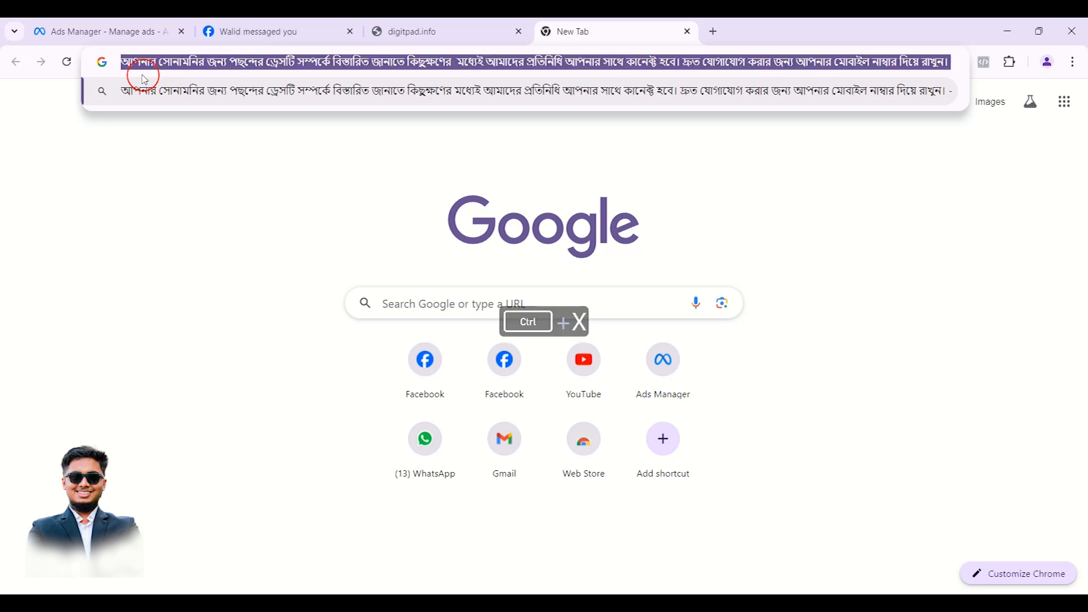
pyautogui.hotkey('ctrl', 'x')
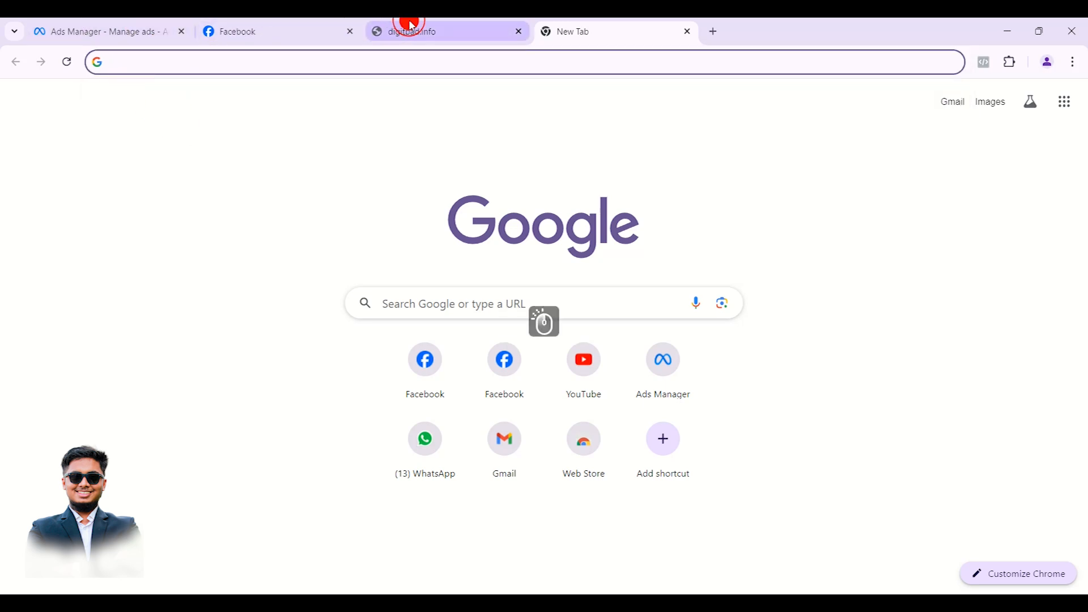
# Step: Replace the unfinished automated response under the Ask for Price button with the Bengali reply cut to the clipboard
pyautogui.click(412, 26)
pyautogui.scroll(3, 274, 283)
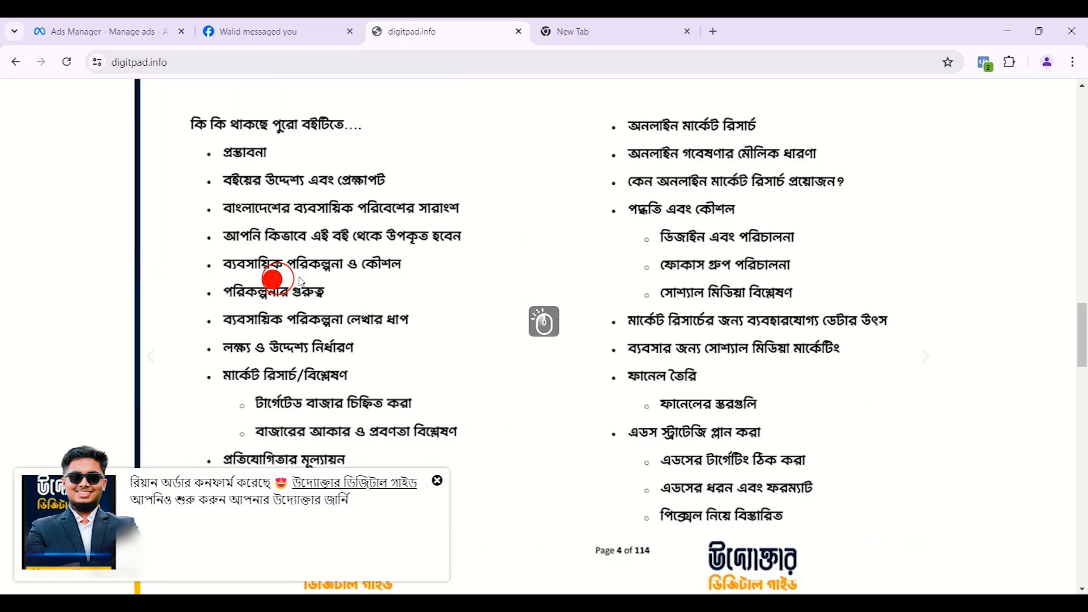
pyautogui.scroll(-3, 273, 283)
pyautogui.click(121, 27)
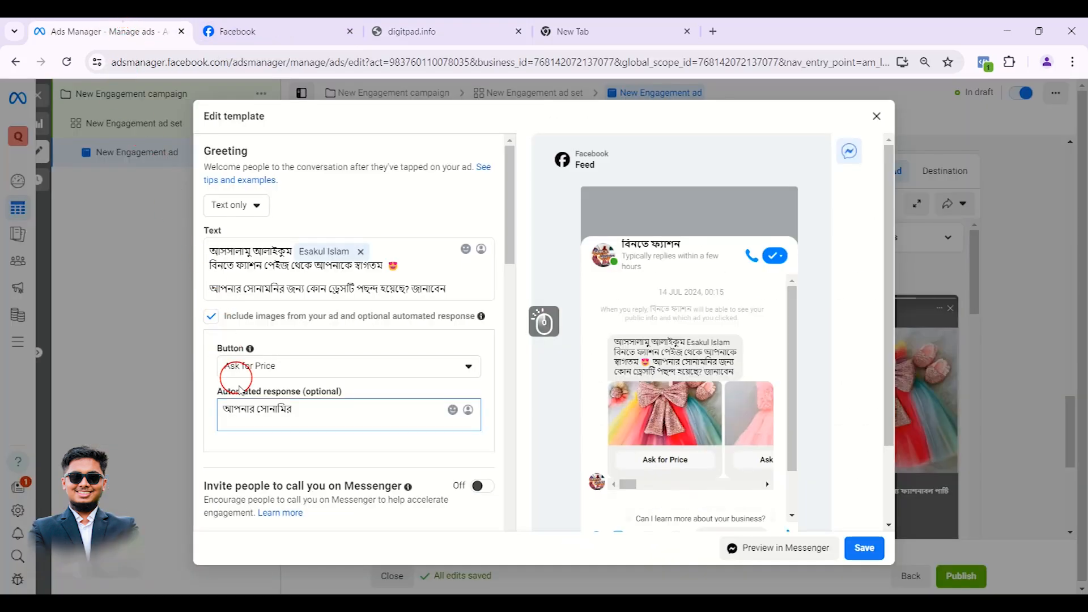
pyautogui.click(262, 414)
pyautogui.hotkey('ctrl', 'a')
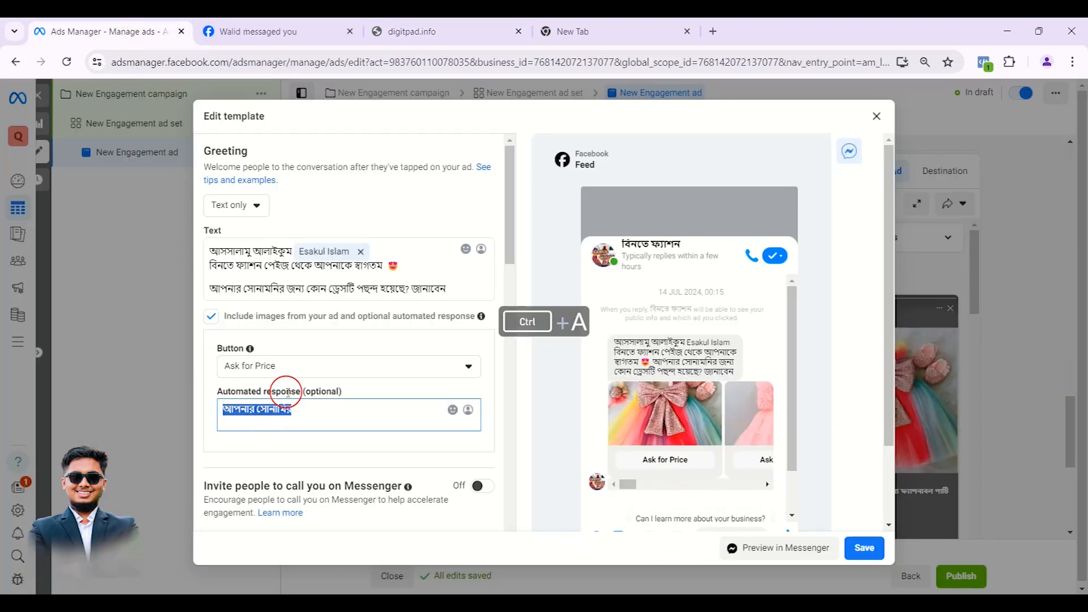
pyautogui.hotkey('ctrl', 'v')
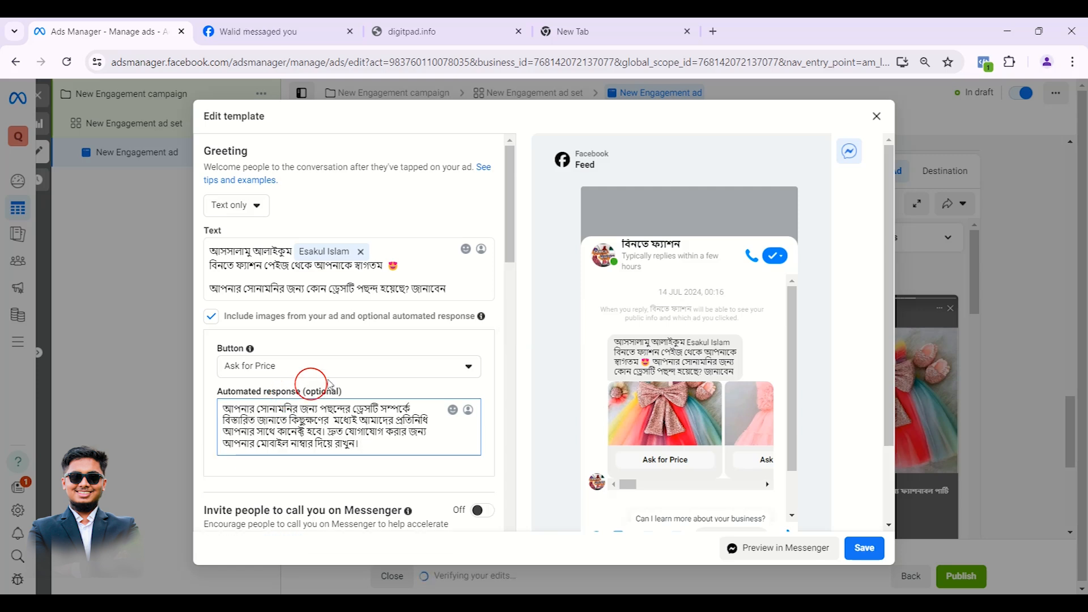
pyautogui.click(496, 373)
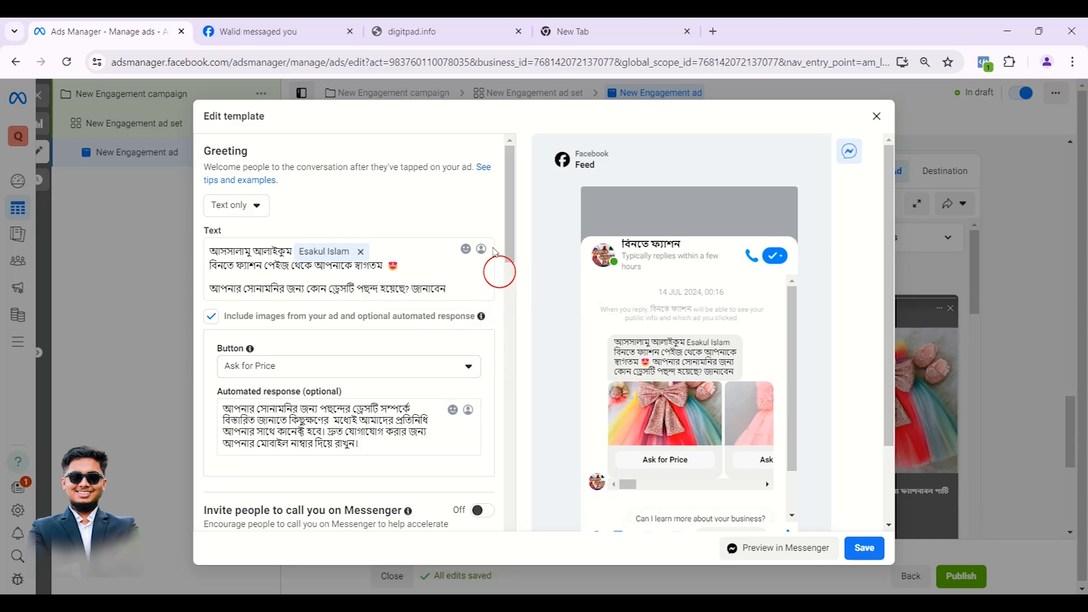
# Step: Set the Messenger template's customer actions to None instead of frequently asked questions
pyautogui.click(448, 32)
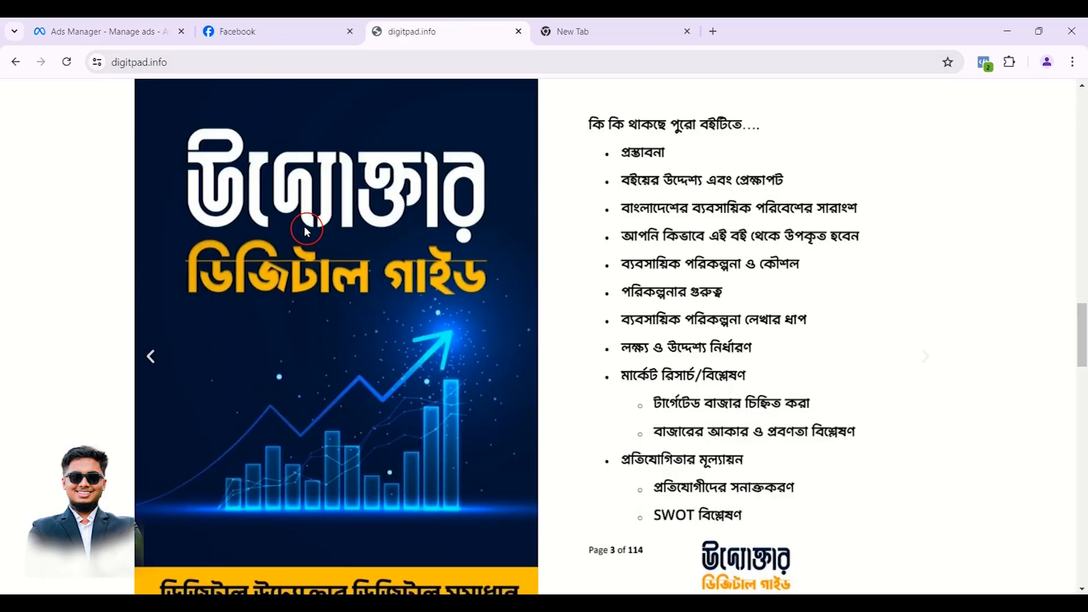
pyautogui.click(127, 31)
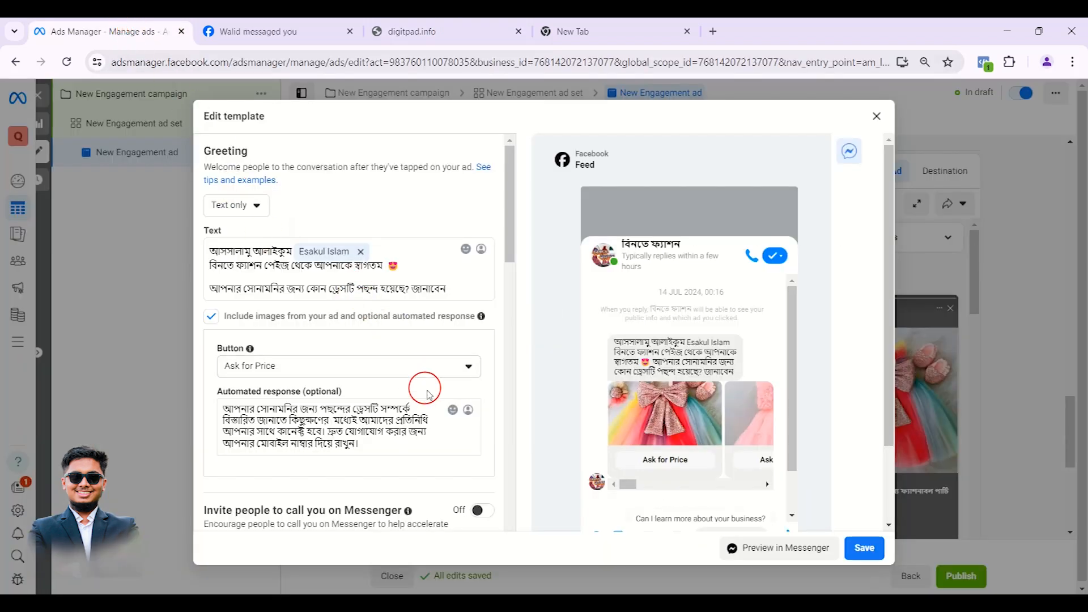
pyautogui.scroll(-4, 429, 395)
pyautogui.scroll(-1, 358, 416)
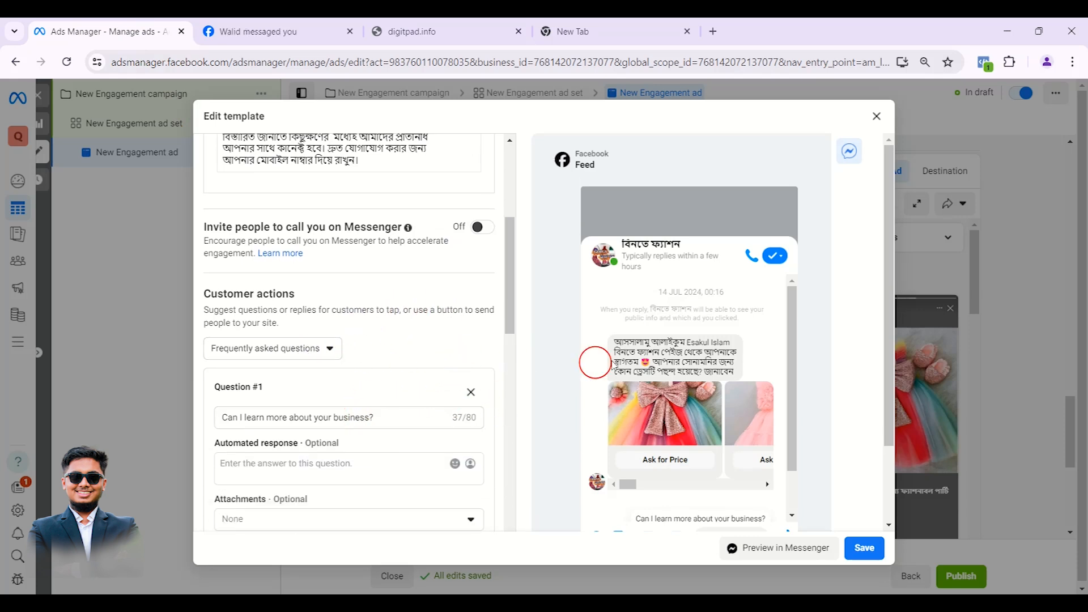
pyautogui.scroll(-1, 647, 366)
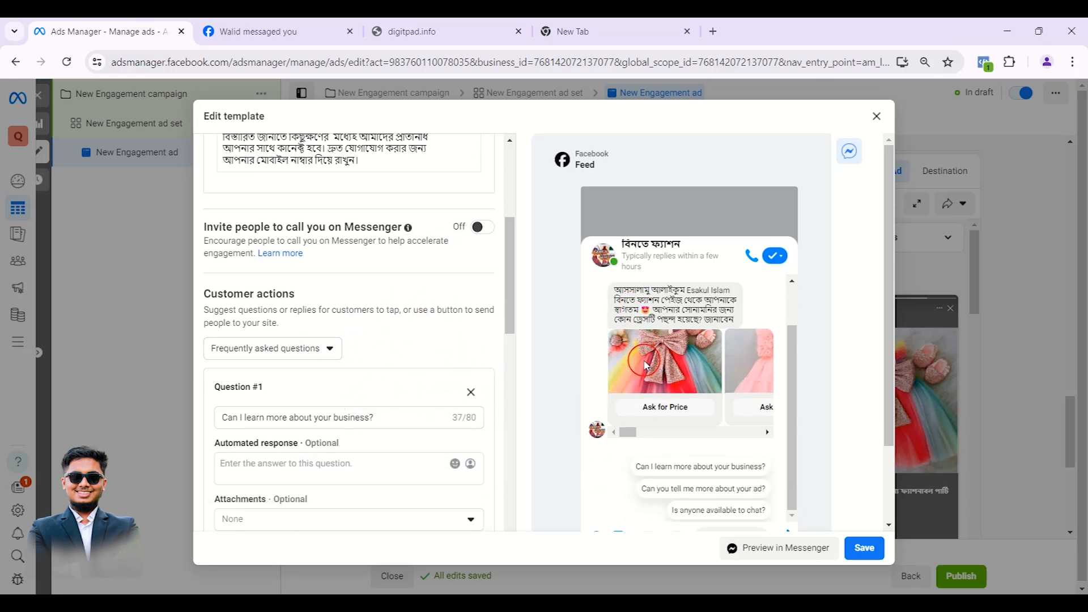
pyautogui.click(305, 350)
pyautogui.click(263, 517)
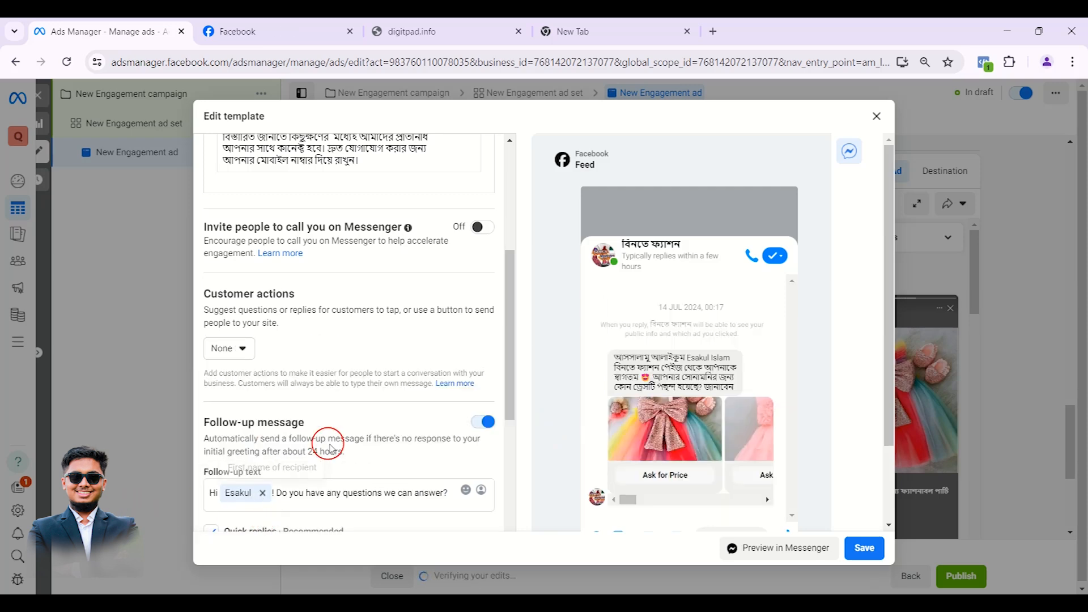
# Step: Turn off the follow-up message and save the "Start conversations 14/07/2024" template
pyautogui.scroll(-7, 334, 441)
pyautogui.scroll(4, 371, 404)
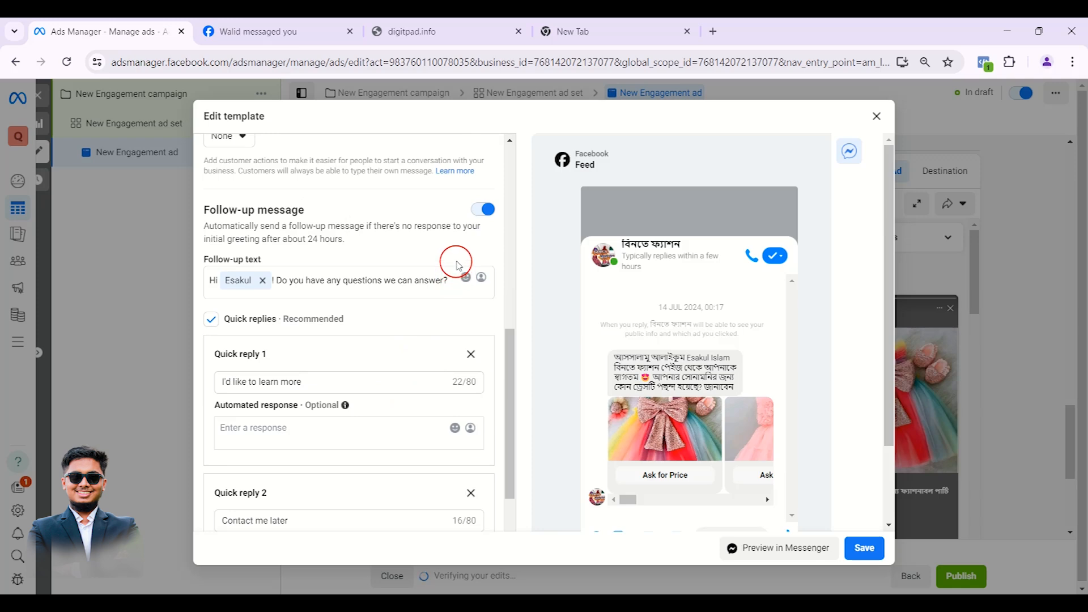
pyautogui.click(487, 210)
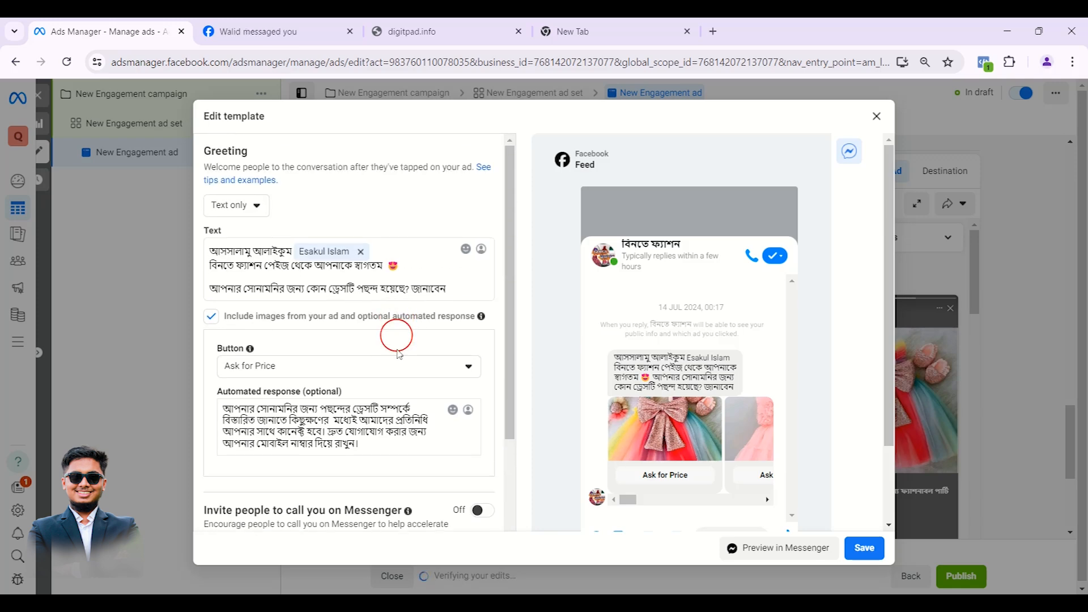
pyautogui.scroll(-2, 850, 400)
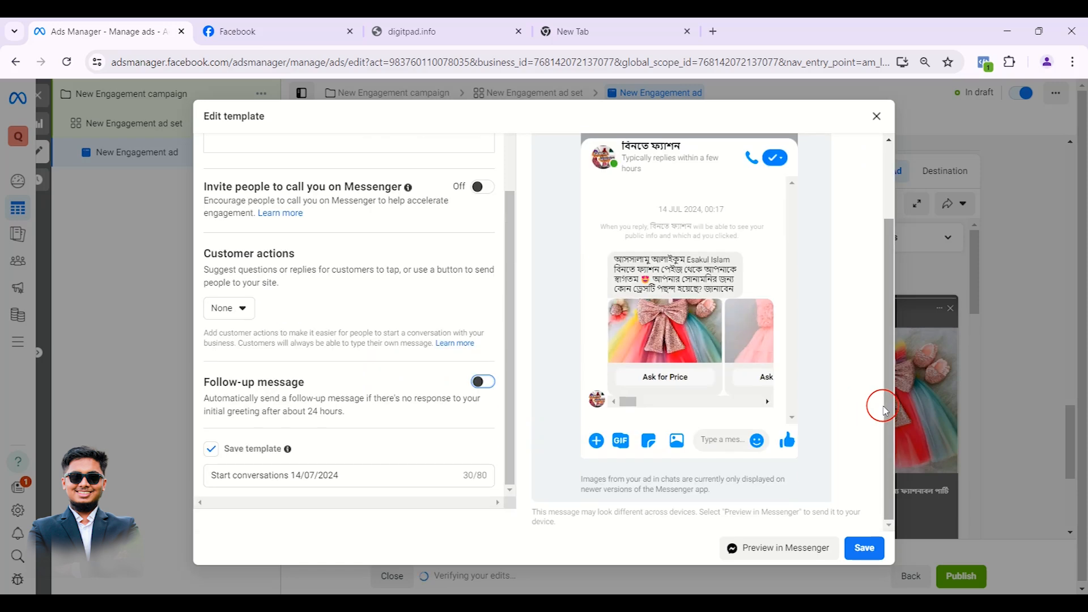
pyautogui.click(864, 548)
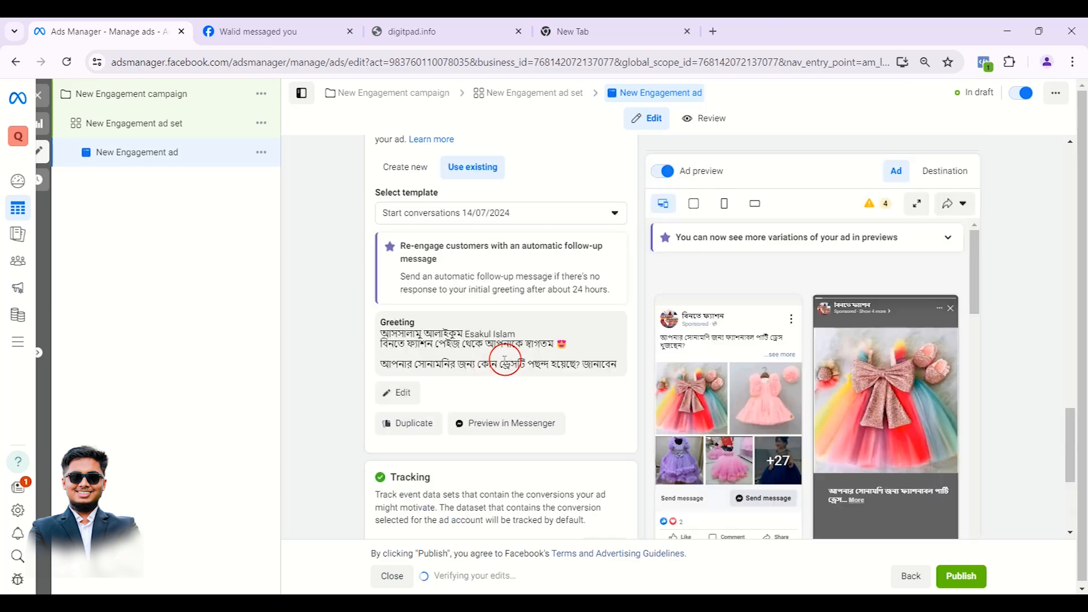
# Step: Examine the ad's creative, suggested posts, primary text and placement previews
pyautogui.scroll(15, 495, 335)
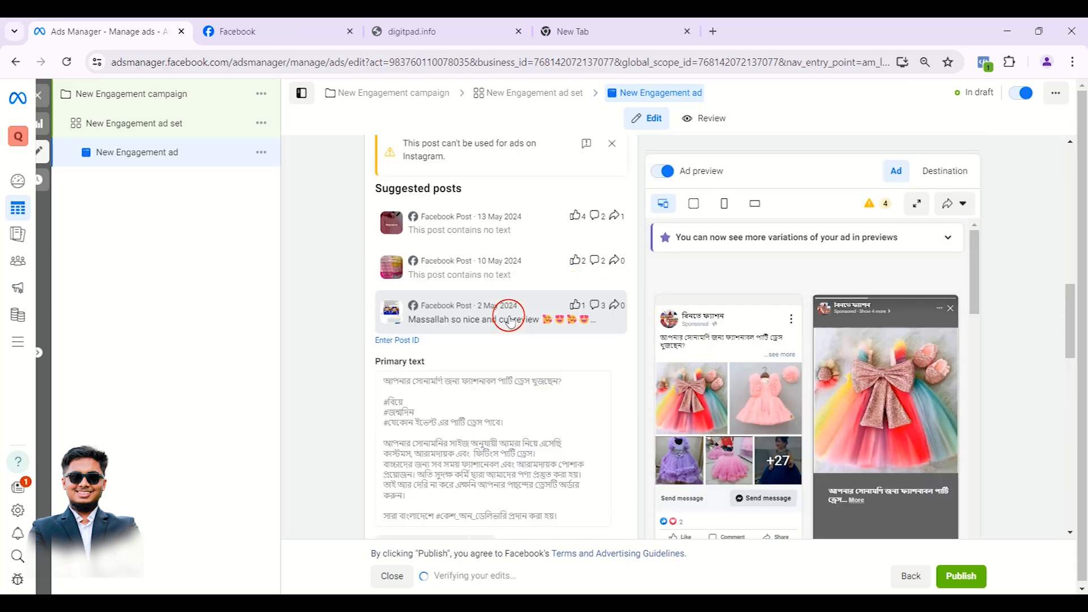
pyautogui.scroll(5, 516, 324)
pyautogui.scroll(-12, 553, 323)
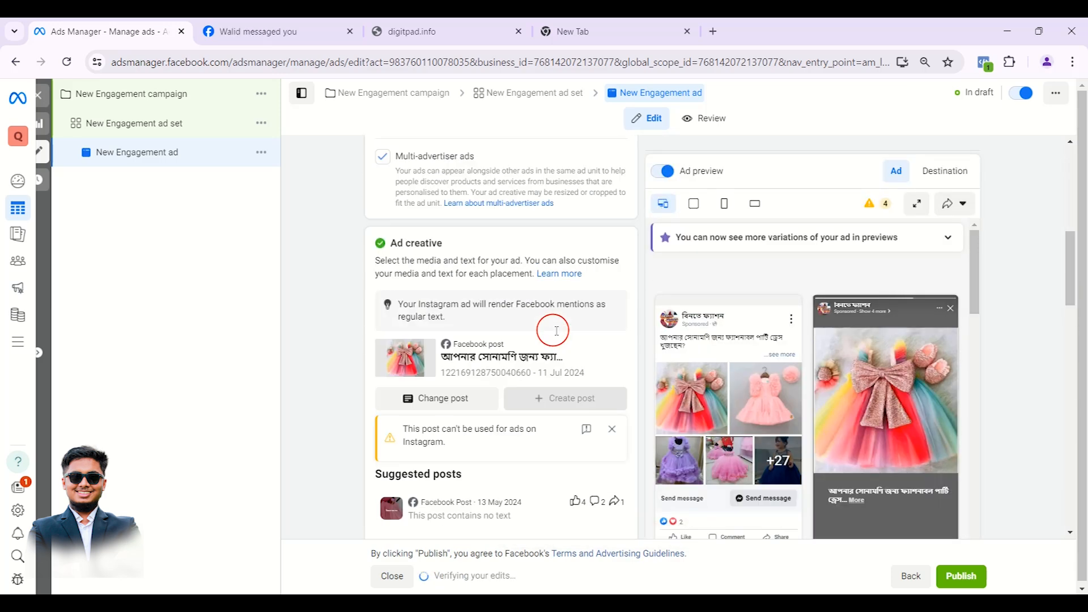
pyautogui.scroll(-3, 681, 409)
pyautogui.scroll(-7, 682, 409)
pyautogui.click(823, 565)
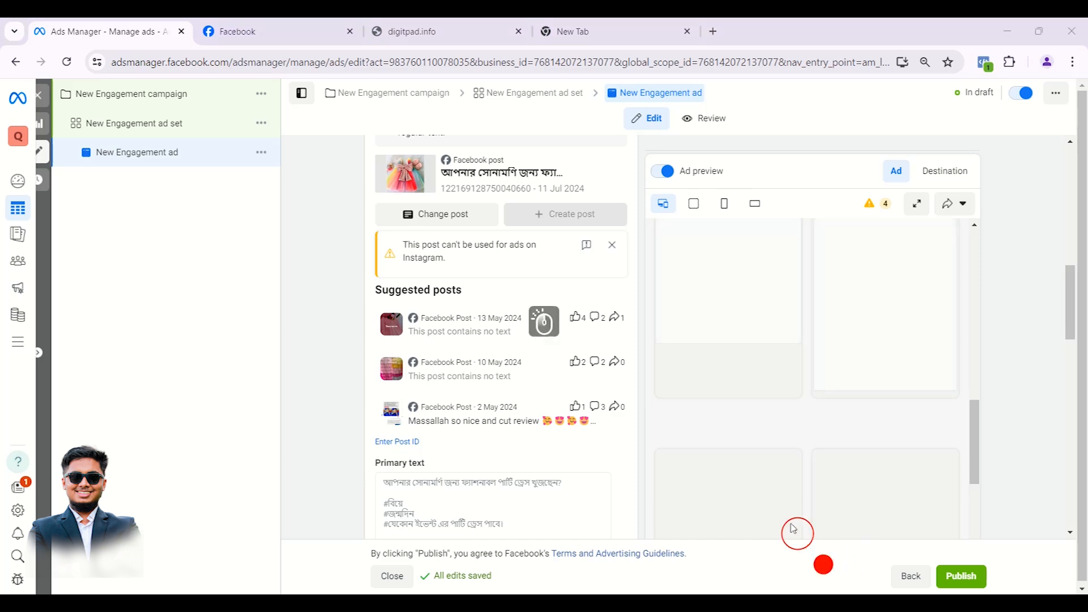
pyautogui.scroll(3, 773, 454)
pyautogui.click(962, 578)
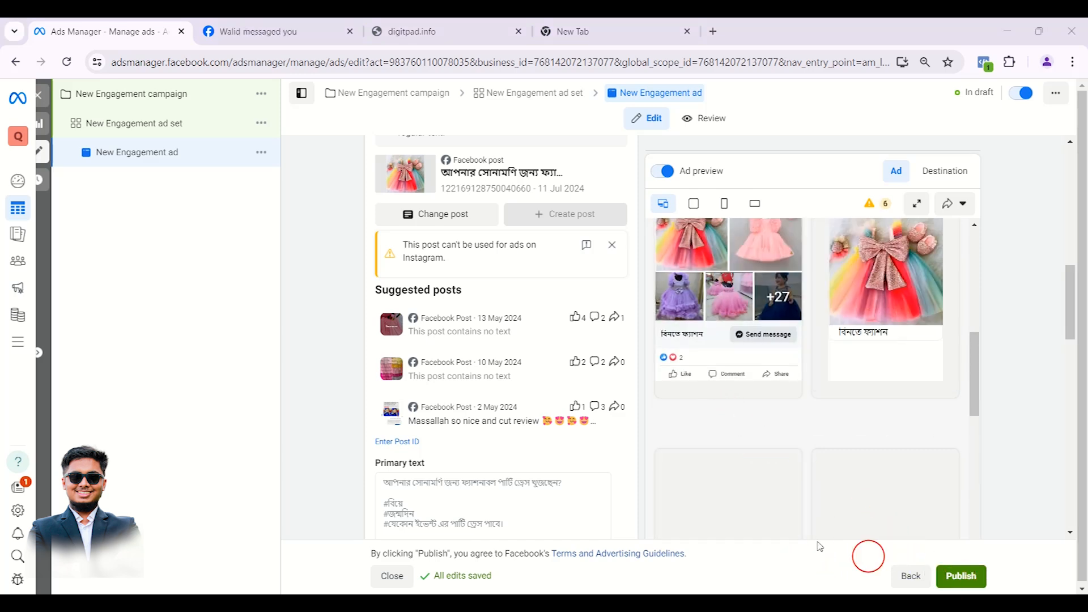
# Step: Review the draft's structure at the campaign, ad set and ad levels
pyautogui.click(165, 104)
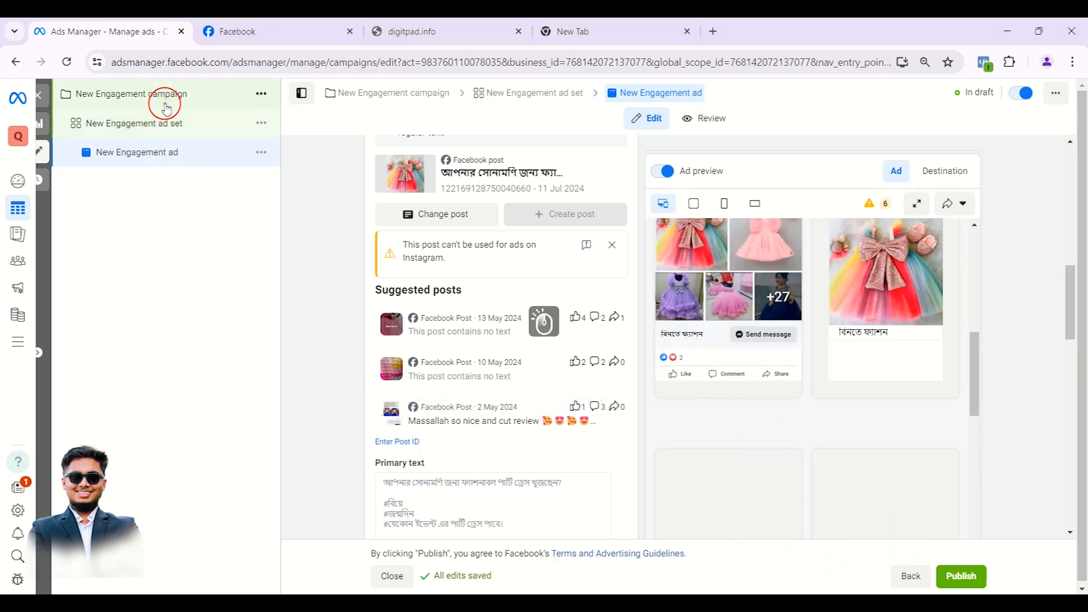
pyautogui.click(173, 119)
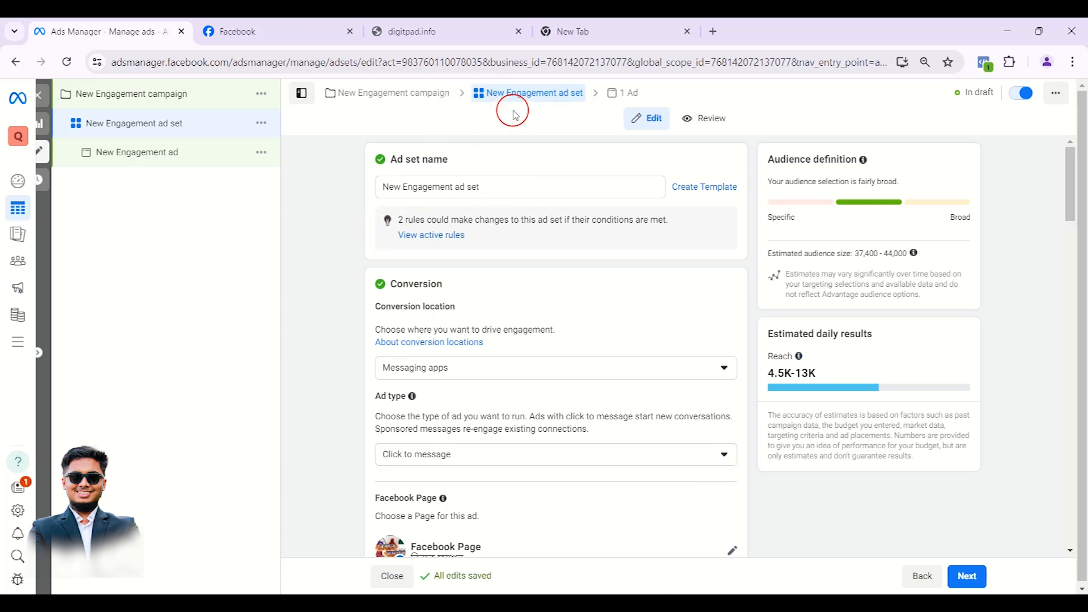
pyautogui.click(137, 159)
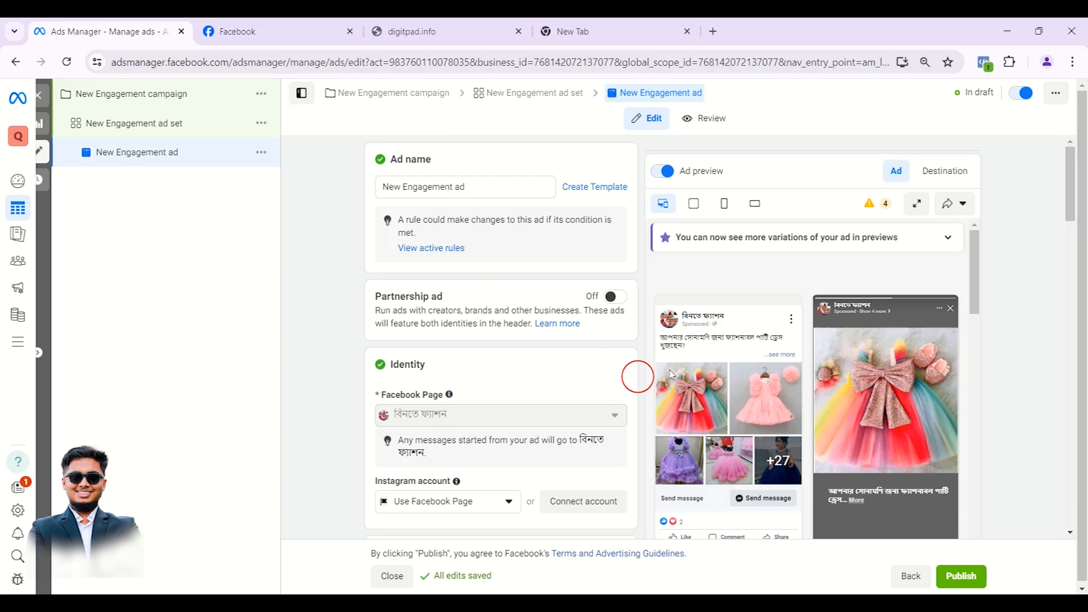
pyautogui.scroll(-5, 705, 349)
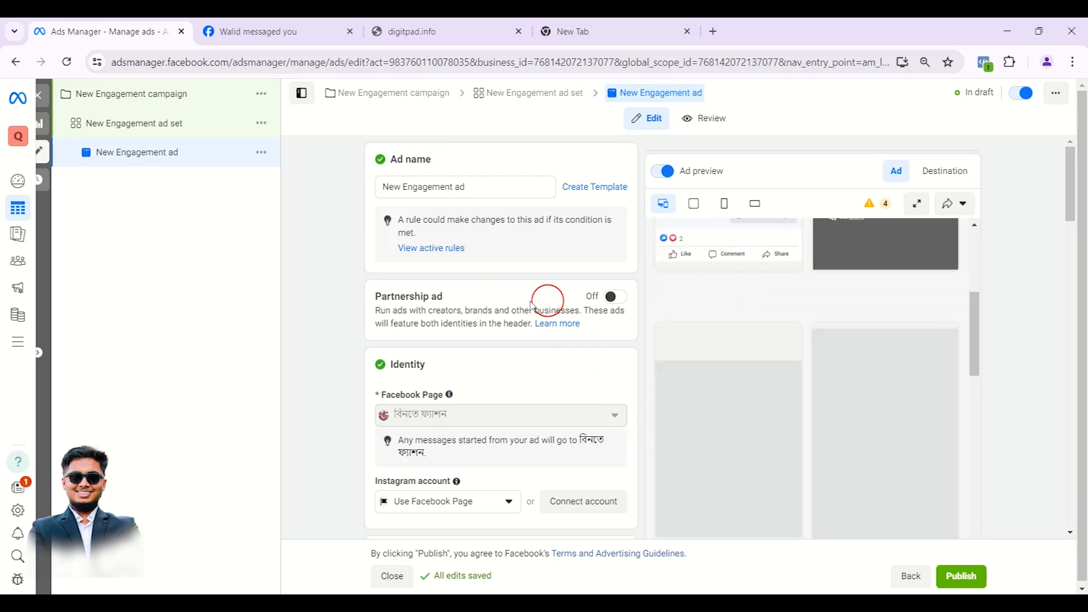
pyautogui.click(433, 34)
pyautogui.scroll(3, 688, 203)
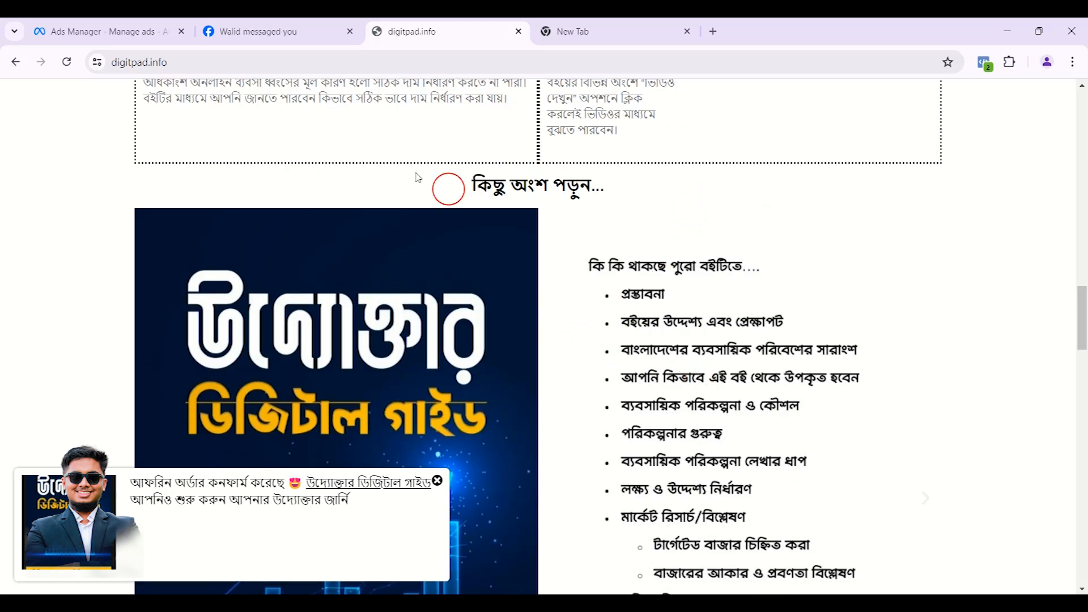
pyautogui.click(116, 31)
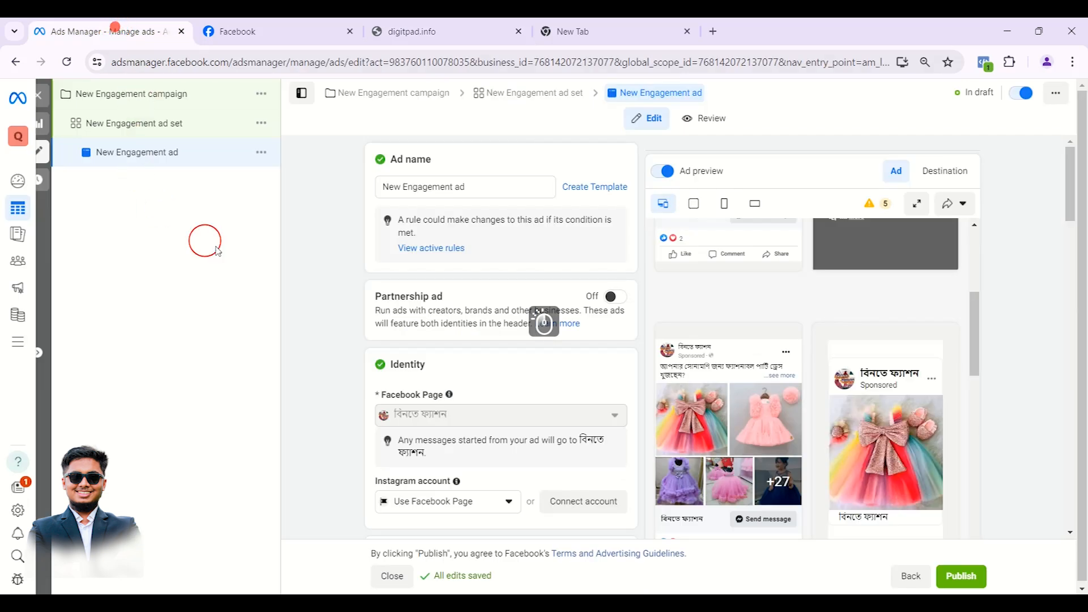
# Step: Duplicate New Engagement ad within the original campaign, making 2 copies
pyautogui.scroll(-5, 388, 214)
pyautogui.scroll(5, 396, 250)
pyautogui.scroll(-4, 397, 250)
pyautogui.scroll(-3, 398, 271)
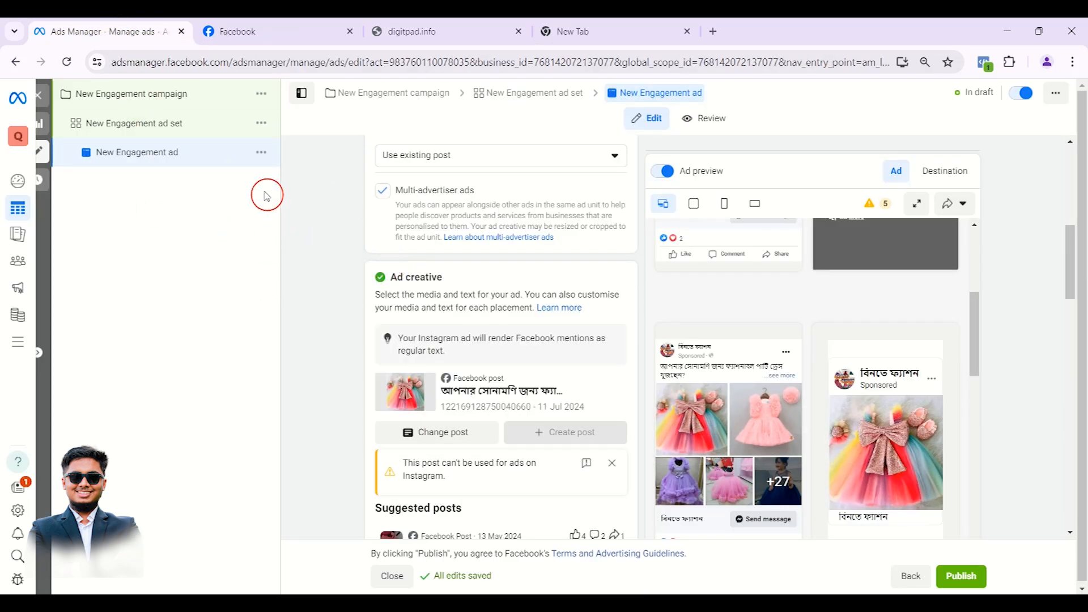
pyautogui.click(260, 153)
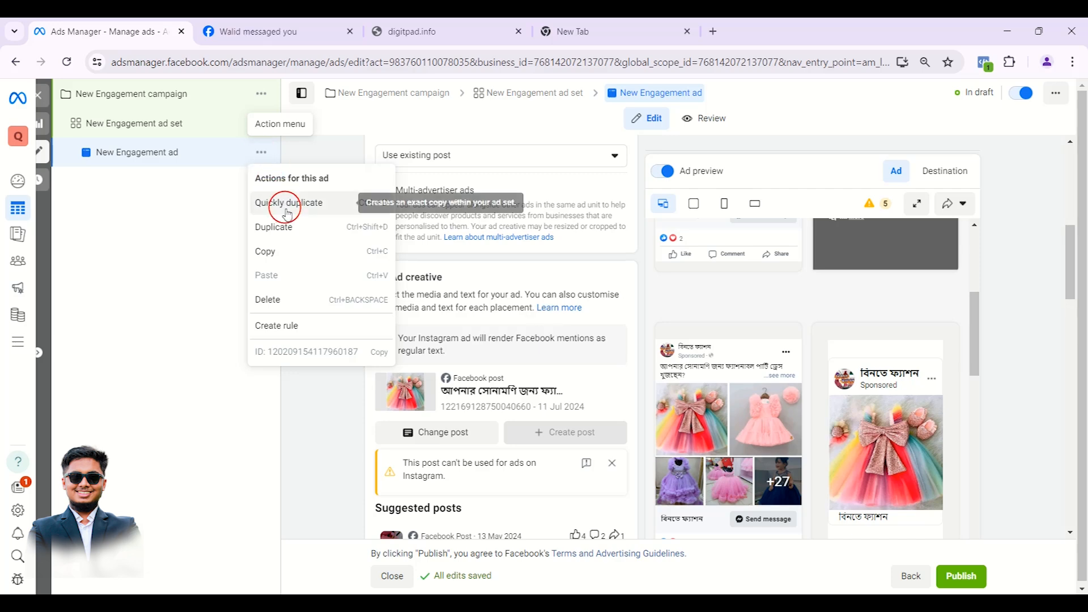
pyautogui.click(287, 226)
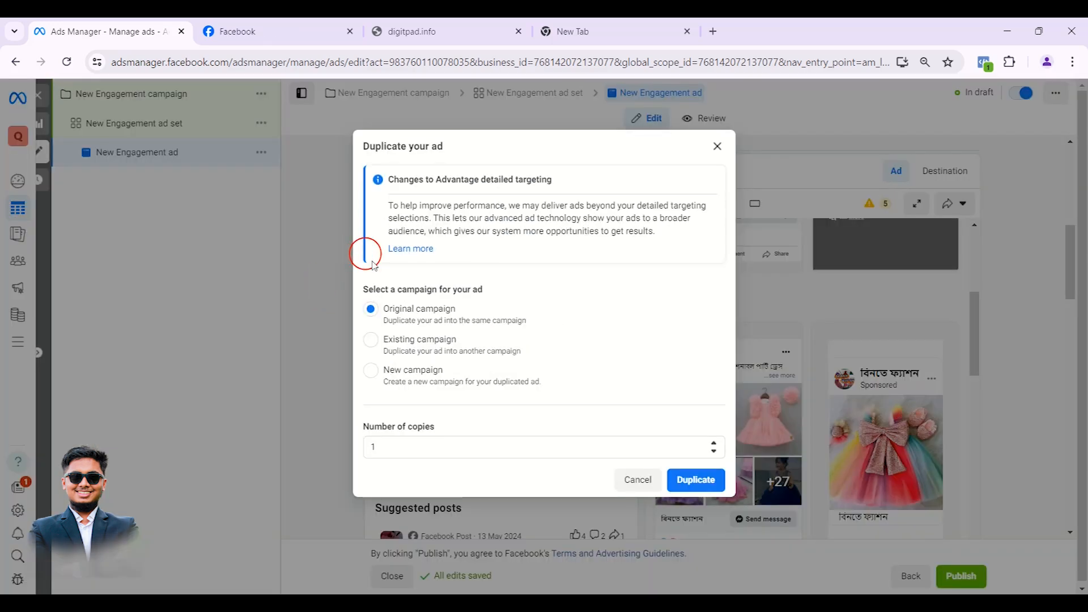
pyautogui.doubleClick(396, 449)
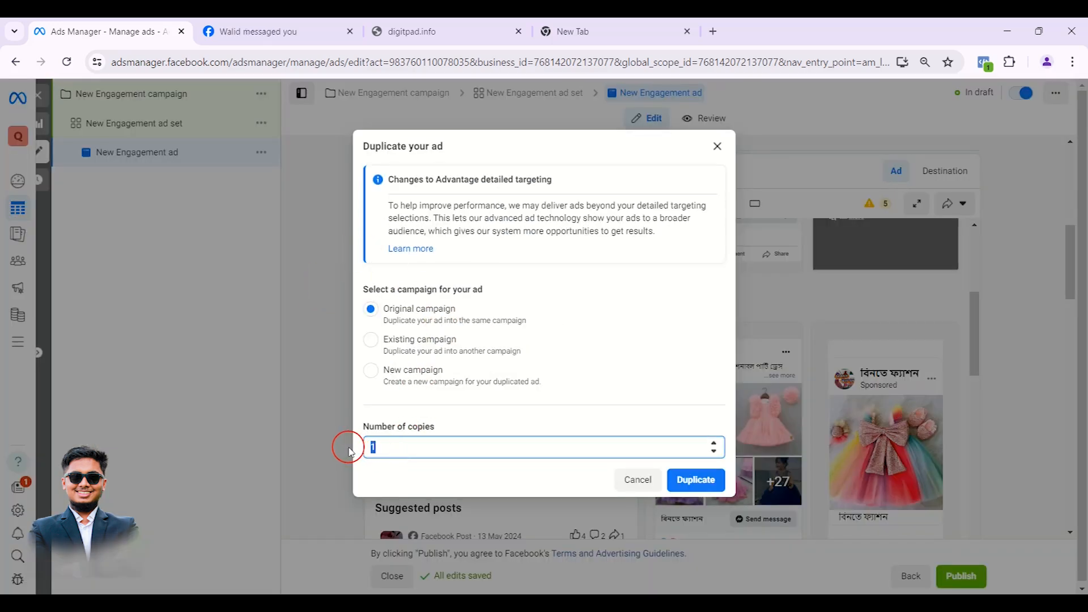
pyautogui.write('2')
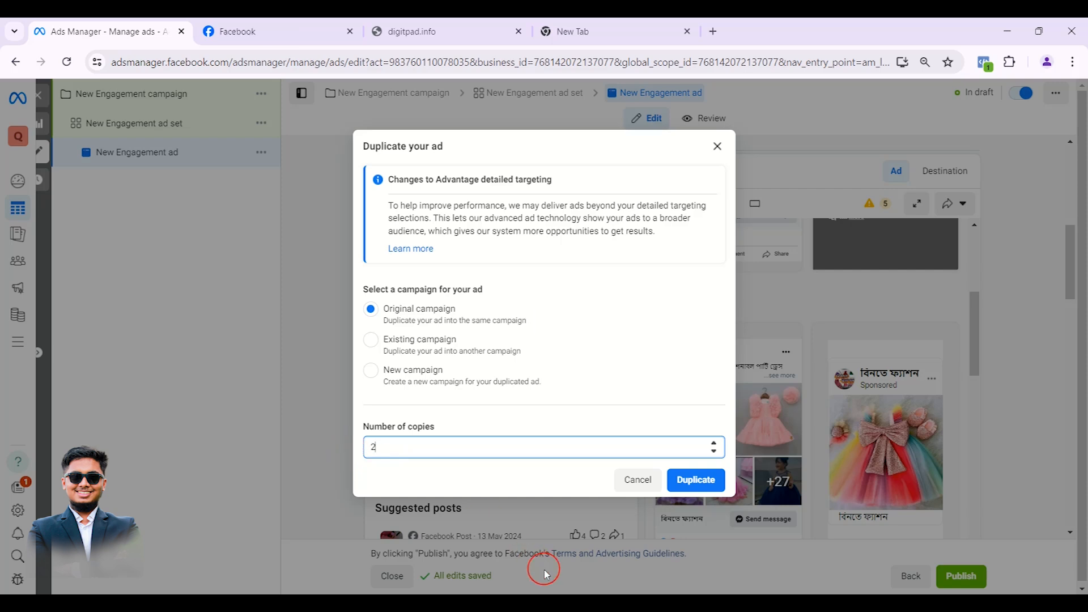
pyautogui.click(698, 479)
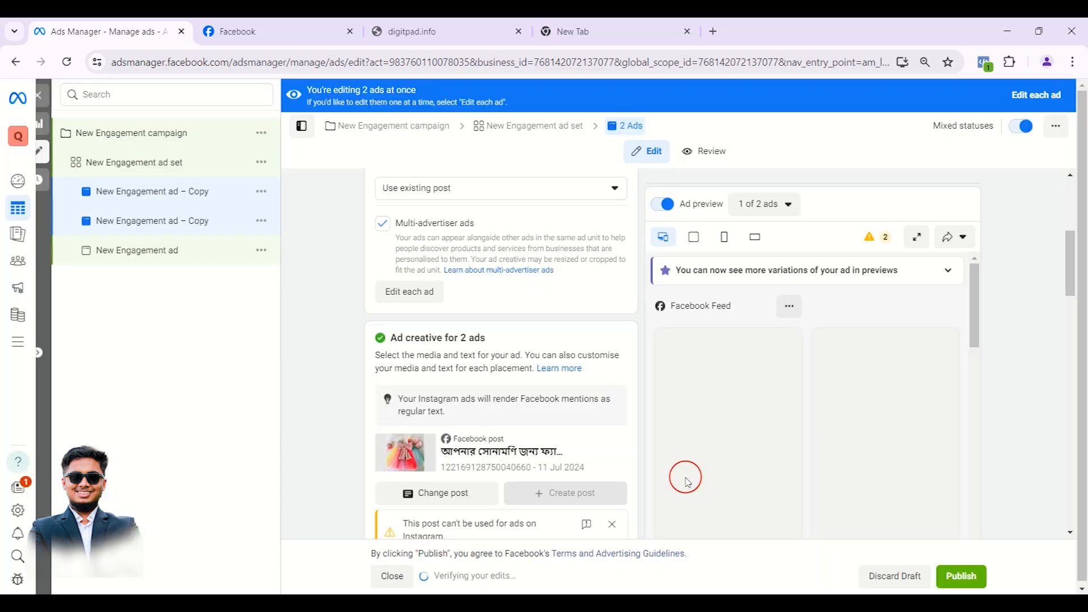
# Step: Review the ad set, the first duplicated ad's identity and setup sections, and the campaign settings
pyautogui.click(151, 165)
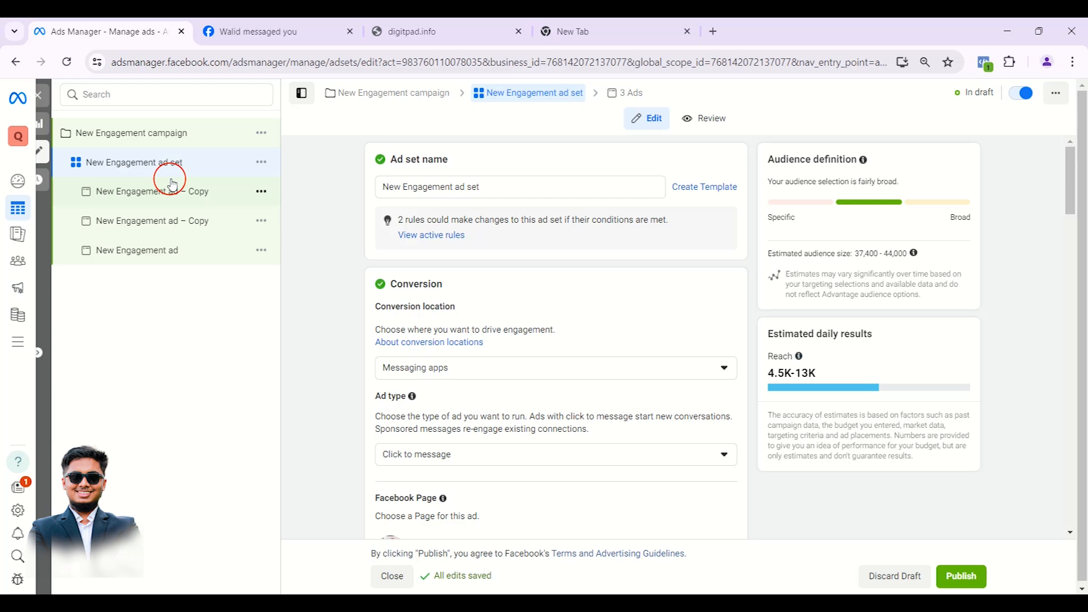
pyautogui.click(183, 198)
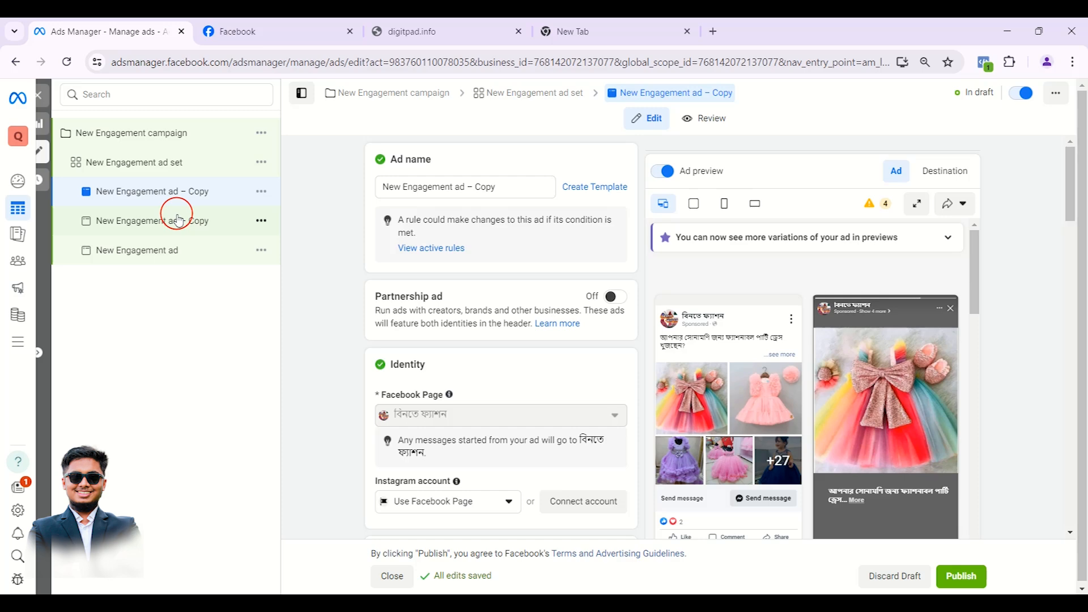
pyautogui.click(431, 32)
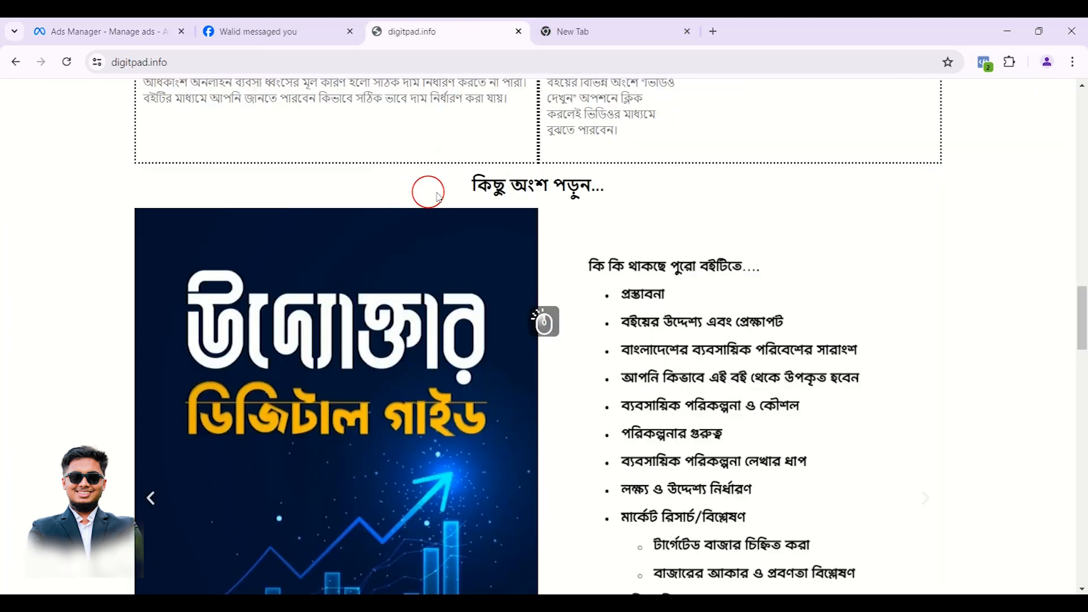
pyautogui.scroll(-4, 415, 198)
pyautogui.scroll(1, 488, 196)
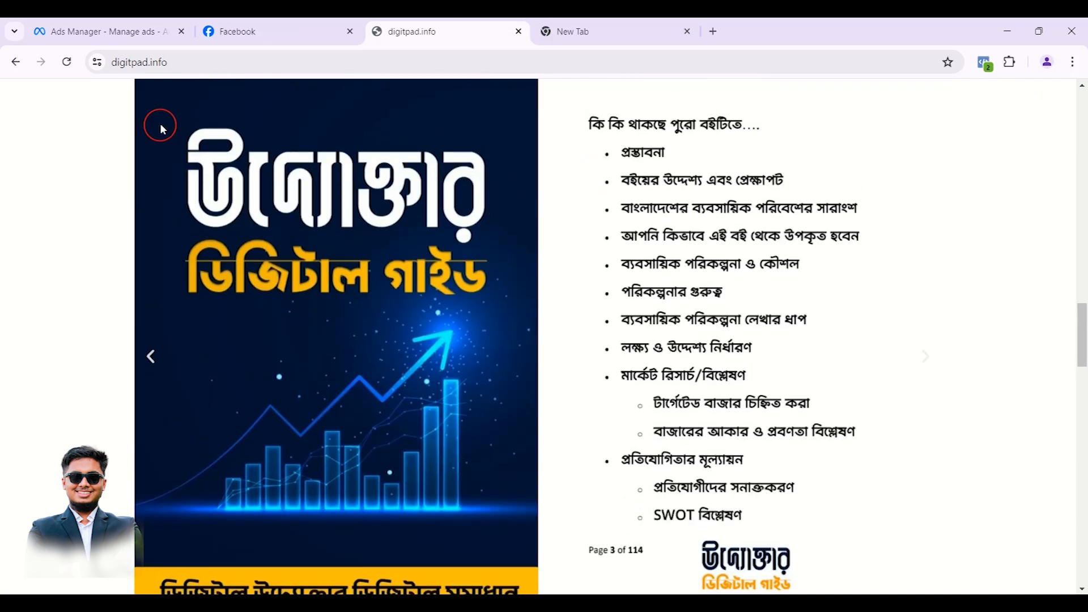
pyautogui.click(88, 34)
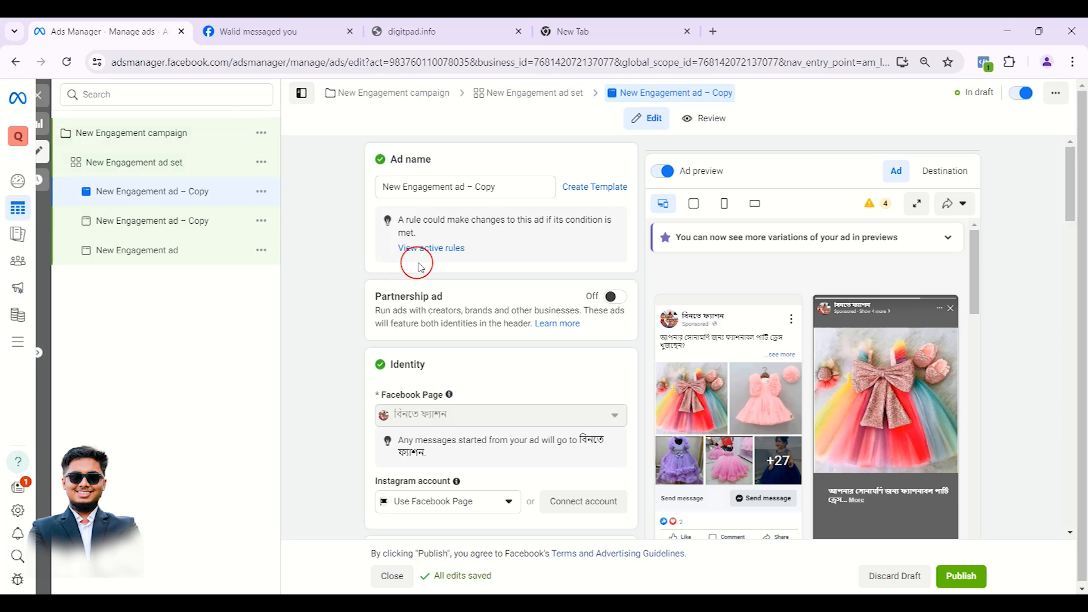
pyautogui.scroll(-3, 429, 320)
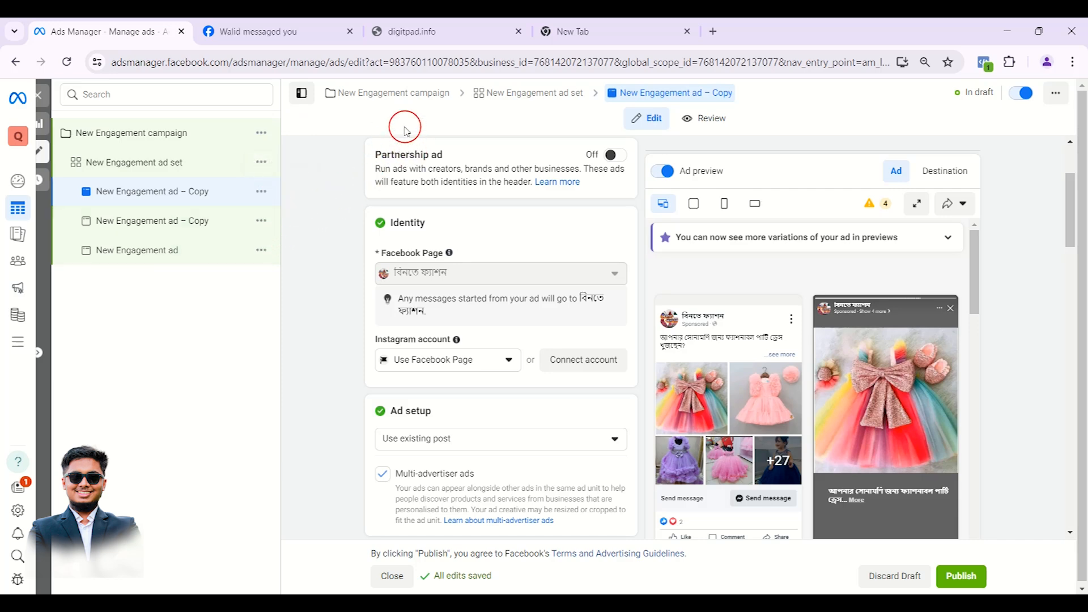
pyautogui.click(432, 35)
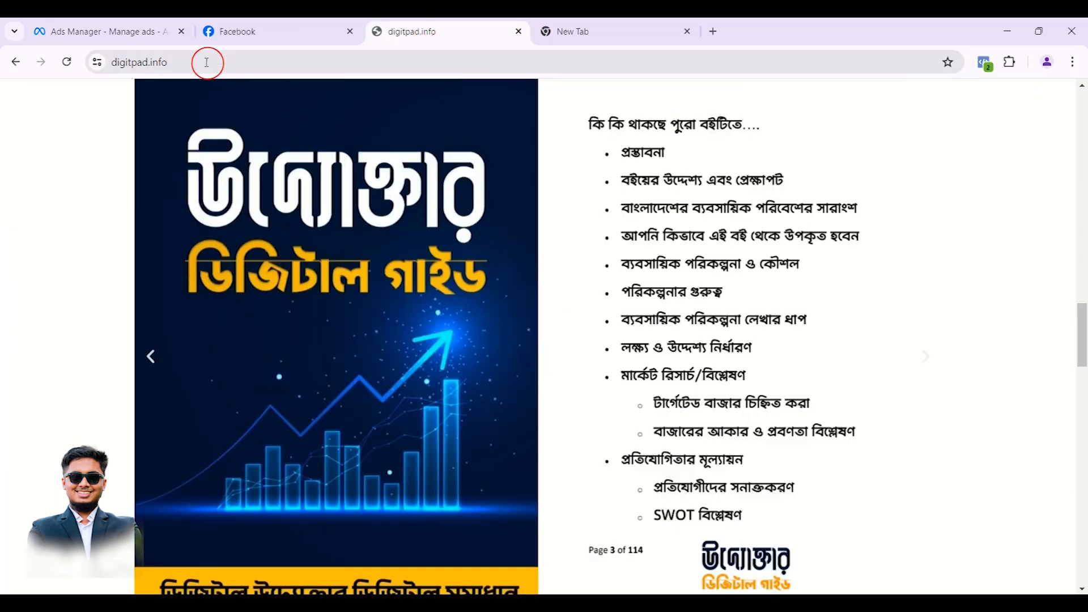
pyautogui.click(162, 36)
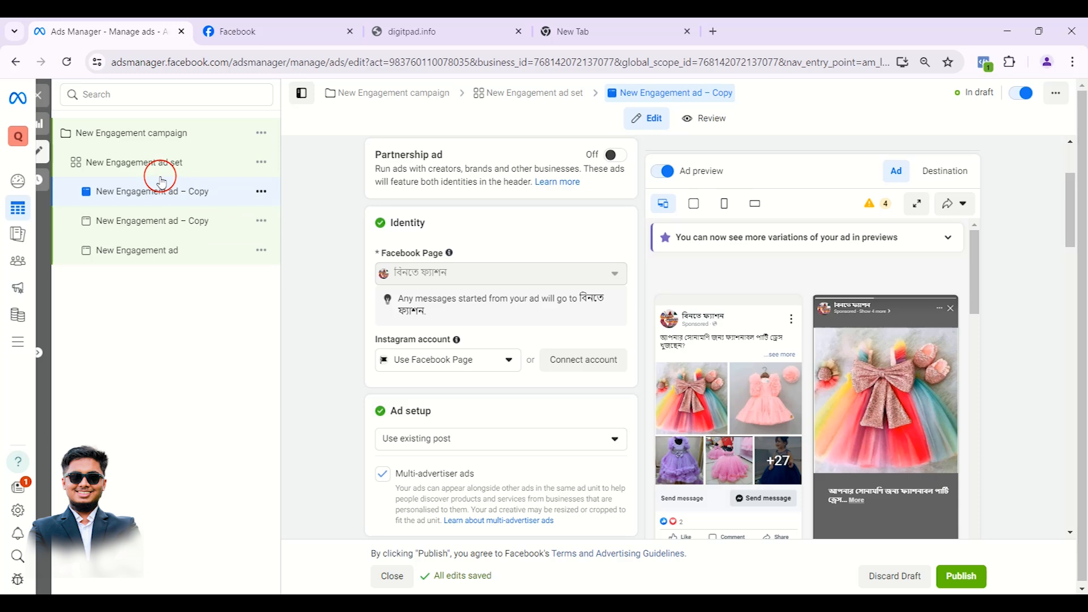
pyautogui.click(169, 132)
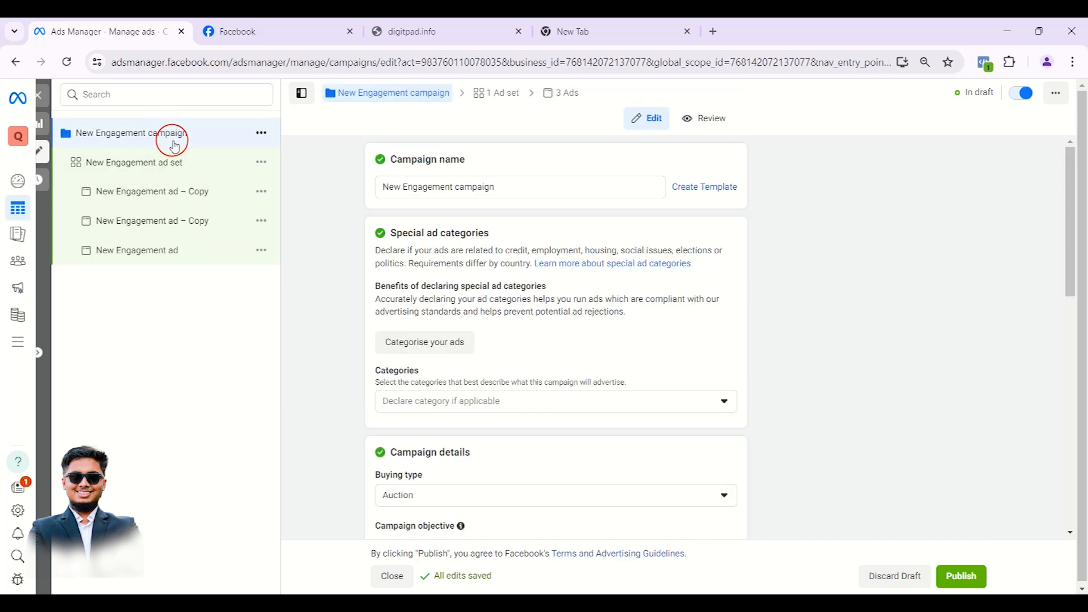